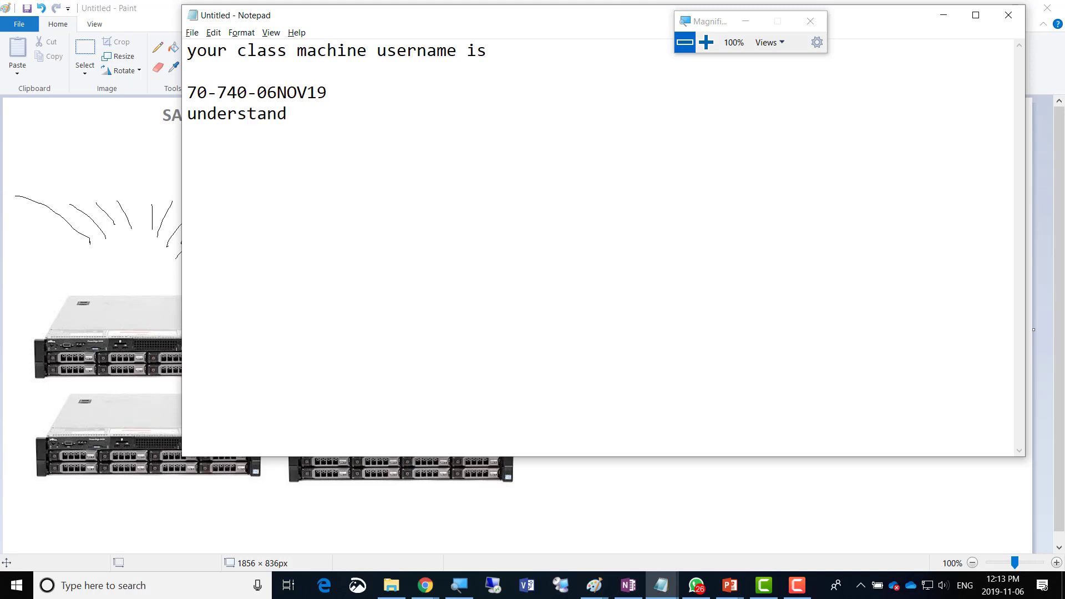
left_click(706, 42)
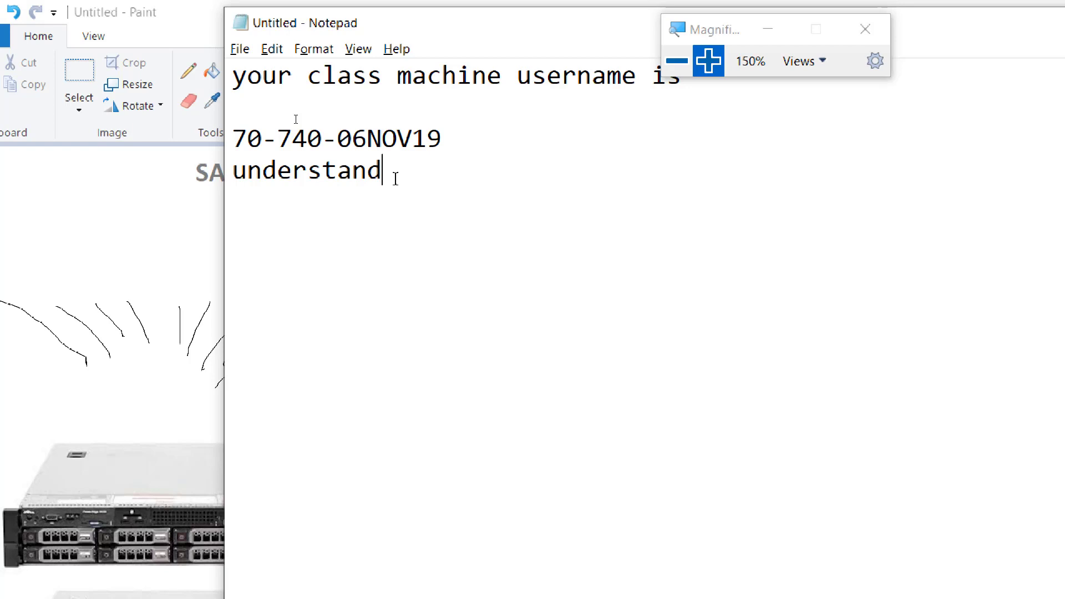
Prefix the username line with 'Username = ' and start a 'Password = ' label on the line below.
left_click_drag(383, 172, 231, 138)
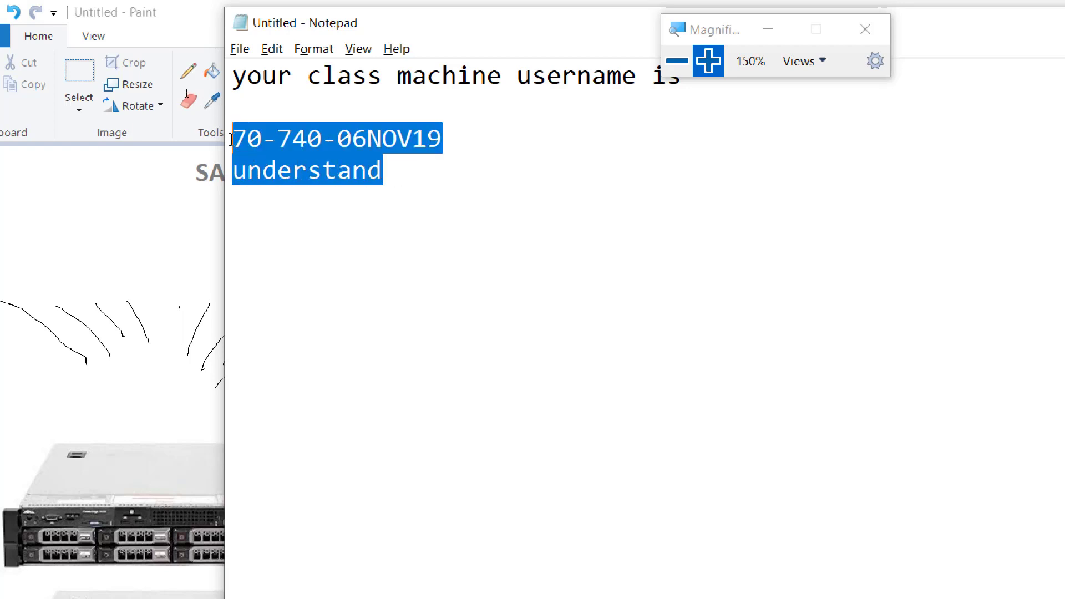
left_click(469, 144)
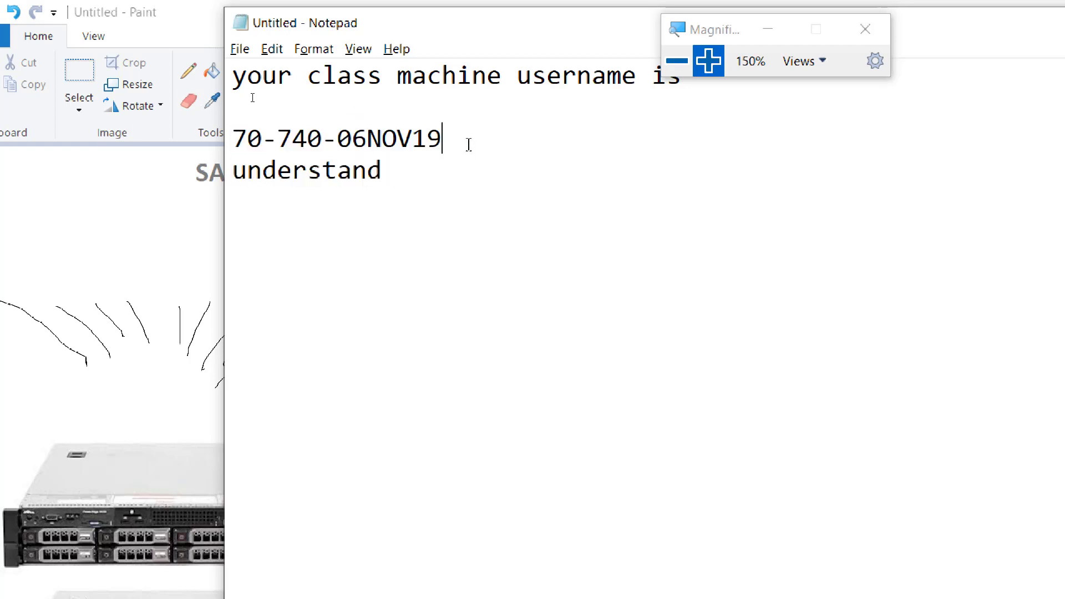
left_click(231, 136)
type("Username ")
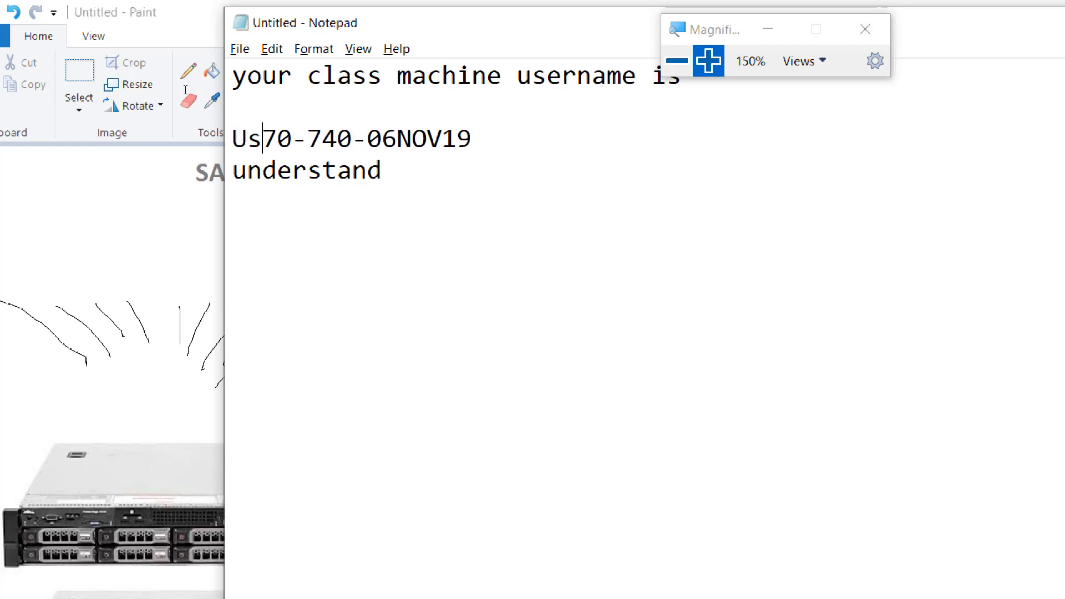
type("=")
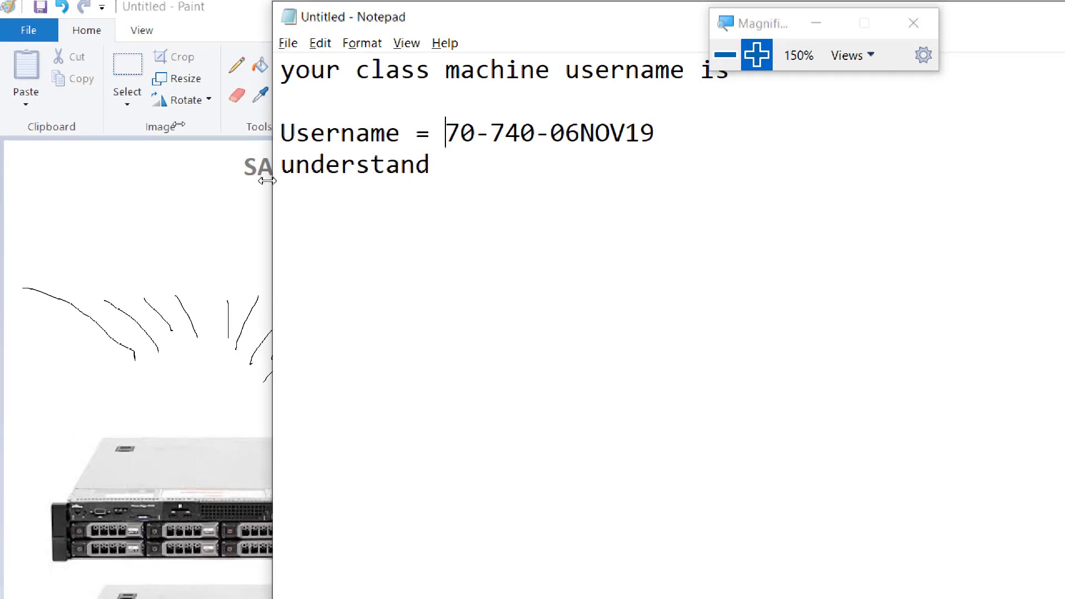
key("Down")
key("Home")
type("Password ")
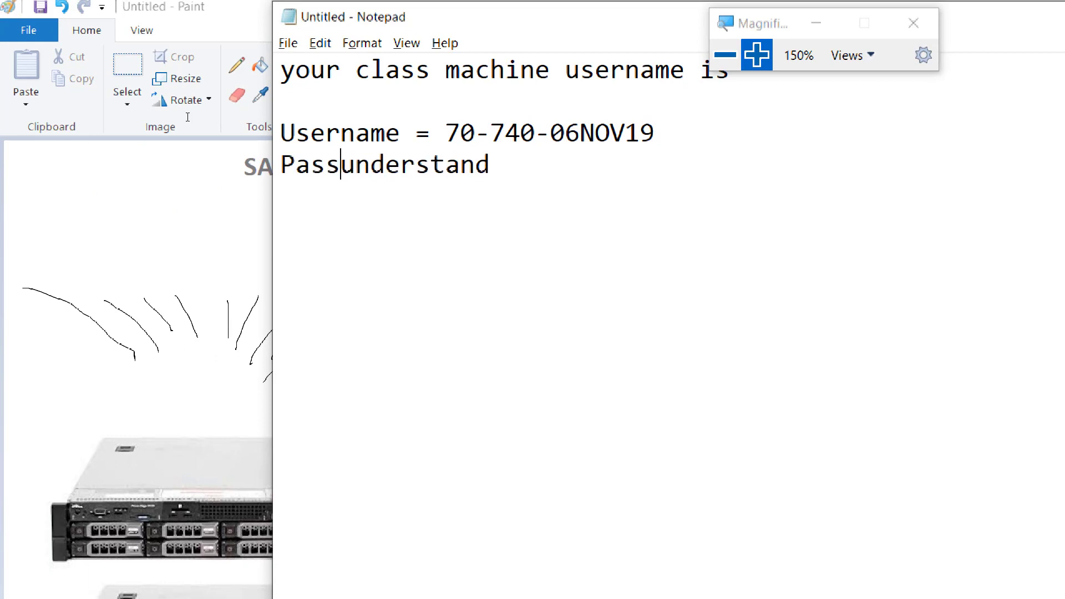
type("=")
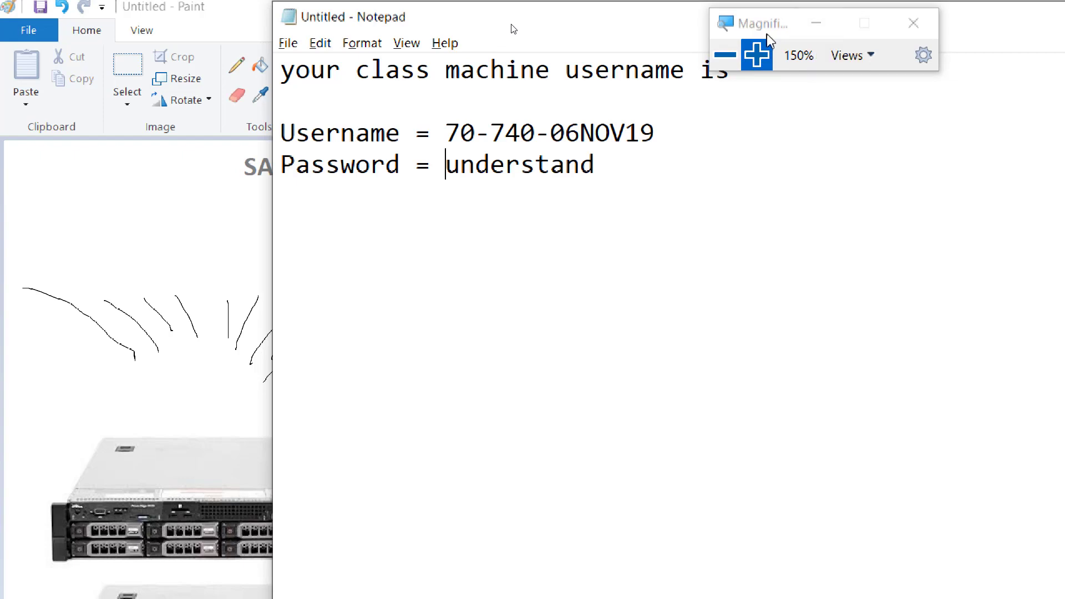
Return the screen magnification to 100%.
left_click(731, 65)
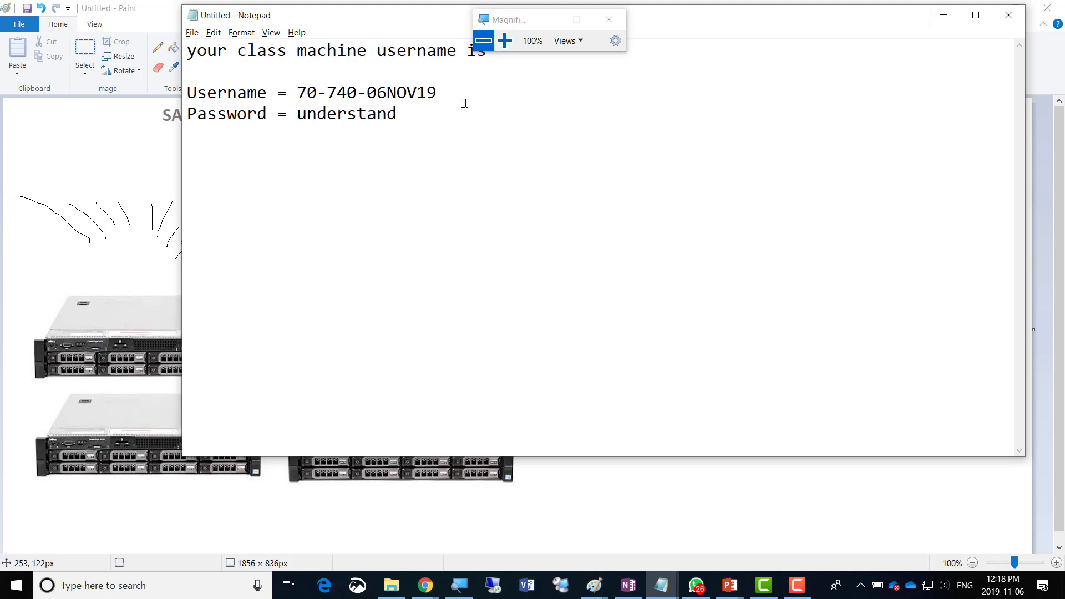
Add a reminder that the account password may be changed since this is your machine for the course.
left_click(423, 113)
key("Return")
key("Return")
type("You may also ch")
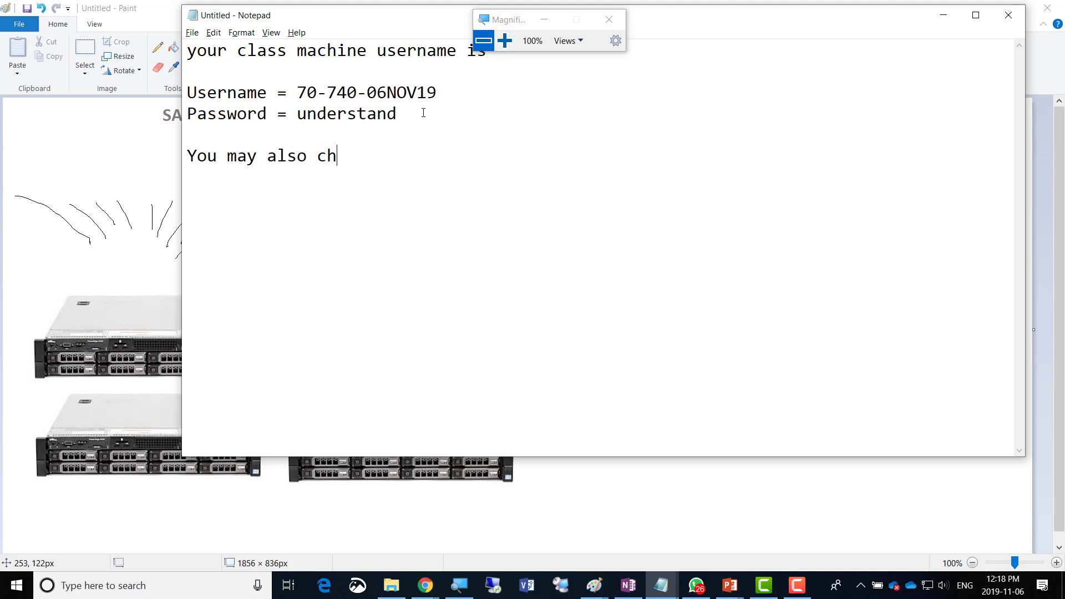
type("oose to chan")
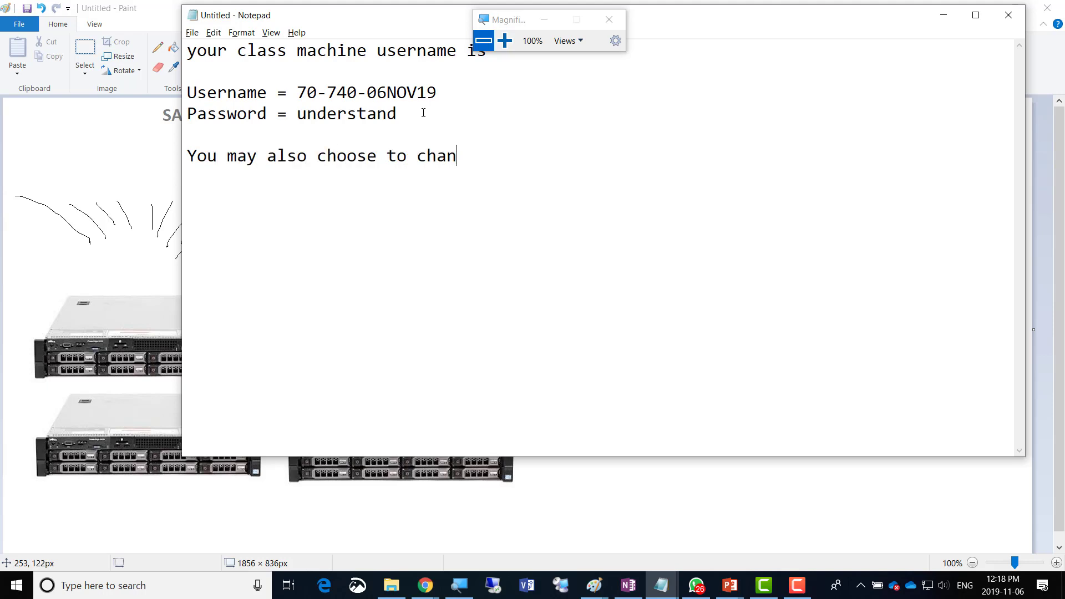
type("ge the password fo")
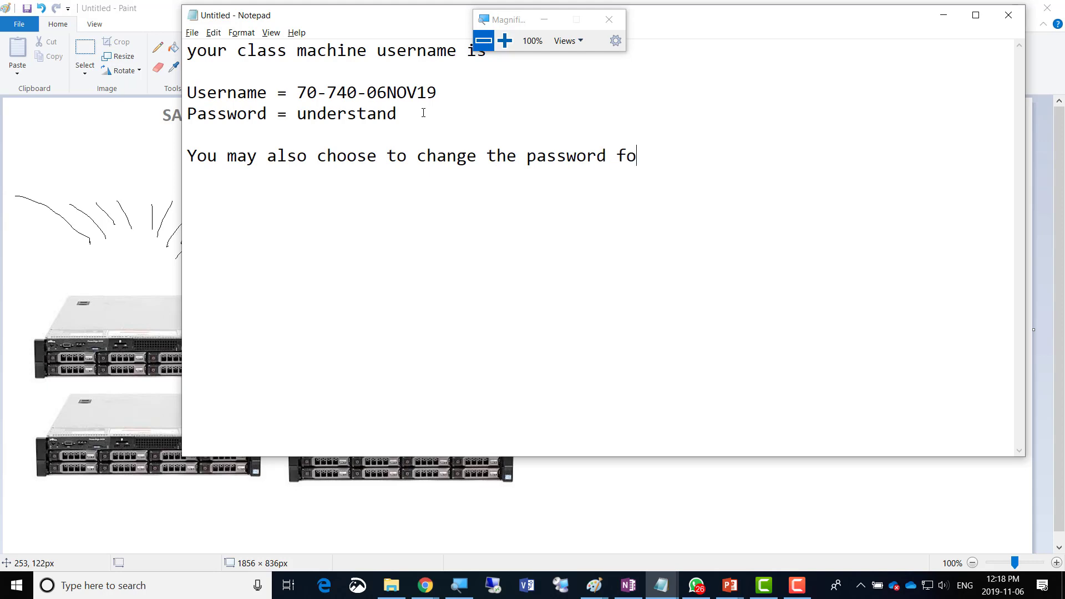
type("r this accoun")
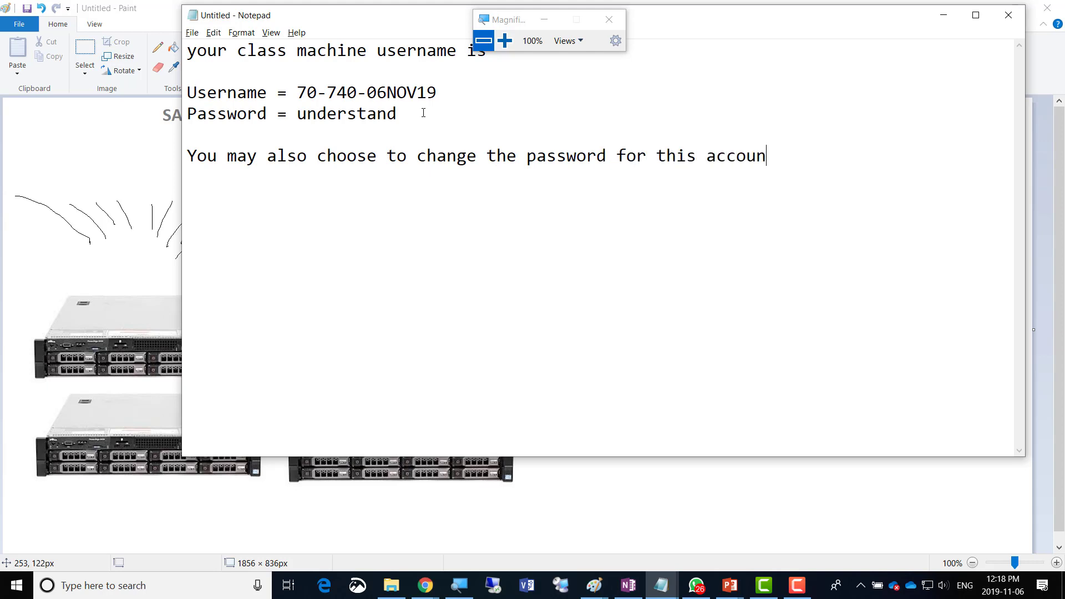
type("t becuase this is")
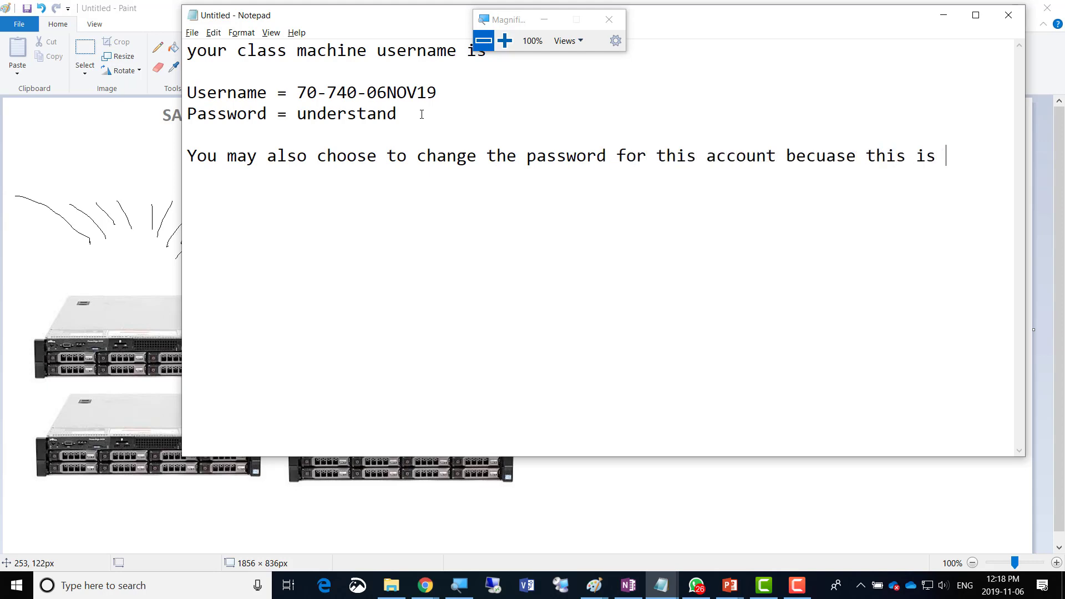
key("Return")
type("your machine from n")
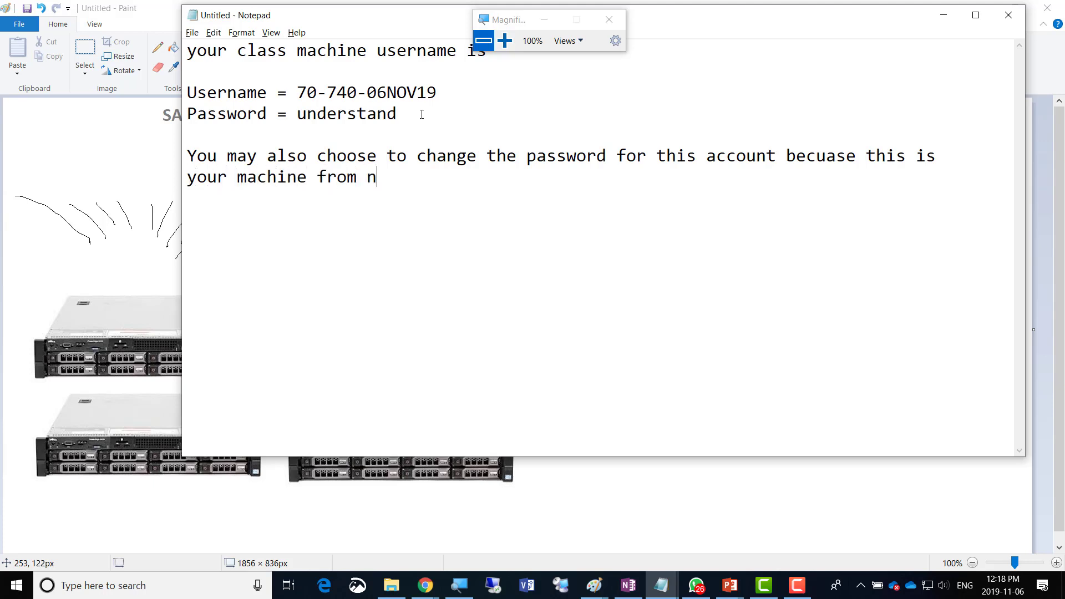
type("ow on for the ")
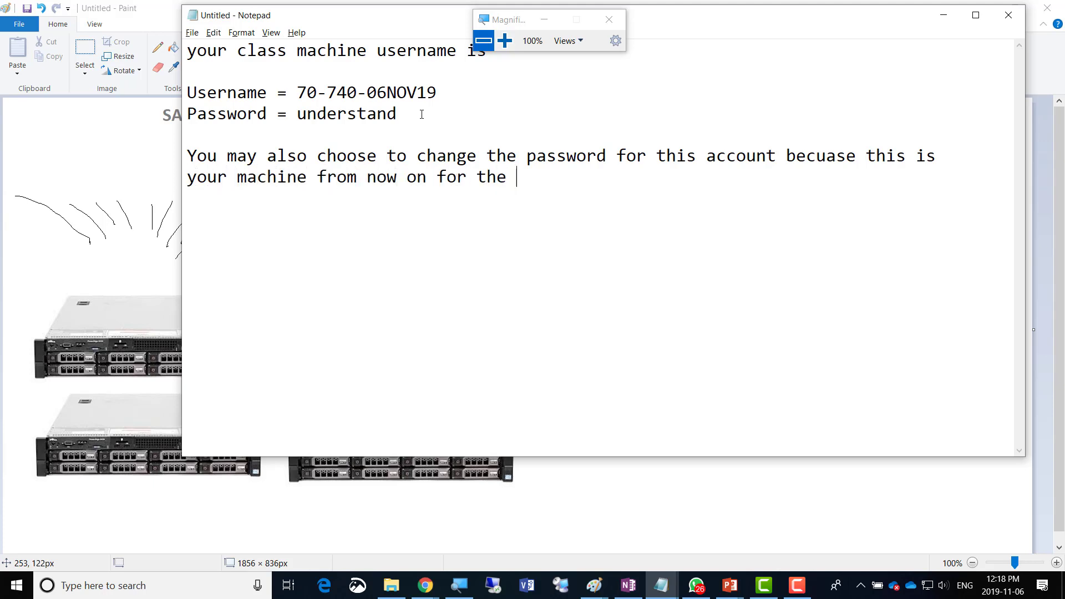
type("duration of ")
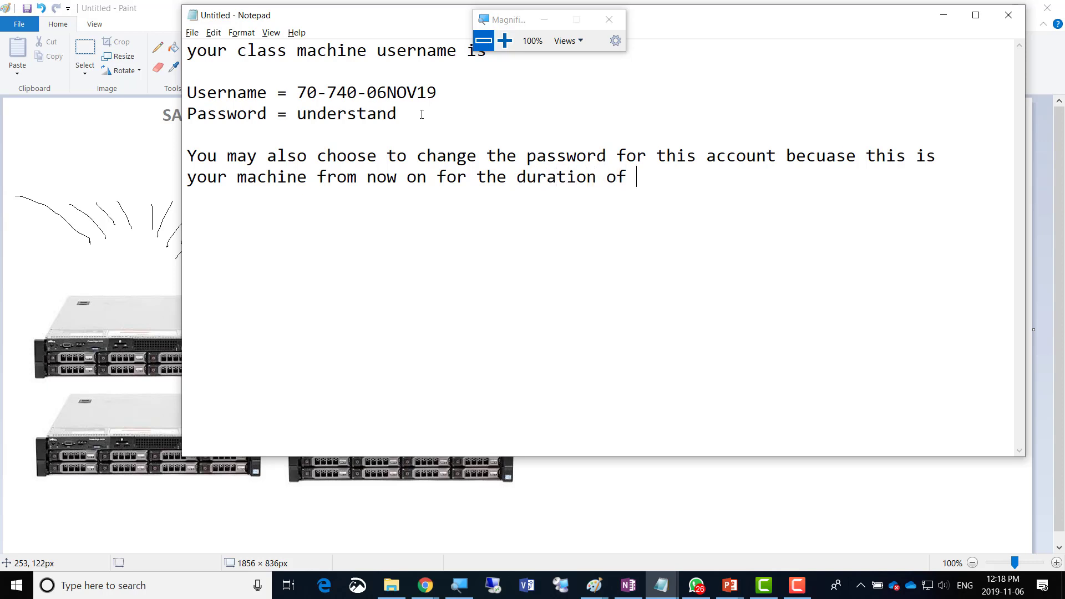
type("the course.")
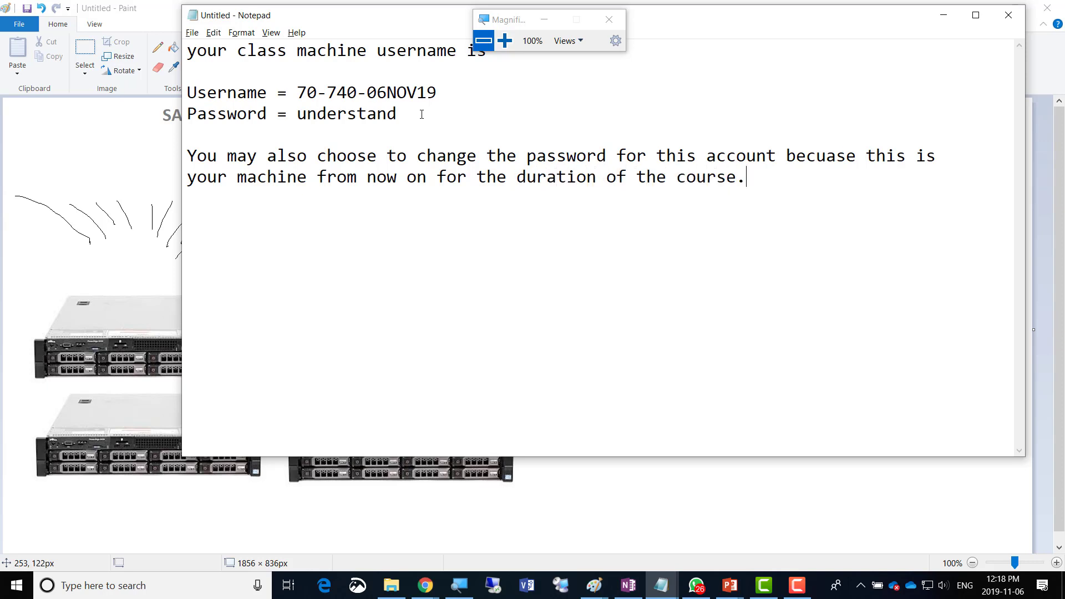
key("Return")
key("Return")
Add an 'OS and Application password' heading and a 'Class Password = ' line with the class password.
type("For class Softwar")
key("BackSpace")
key("BackSpace")
key("BackSpace")
key("BackSpace")
key("BackSpace")
key("BackSpace")
key("BackSpace")
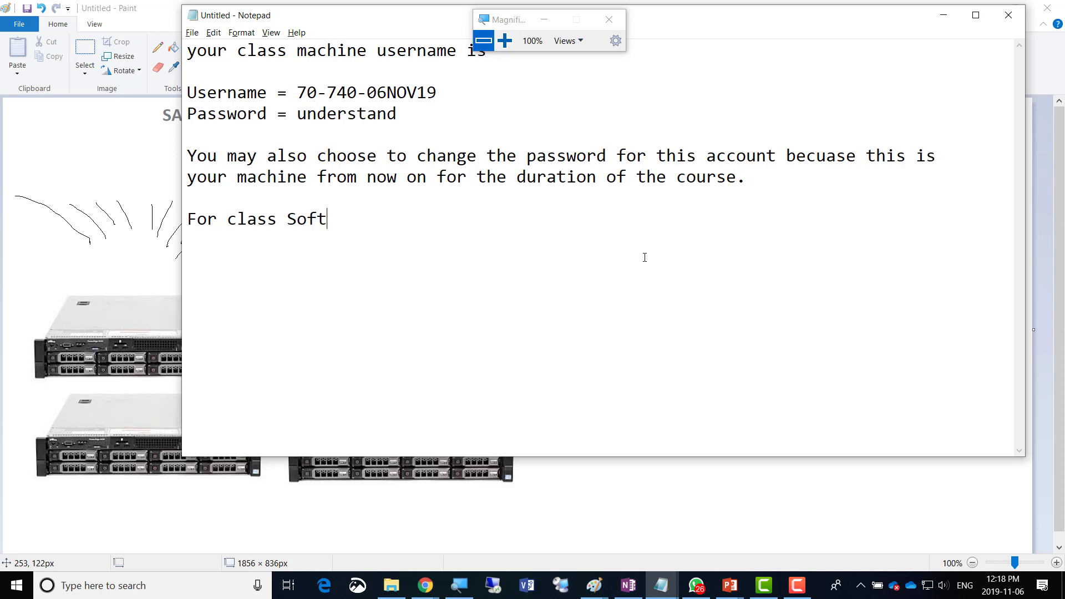
type("OS and Applicati")
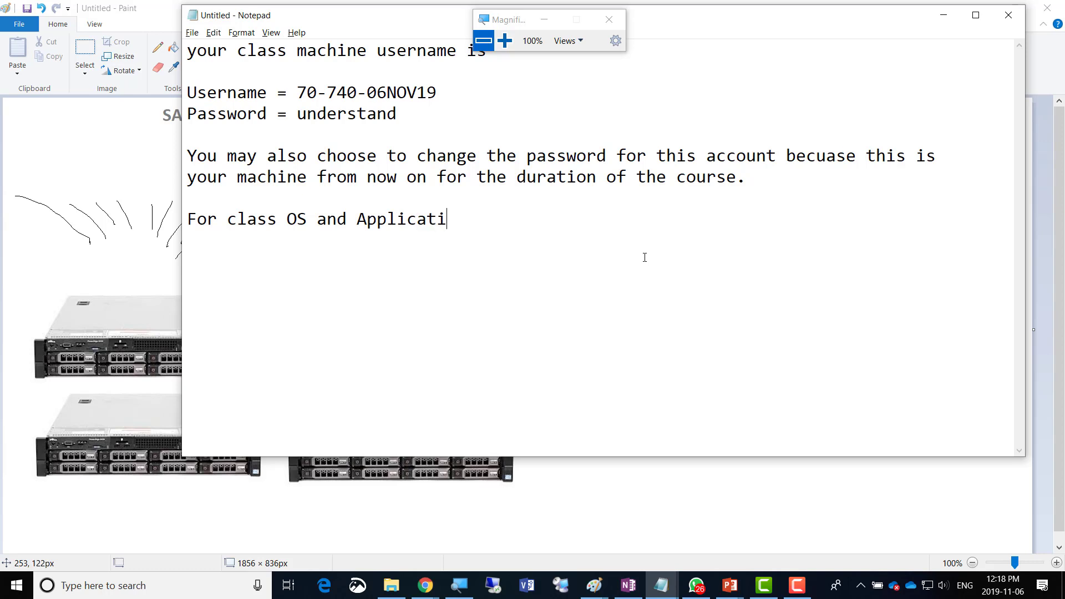
type("on password  ")
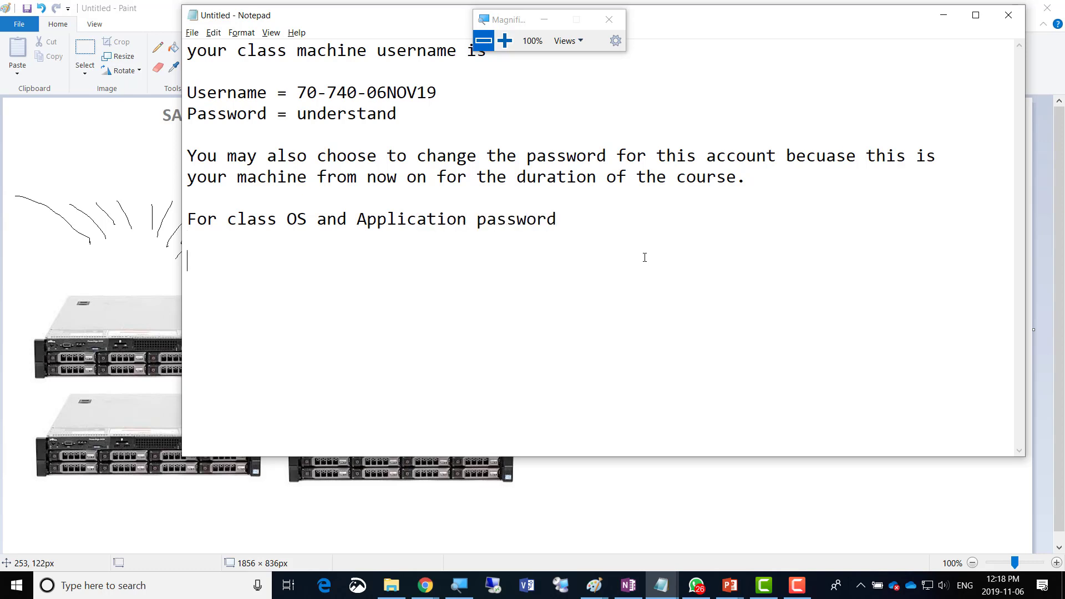
type("Class PAssw")
key("BackSpace")
key("BackSpace")
key("BackSpace")
key("BackSpace")
type("ass")
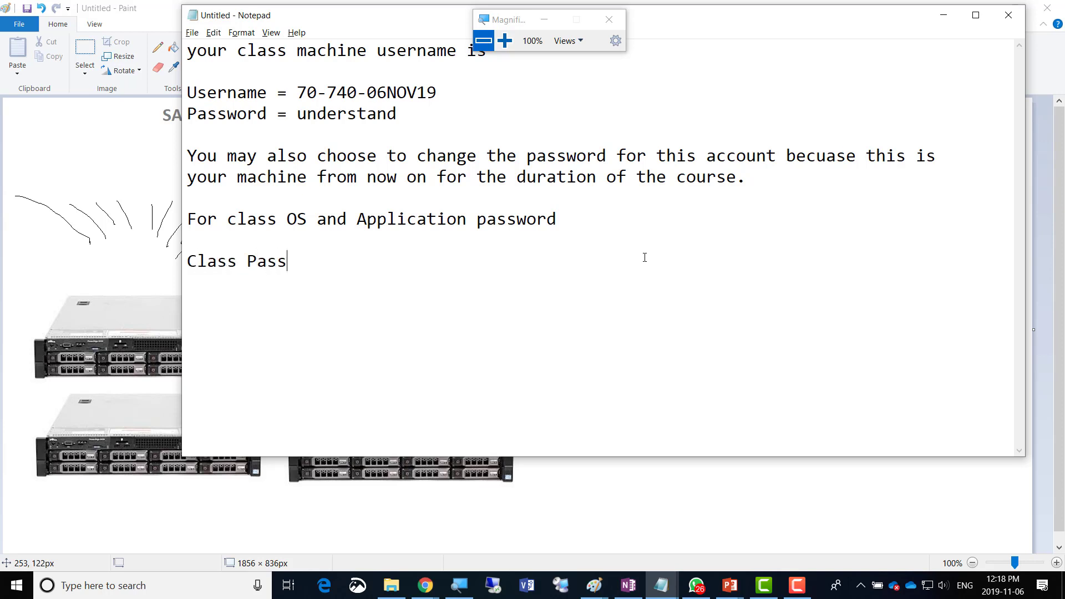
type("word = abcABC!@#")
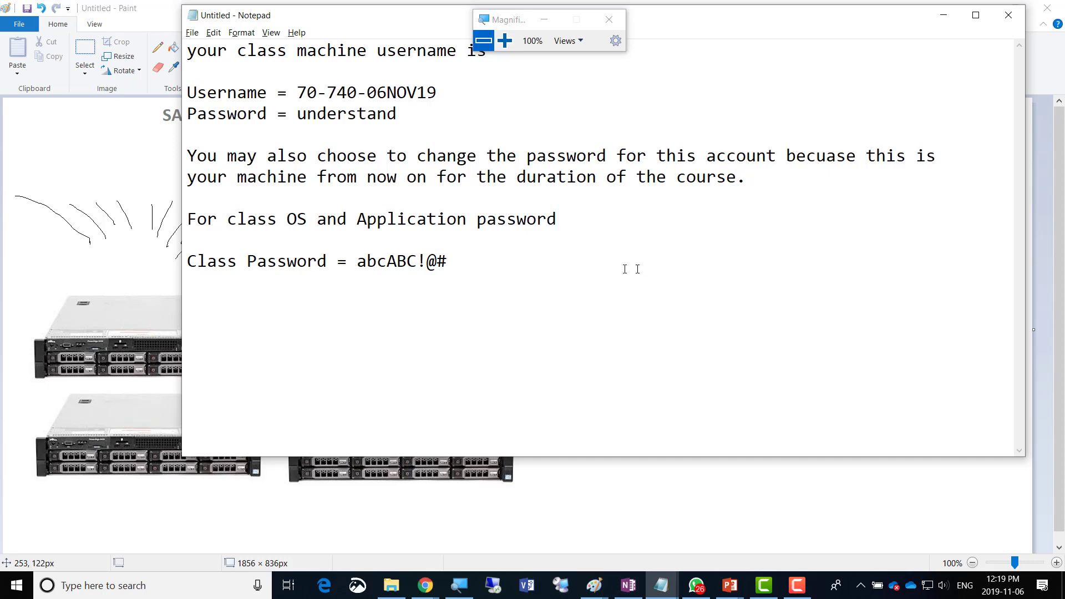
left_click(505, 40)
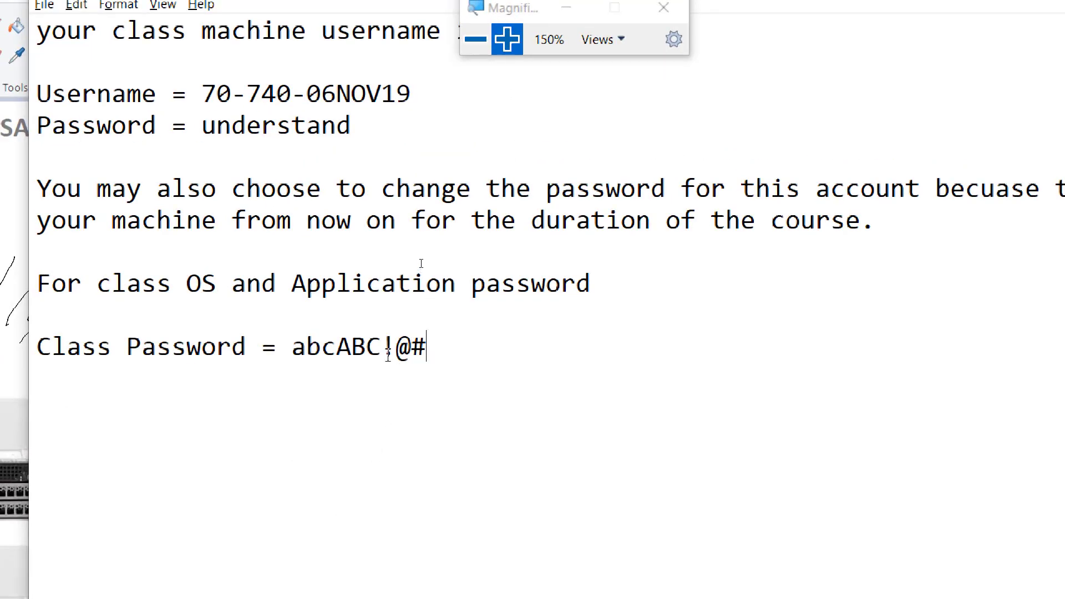
Highlight the class password value, toggle magnification, and show the open Paint window previews.
left_click_drag(383, 350, 292, 350)
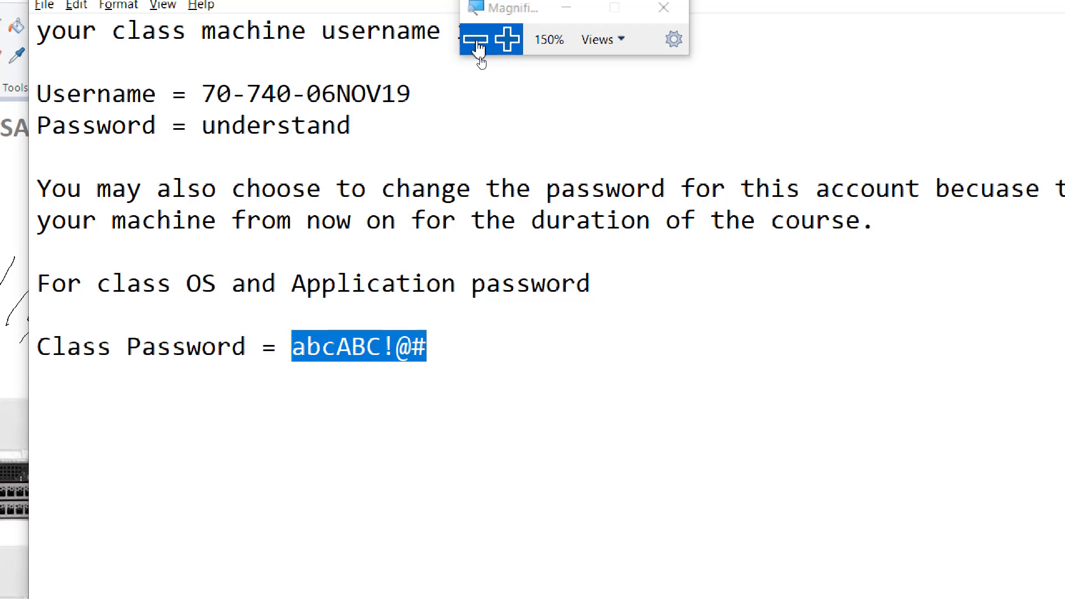
left_click(480, 47)
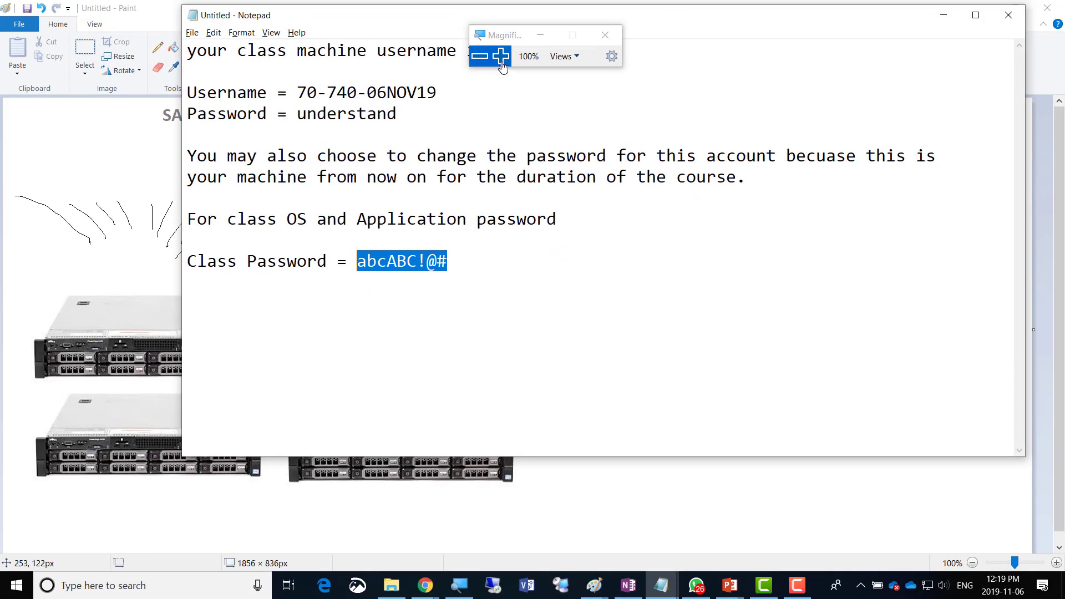
left_click(501, 56)
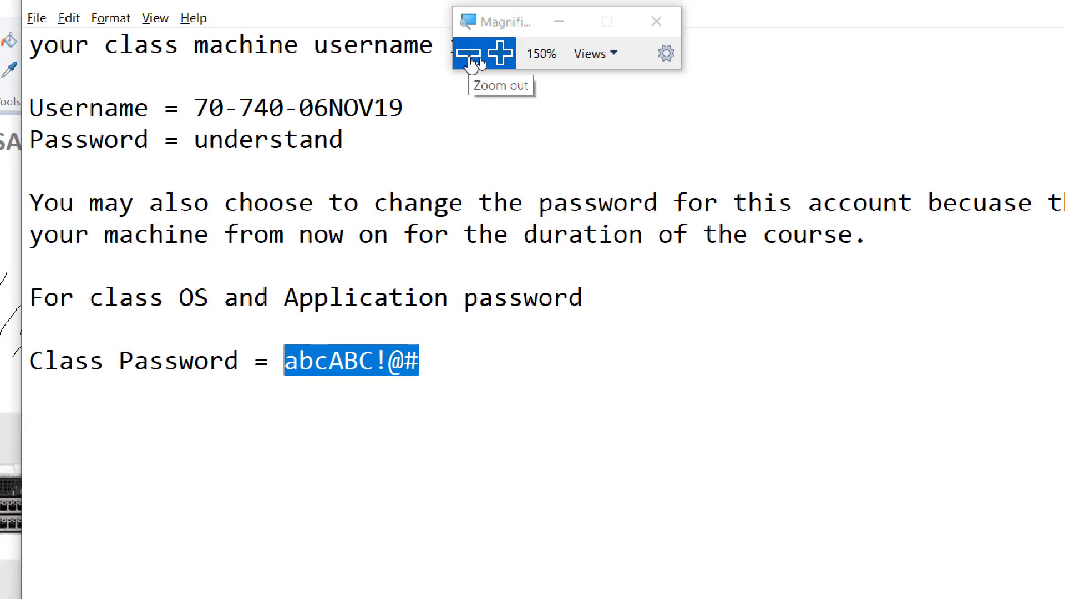
left_click(475, 62)
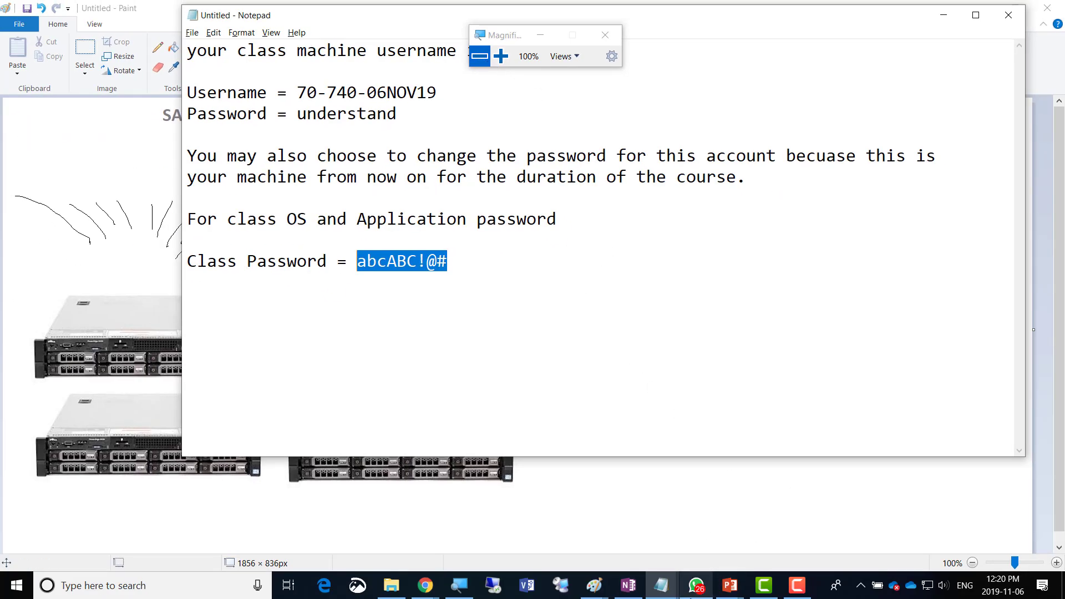
left_click(596, 591)
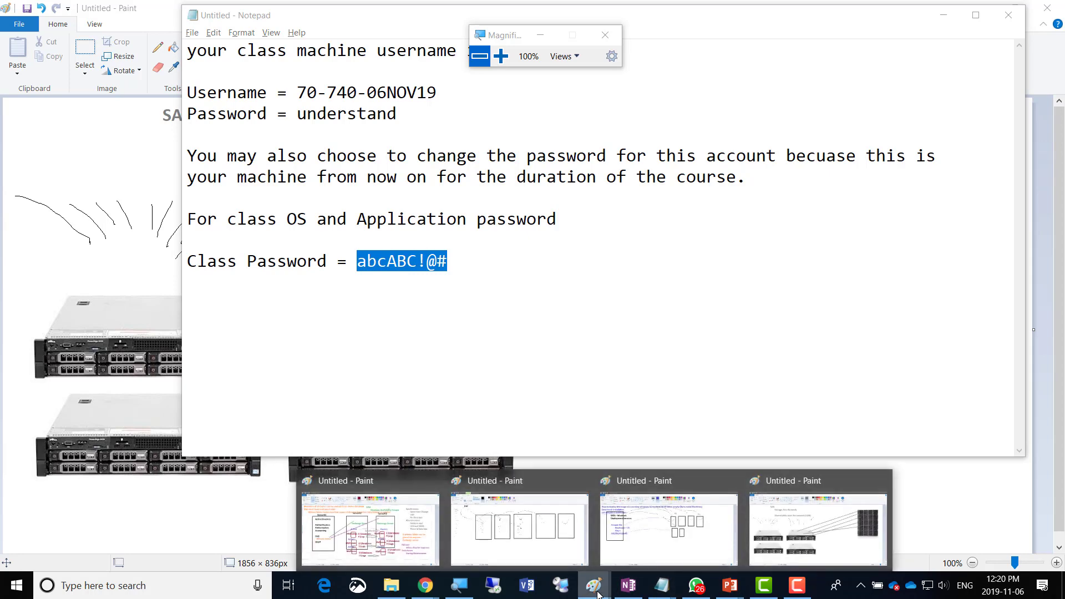
Restore the caption lines in the rectangle-sketch drawing, then launch a new blank Paint window.
left_click(564, 562)
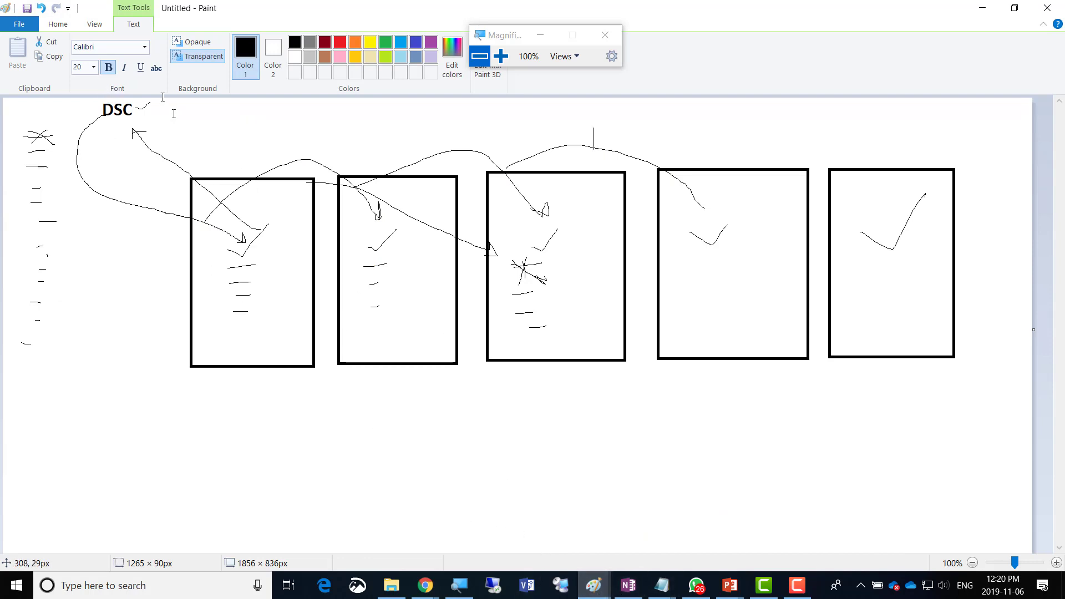
type("Desired State Configuration\\nKeeps the configurations of all the servers intact")
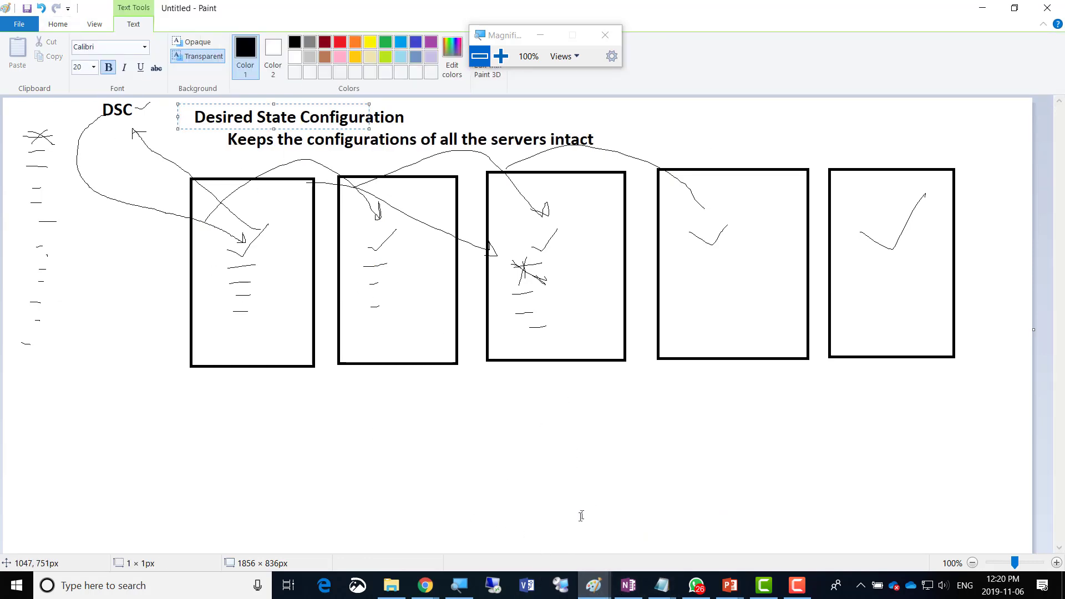
right_click(594, 585)
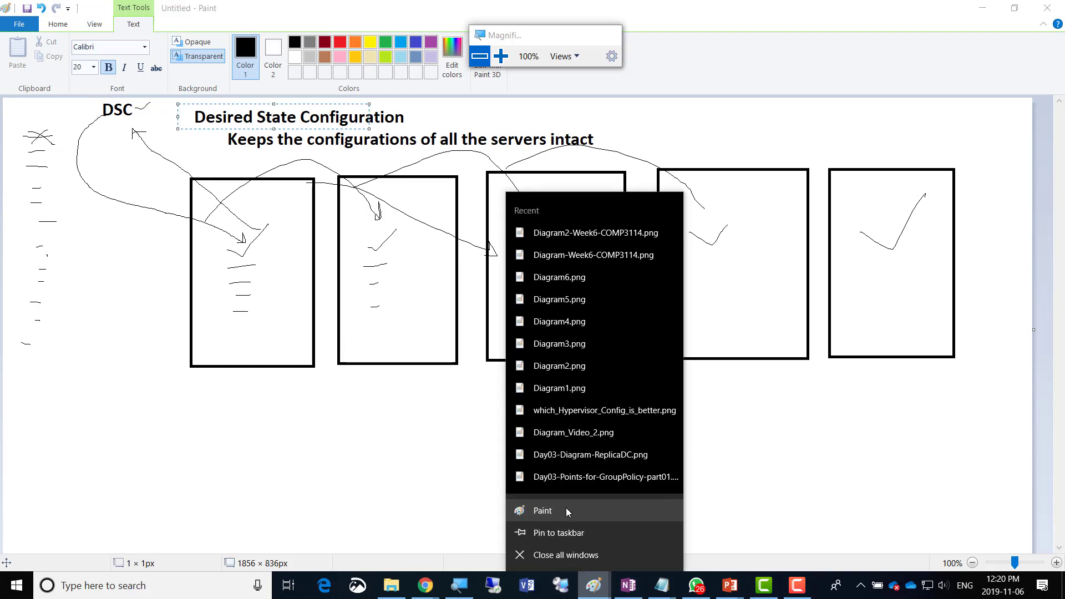
left_click(566, 509)
left_click(287, 46)
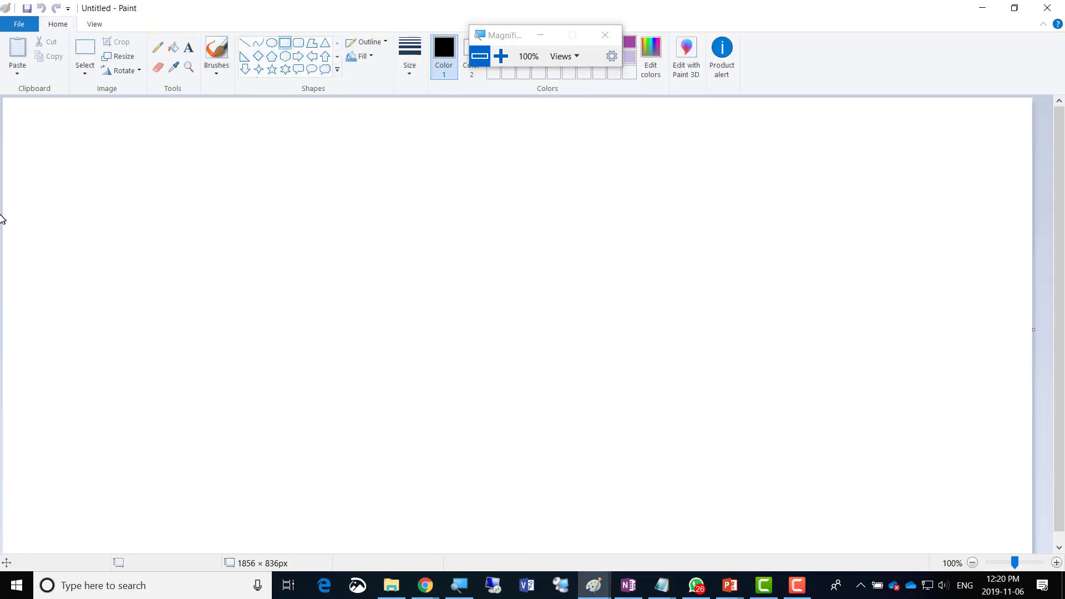
Draw three tall rectangles and title the left one 'Template VM'.
left_click_drag(195, 389, 191, 478)
left_click_drag(265, 165, 423, 466)
left_click_drag(446, 163, 614, 467)
left_click(189, 49)
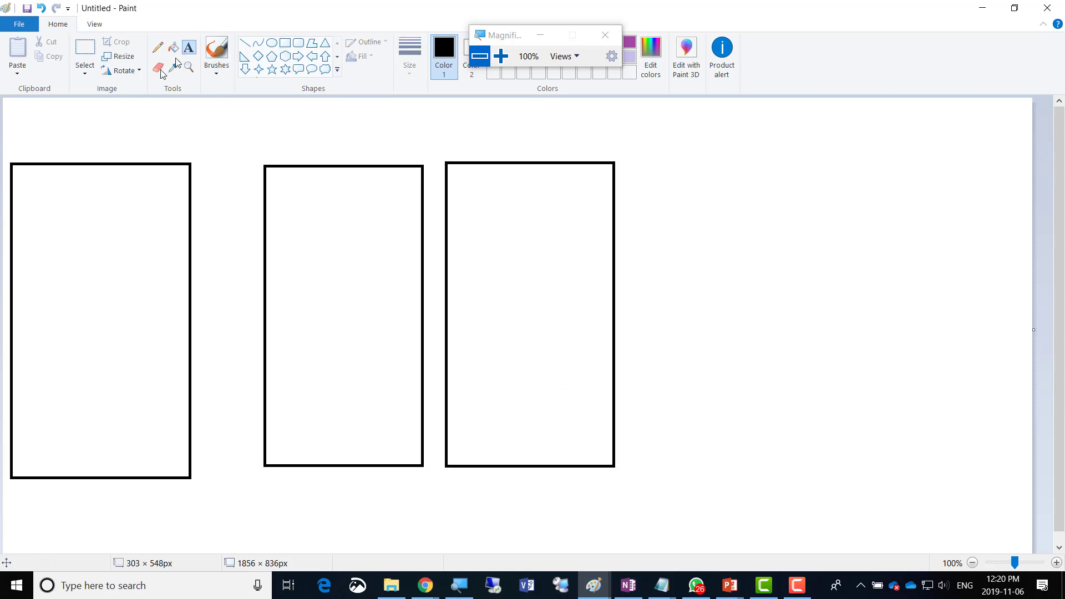
left_click(46, 148)
type("T")
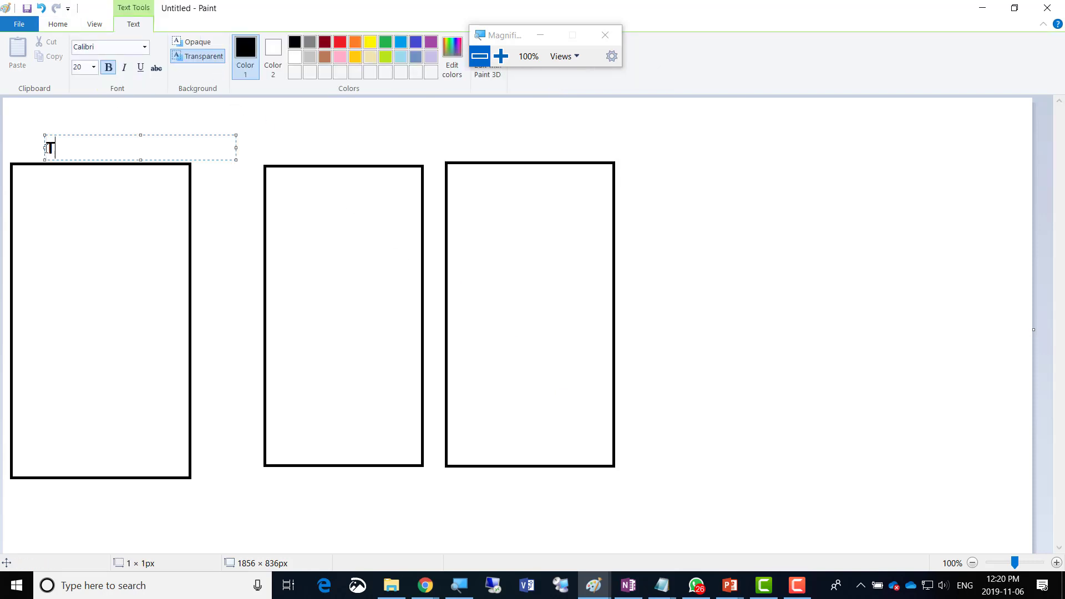
type("emplate VM")
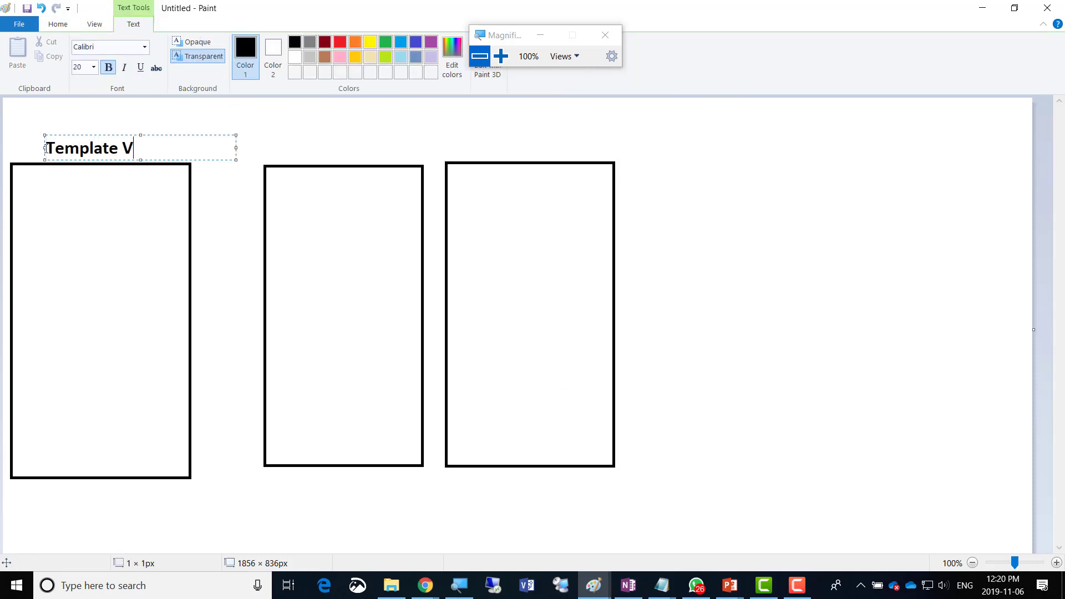
Title the middle and right boxes 'Clone 1' and 'Clone 2'.
left_click(314, 146)
type("Clone 1")
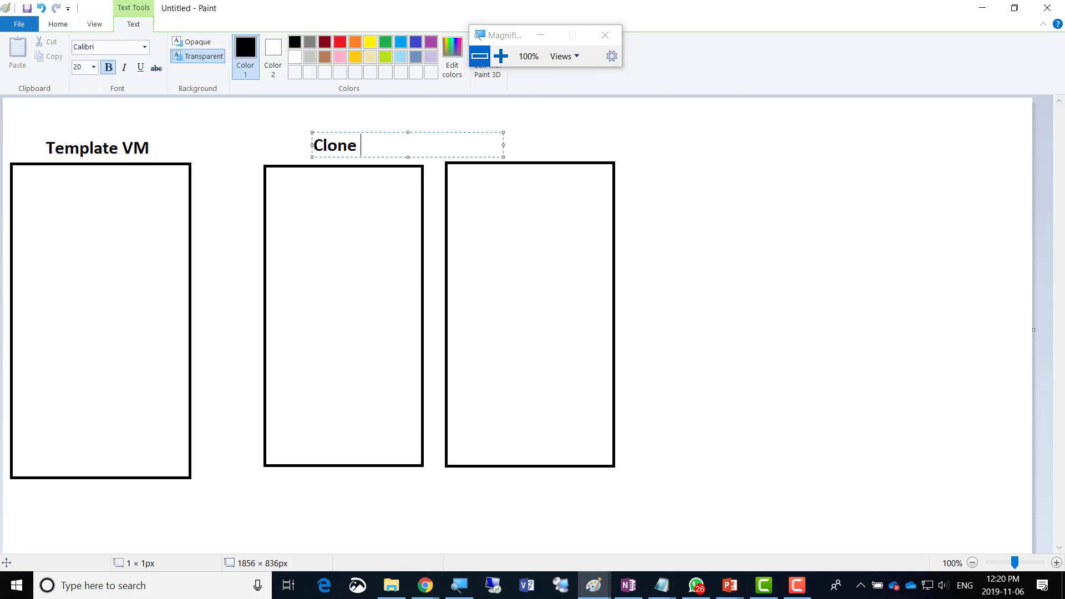
key("ctrl+a")
key("ctrl+c")
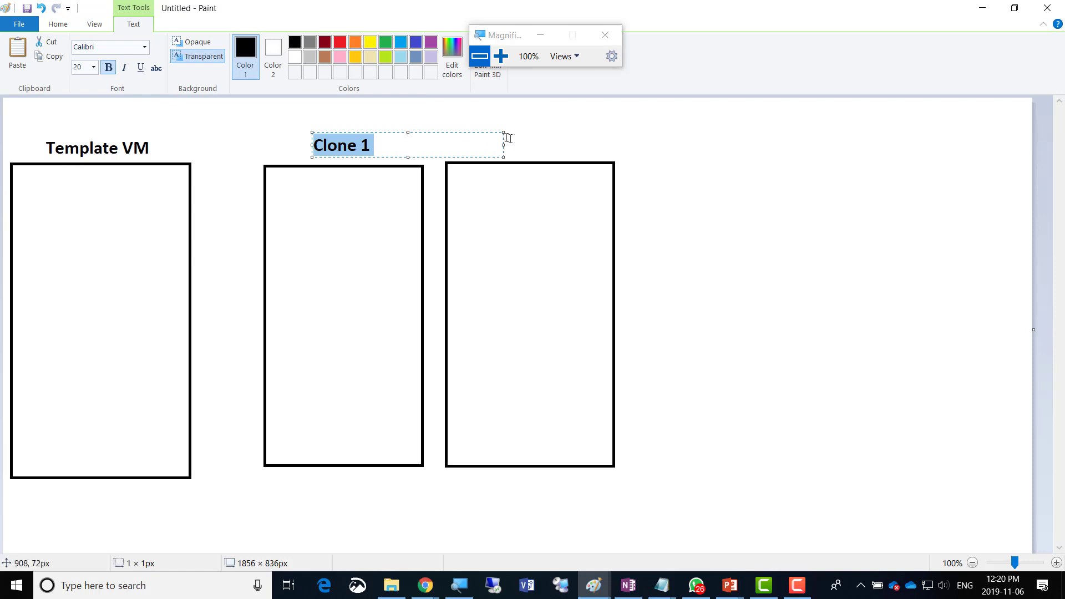
left_click(475, 145)
left_click(475, 145)
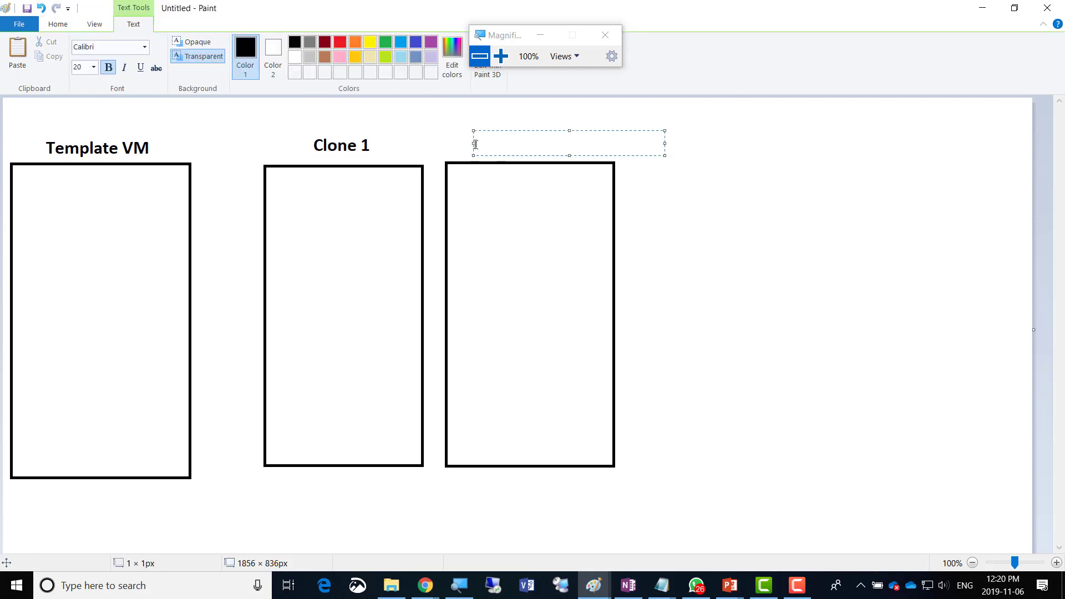
key("ctrl+v")
key("BackSpace")
key("BackSpace")
type("2")
left_click(312, 195)
Add Server01 and Server02 inside the clone boxes and 'To Create Clones' inside Template VM.
left_click(312, 194)
type("Server01")
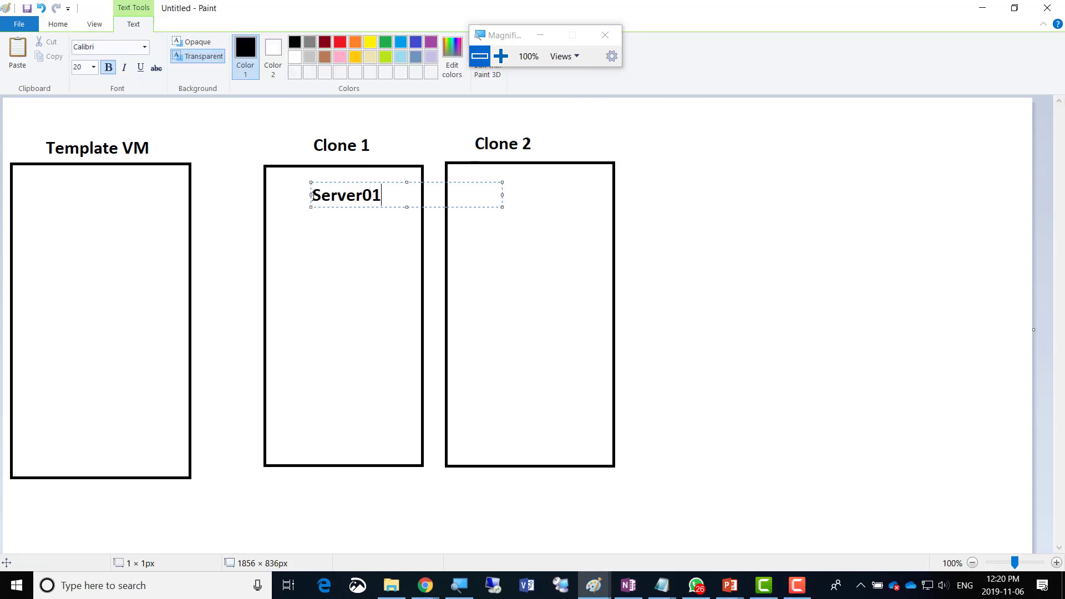
left_click_drag(312, 195, 531, 195)
left_click(478, 196)
left_click(472, 196)
key("ctrl+v")
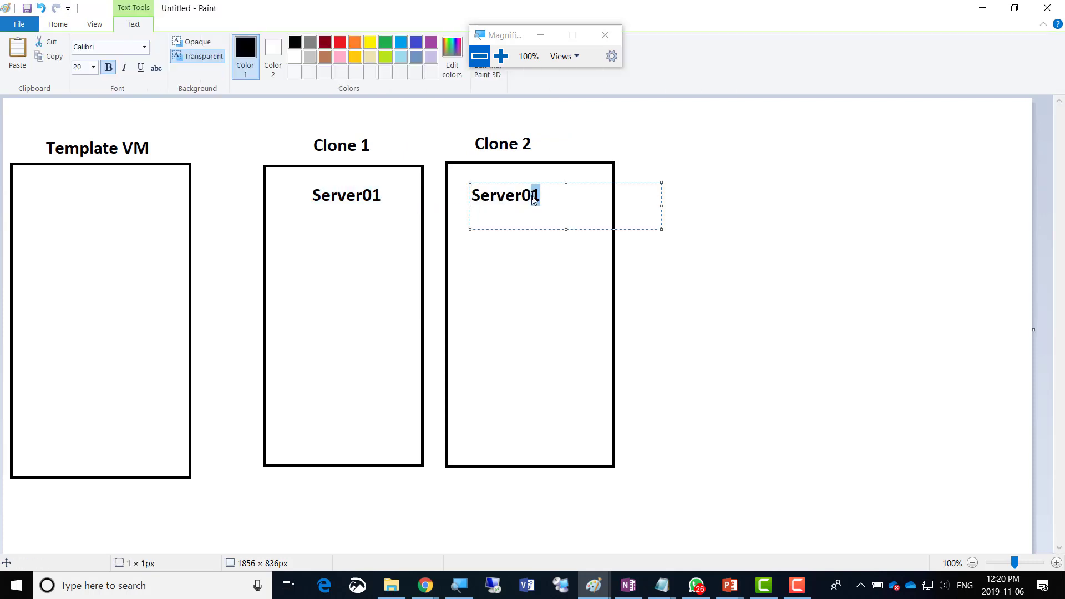
type("2")
left_click(33, 189)
left_click(33, 190)
type("To Create Clones")
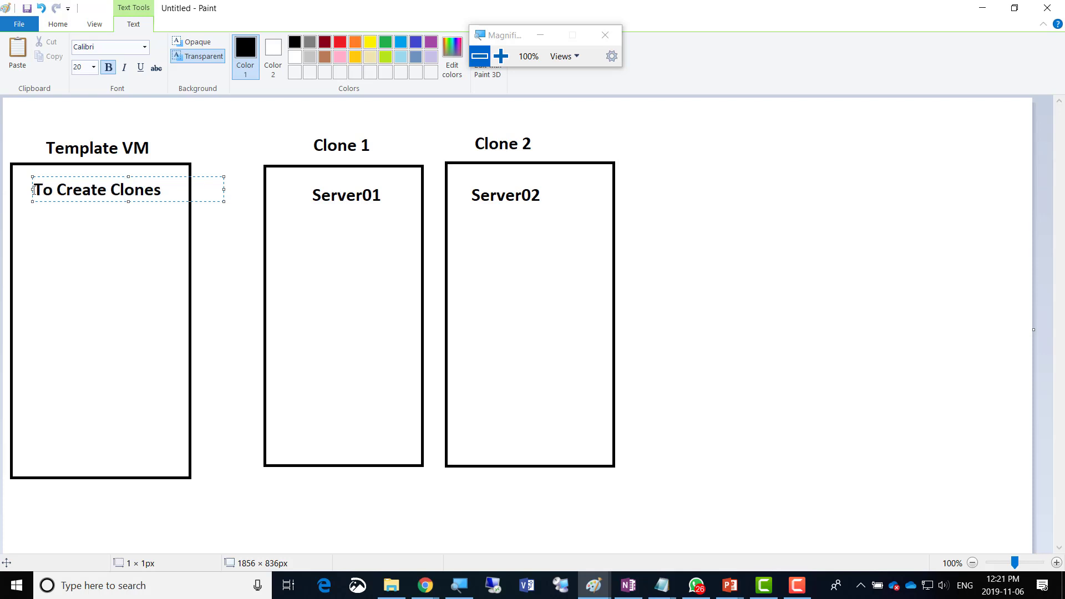
key("Return")
key("Return")
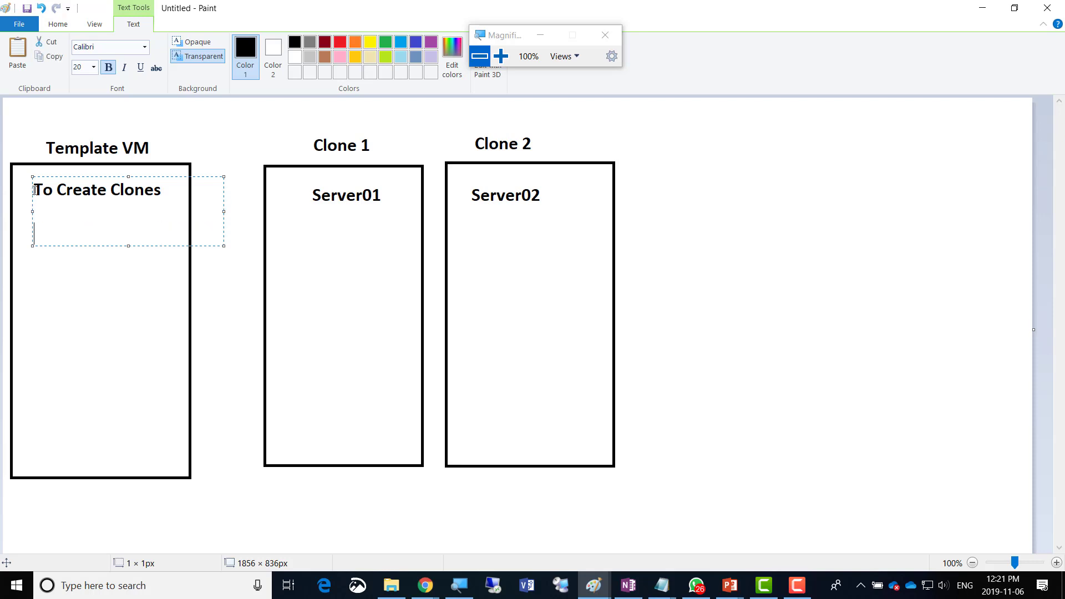
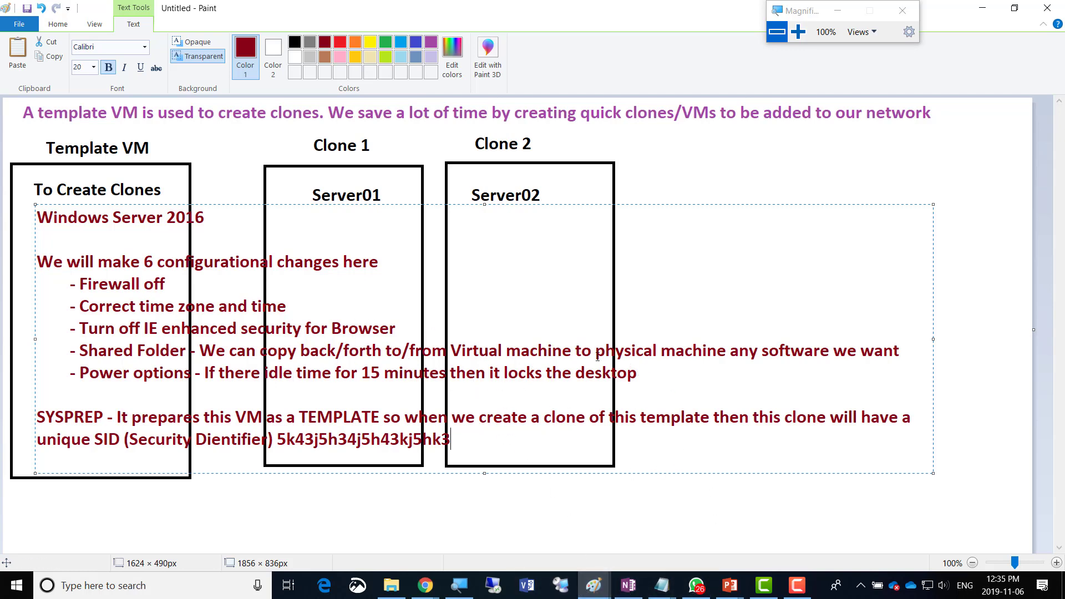
Minimize the Paint, Notepad, OneNote and Chrome windows, end the slideshow, and minimize PowerPoint.
left_click(982, 8)
left_click(979, 15)
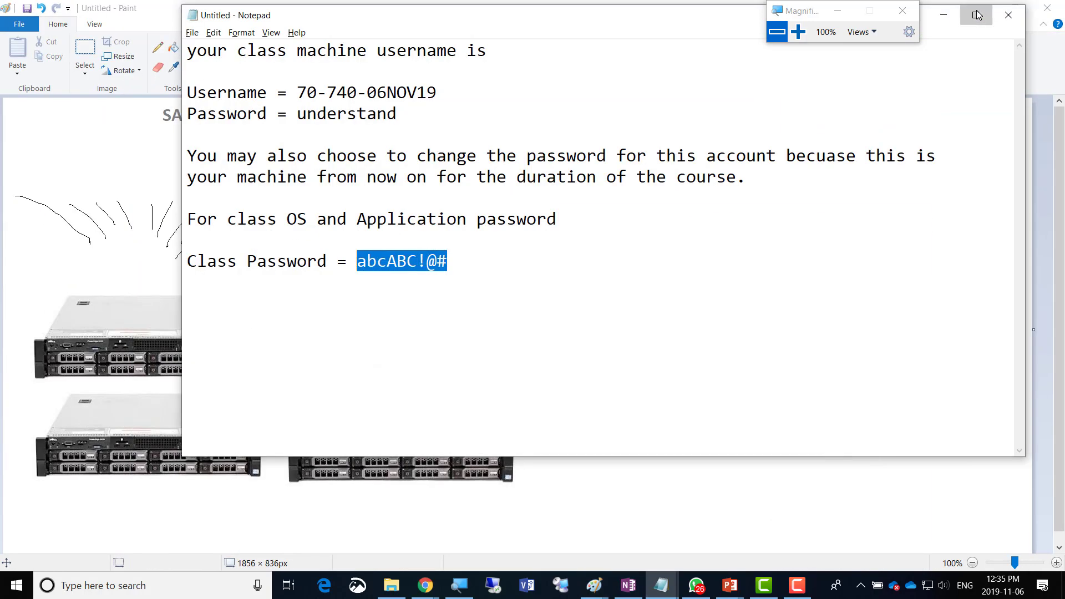
left_click(979, 15)
left_click(978, 11)
left_click(978, 11)
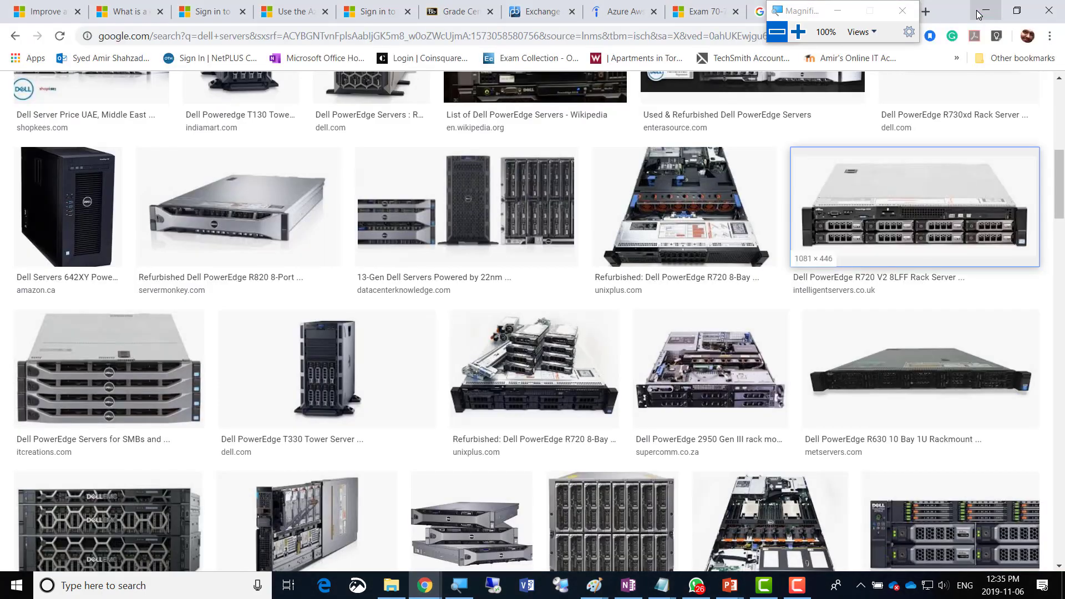
left_click(978, 11)
left_click(978, 11)
left_click(979, 11)
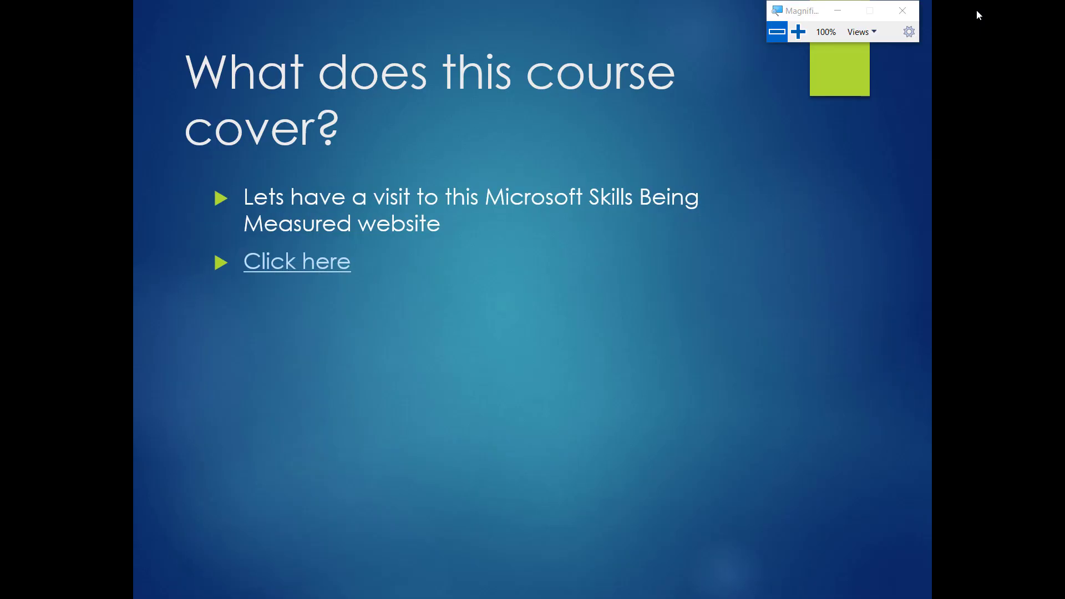
key("Escape")
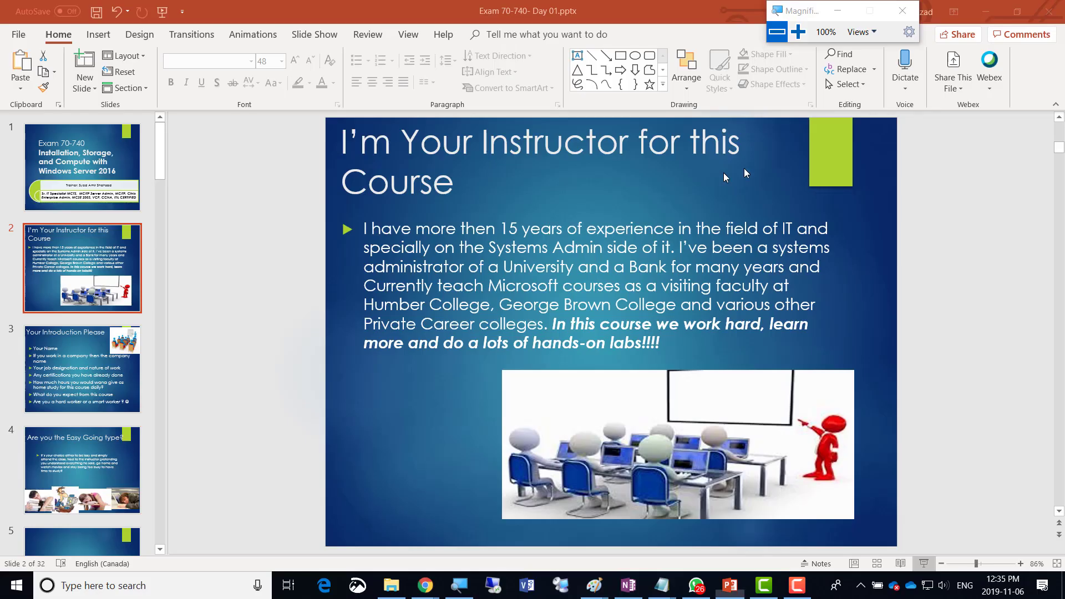
left_click(989, 11)
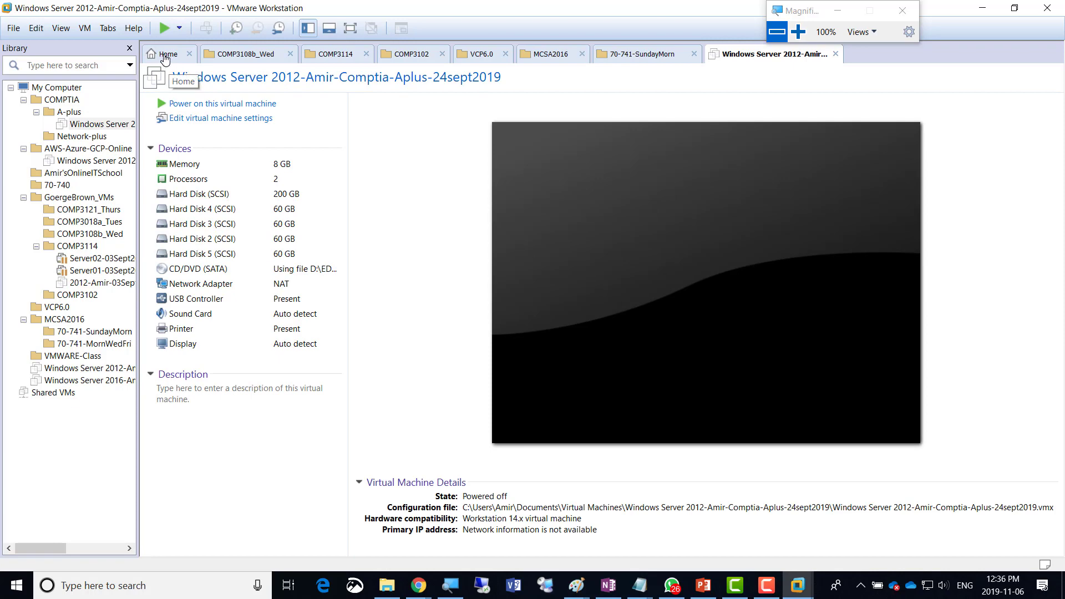
Show the Home page and collapse the COMPTIA, AWS-Azure-GCP-Online, GoergeBrown_VMs and MCSA2016 library folders.
left_click(165, 55)
left_click(798, 31)
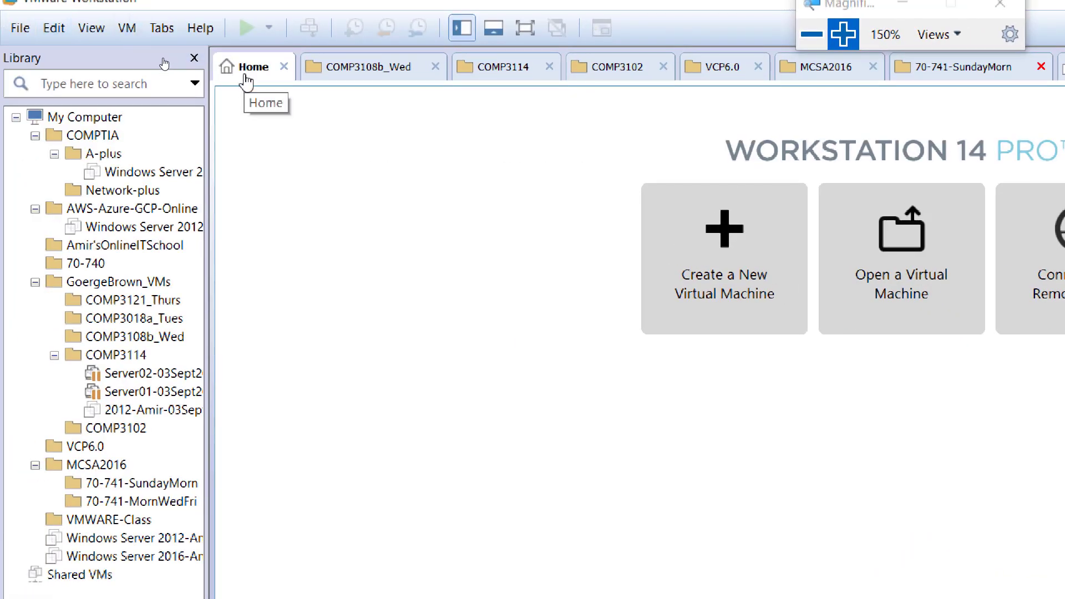
left_click(35, 136)
left_click(35, 154)
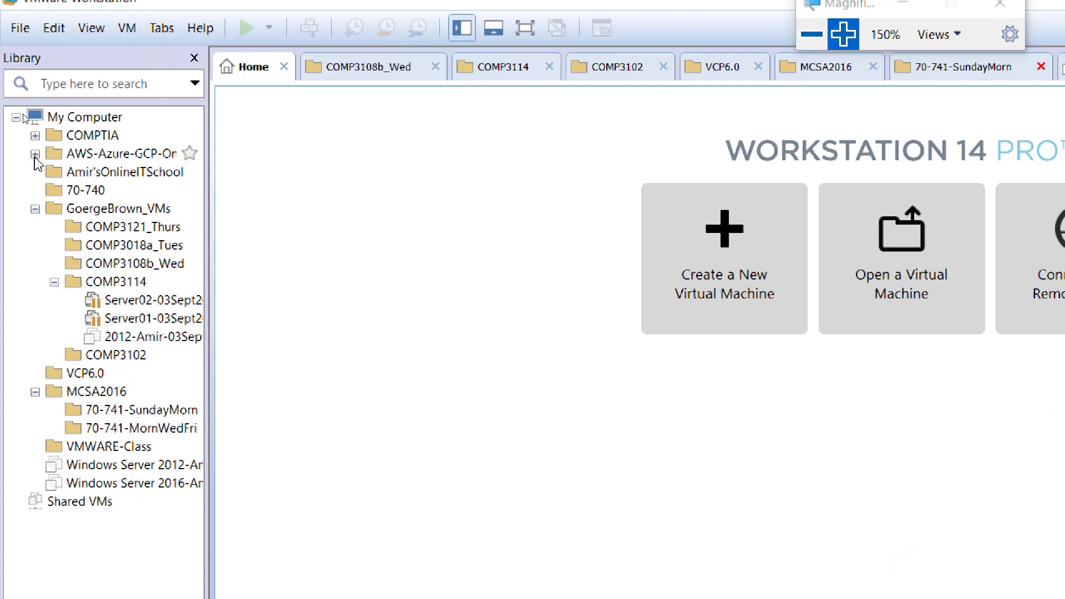
left_click(35, 208)
left_click(35, 246)
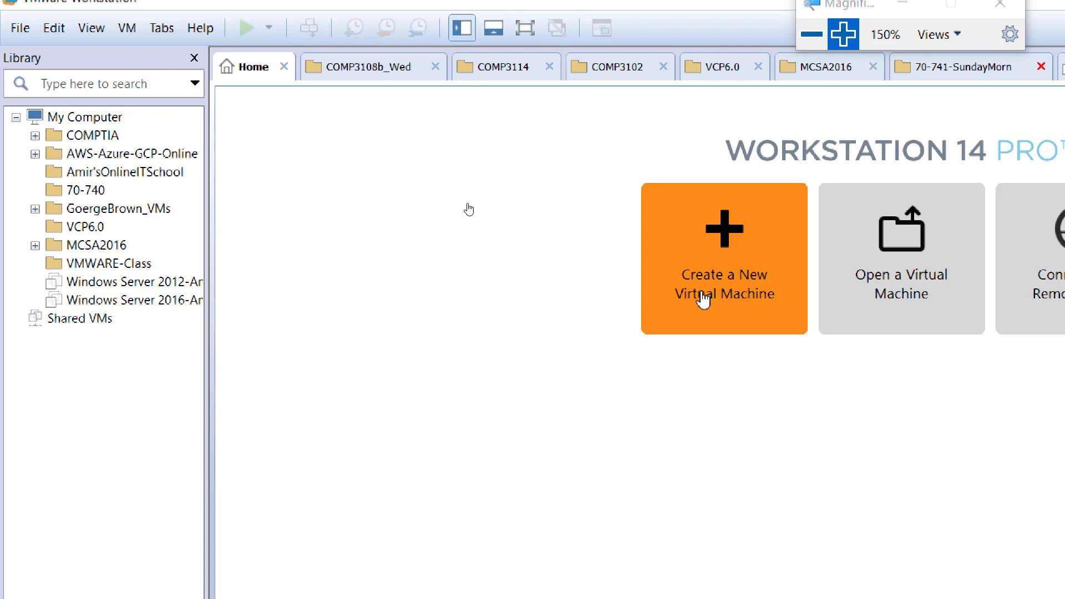
Start a Typical new virtual machine that installs from the Windows Server 2016 ISO image.
left_click(703, 300)
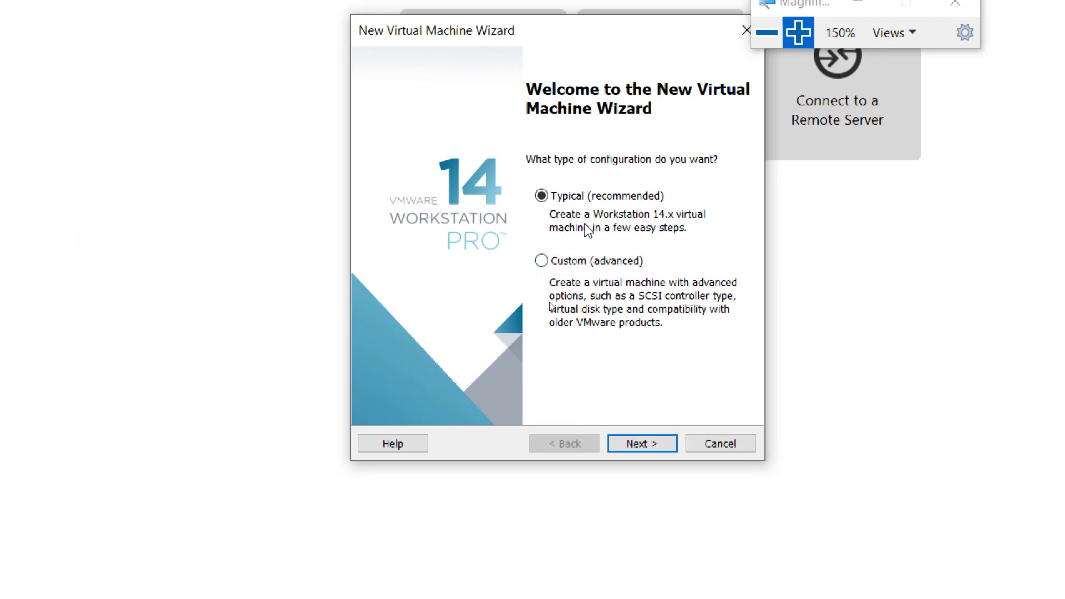
left_click(654, 447)
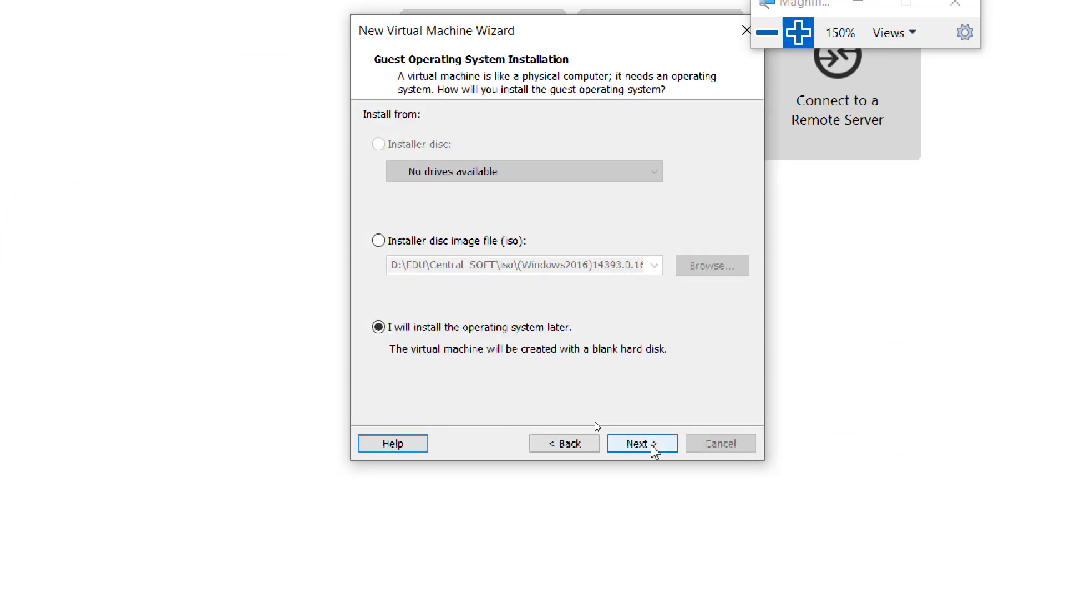
left_click(571, 446)
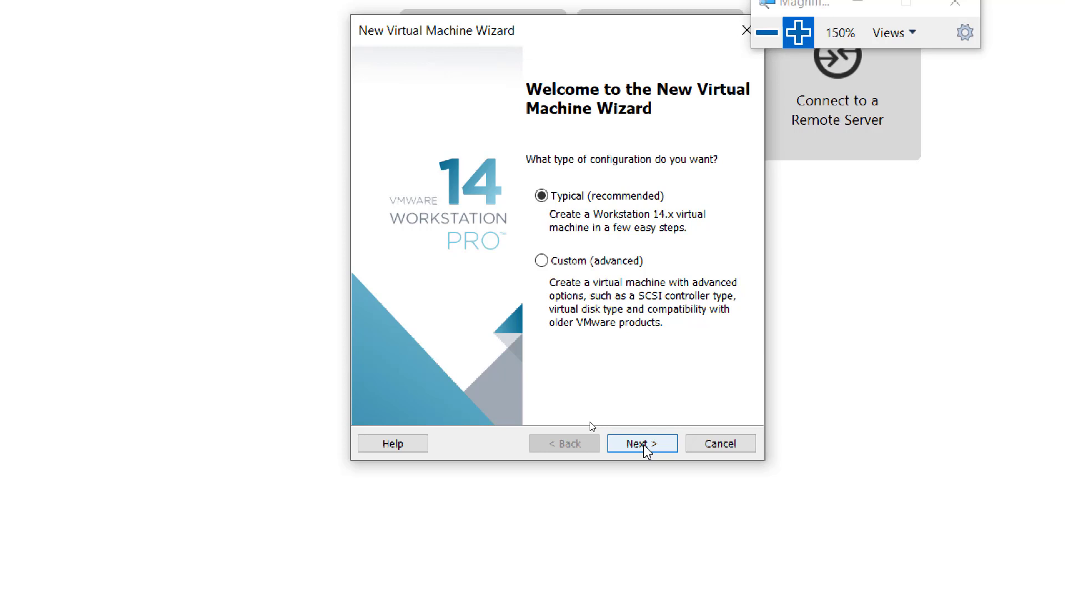
left_click(643, 444)
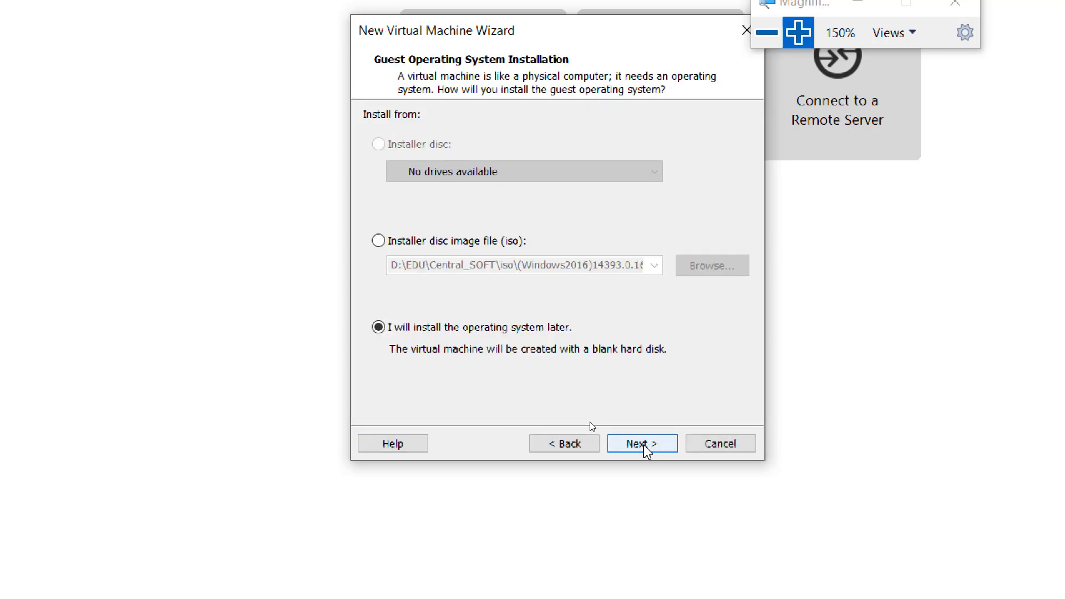
left_click(798, 32)
left_click(796, 34)
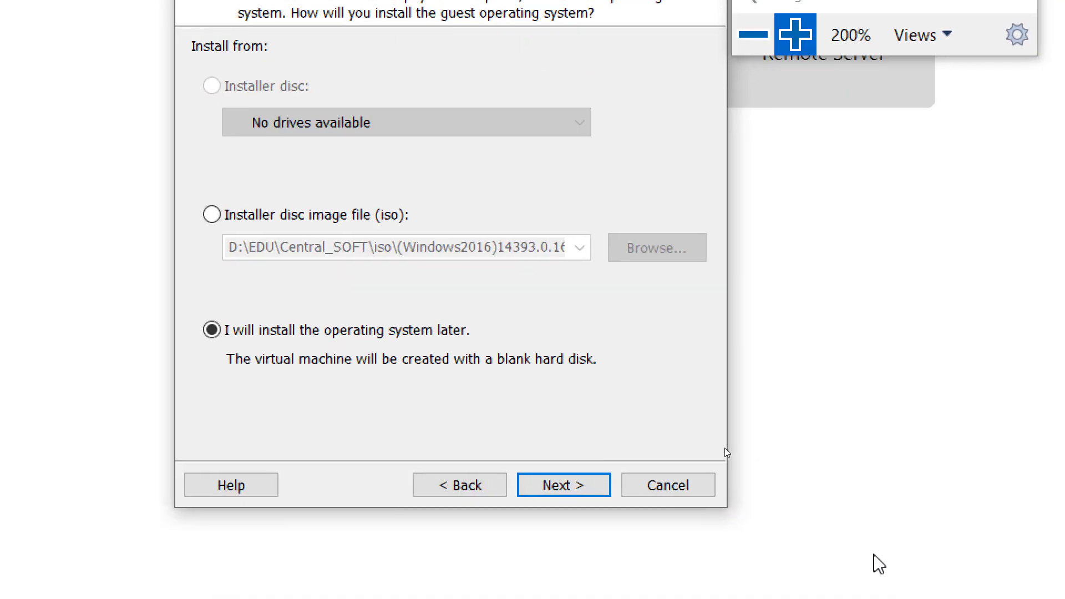
left_click(283, 215)
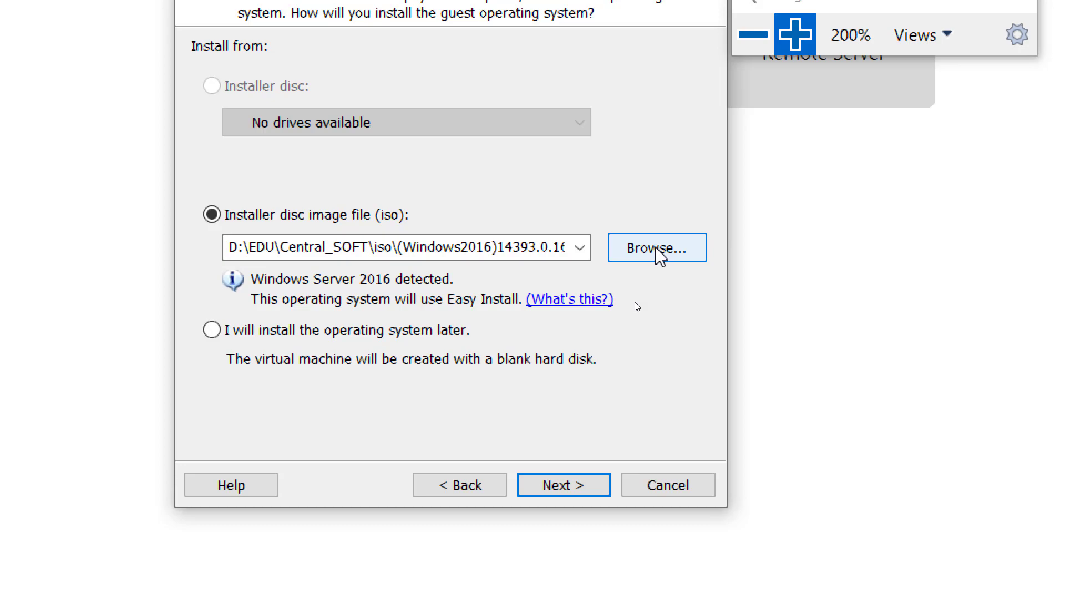
left_click(753, 34)
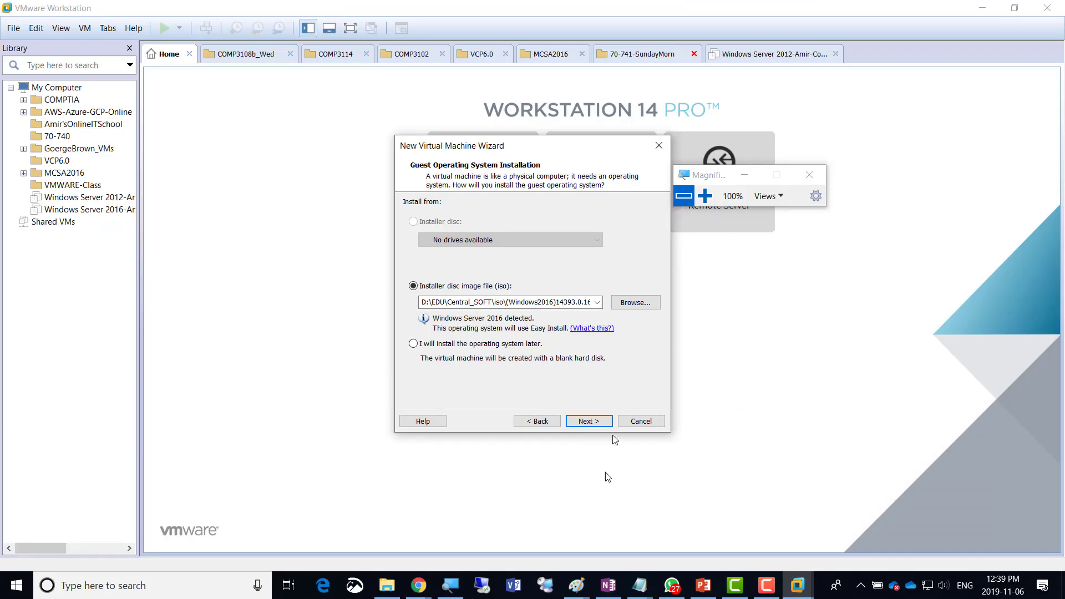
Attempt a Remote Desktop connection to 192.168.10.11 and dismiss the connection failure message.
left_click(477, 587)
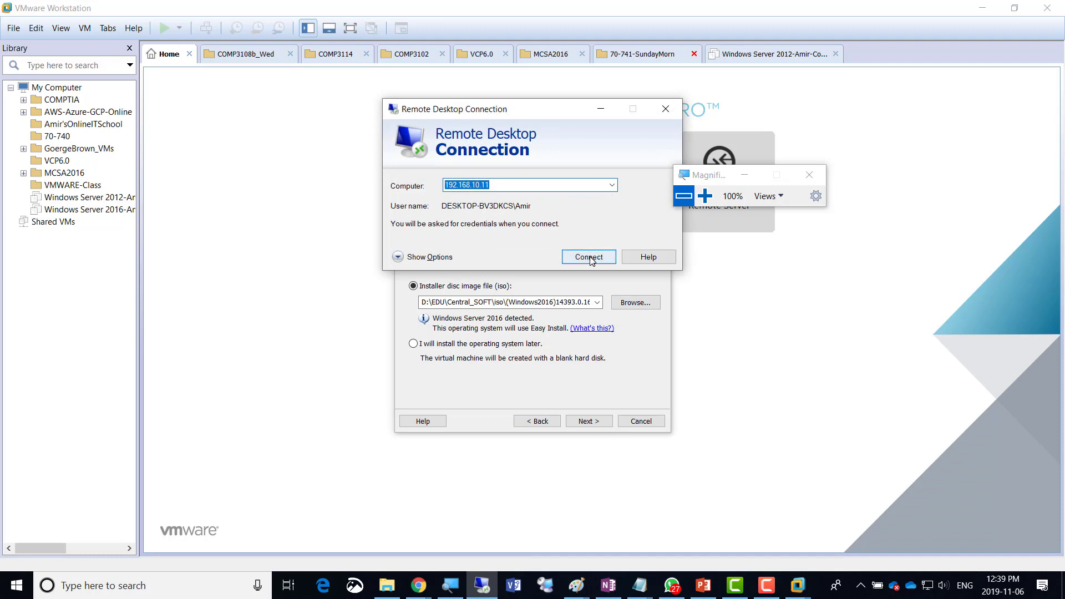
left_click(592, 260)
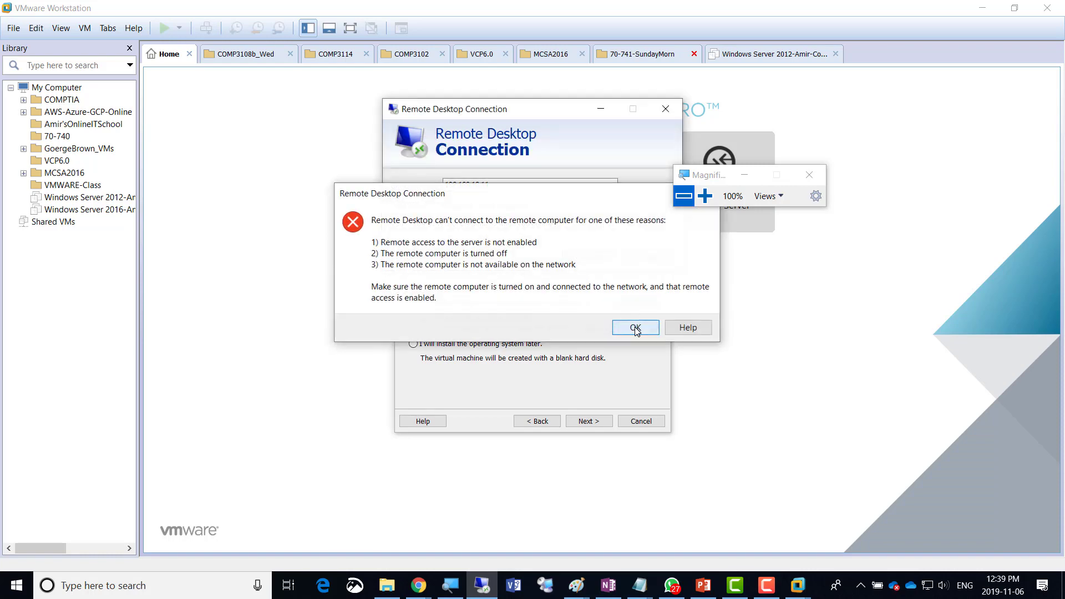
left_click(635, 328)
left_click(706, 199)
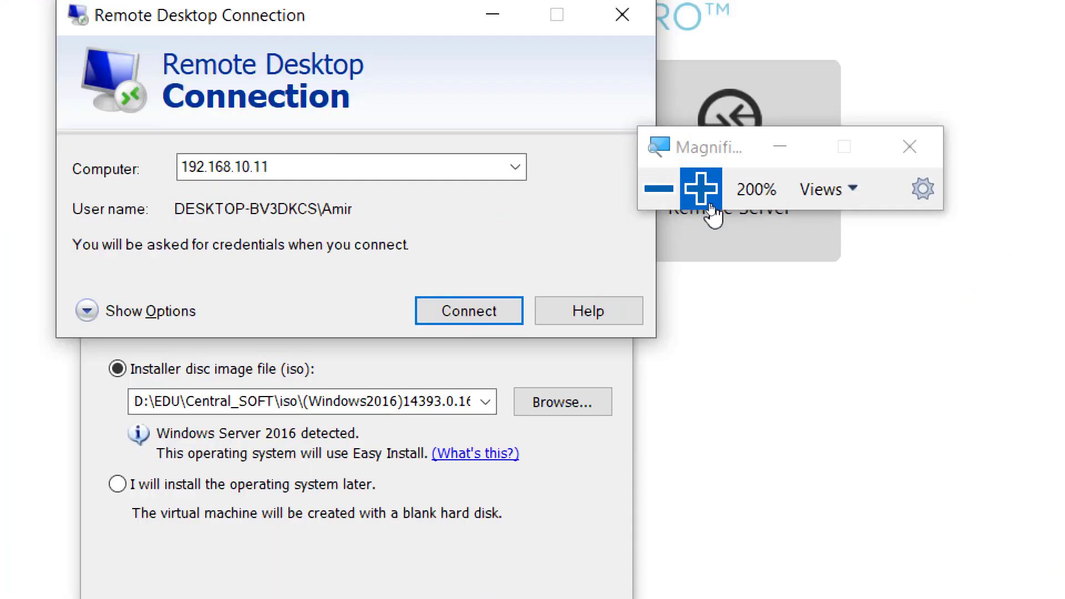
left_click(706, 195)
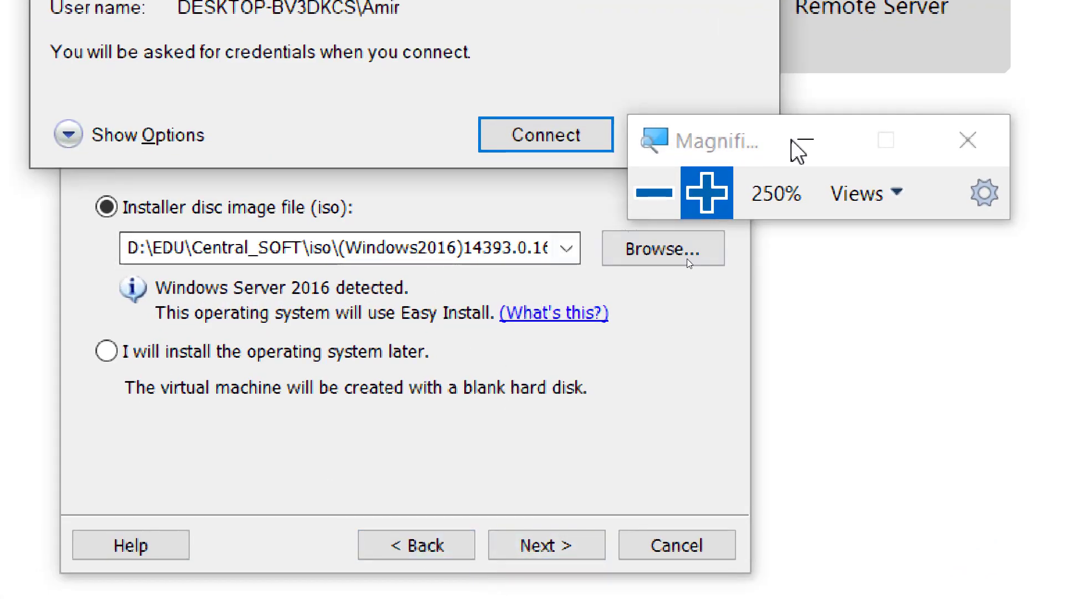
left_click(655, 192)
left_click(654, 192)
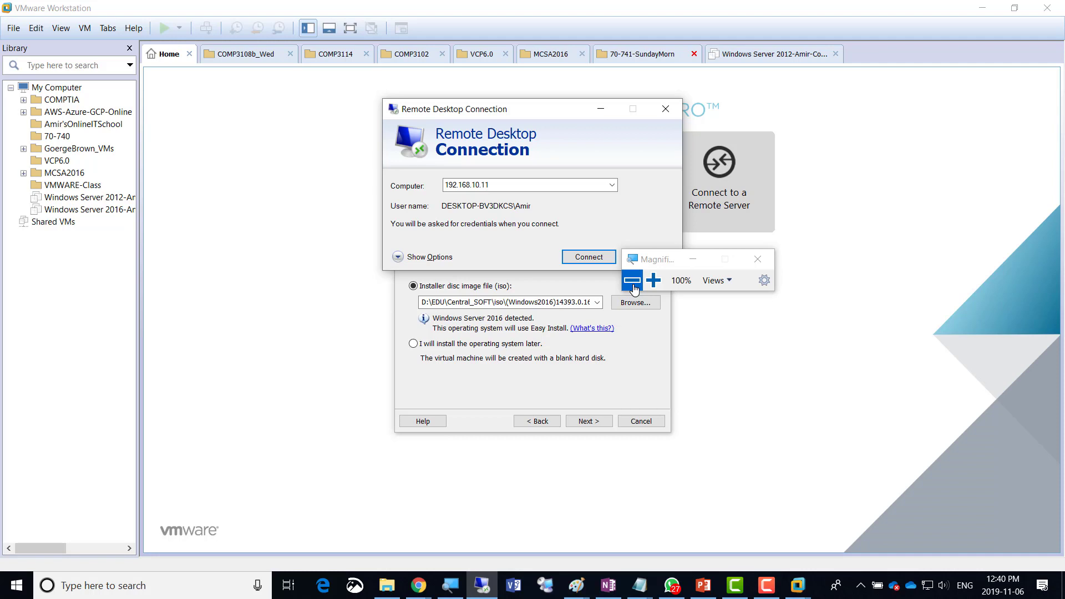
Reconnect to 192.168.10.11, enter the account password, and accept the untrusted certificate warning.
left_click(586, 261)
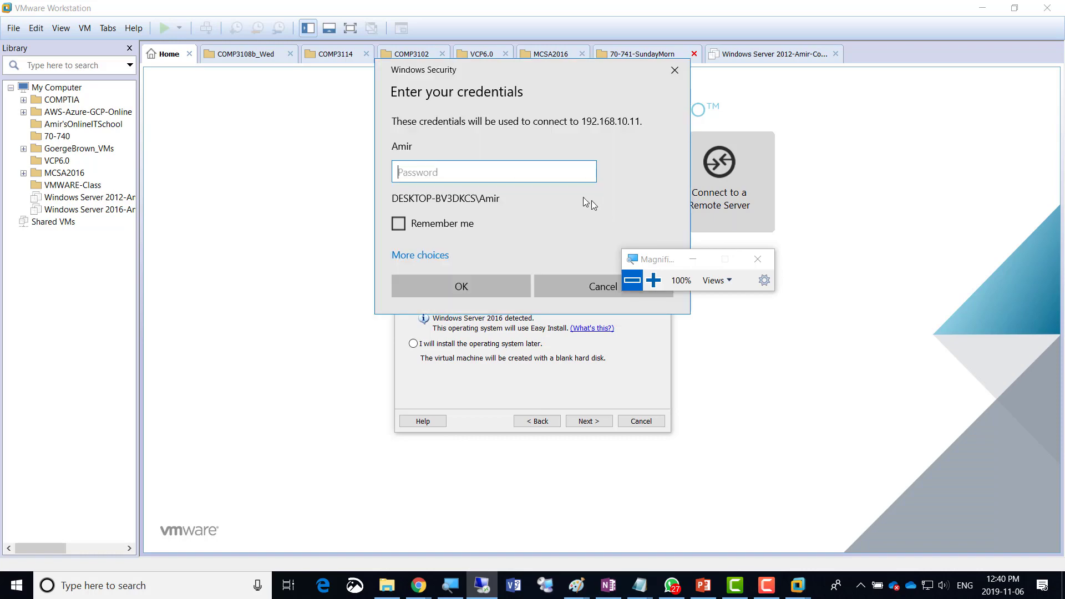
left_click(653, 281)
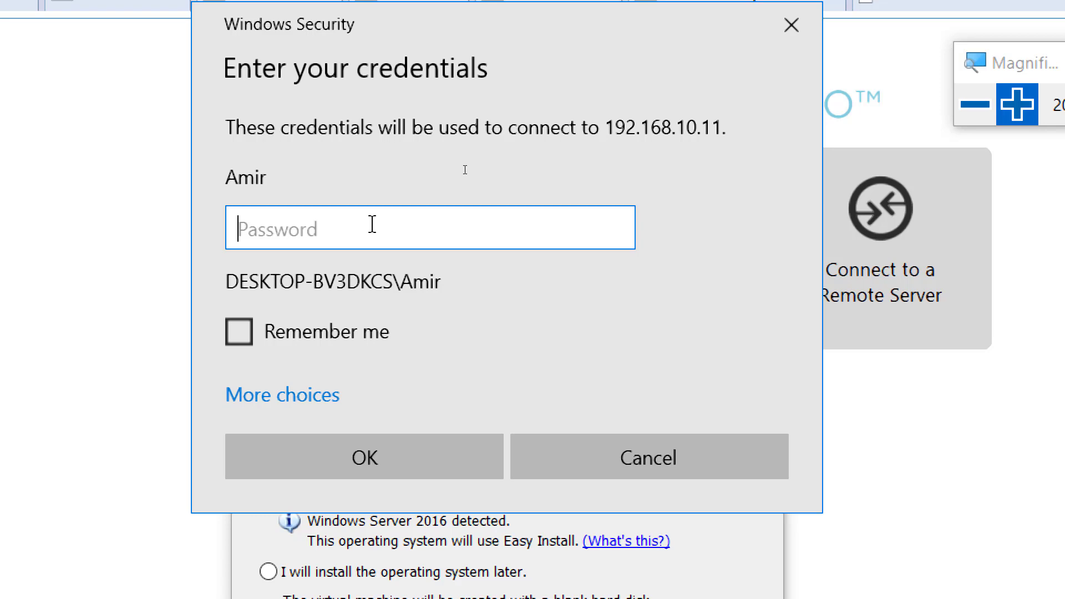
type("•••••••")
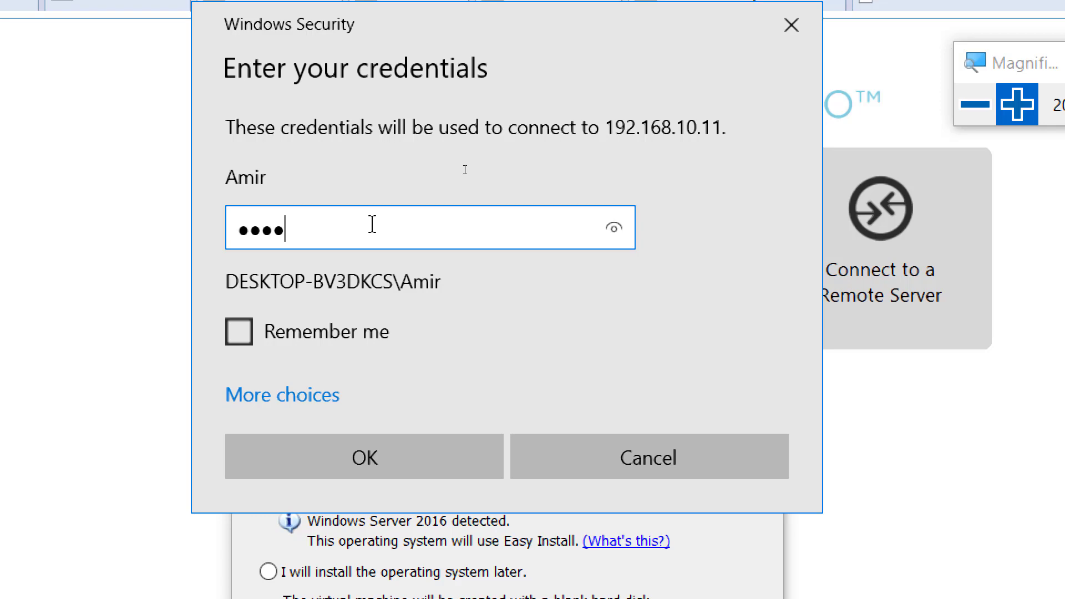
key("Return")
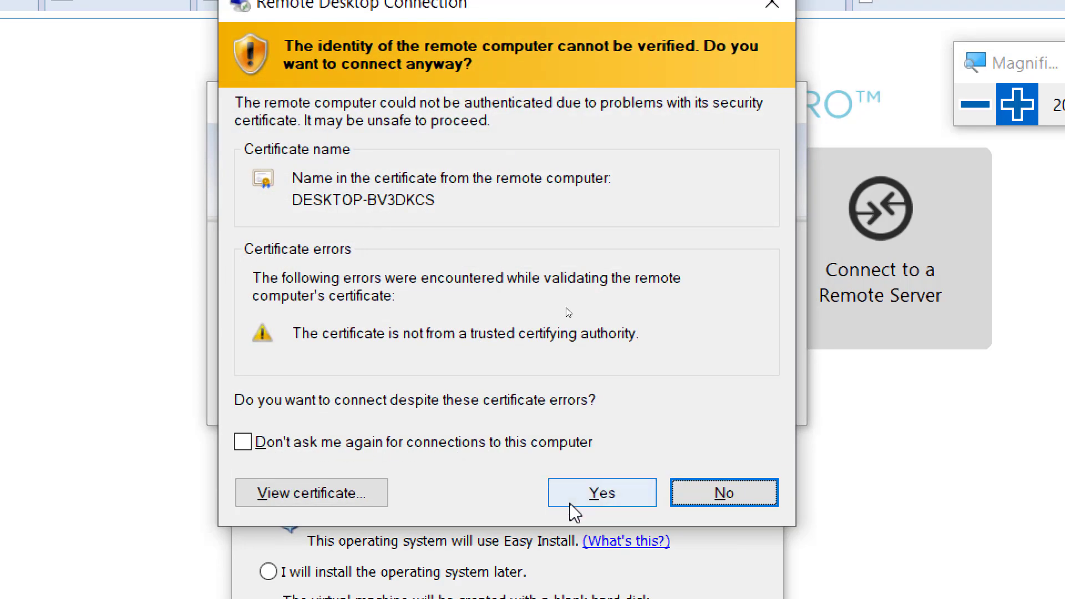
left_click(577, 496)
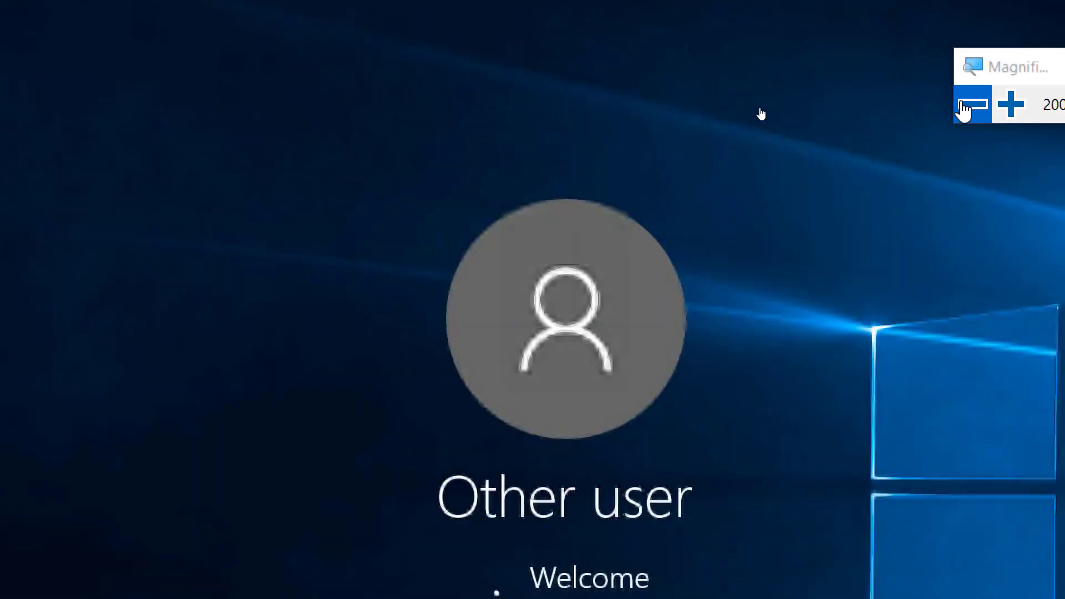
Maximize the remote session and launch VMware Workstation Pro from the remote taskbar.
left_click(966, 105)
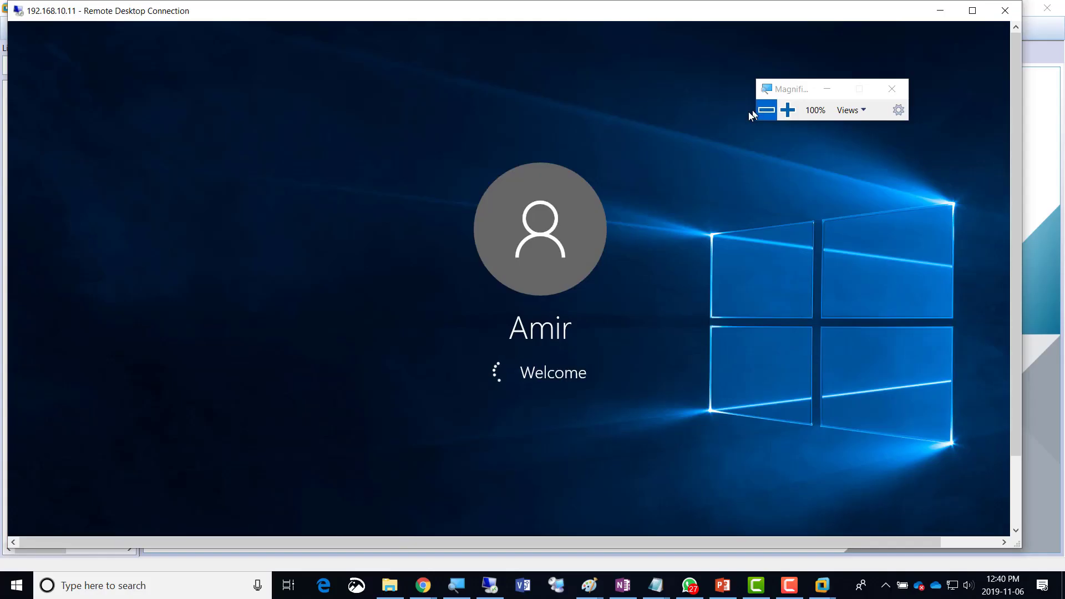
left_click(973, 10)
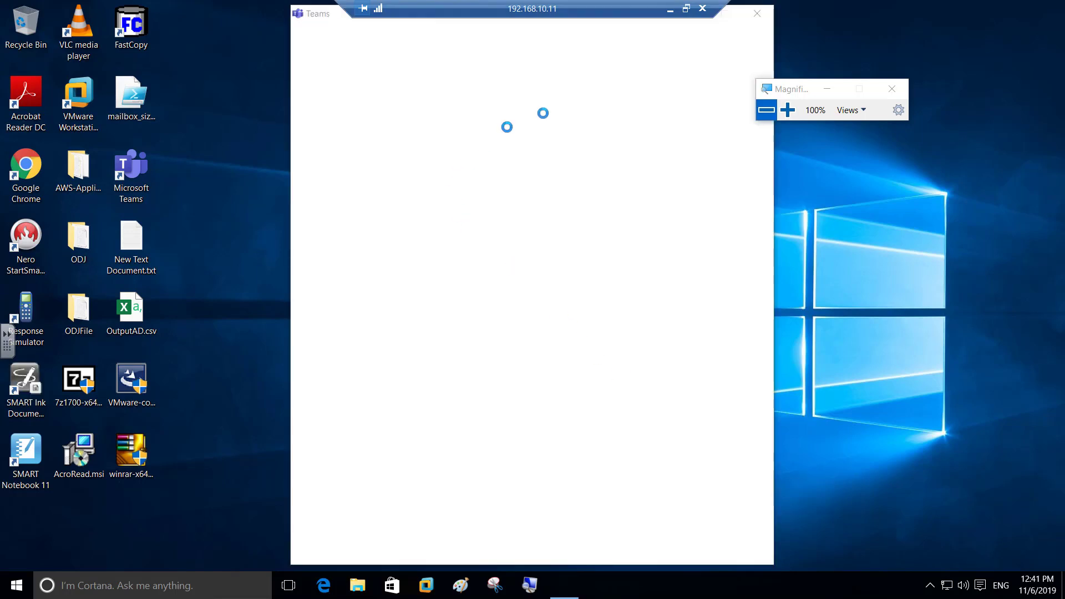
left_click(428, 588)
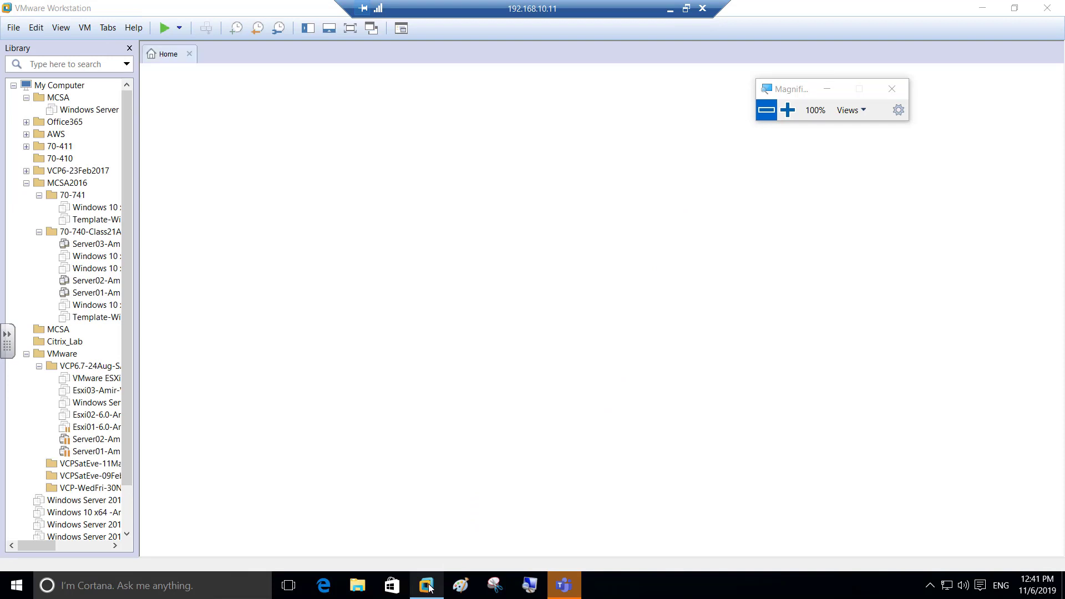
Activate the remote VMware Workstation window showing its Home page.
mouse_move(431, 588)
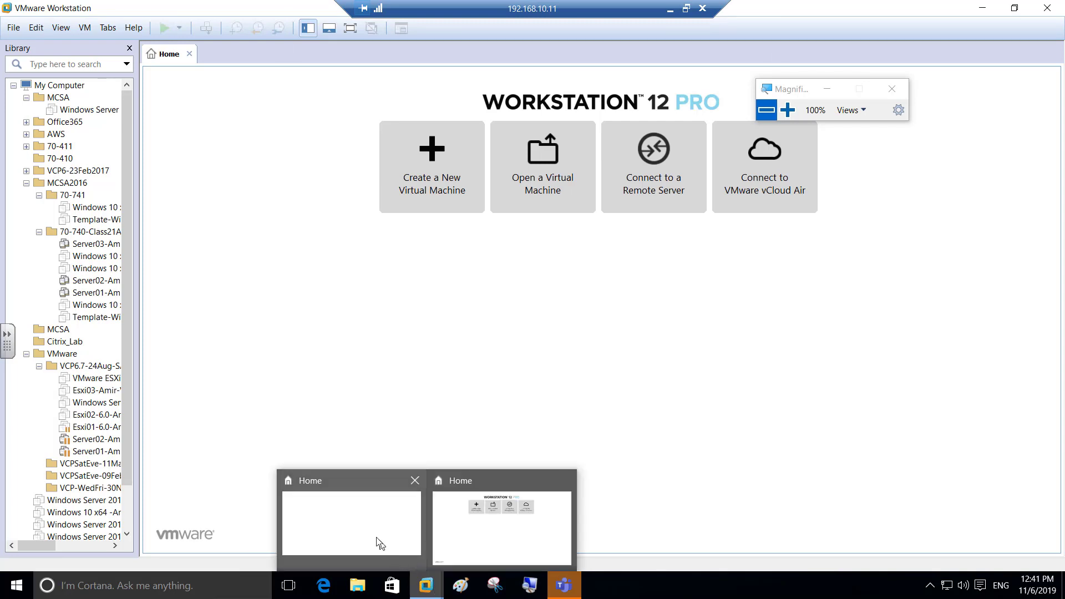
left_click(377, 537)
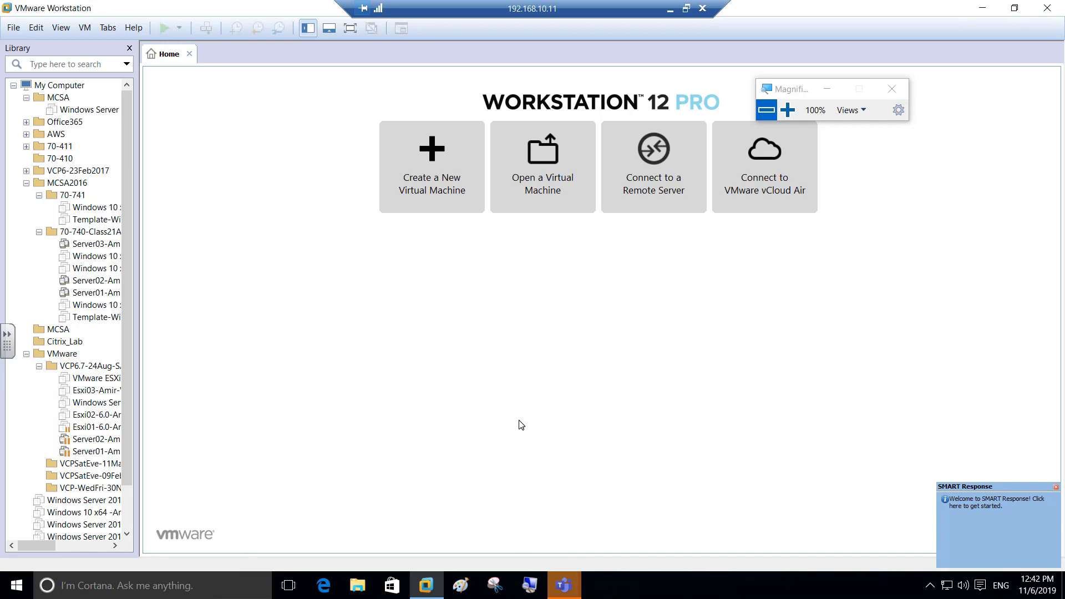
Launch the New Virtual Machine Wizard, pass the welcome page, and browse for an installer ISO.
mouse_move(427, 592)
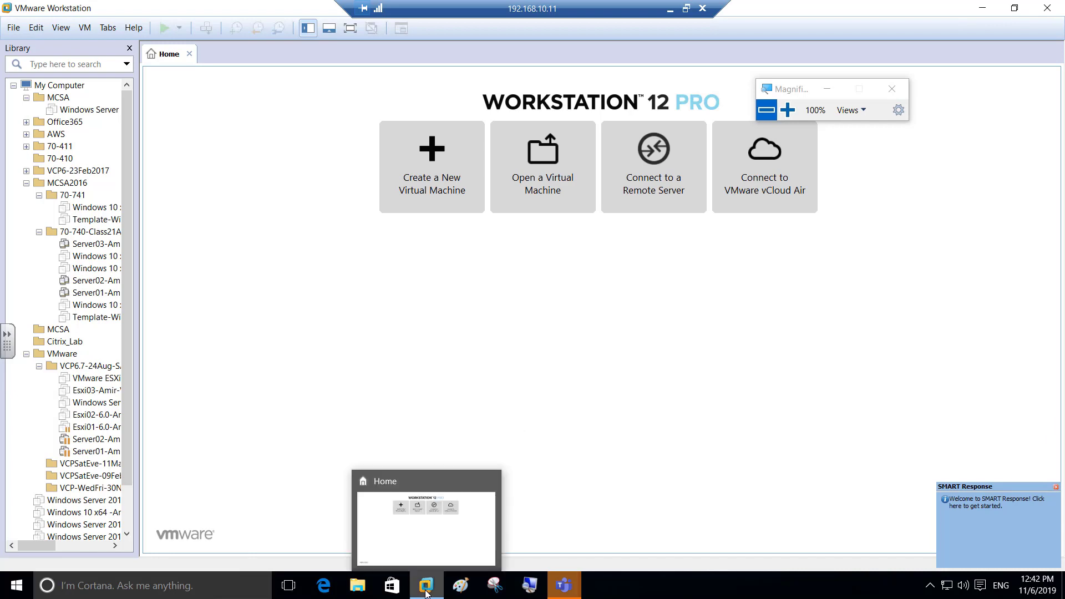
left_click(413, 191)
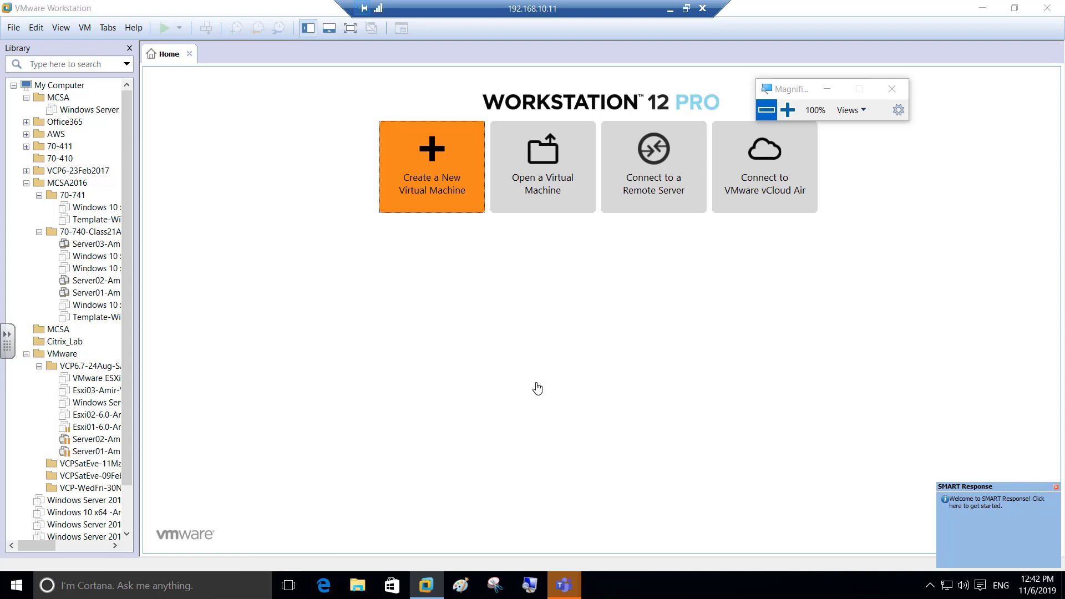
left_click(583, 411)
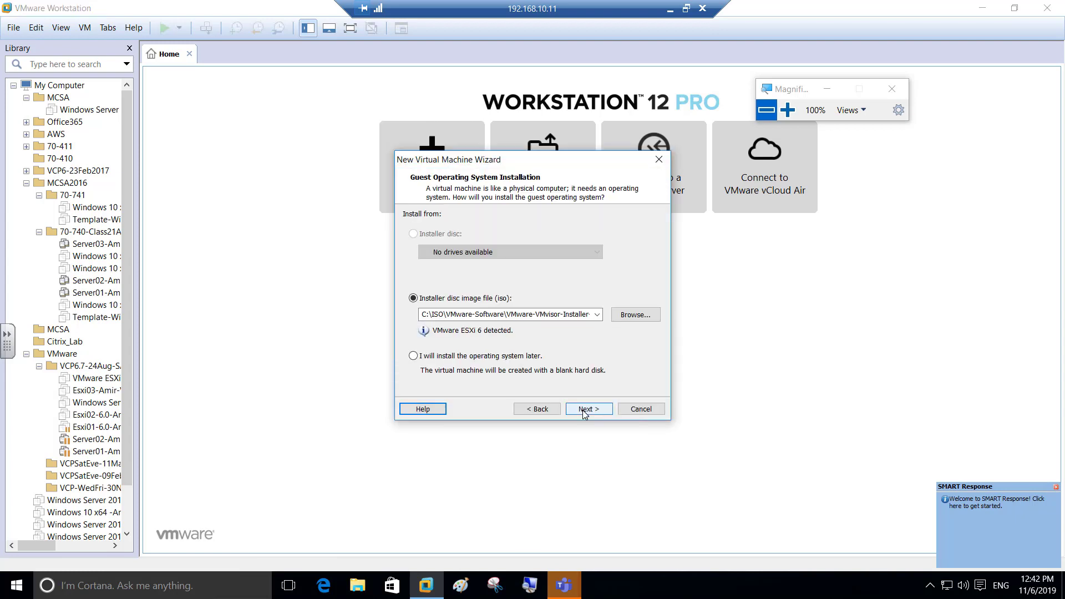
left_click(636, 315)
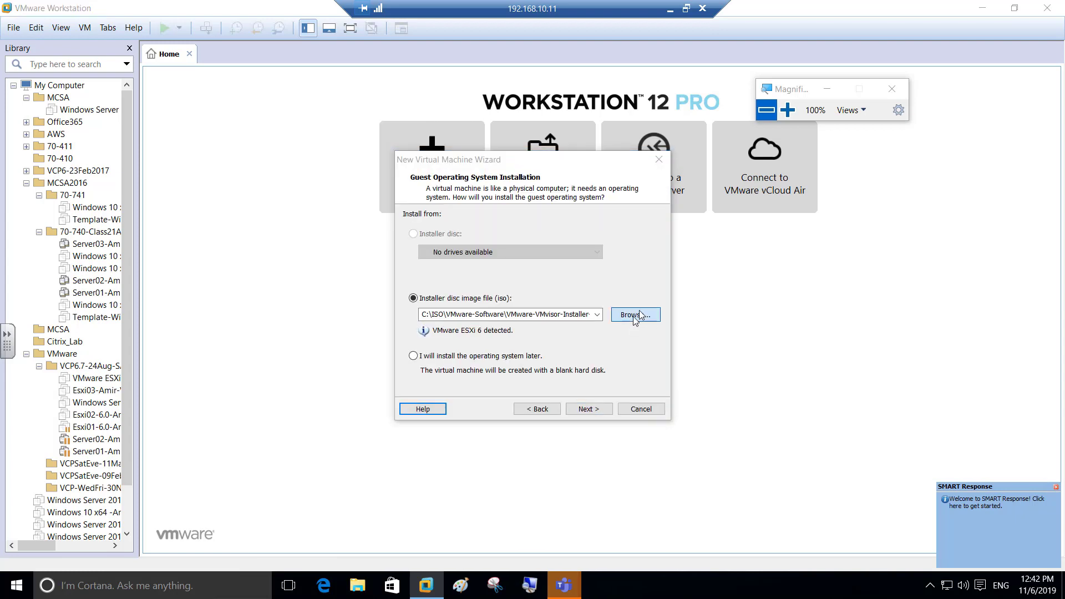
left_click(786, 111)
Go up to the ISO folder and open its WindowsServer2016 subfolder.
left_click(786, 111)
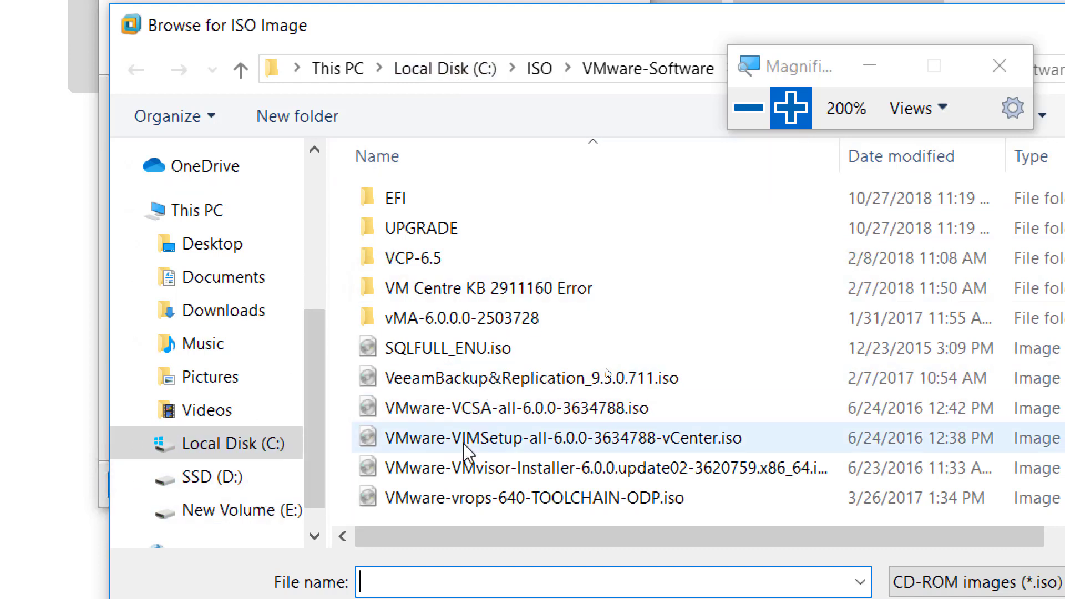
scroll(499, 355, "right", 1)
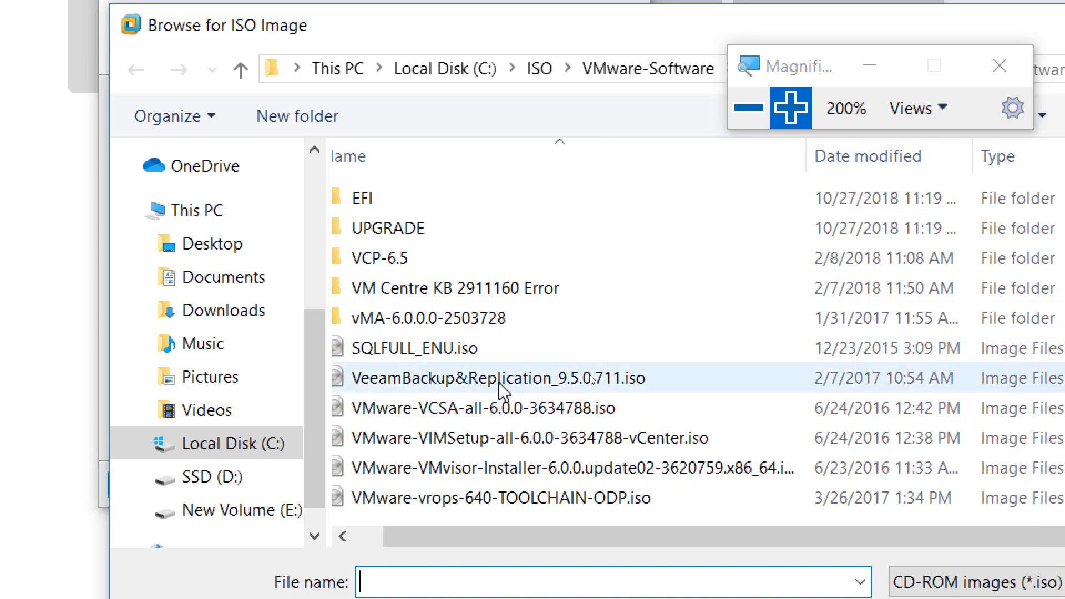
left_click(538, 69)
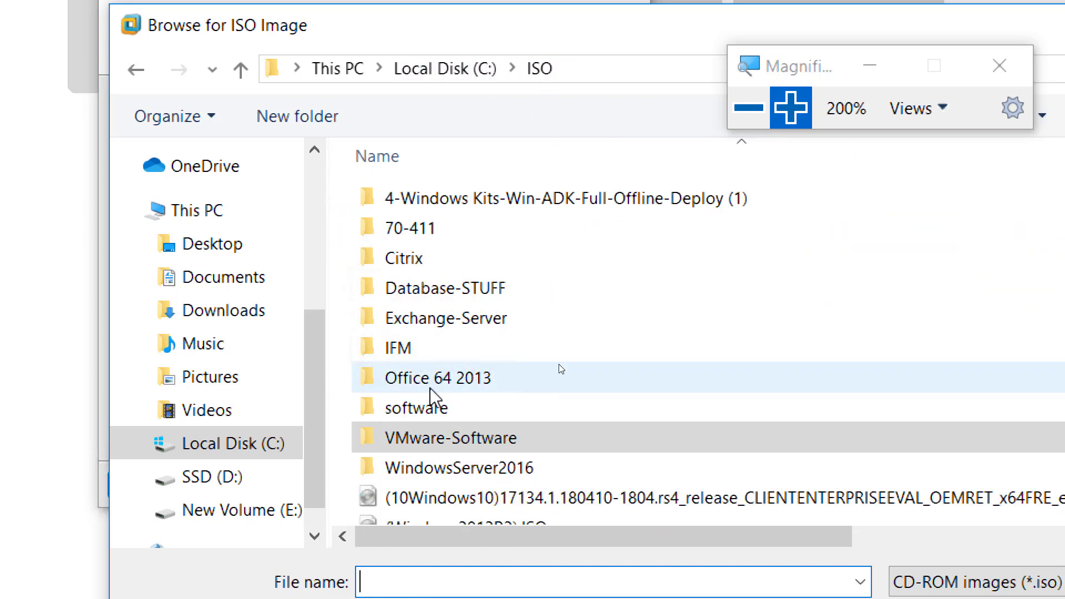
scroll(478, 411, "down", 1)
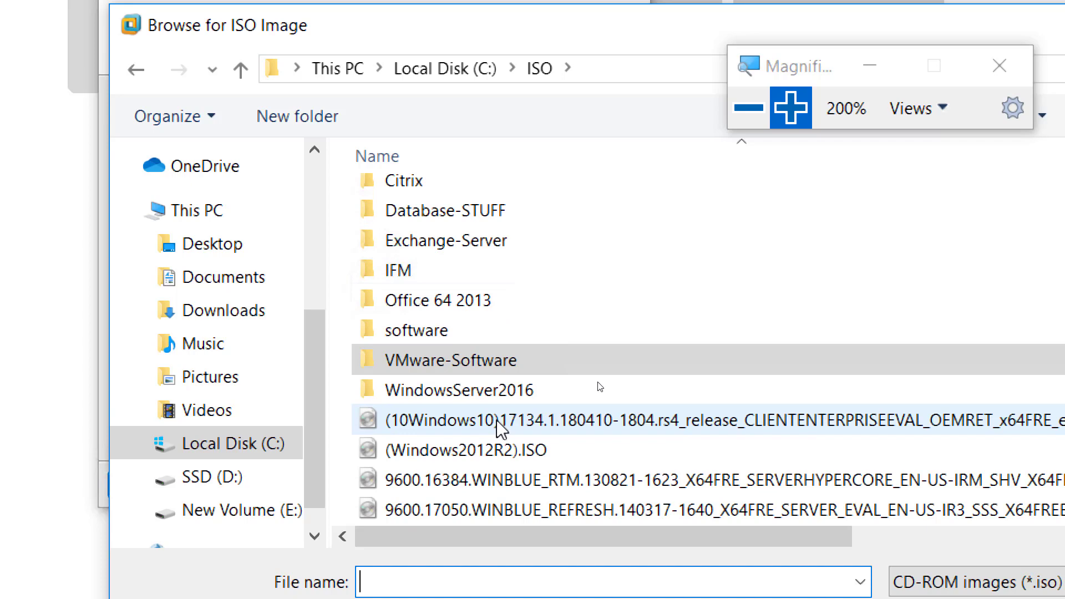
double_click(509, 392)
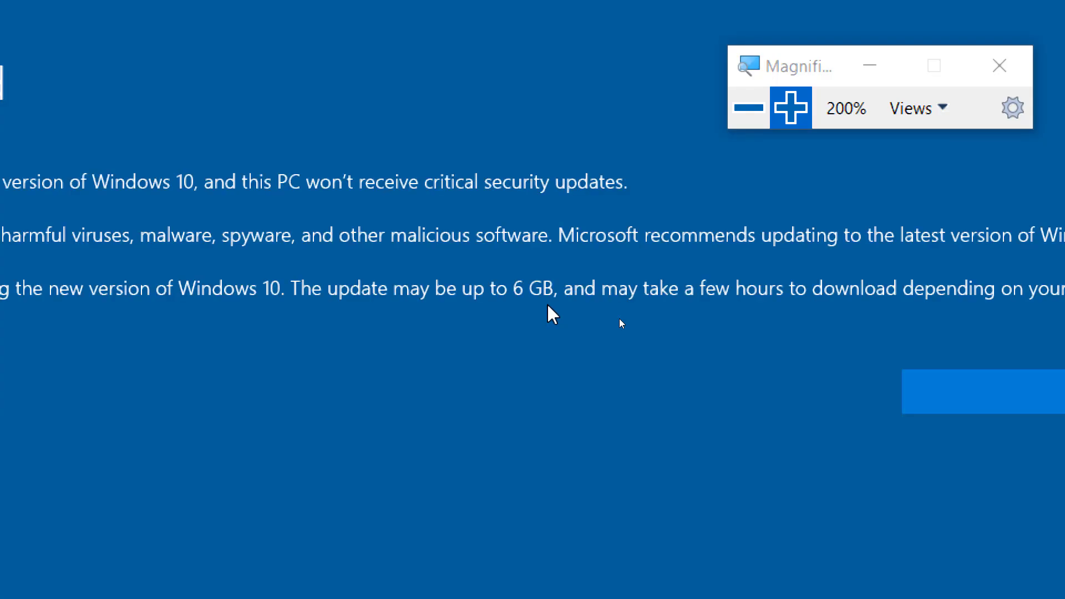
Postpone the Windows update prompt, minimize Edge, dismiss Can't install updates, and close Settings.
left_click(750, 108)
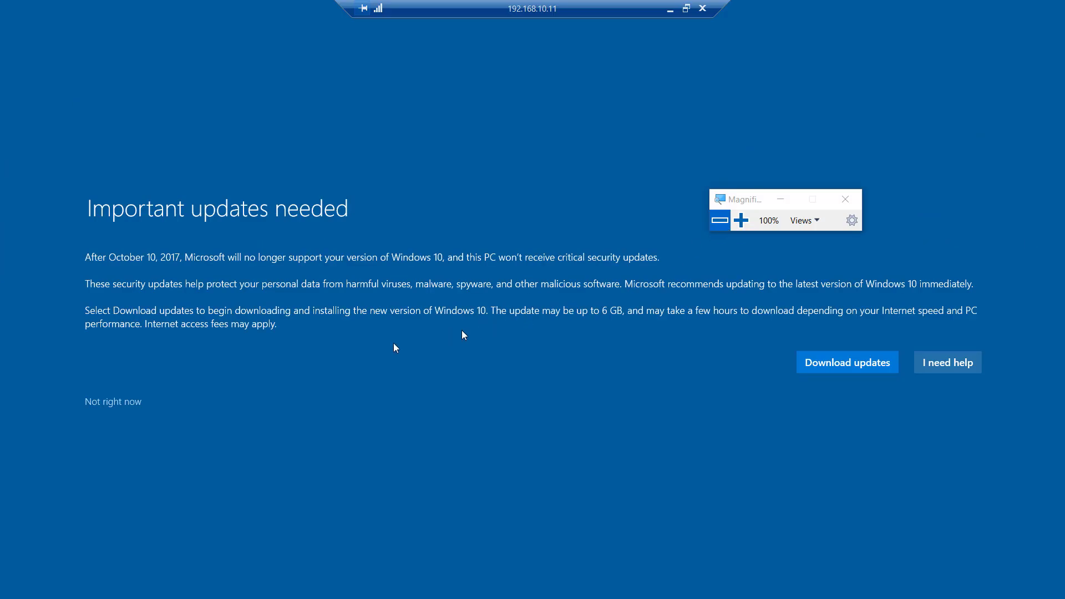
left_click(114, 402)
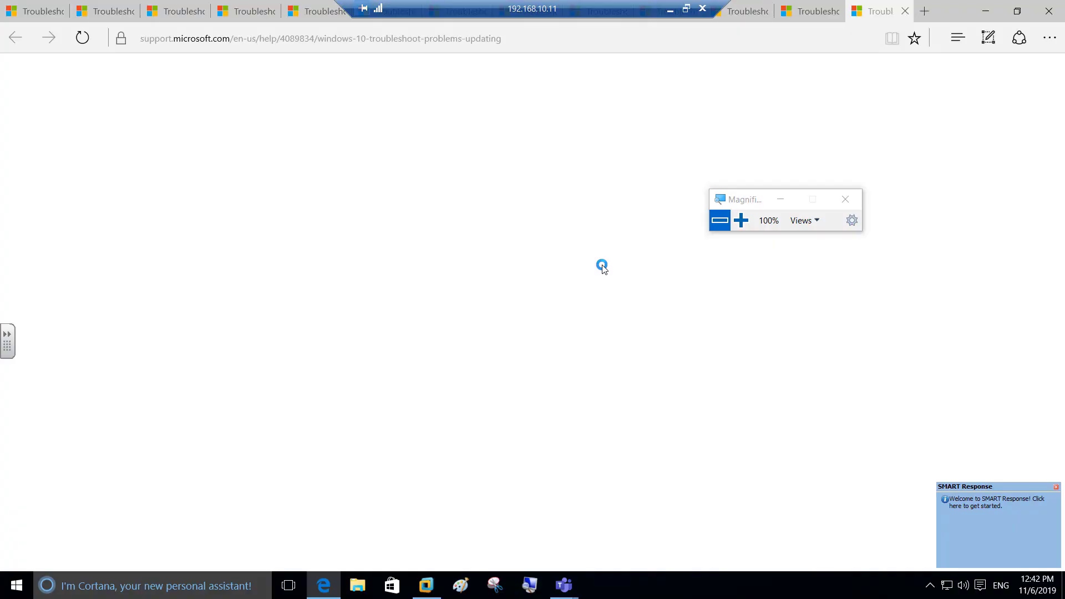
left_click(987, 12)
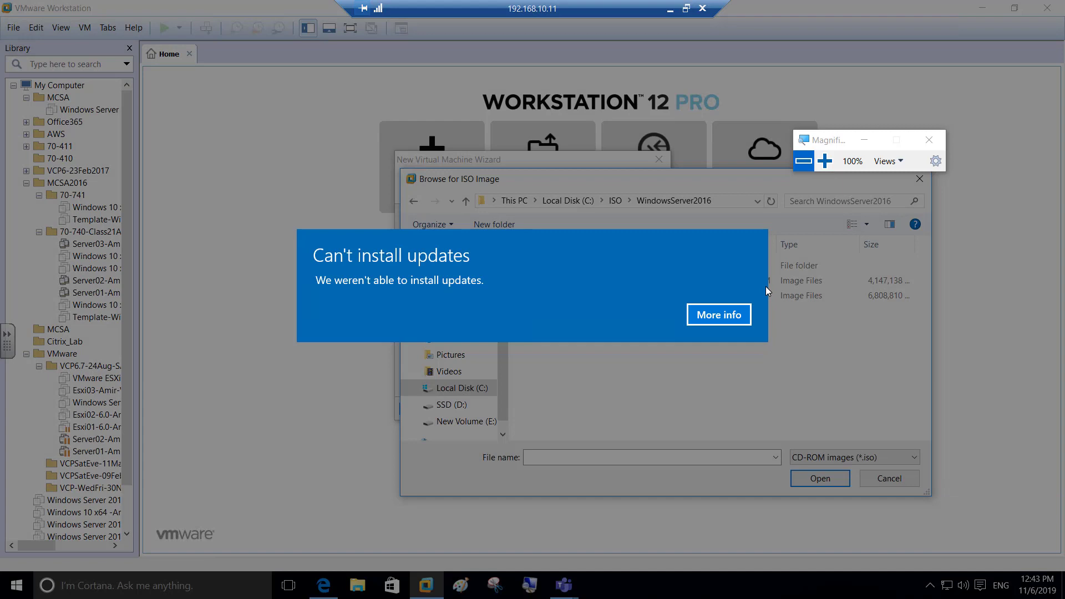
key("Return")
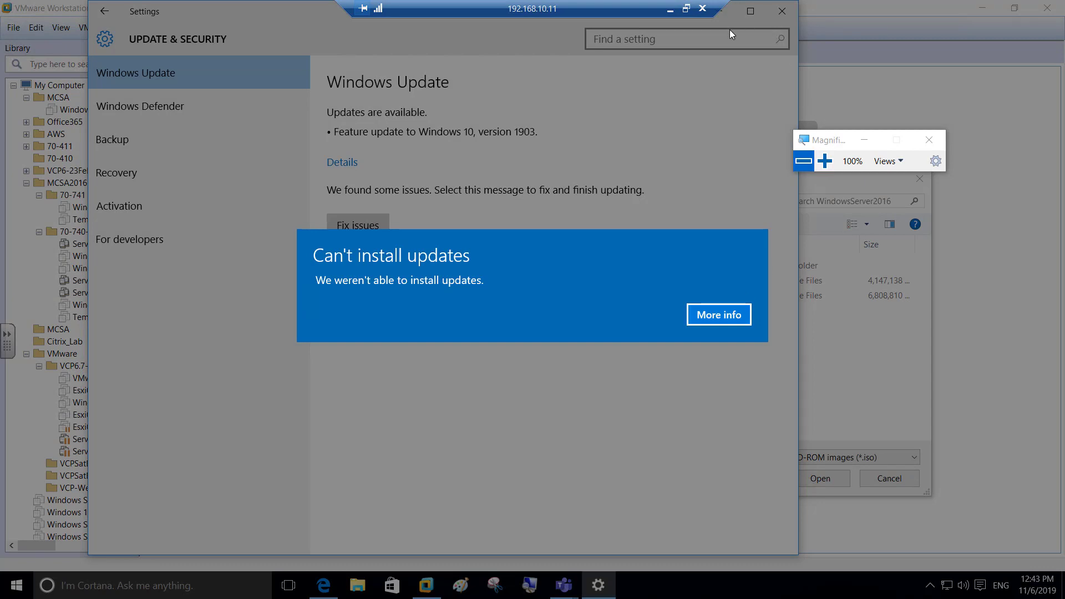
left_click(704, 319)
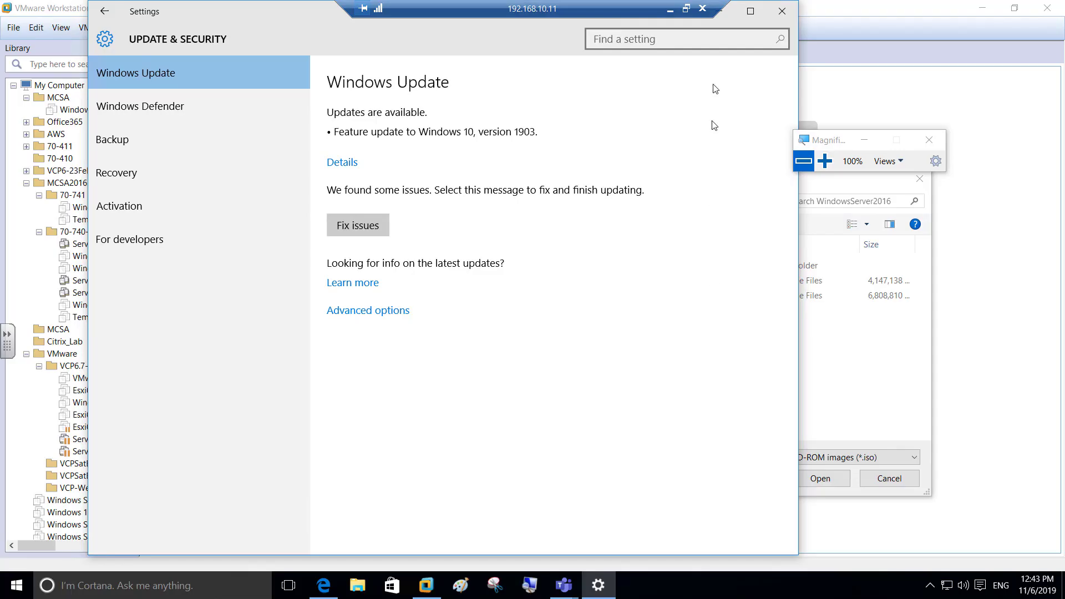
left_click(782, 11)
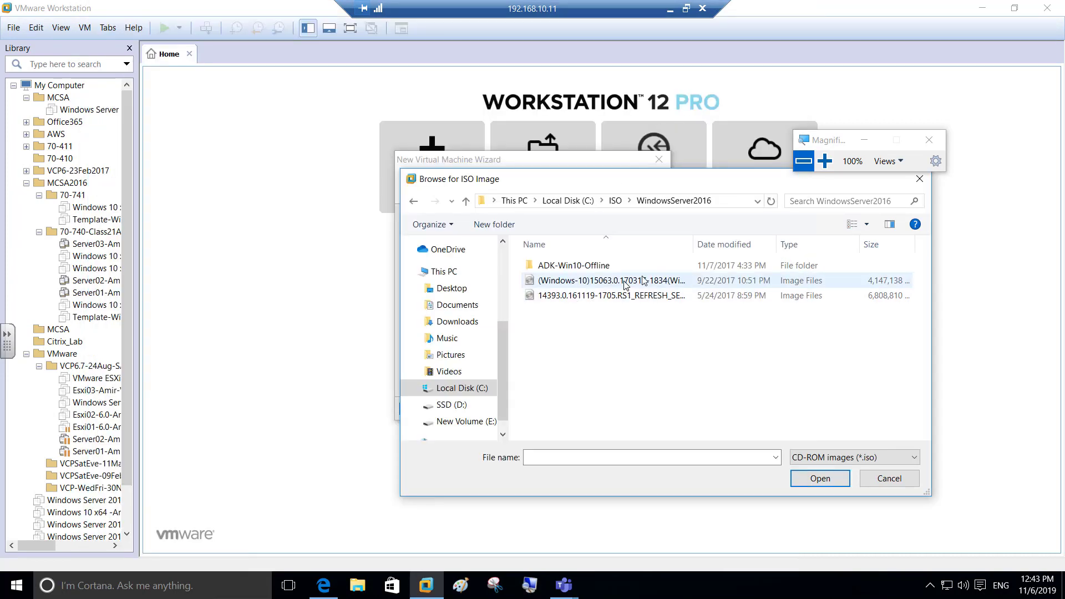
Pick the 14393 Windows Server 2016 evaluation ISO as the wizard's installer disc image.
double_click(693, 244)
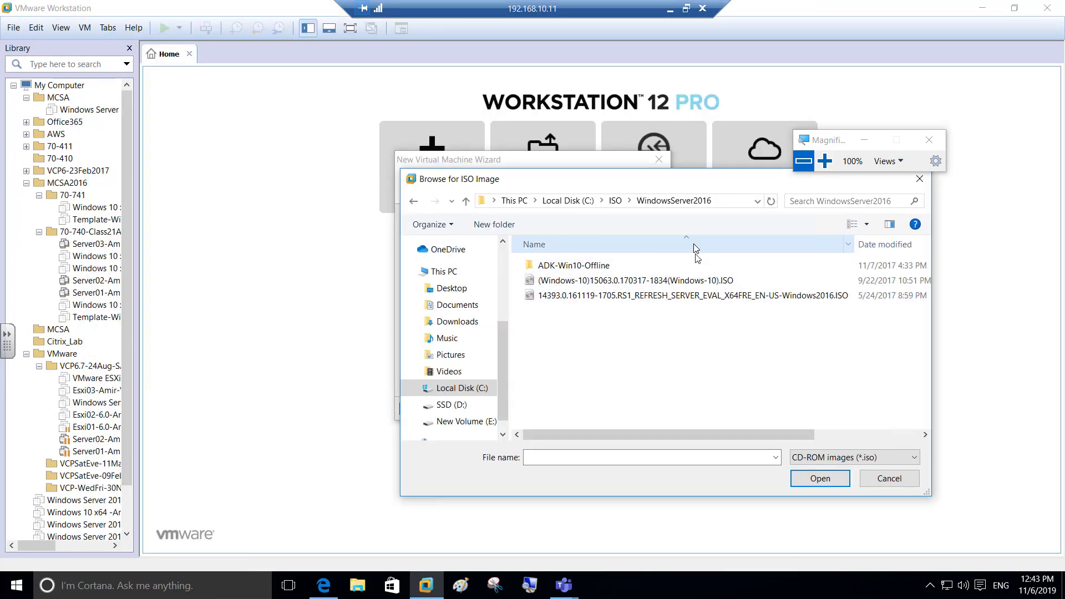
double_click(678, 295)
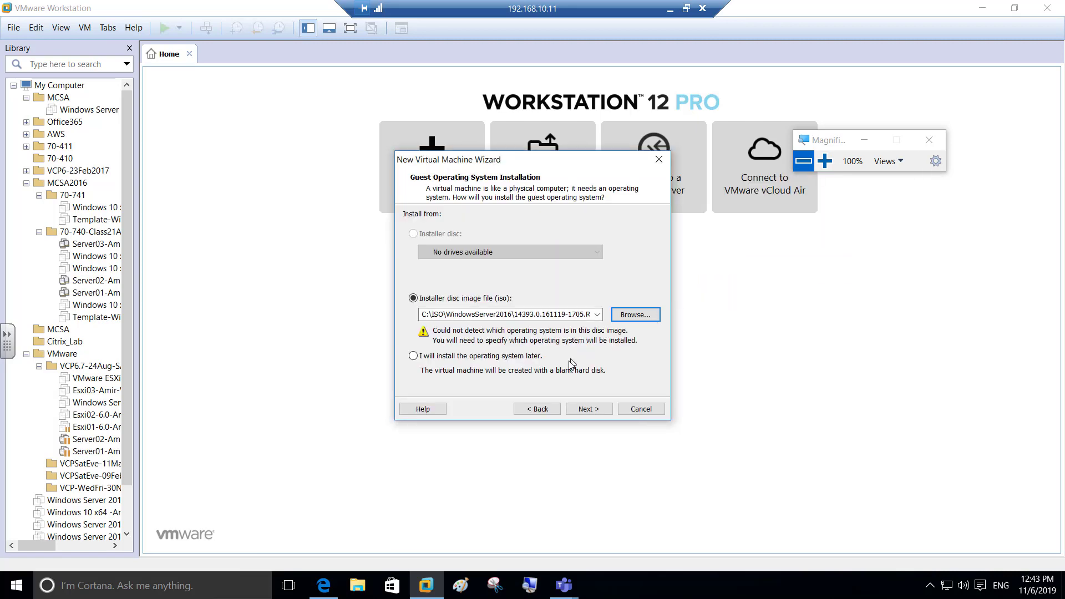
left_click_drag(532, 165, 490, 106)
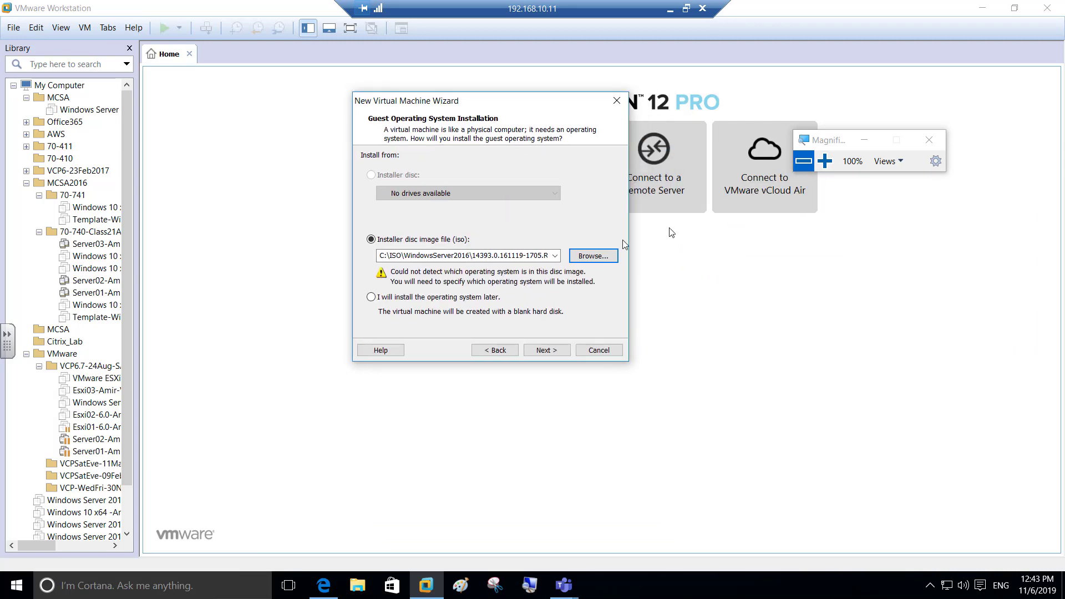
left_click(825, 161)
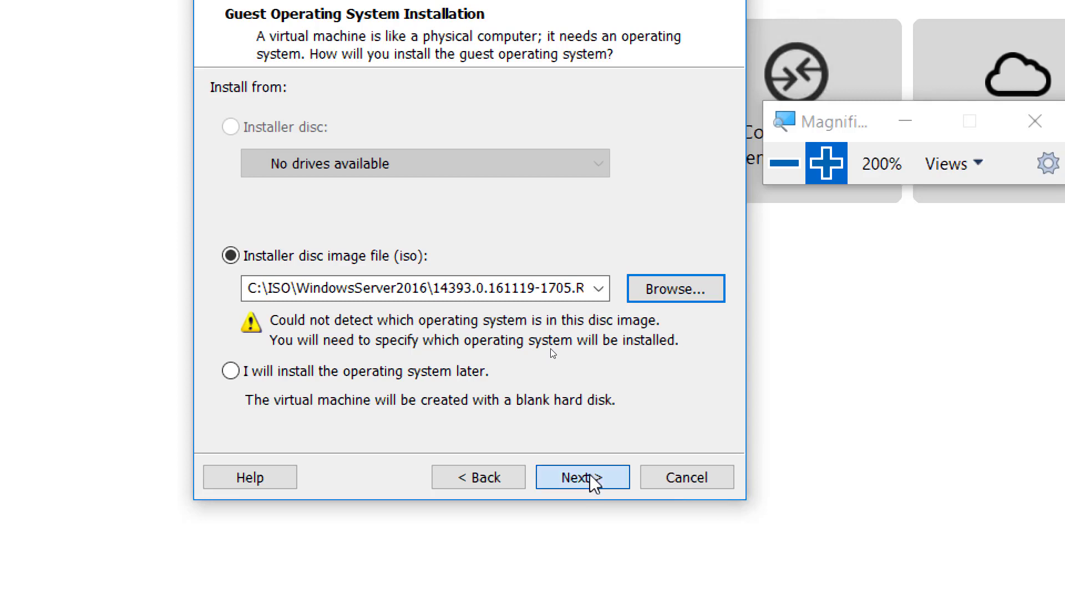
Move past the installation source page to Select a Guest Operating System.
left_click(591, 477)
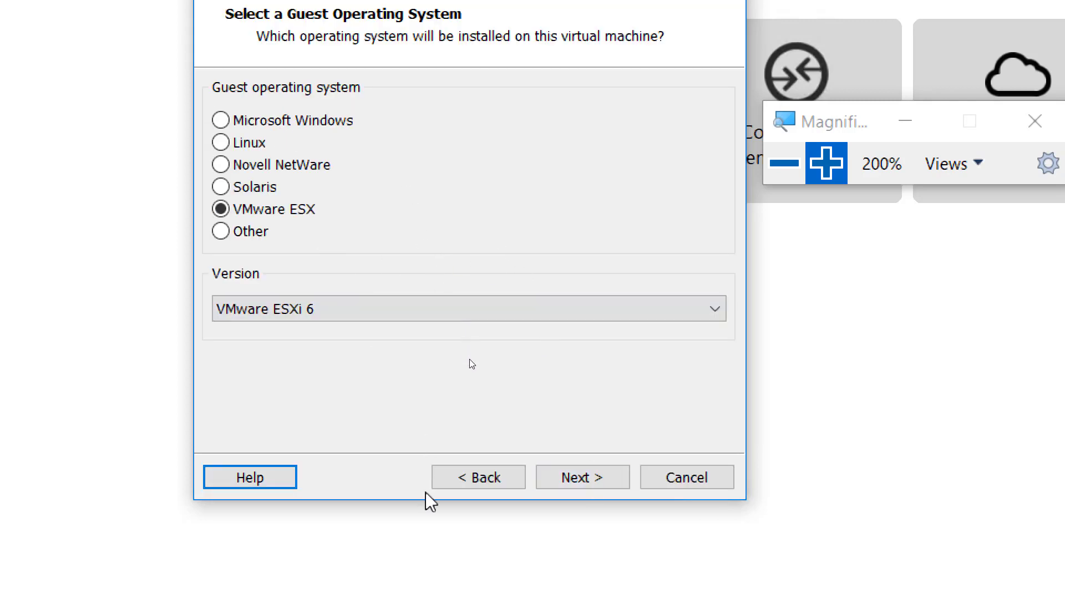
left_click(466, 480)
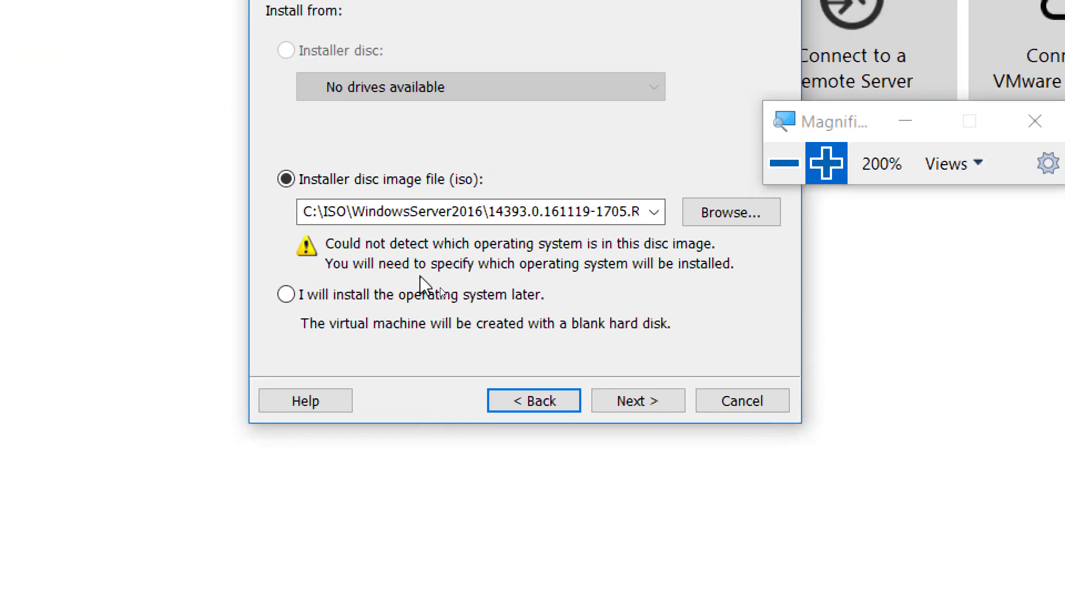
left_click(637, 405)
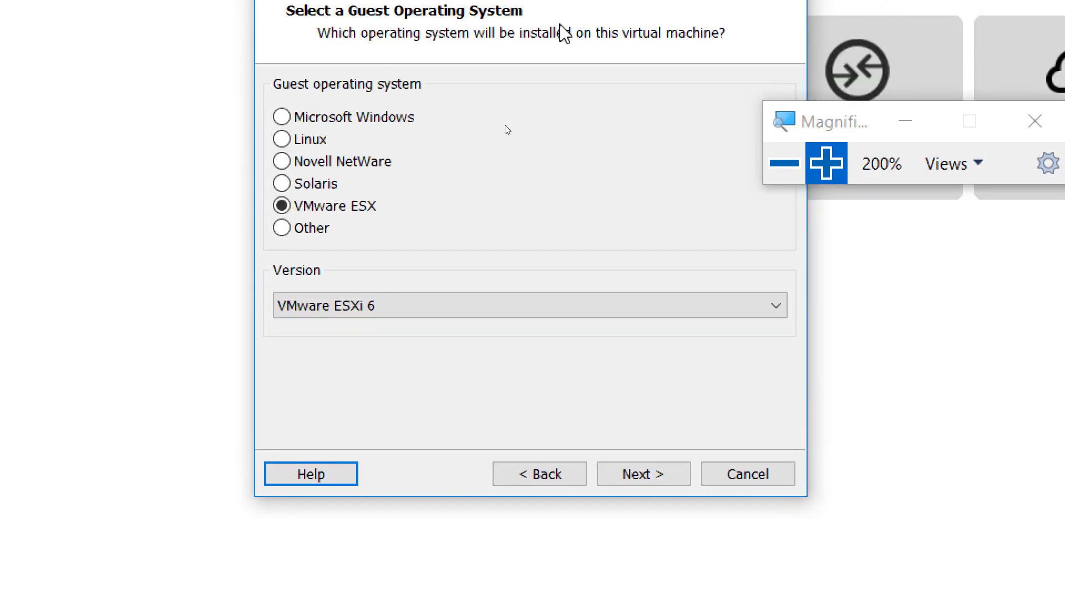
Choose Microsoft Windows, version Windows Server 2016, as the guest OS and continue.
left_click(383, 123)
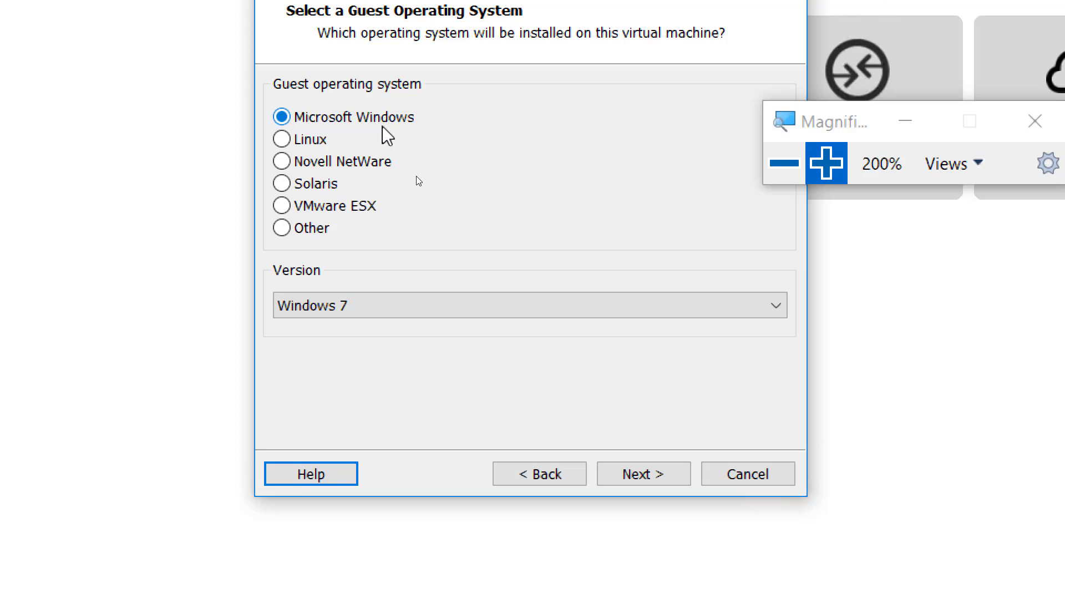
left_click(673, 322)
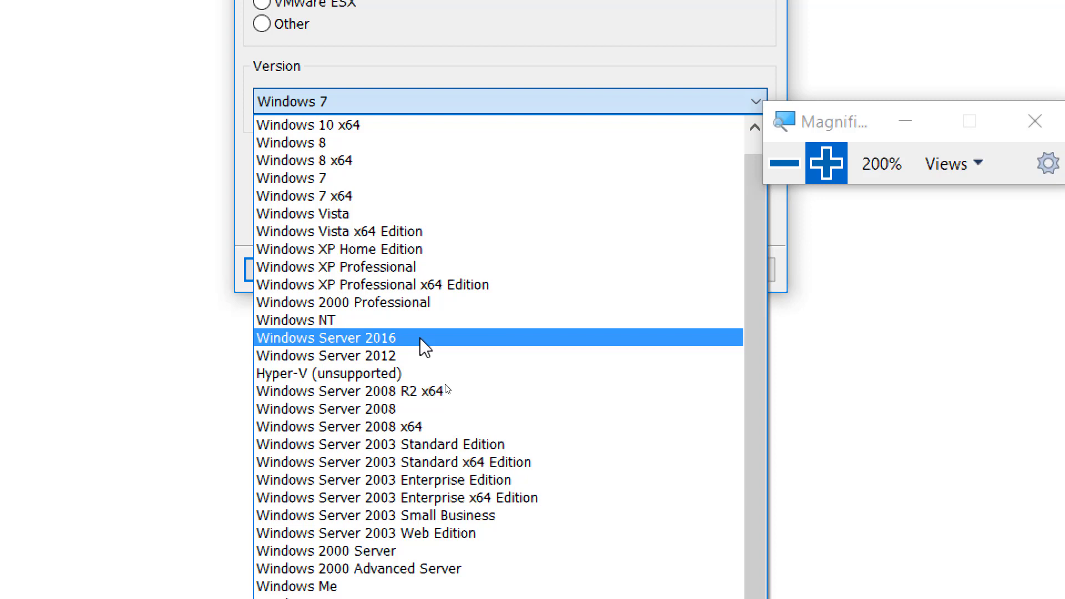
left_click(420, 338)
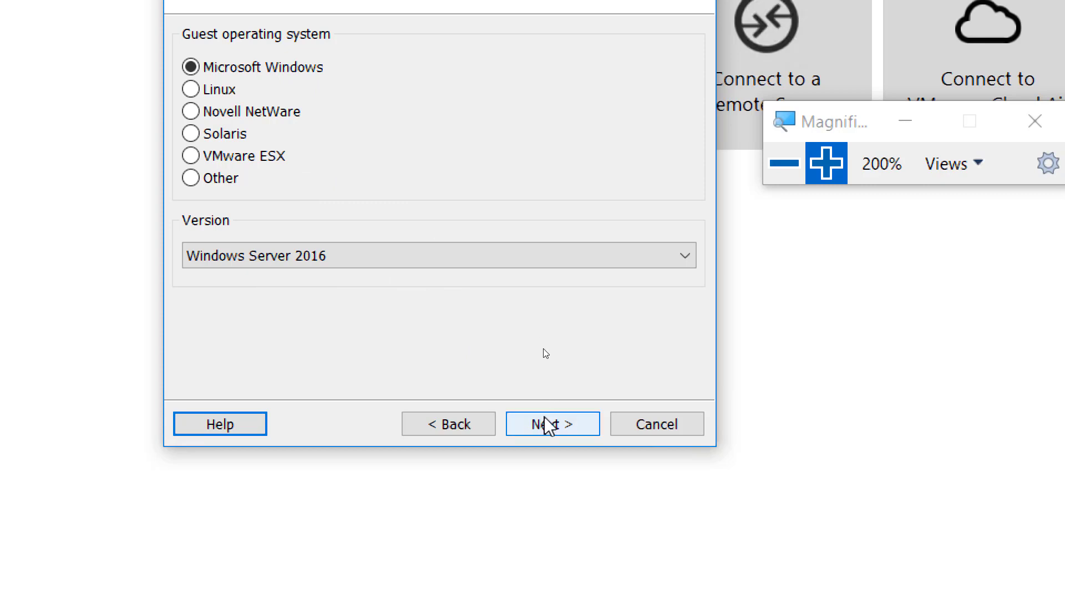
left_click(549, 430)
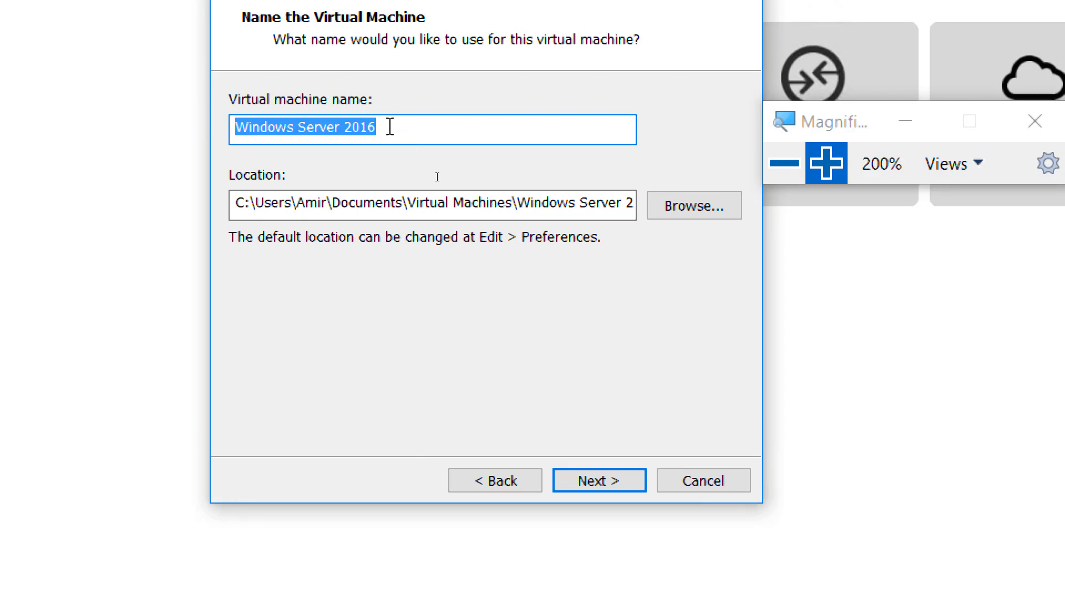
Append the user's name tag plus '-70-740-06NOV19-TEMPLATE' to the virtual machine name.
left_click(376, 129)
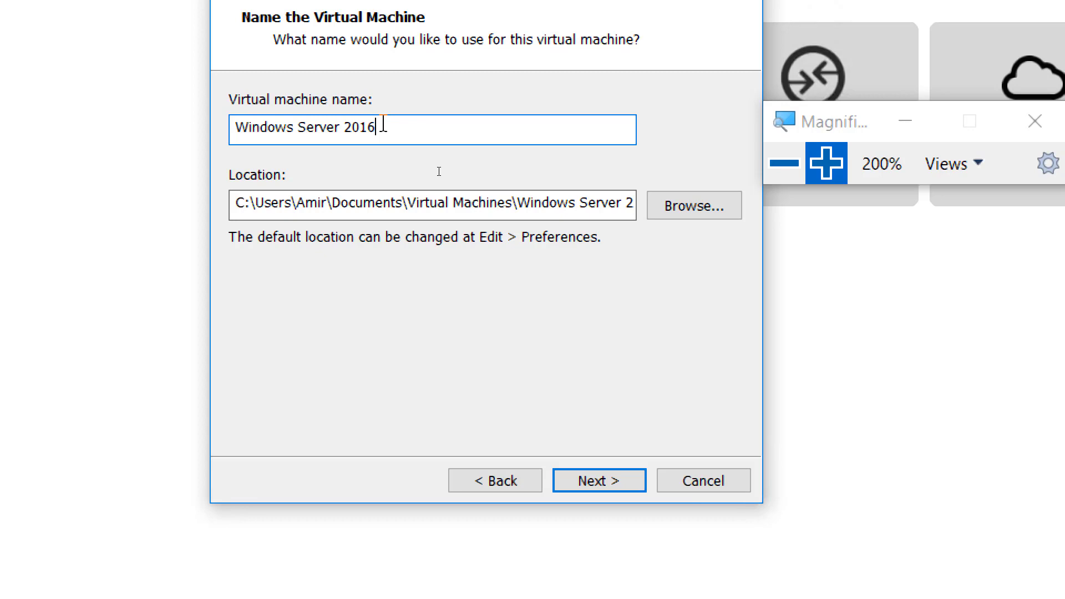
type("-Amir-70-740")
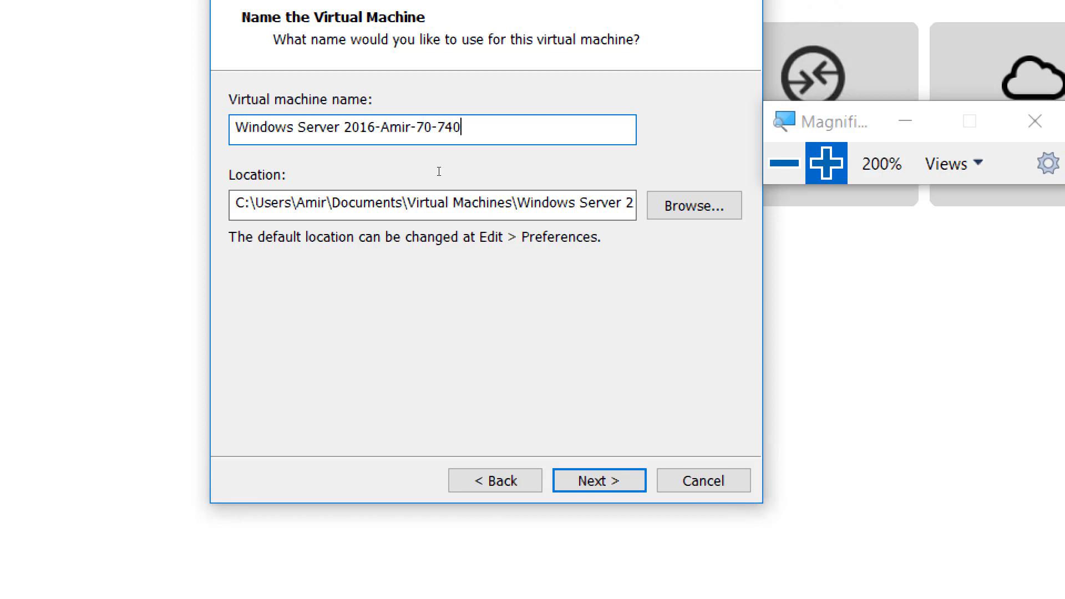
type("-06NOV19")
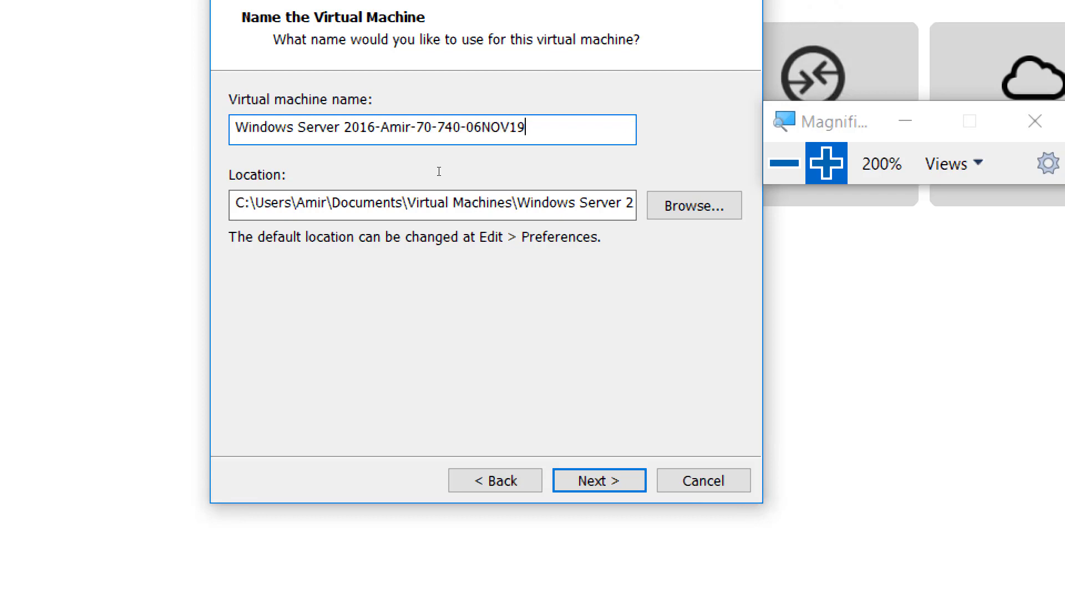
type("-TEMPLATE")
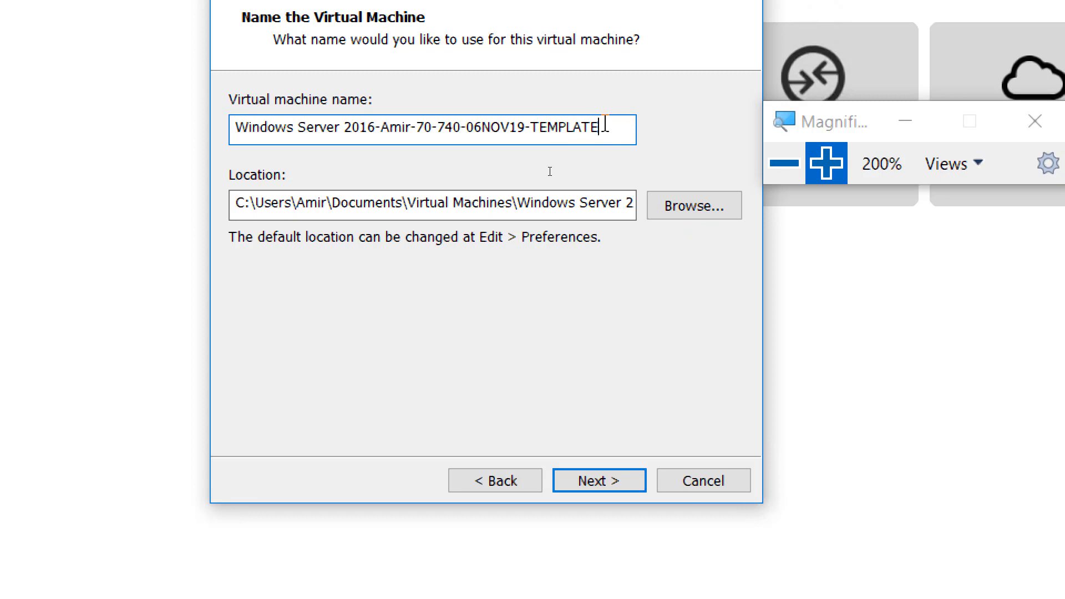
left_click(826, 164)
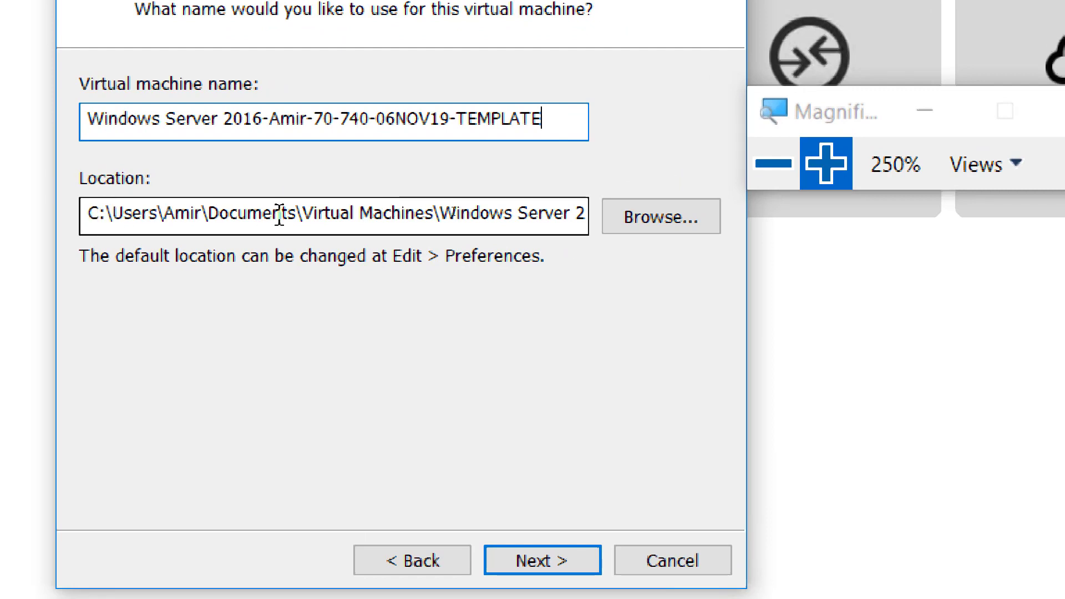
left_click_drag(94, 213, 86, 213)
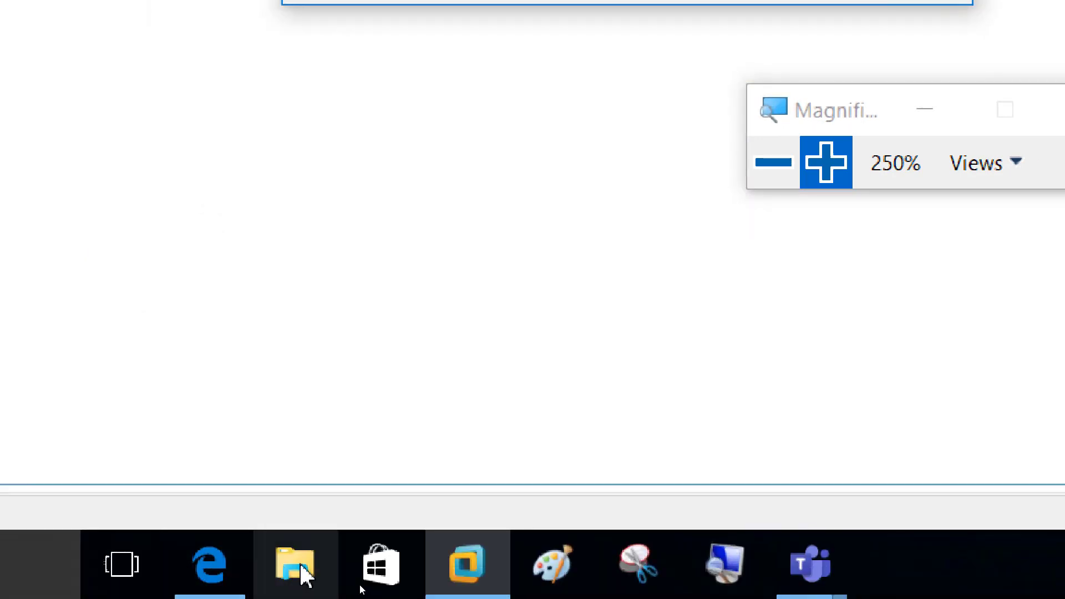
left_click(294, 574)
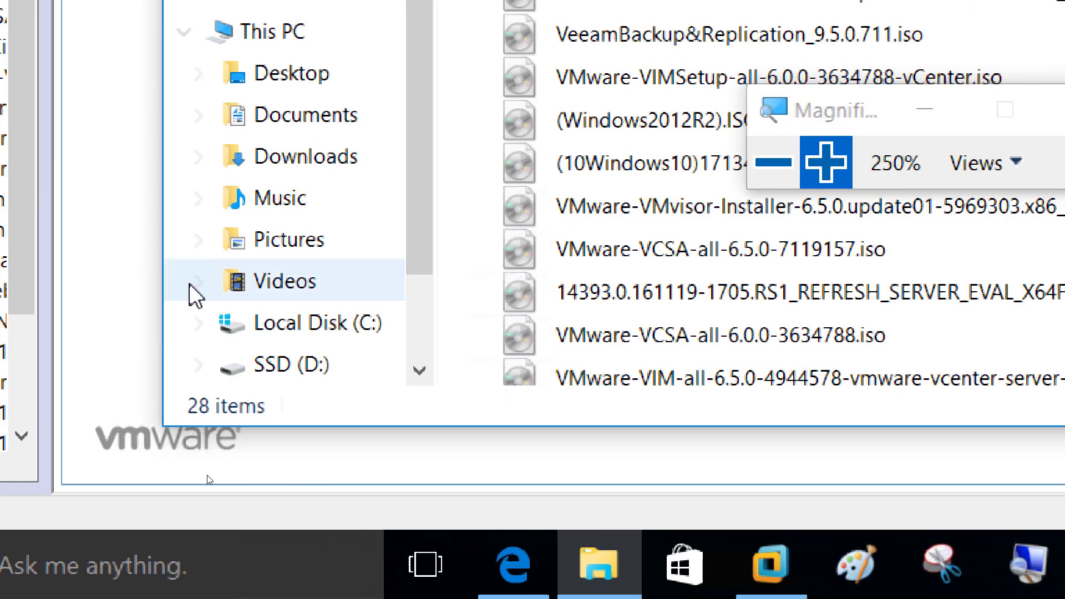
left_click_drag(418, 255, 406, 340)
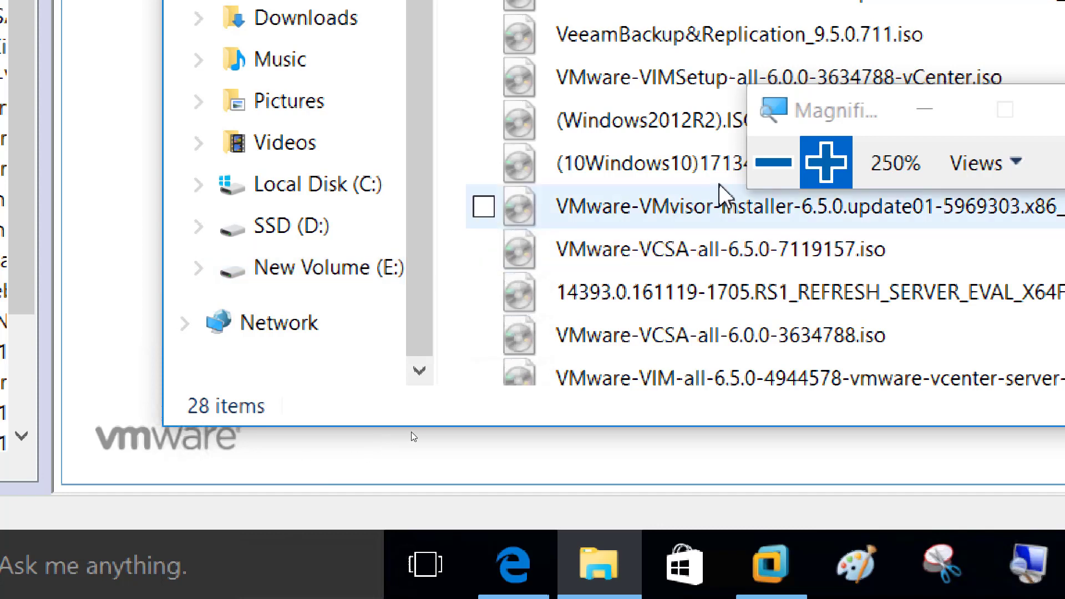
left_click(774, 162)
left_click(774, 162)
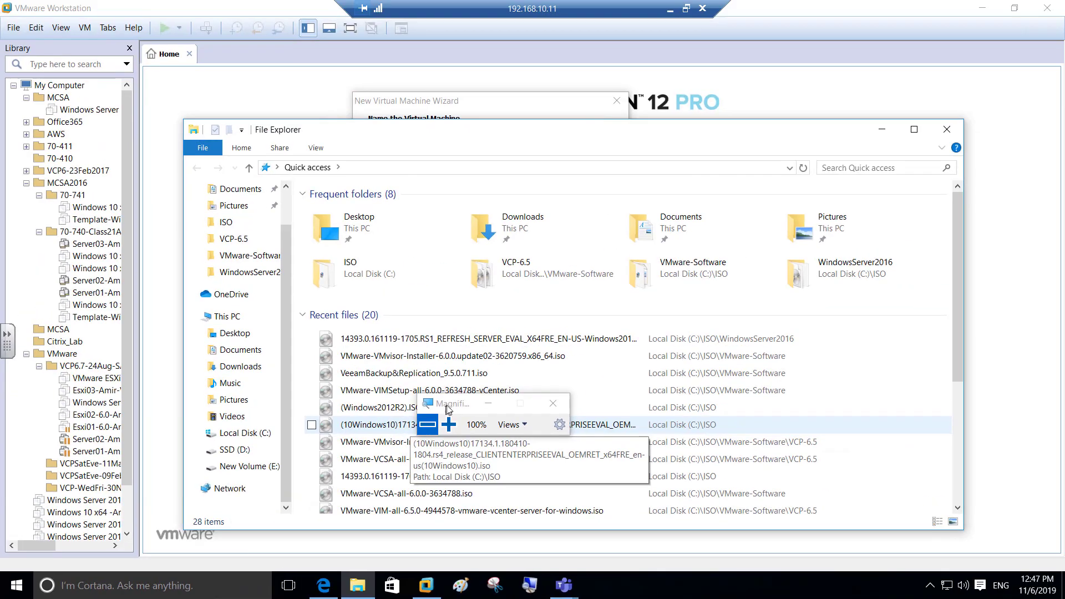
left_click(882, 129)
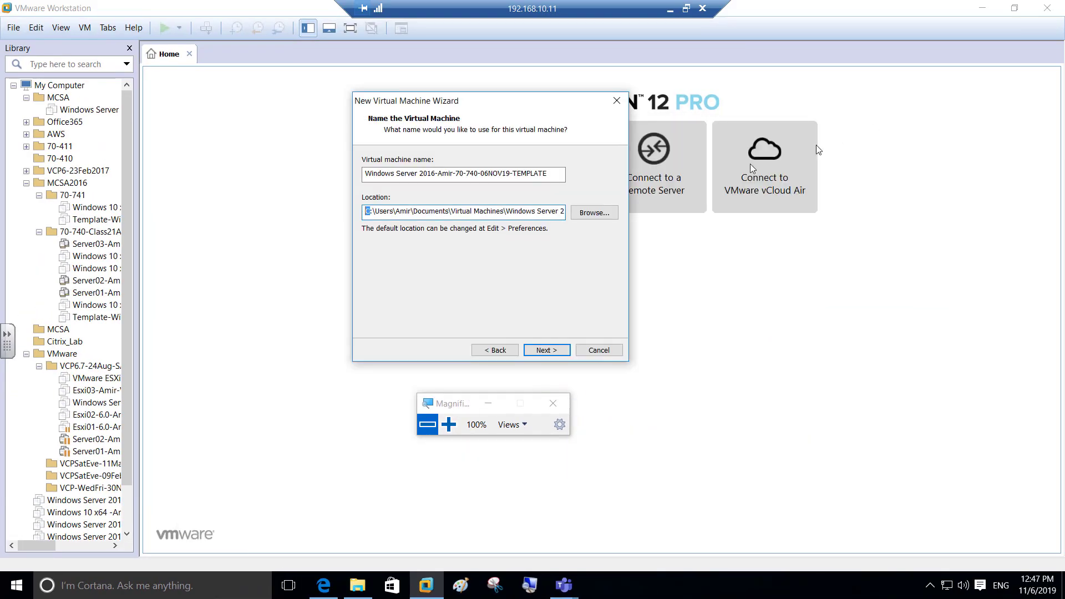
Change the Location path's drive letter from C to d, then continue the wizard.
left_click(449, 425)
left_click(449, 425)
left_click(449, 424)
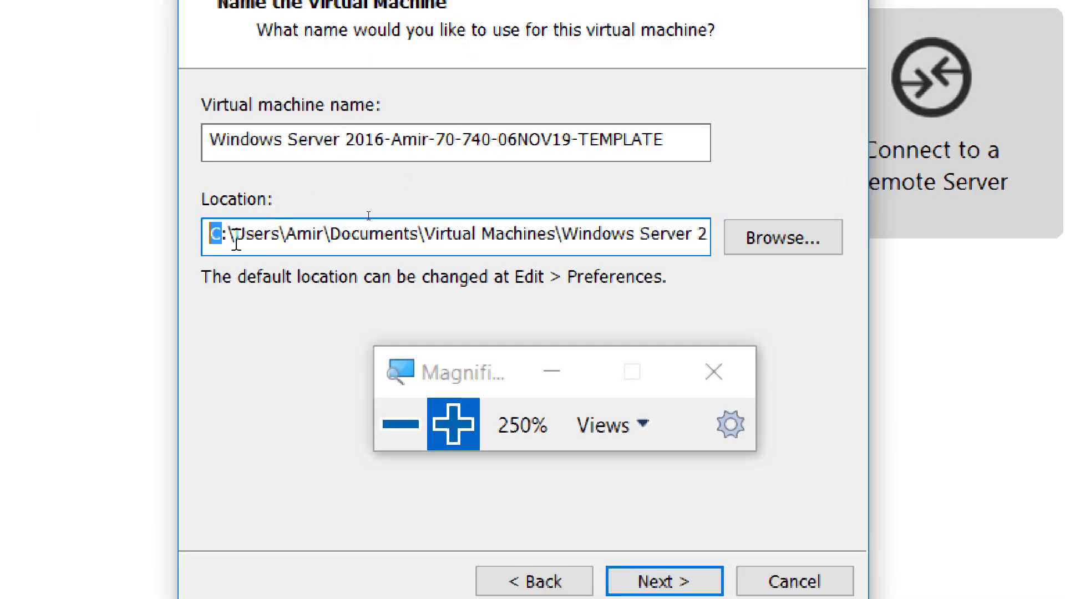
type("d")
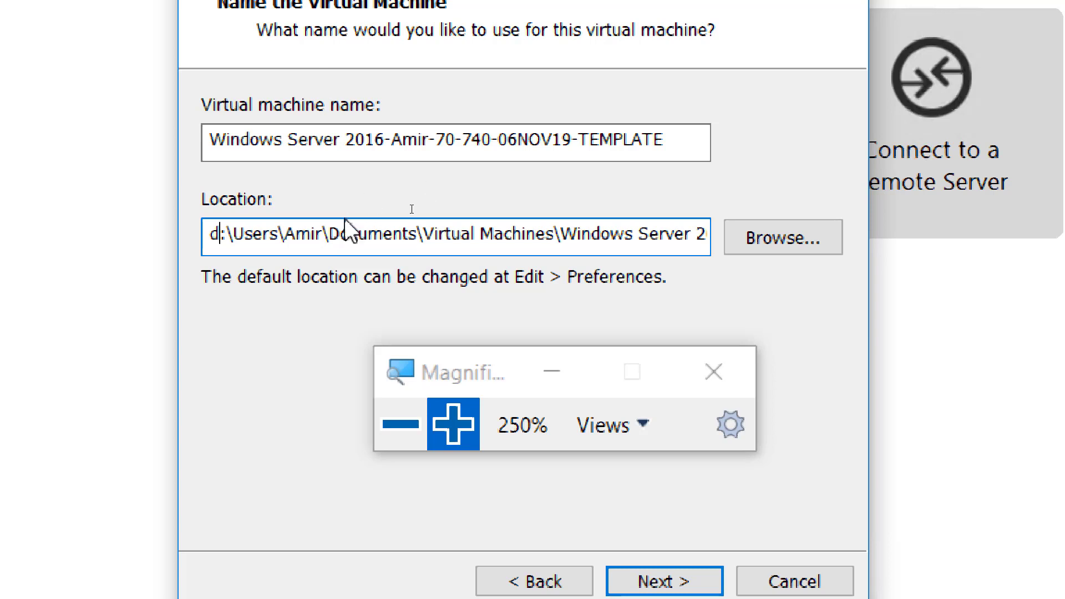
left_click_drag(220, 233, 198, 237)
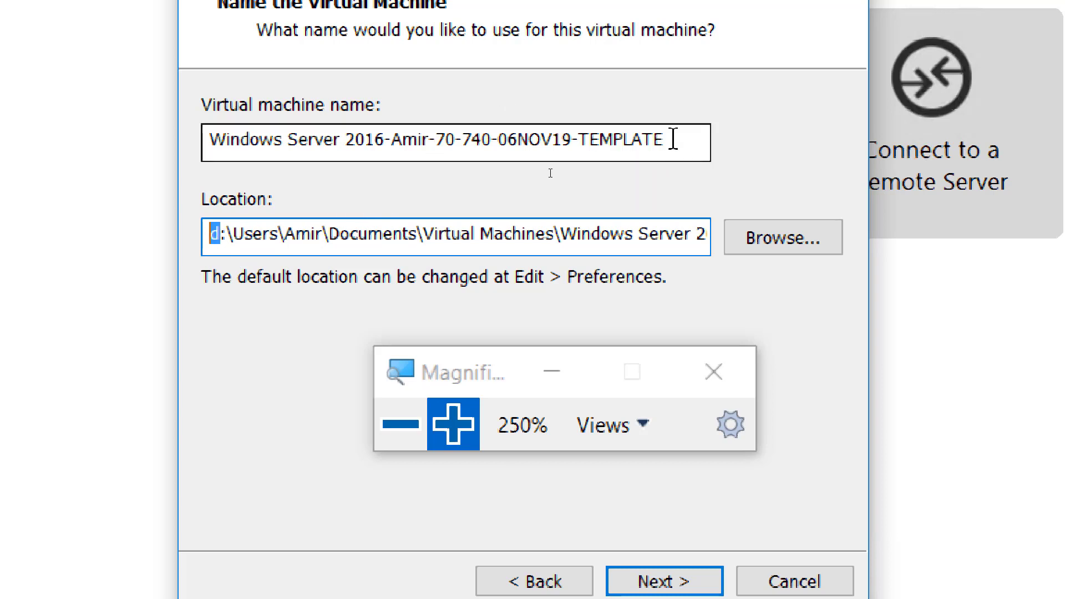
left_click_drag(668, 140, 205, 140)
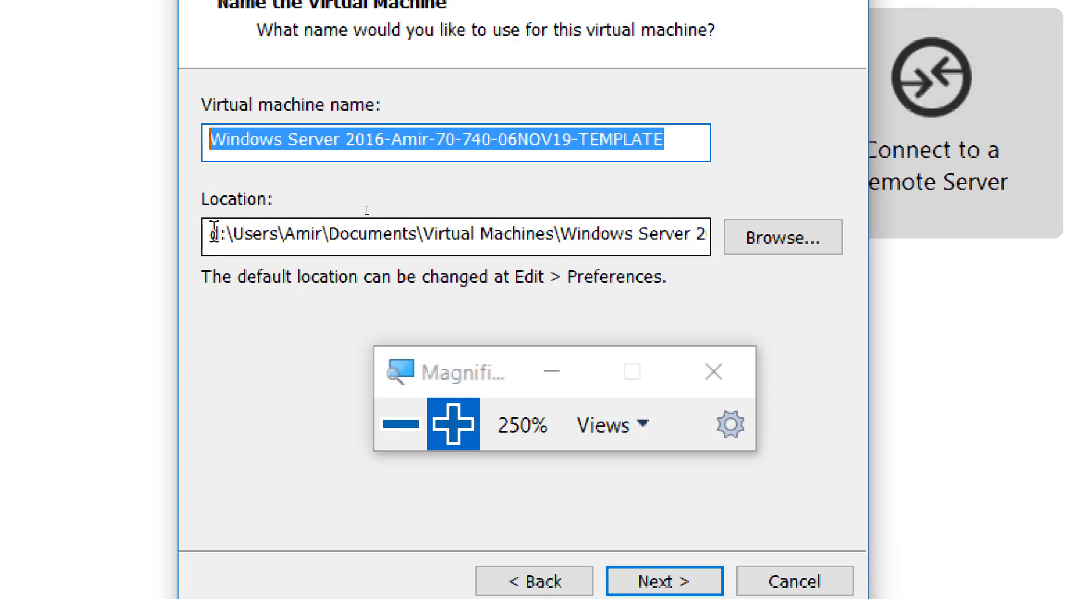
left_click_drag(216, 236, 206, 238)
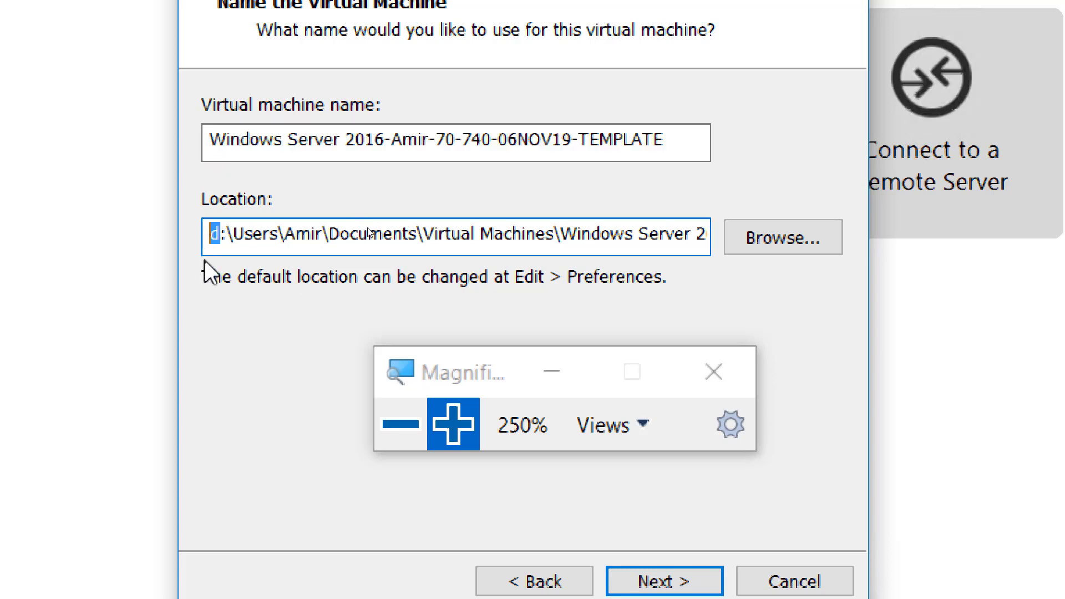
left_click_drag(484, 368, 957, 309)
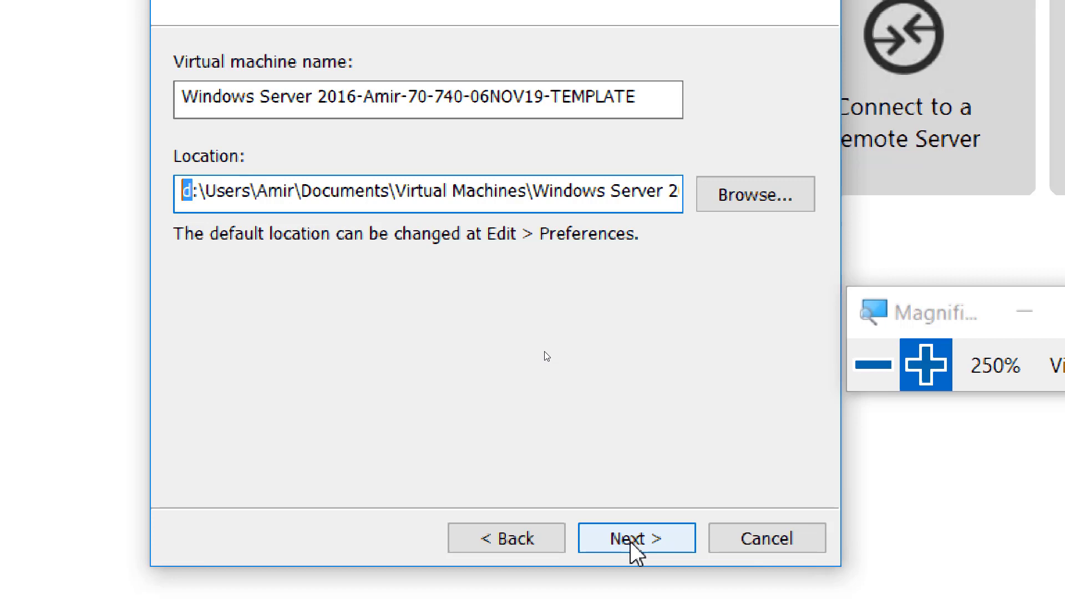
left_click(192, 191)
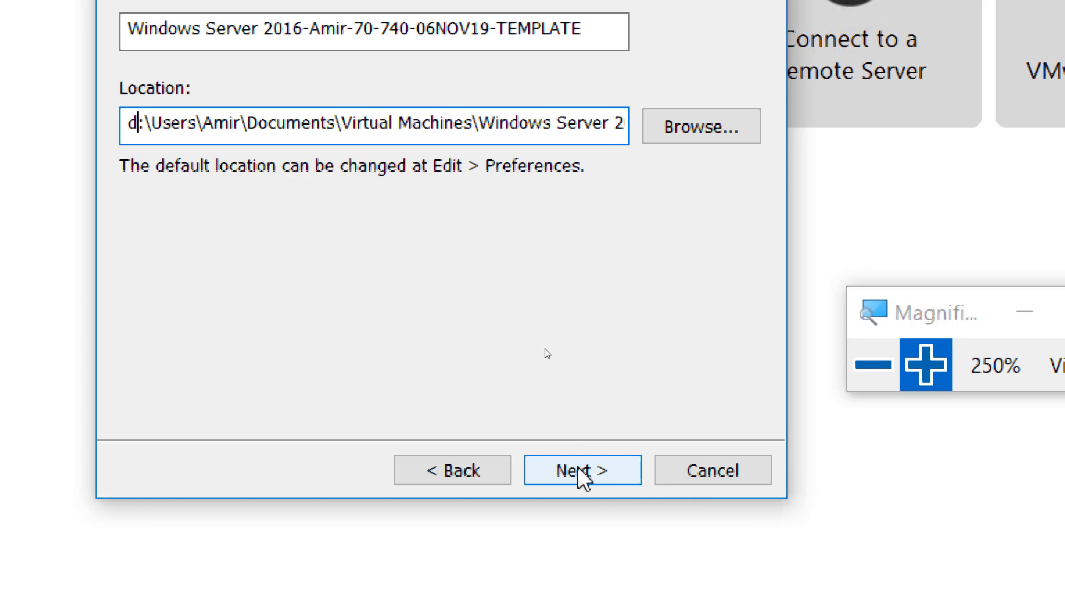
left_click(580, 476)
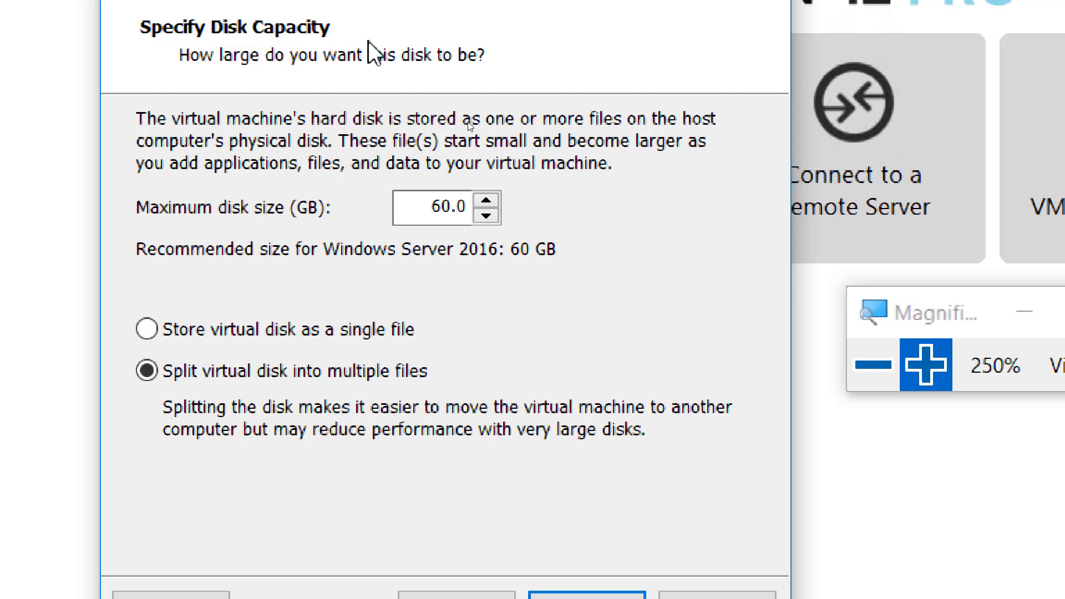
Replace the 60.0 GB maximum disk size with 200.
left_click(423, 207)
left_click_drag(423, 209, 503, 207)
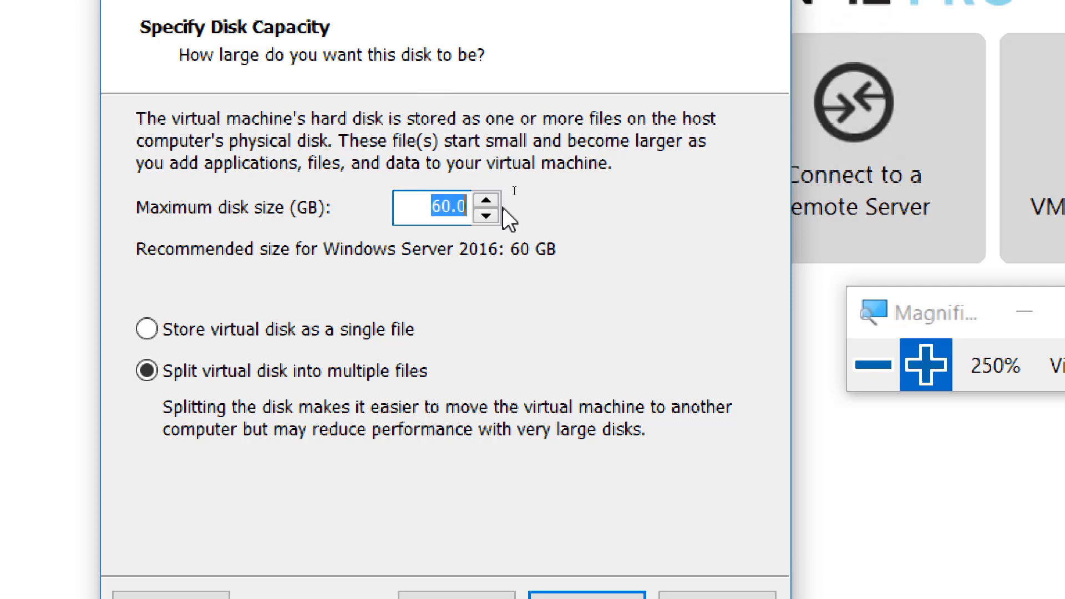
type("200")
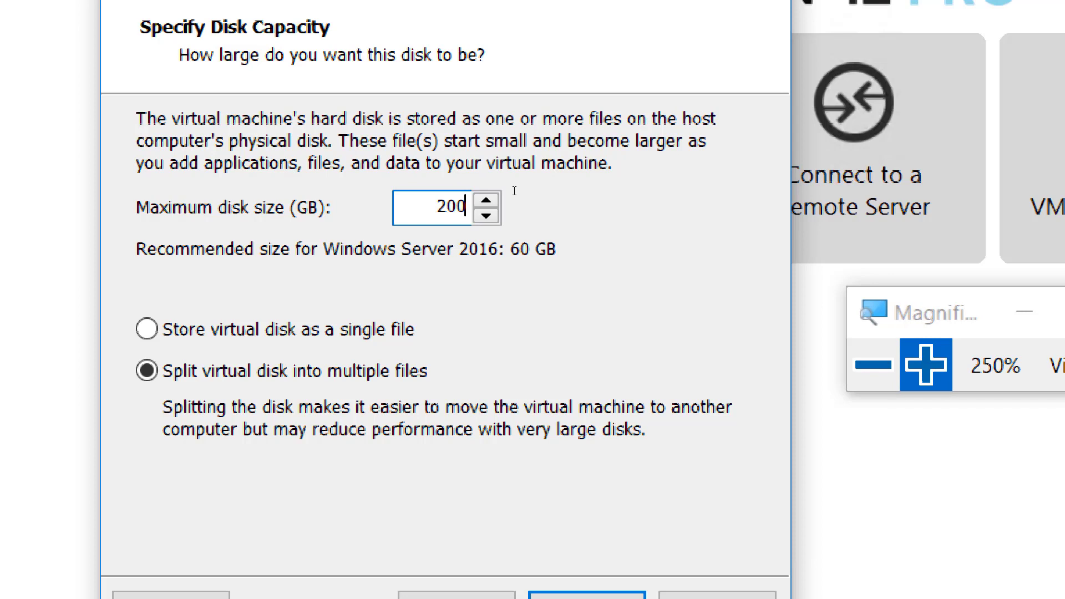
left_click(873, 366)
left_click(871, 383)
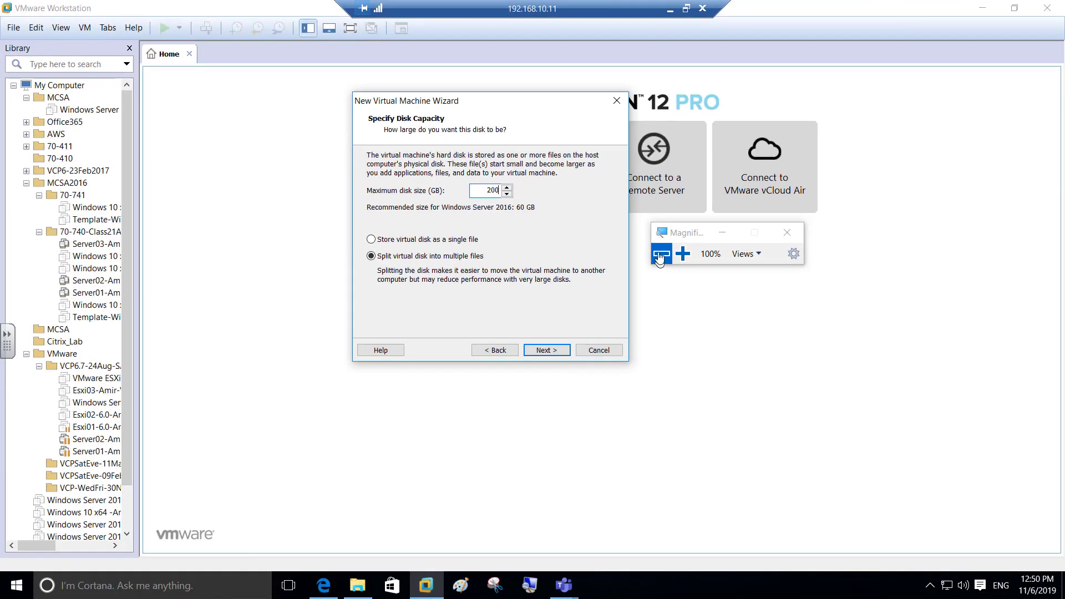
Verify the 200 GB maximum disk size, split into multiple files, under magnification.
left_click(685, 256)
left_click(685, 256)
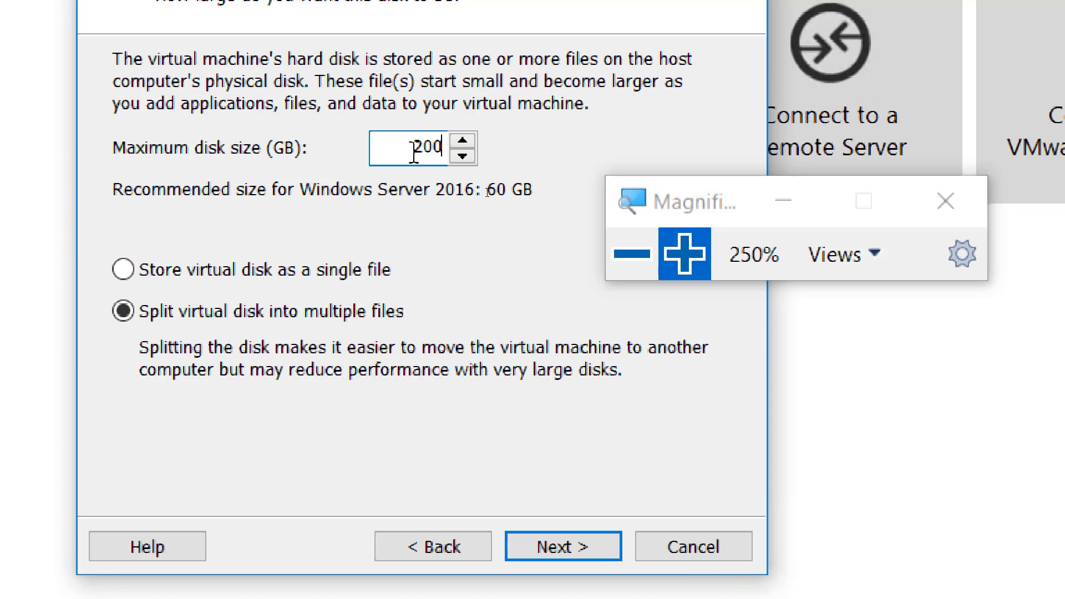
left_click_drag(412, 147, 442, 151)
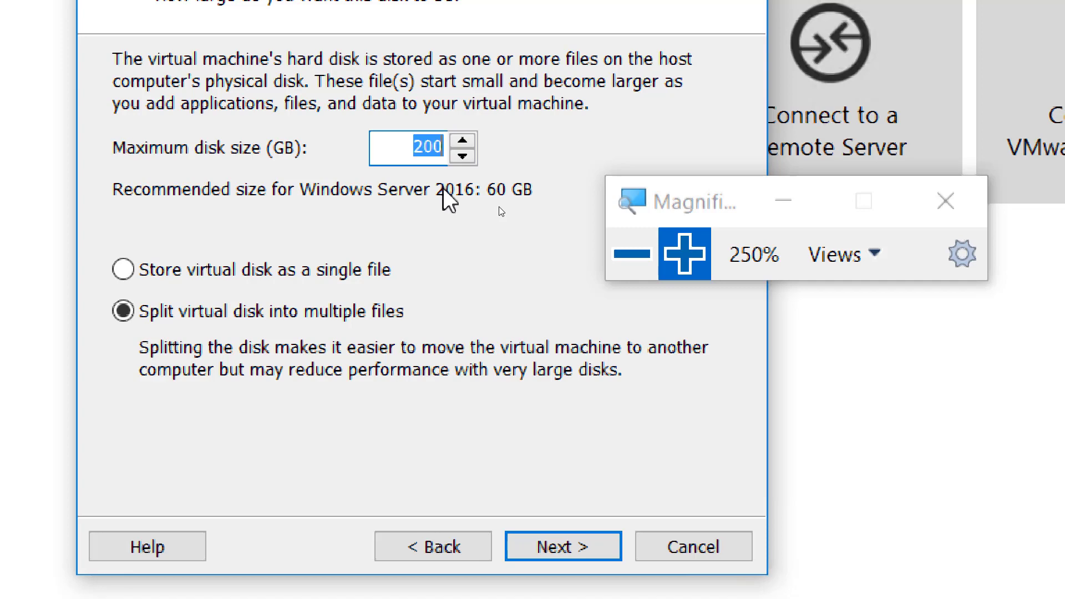
left_click(632, 253)
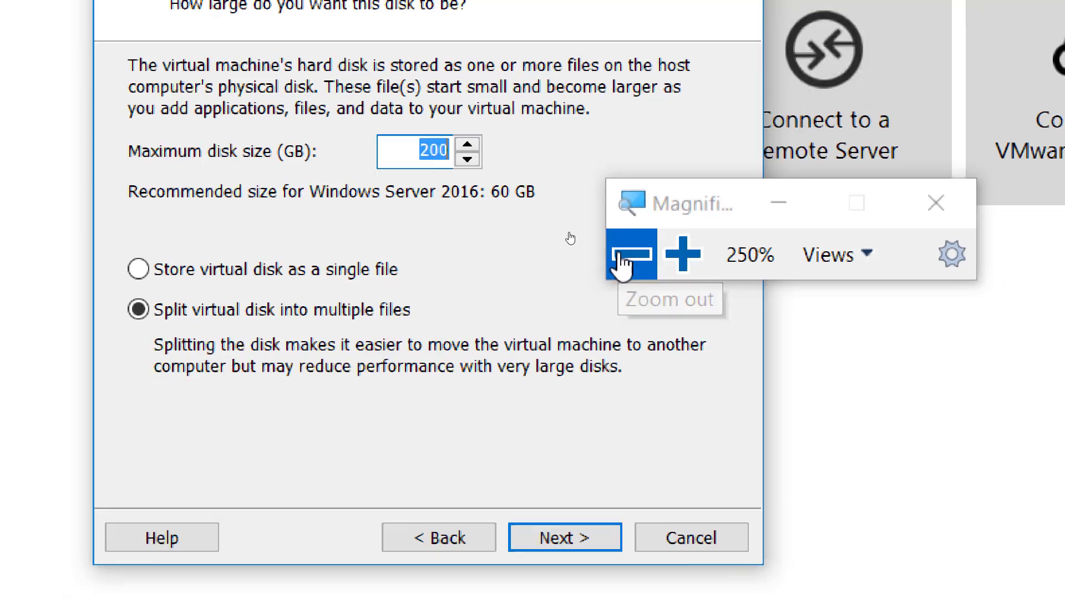
left_click(683, 254)
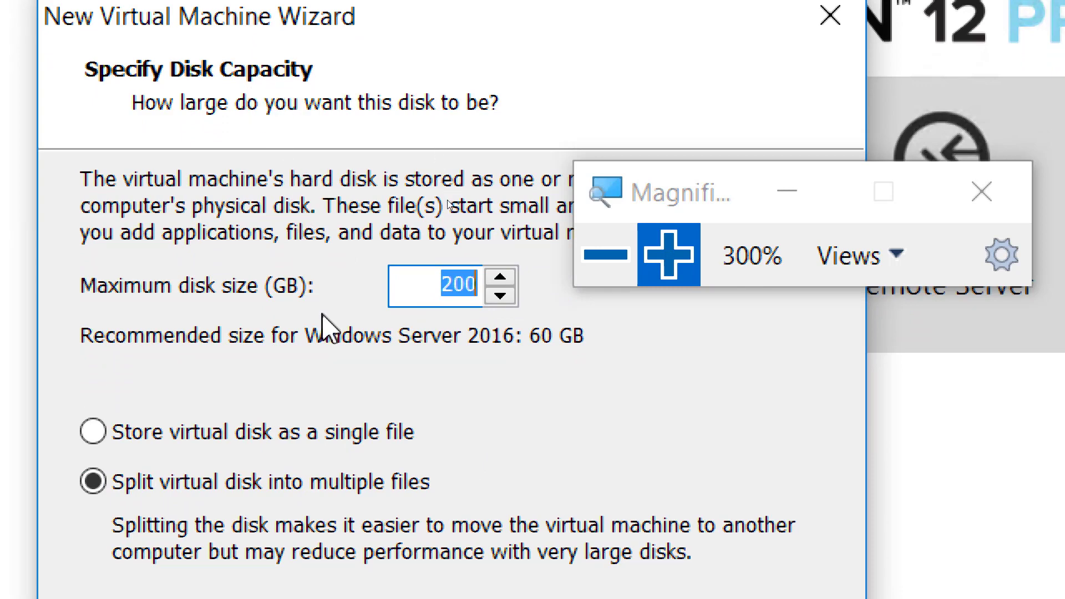
left_click(607, 259)
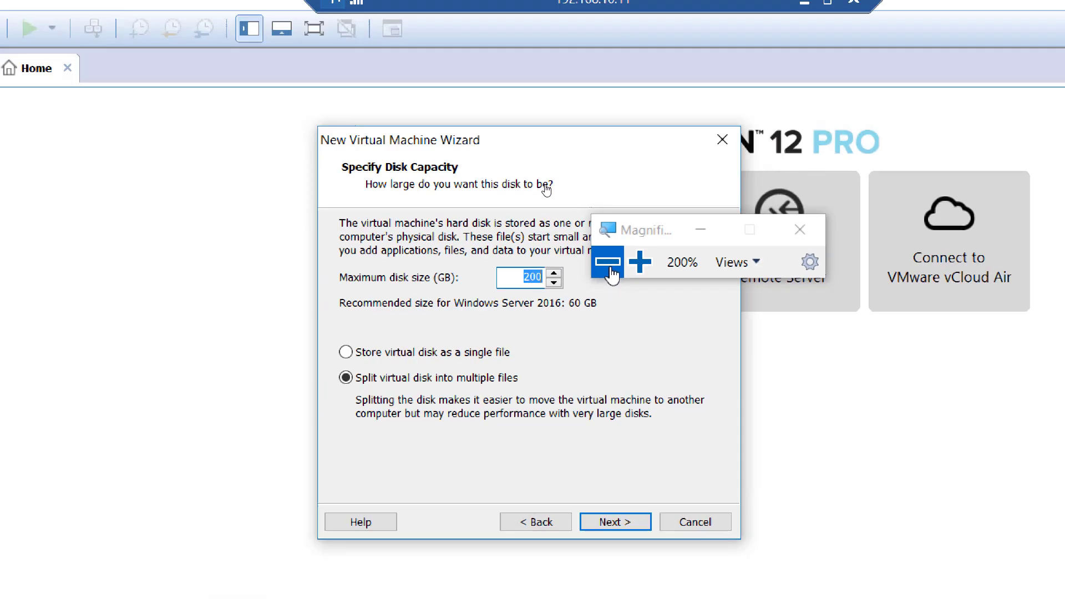
left_click(607, 258)
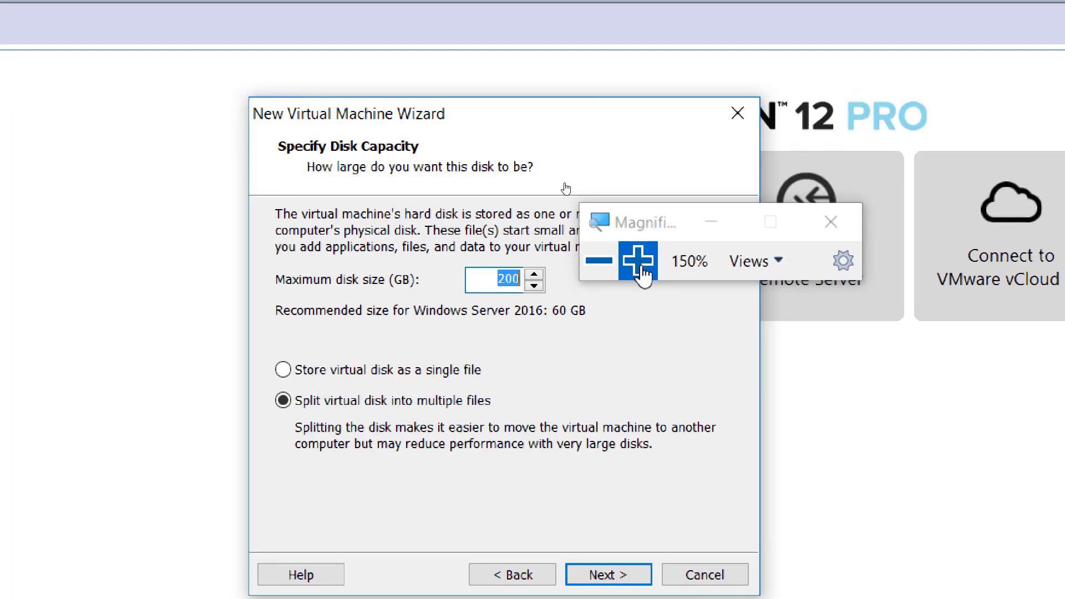
left_click(639, 261)
left_click(639, 262)
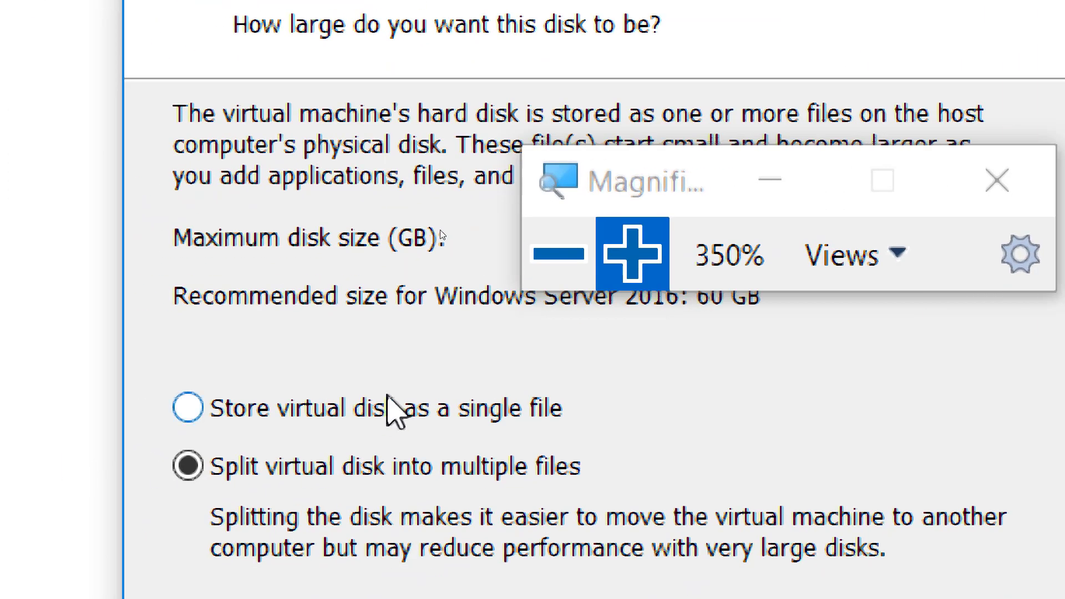
left_click_drag(660, 185, 678, 106)
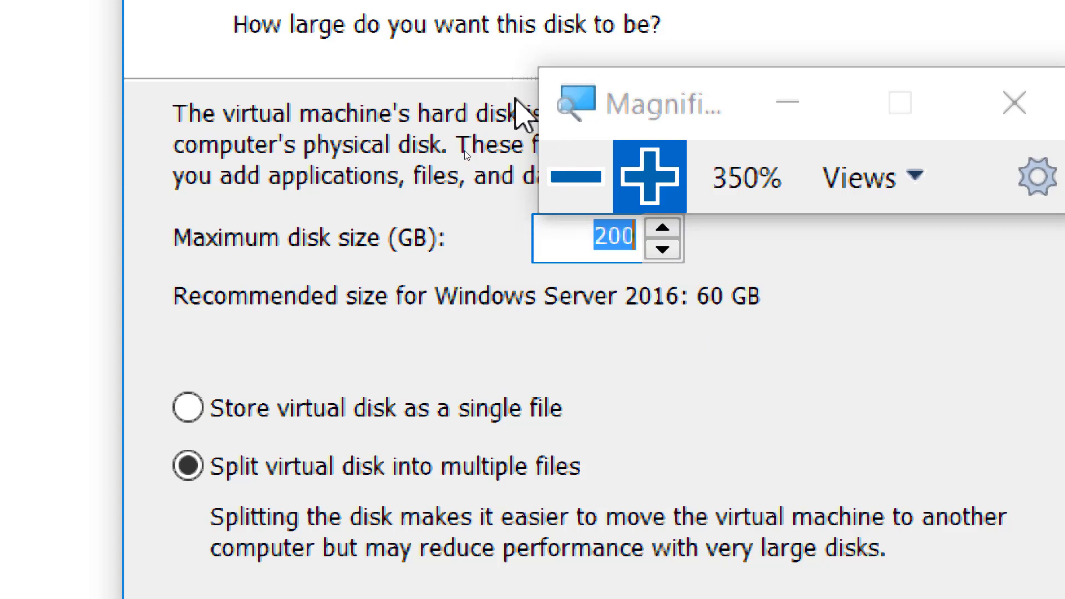
left_click(577, 177)
left_click(529, 177)
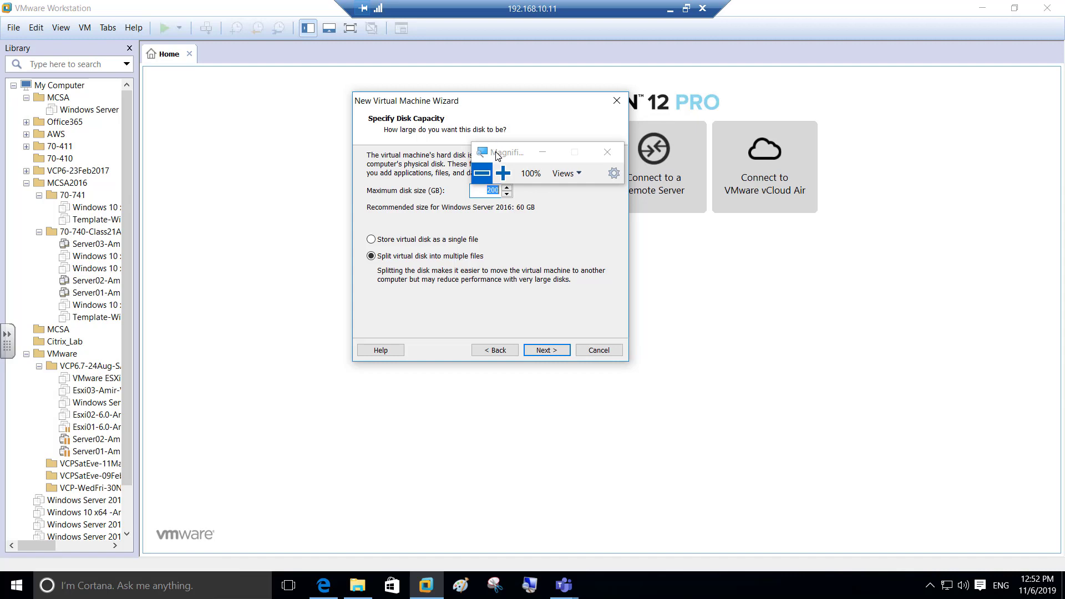
left_click_drag(493, 152, 796, 152)
left_click(806, 169)
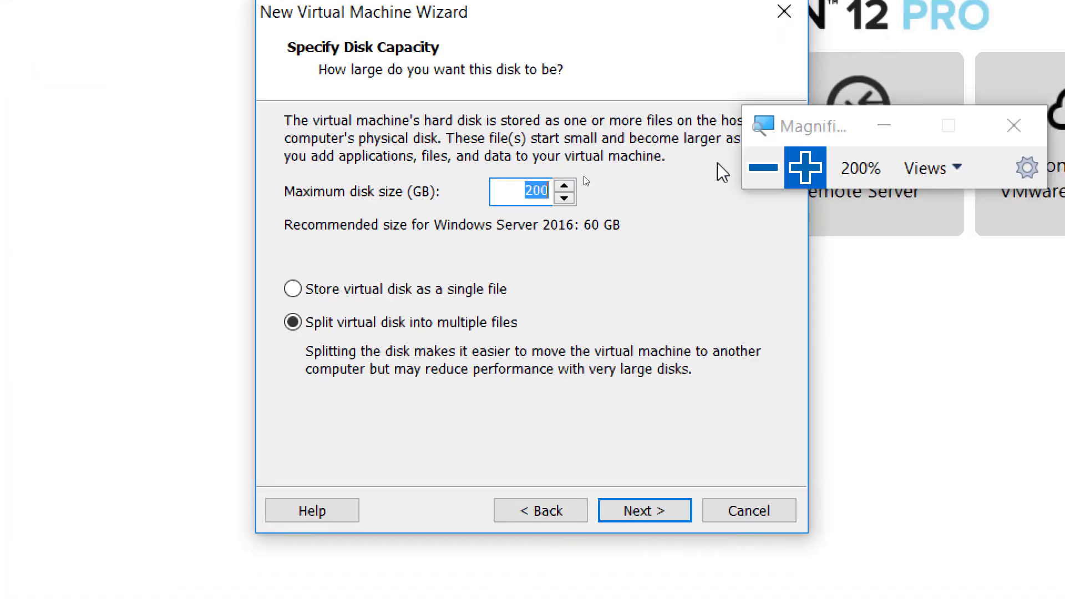
left_click(763, 167)
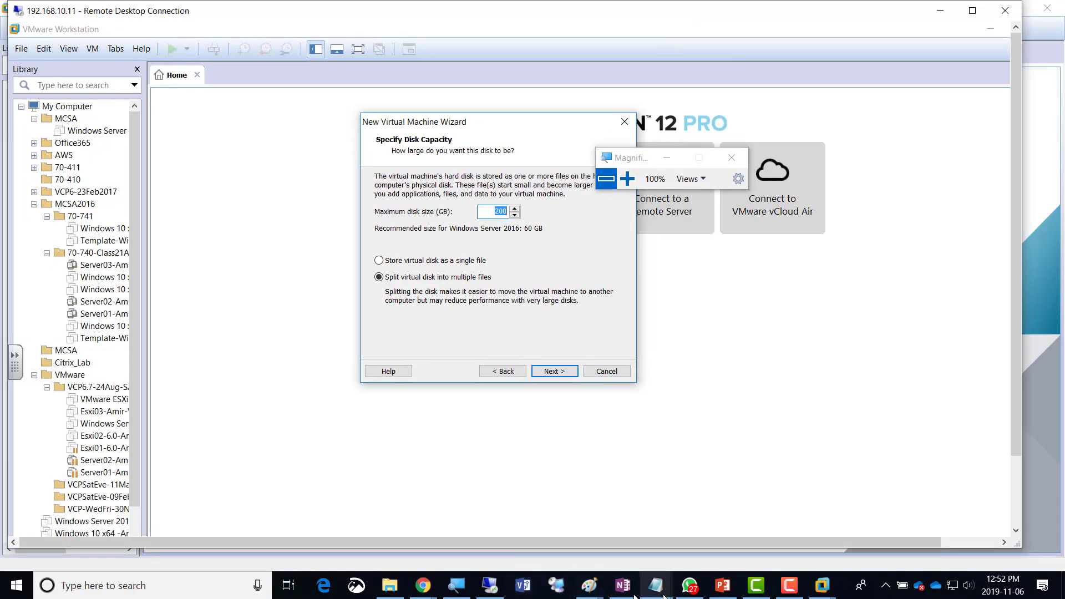
On OneNote's Day01-06Nov2019 page, type the bullet 'We are creating our template VM'.
left_click(625, 595)
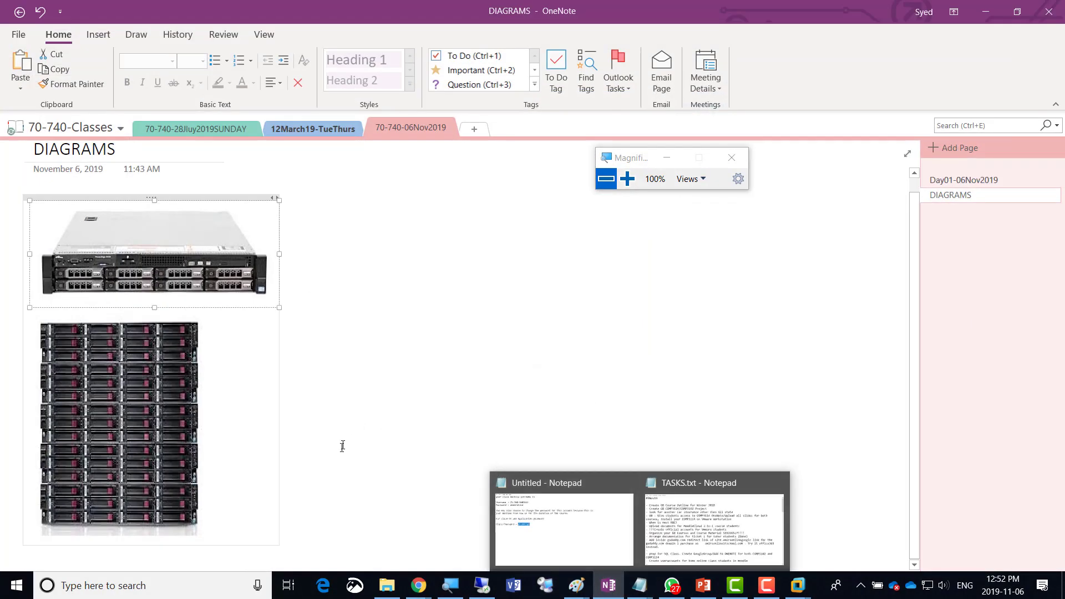
left_click(952, 182)
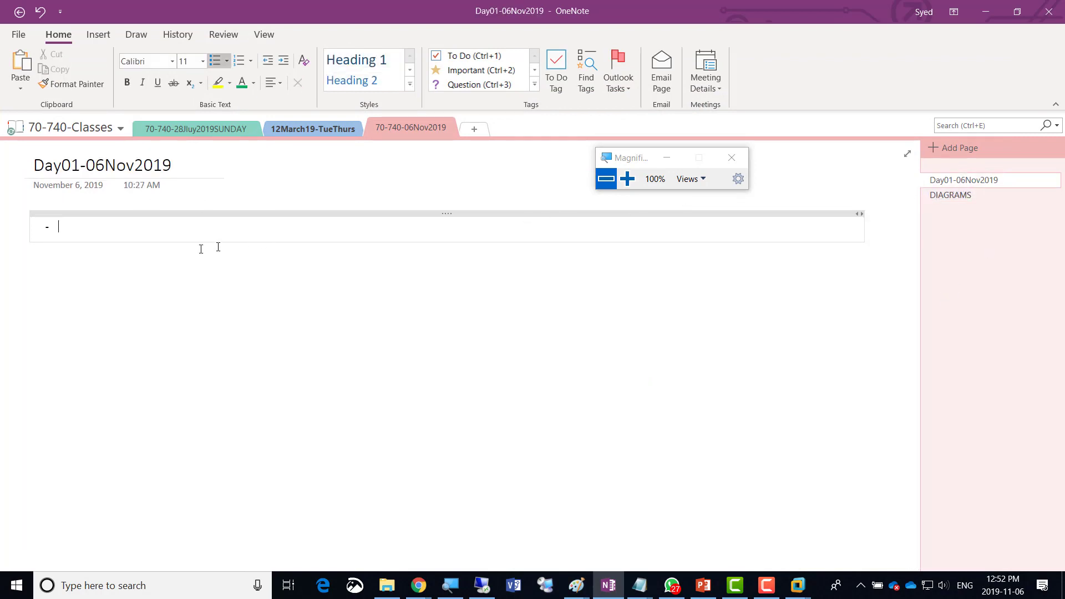
type("We ar")
type("e ")
type("creating")
type(" our tamplet")
type("ate VNM")
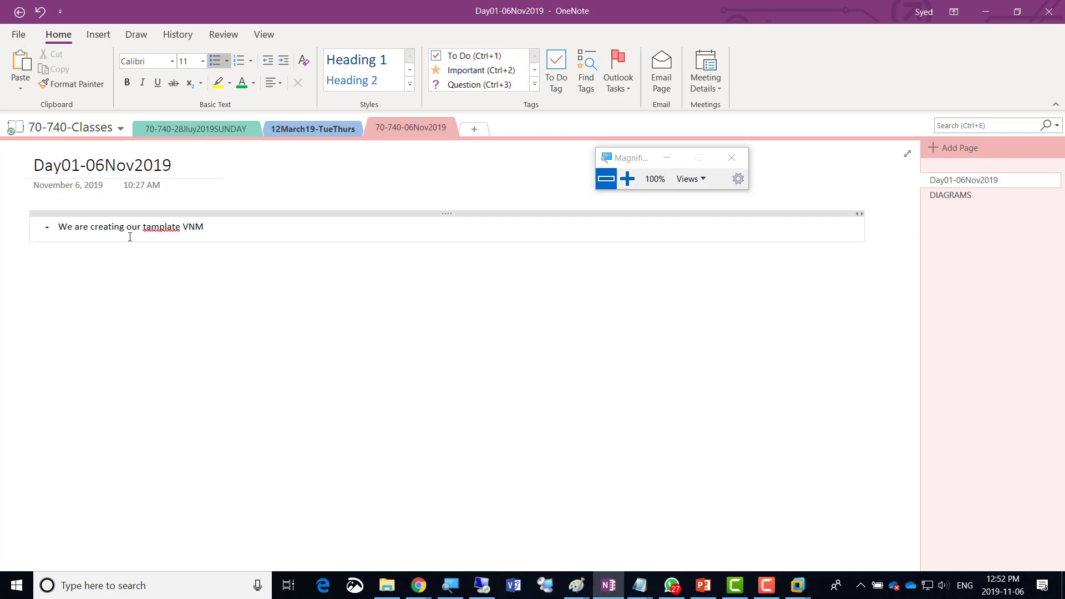
key("BackSpace")
key("BackSpace")
type("M")
key("Return")
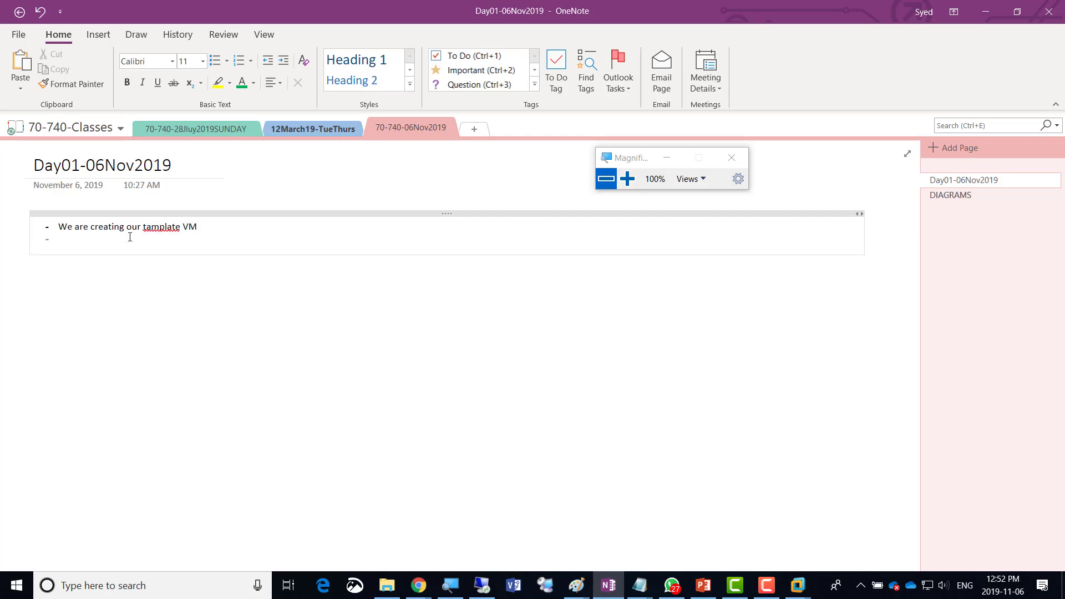
Fix the 'tamplate' typo and set the first bullet line to 20-point text.
key("Left")
key("shift+Left")
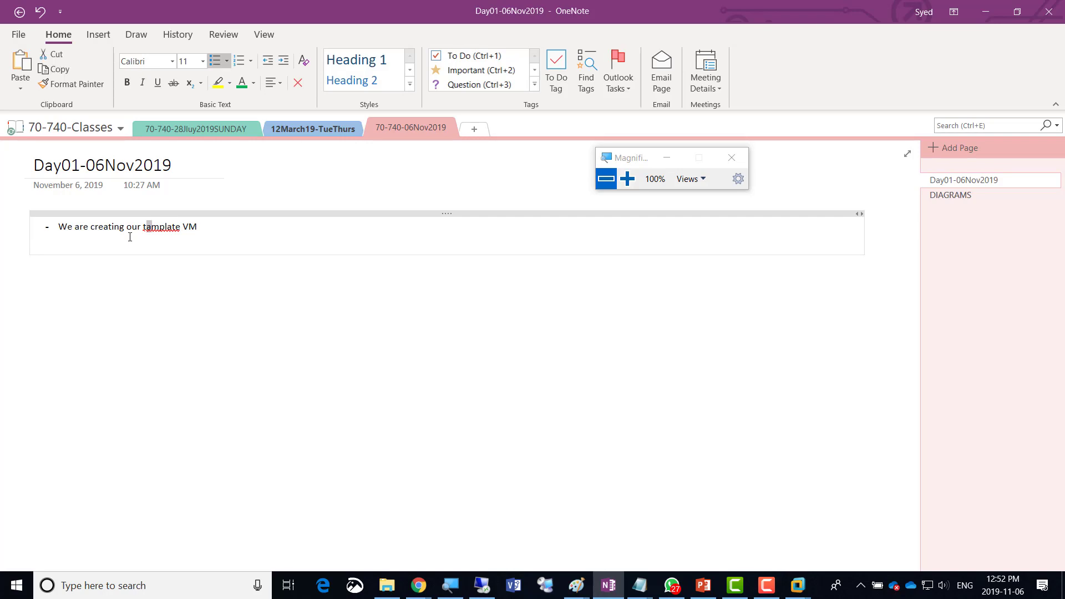
type("e")
key("shift+Home")
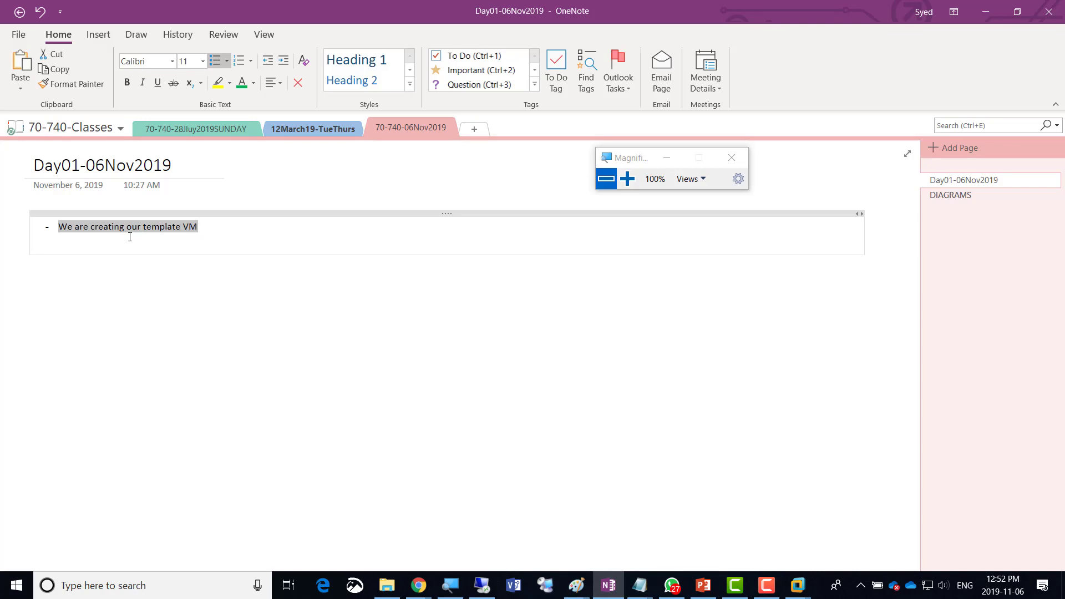
left_click(203, 61)
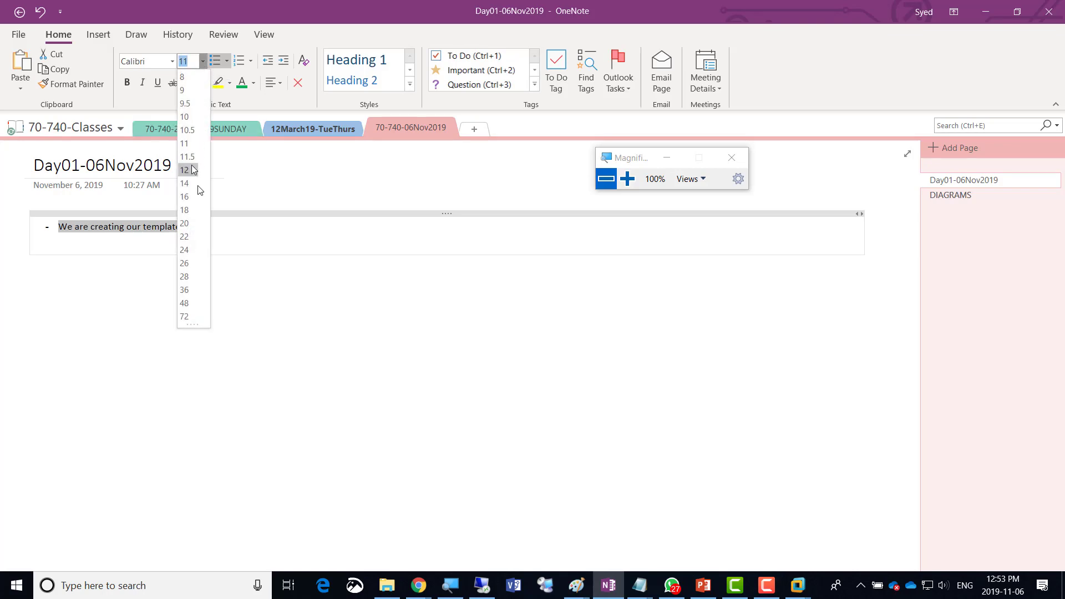
left_click(187, 223)
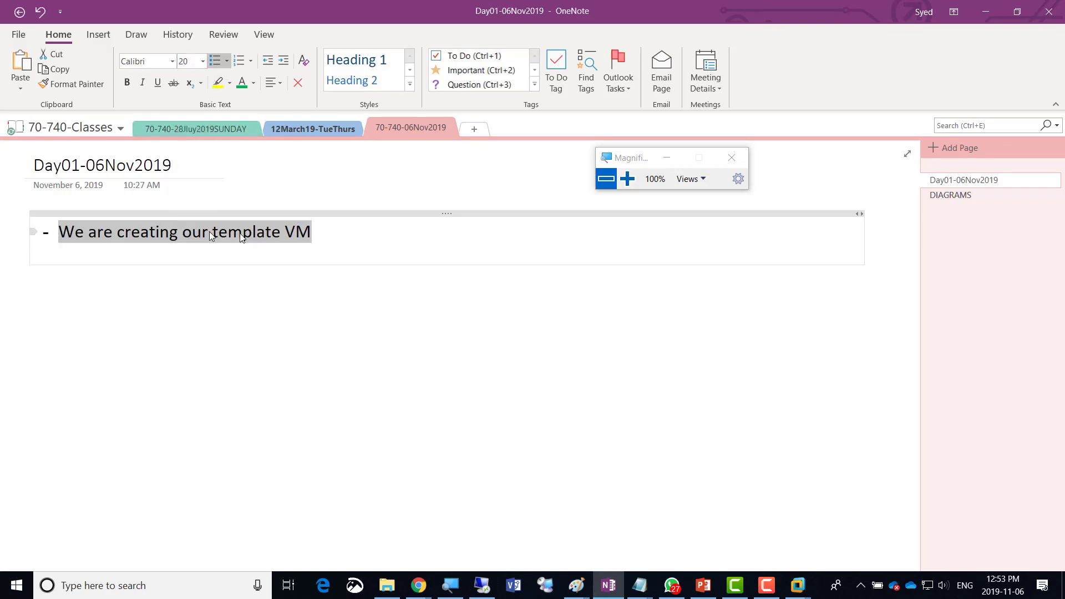
left_click(329, 229)
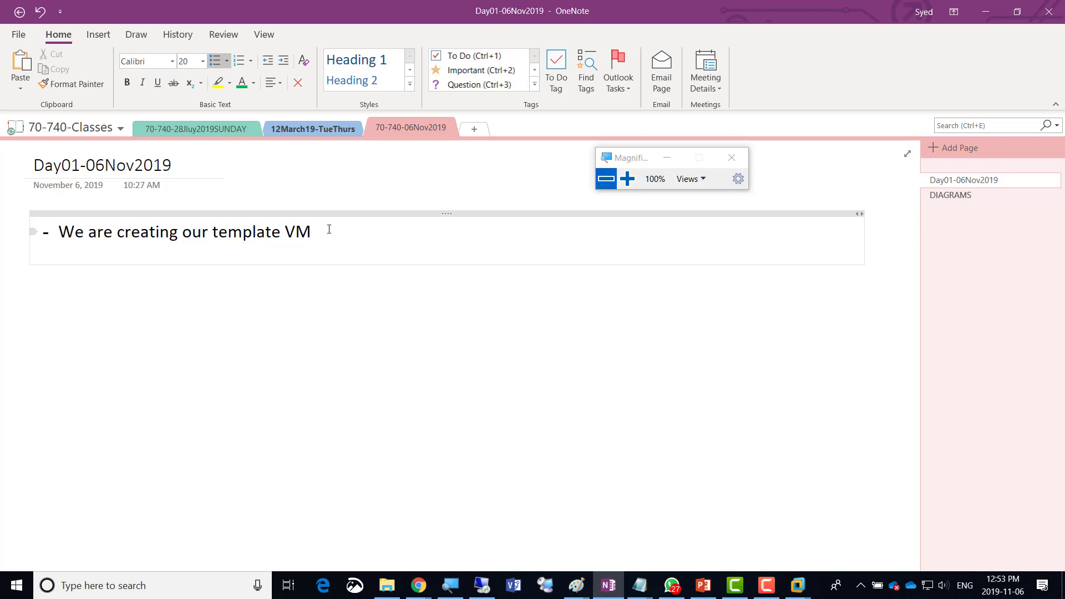
key("Return")
Add the bullet 'Thin Provision / Dynamically Expanding' with an indented sub-point below.
type("Thin ")
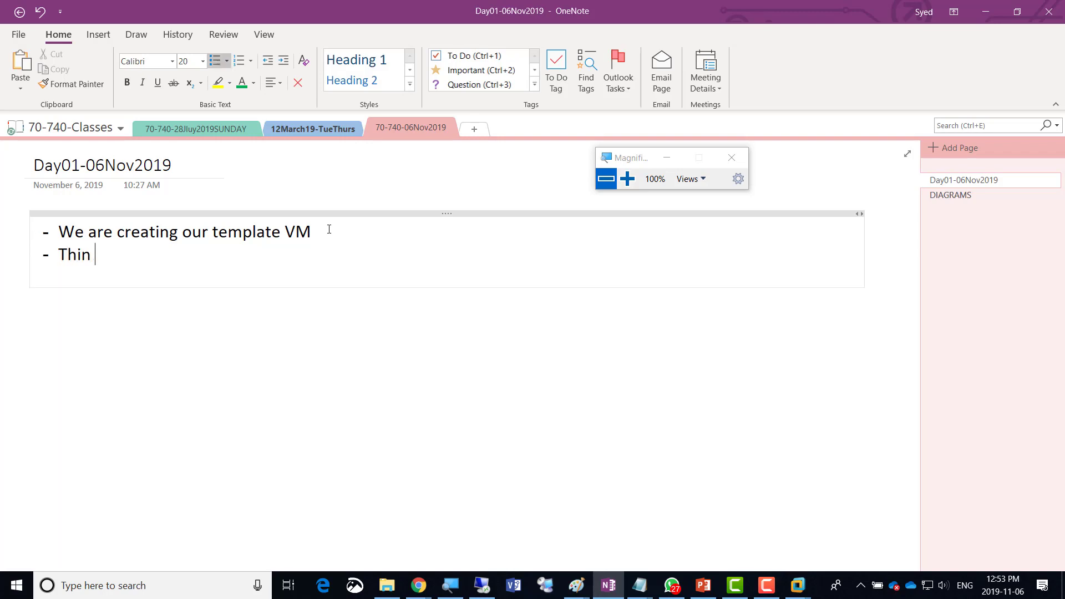
type("Provision / Dy")
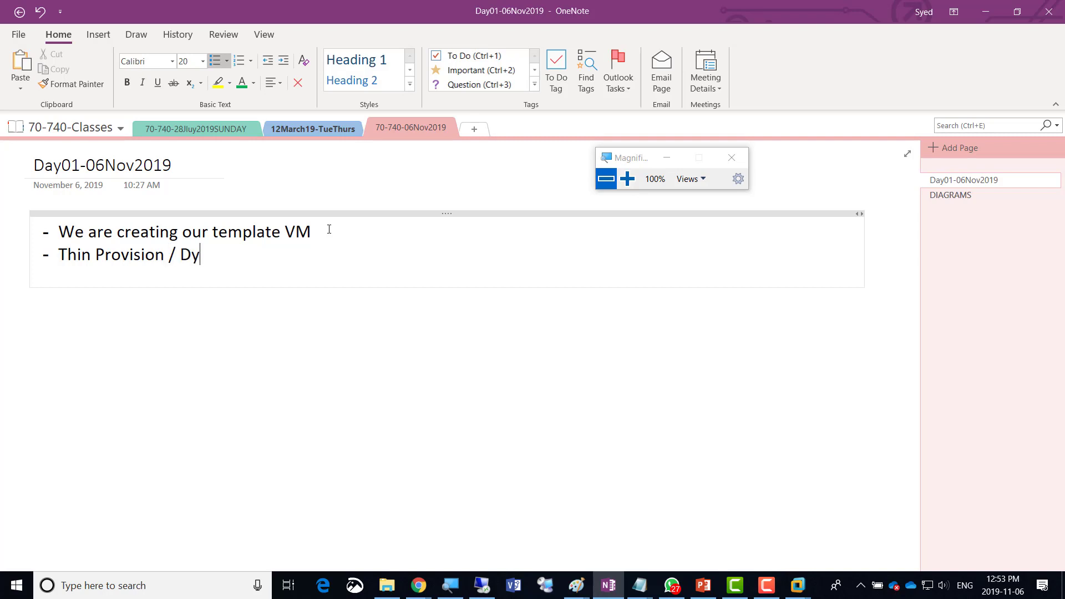
type("namically Expanding")
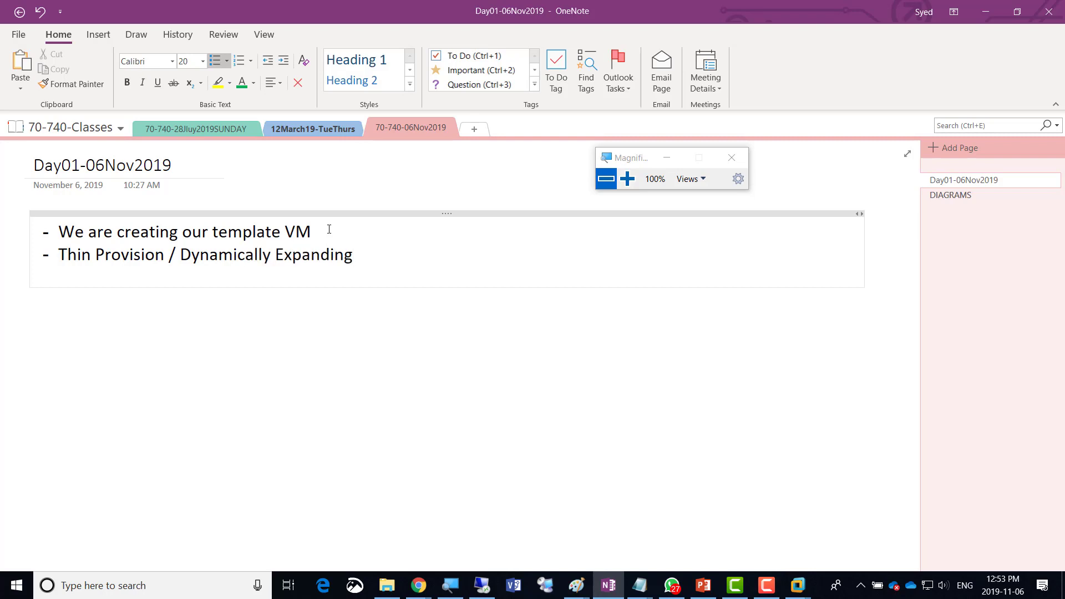
key("Return")
key("Tab")
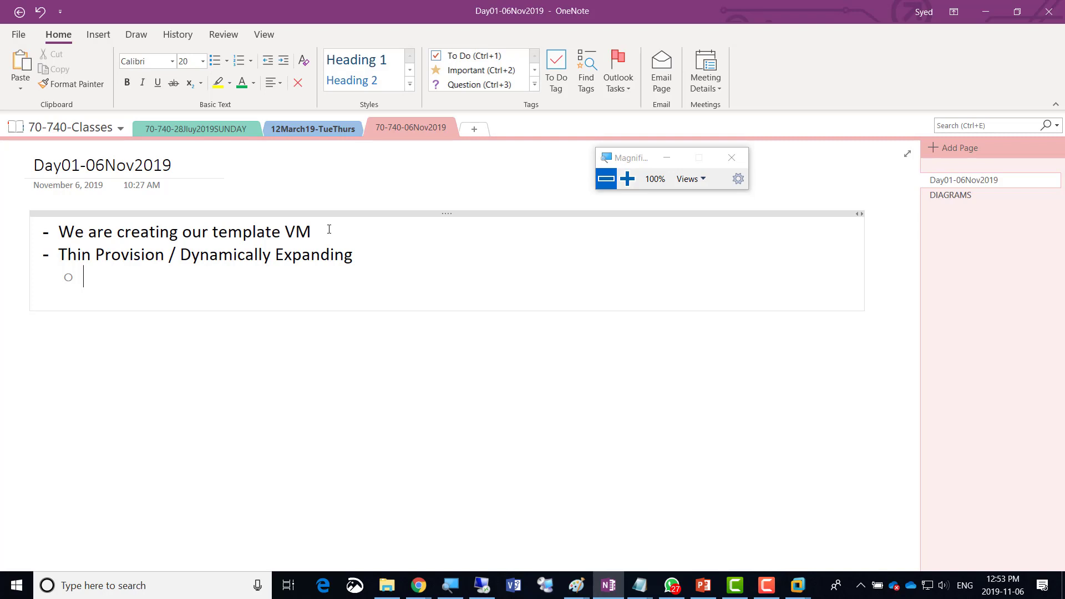
Write the sub-point: virtual disk space only occupies physical disk as software is installed.
type("The space ")
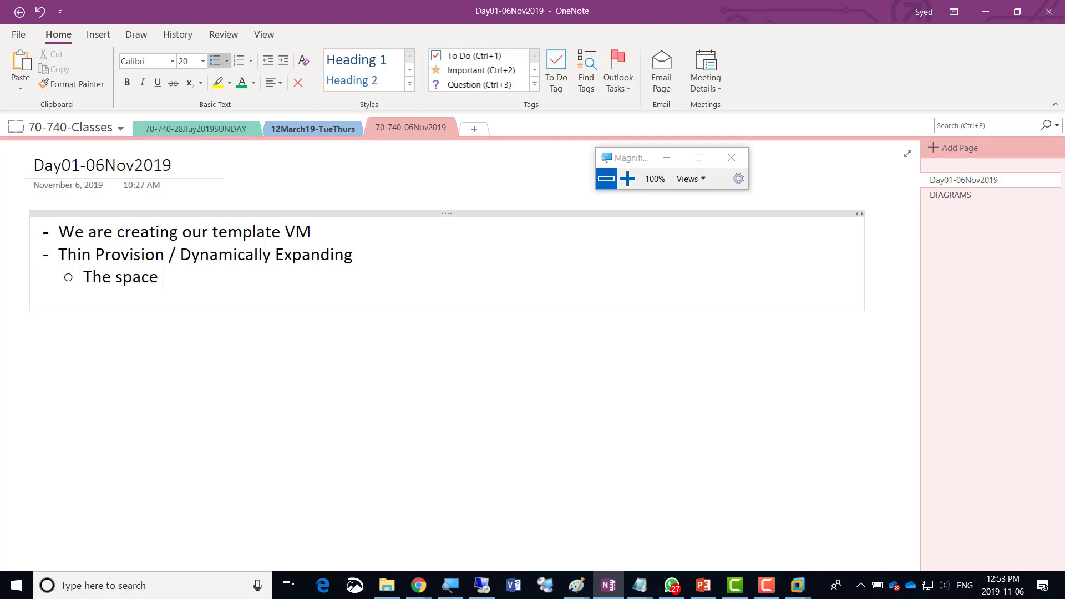
type("given is not ")
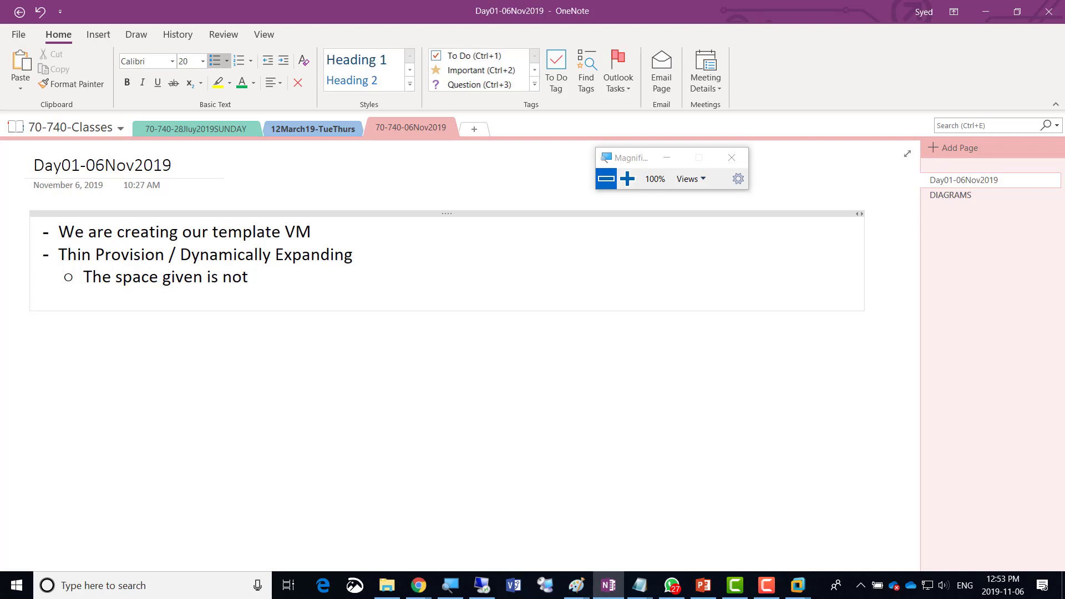
type("implemented")
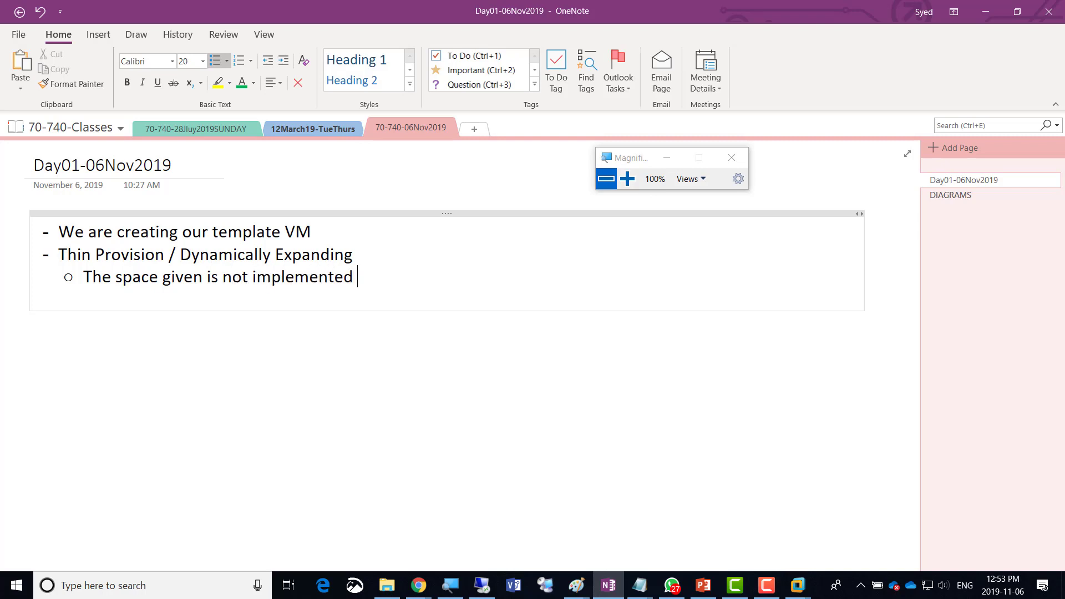
key("ctrl+Left")
key("ctrl+Left")
key("ctrl+Left")
type("for the Virtu")
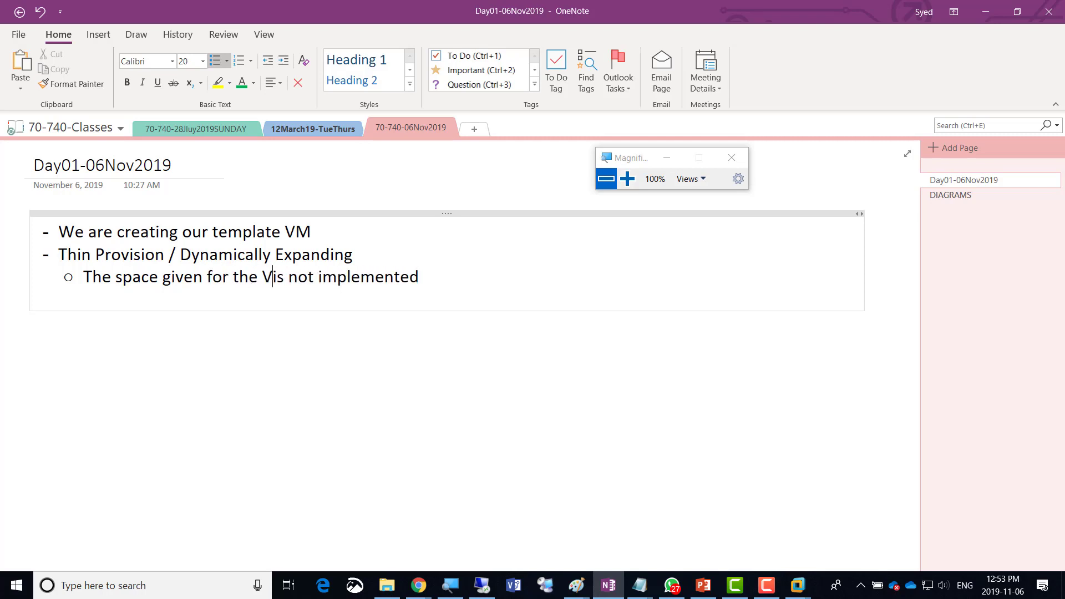
type("al ")
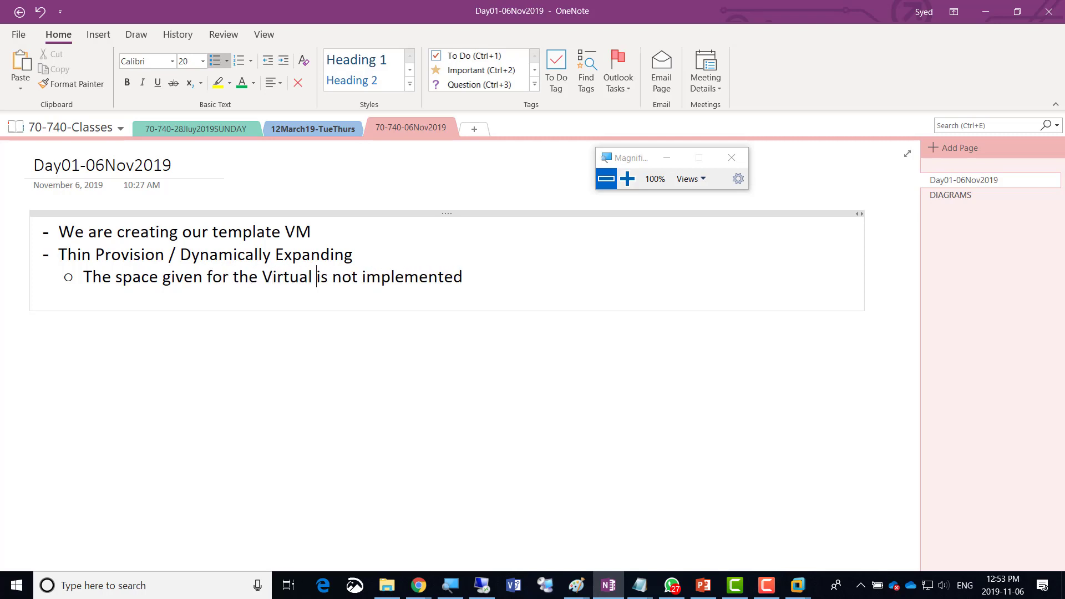
type("disk")
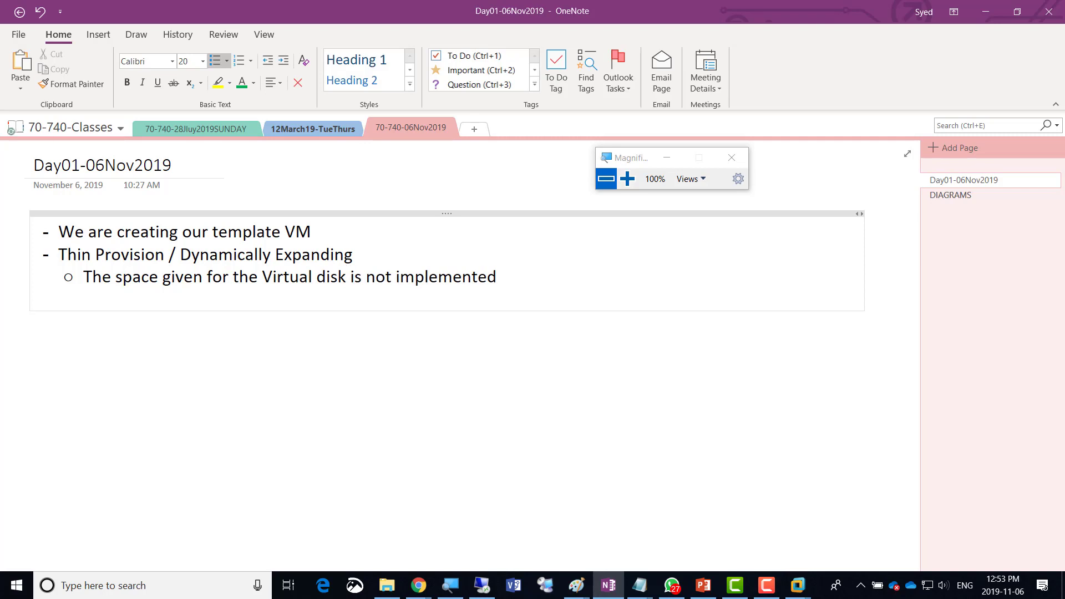
key("Down")
key("Left")
type("on the physical")
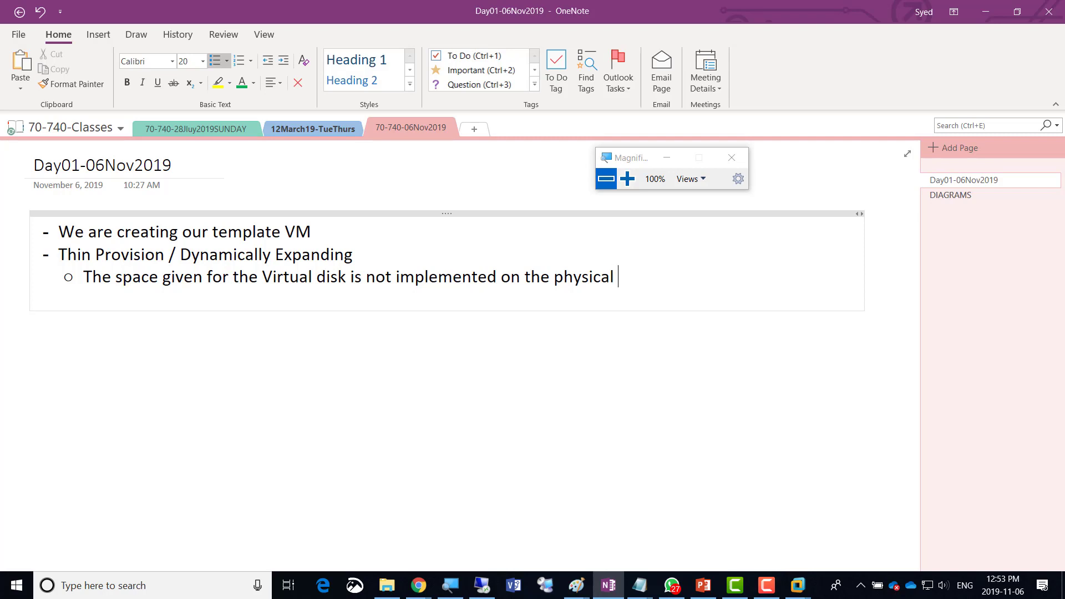
type("disk but whateve")
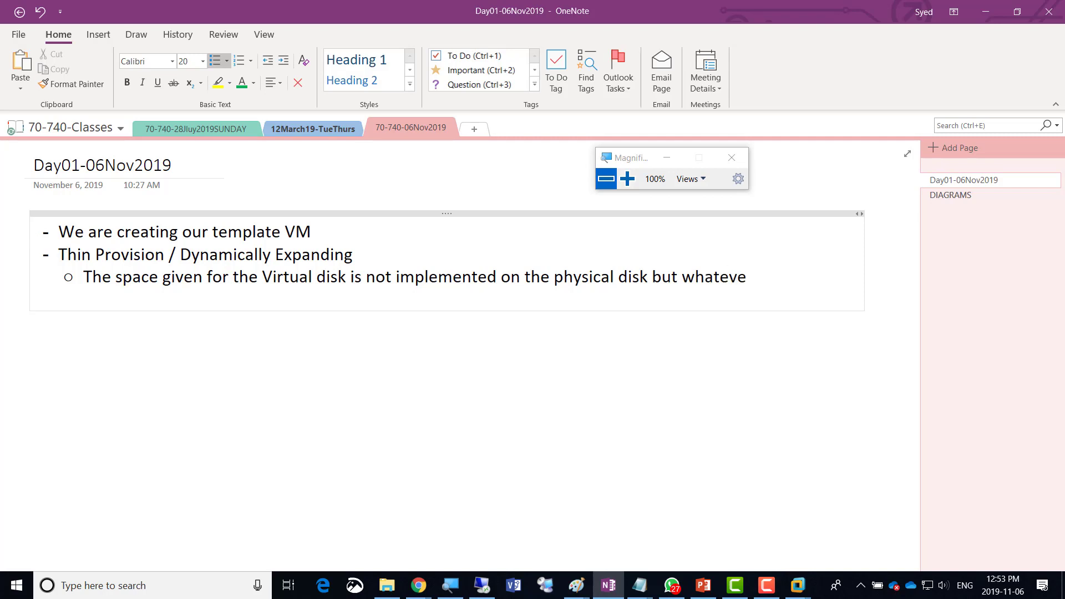
type("r software is installed")
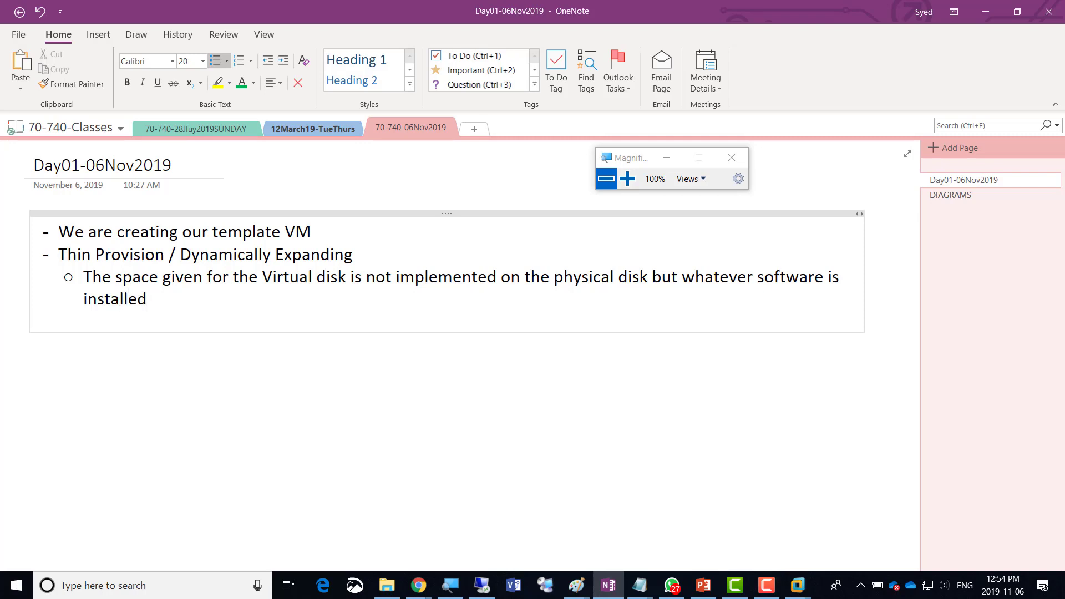
type(" then that much s")
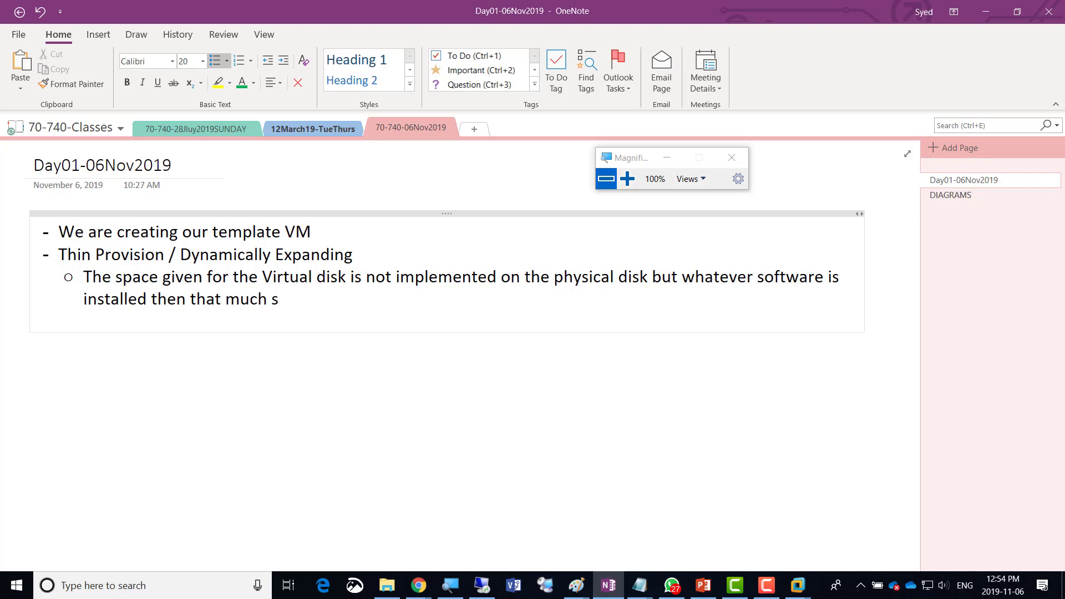
type("pace is occup")
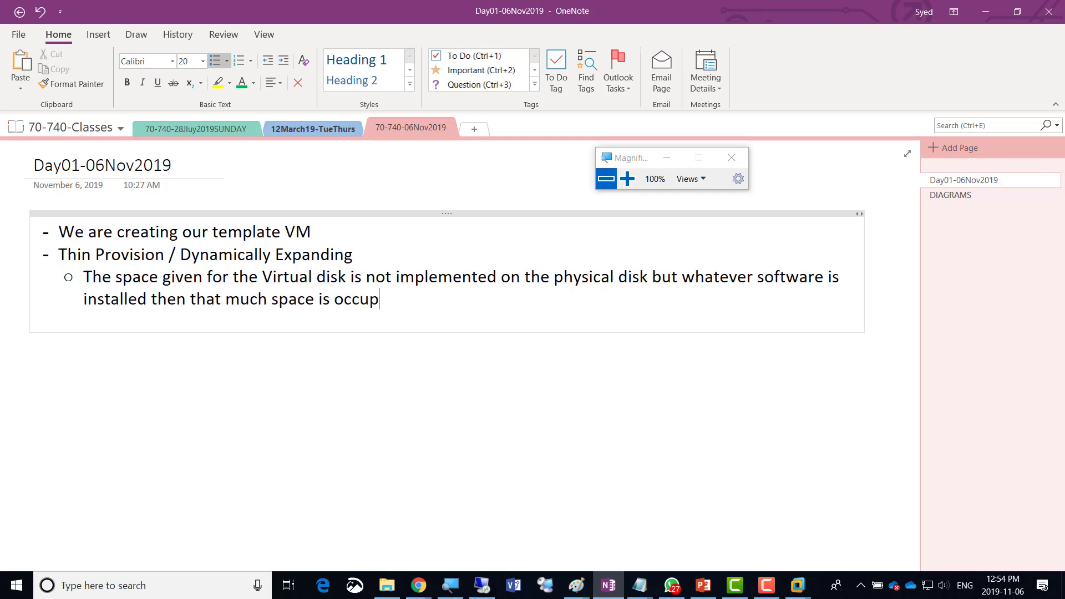
type("ied in the ph")
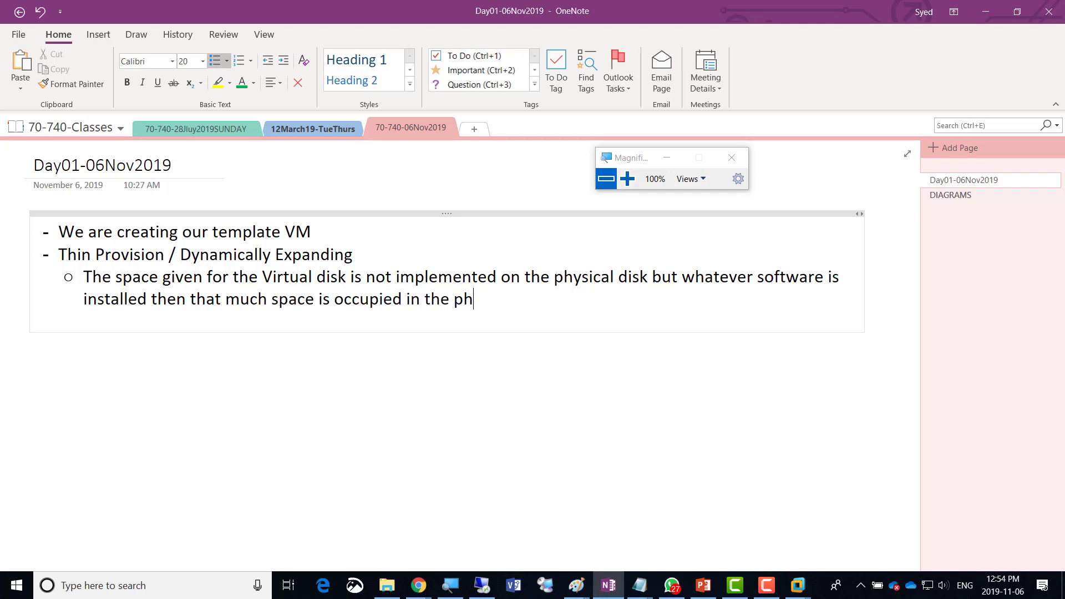
type("ysical")
Add a top-level 'Thick Provision / Fixed Disk' bullet with an empty indented sub-point.
key("Down")
key("Down")
key("BackSpace")
key("Return")
key("shift+Tab")
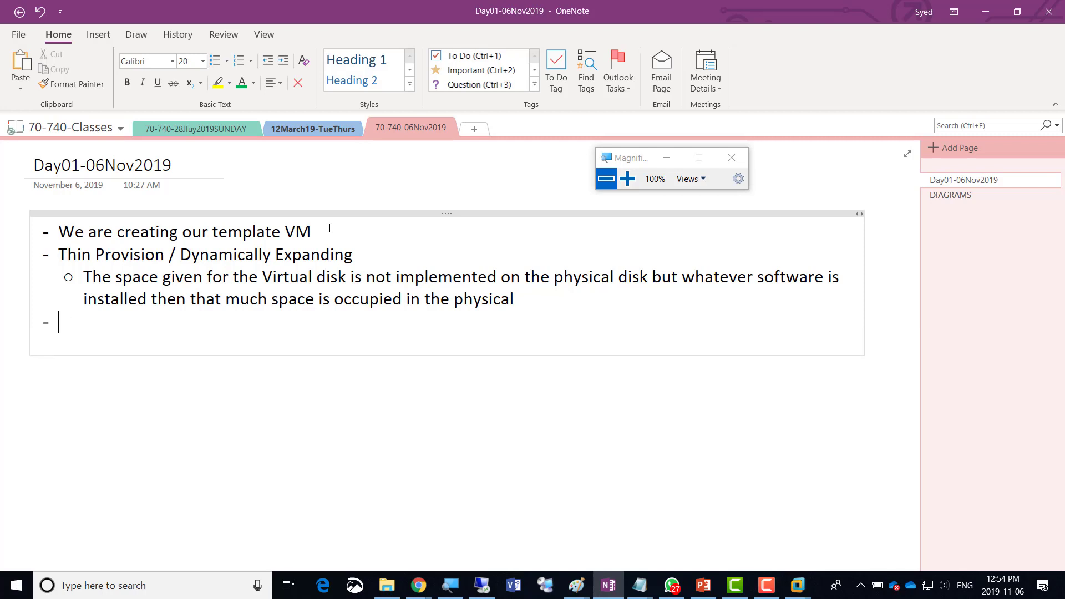
type("Thick P")
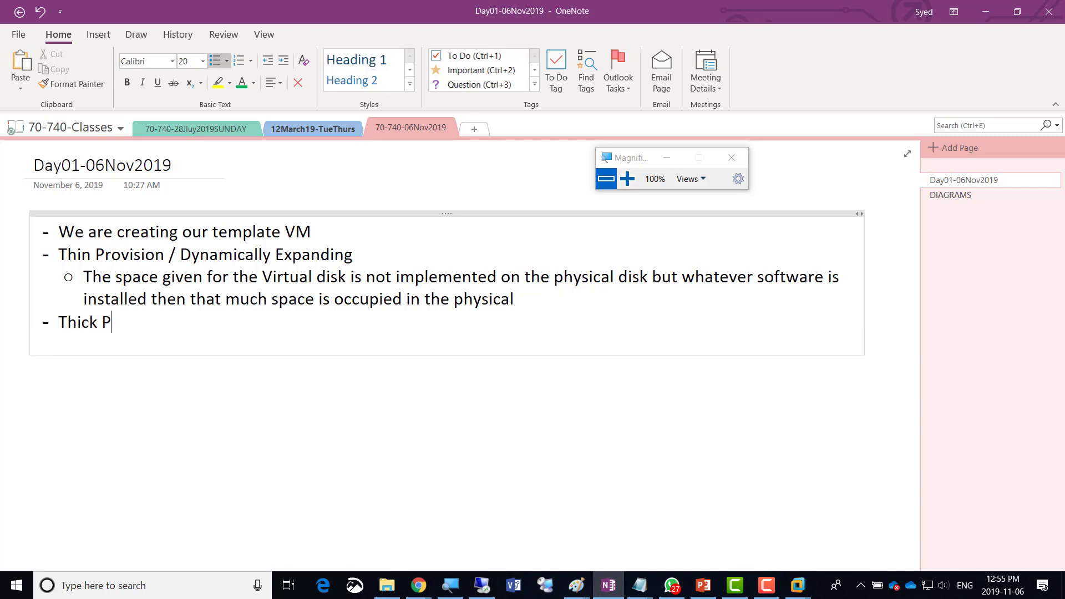
type("rovision / Fixed Disk")
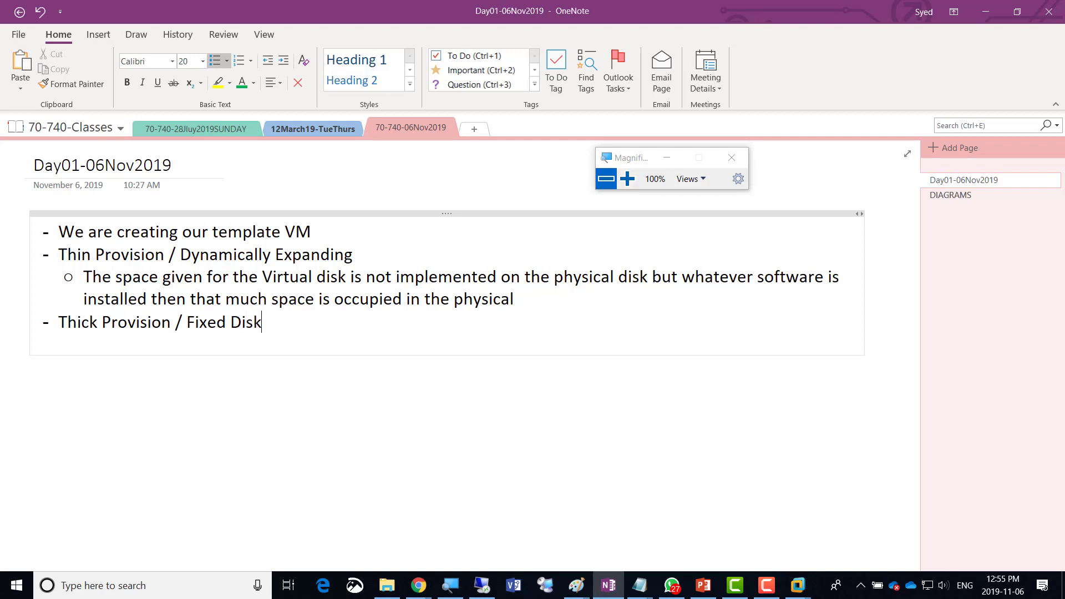
key("Return")
key("Tab")
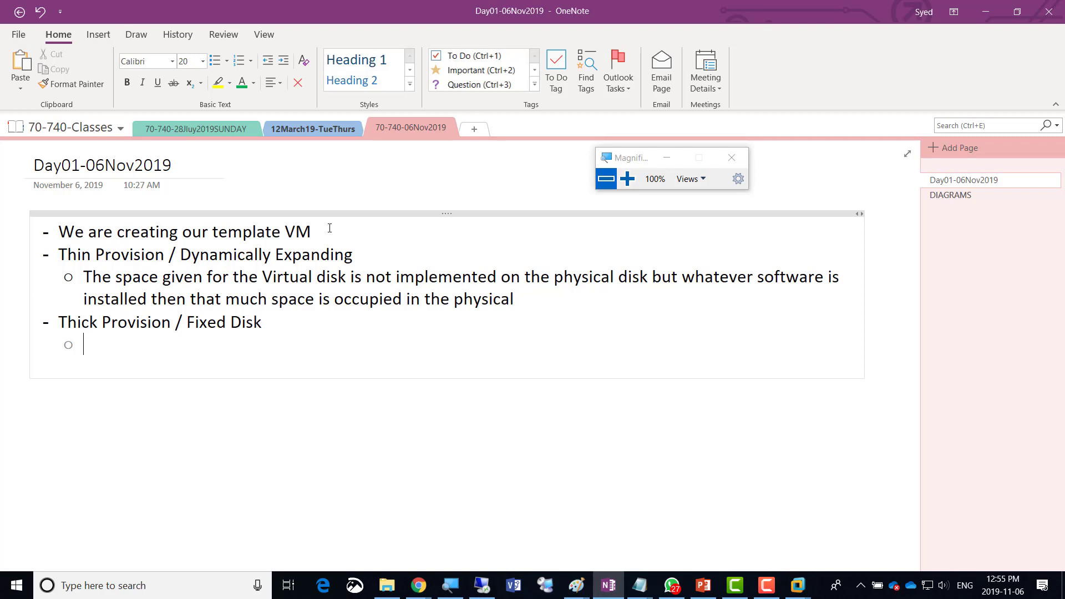
Cancel the local New Virtual Machine Wizard and close that VMware Workstation window.
key("alt+Tab")
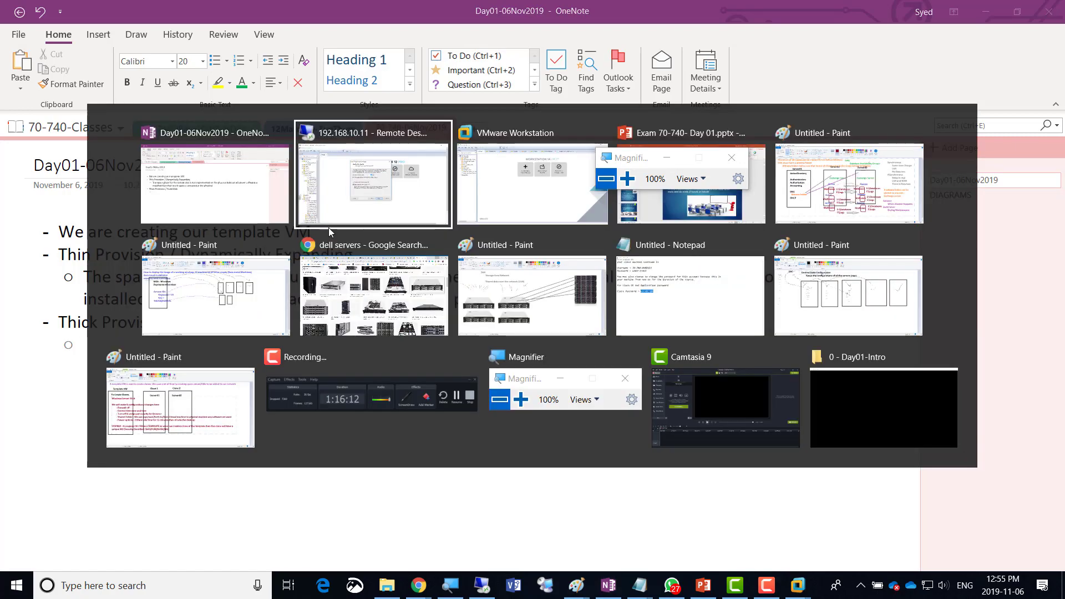
key("alt+Tab")
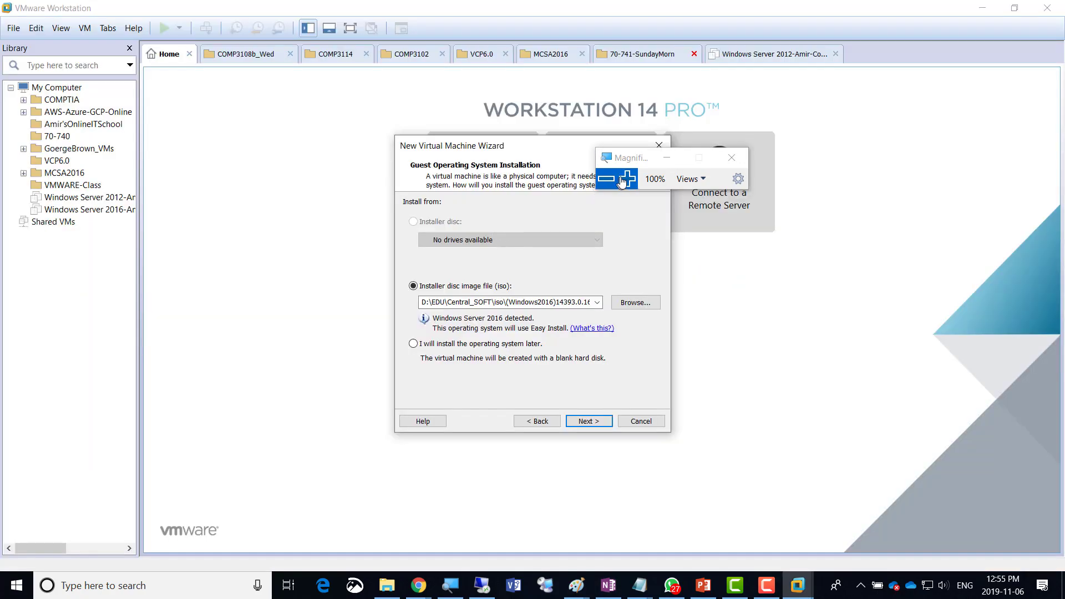
left_click(628, 178)
left_click(628, 178)
left_click(627, 178)
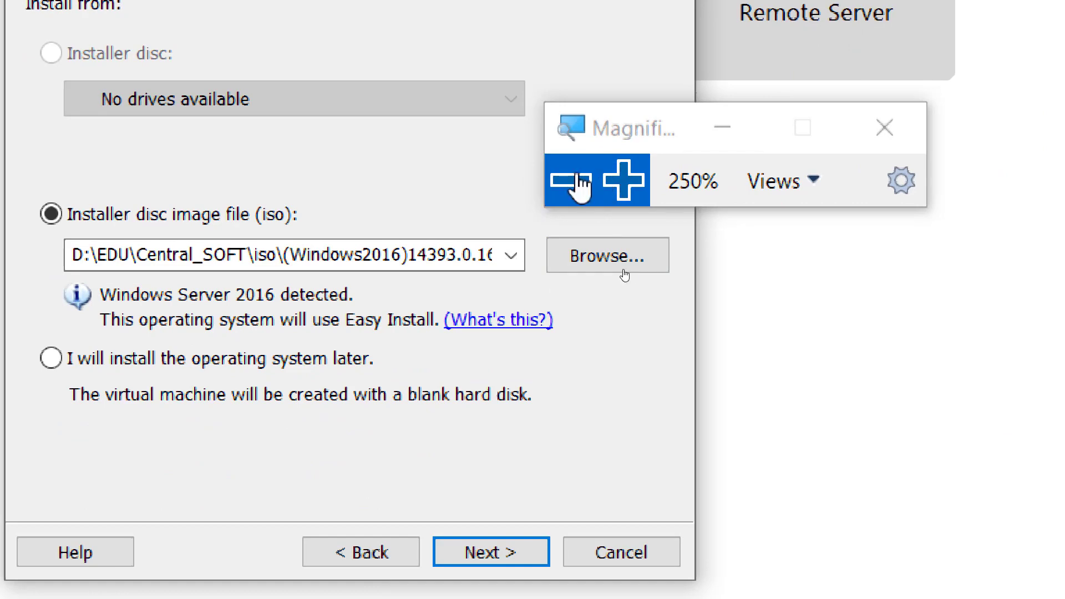
left_click(571, 179)
left_click(571, 179)
left_click(571, 178)
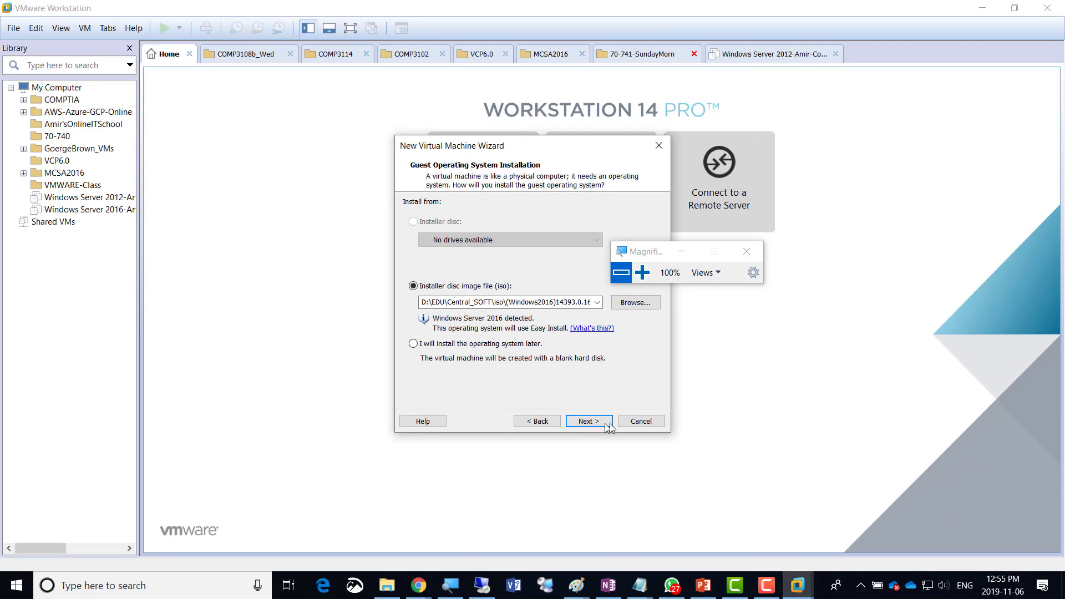
left_click(640, 421)
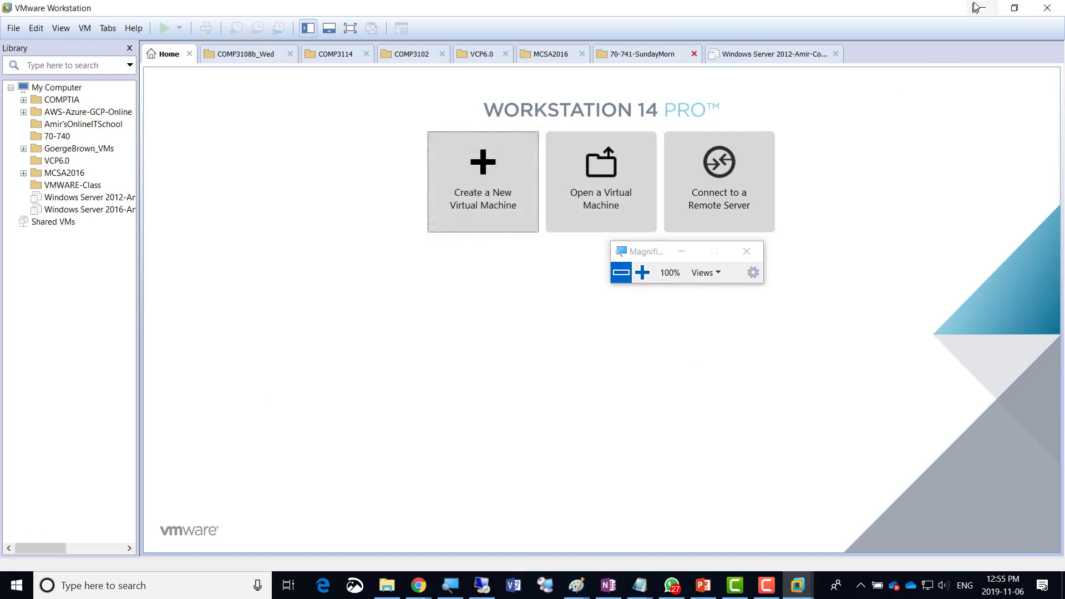
left_click(1047, 8)
key("alt+Tab")
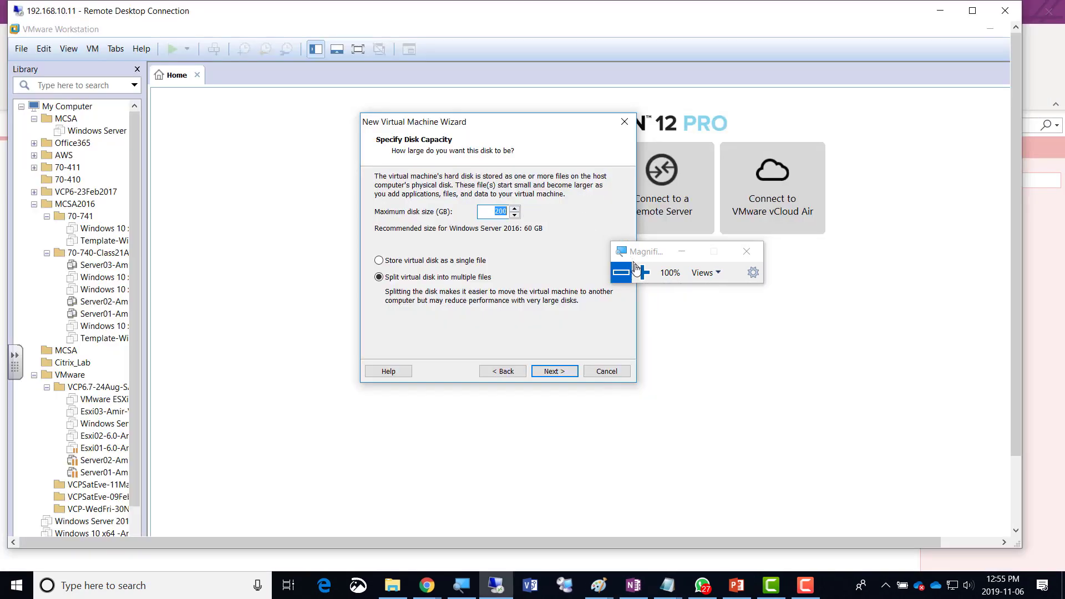
Highlight 200 in the remote wizard's Maximum disk size (GB) field, then restore normal magnification.
left_click(643, 272)
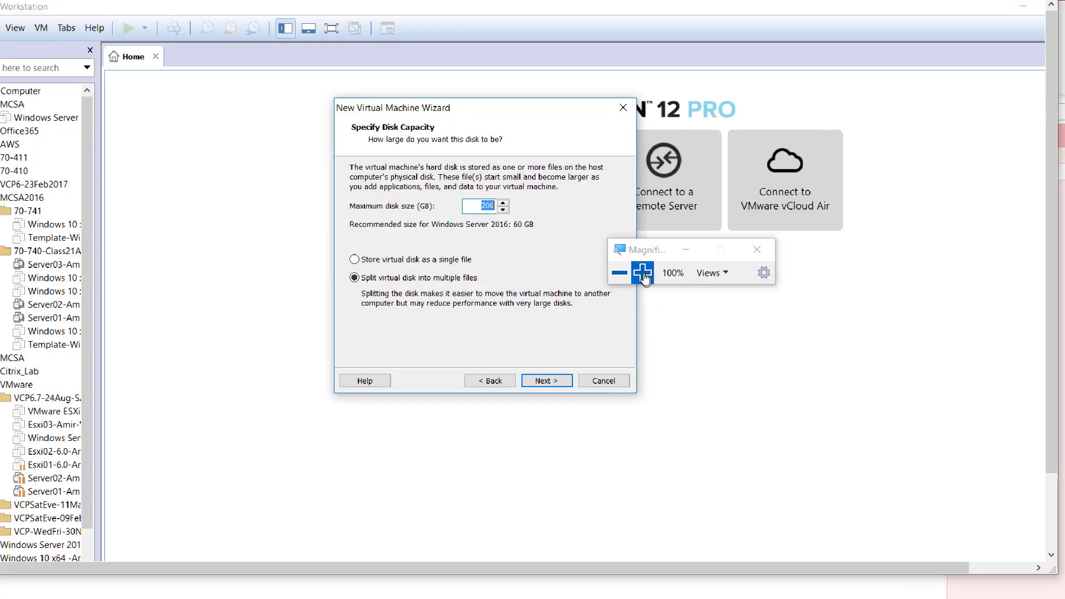
left_click(642, 272)
left_click(643, 271)
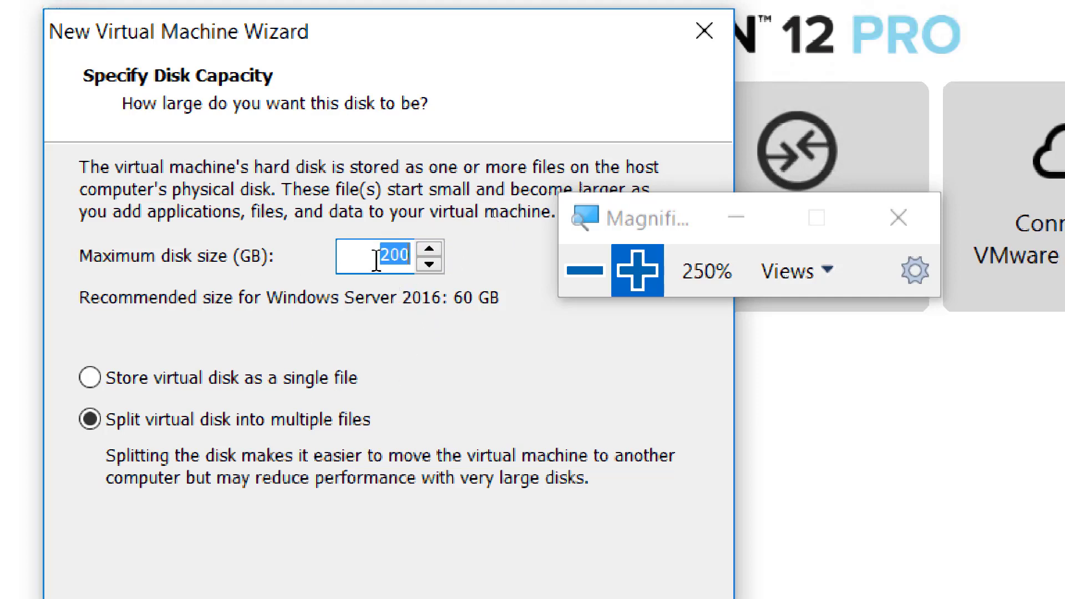
left_click_drag(371, 254, 413, 255)
left_click_drag(368, 255, 444, 247)
left_click(585, 271)
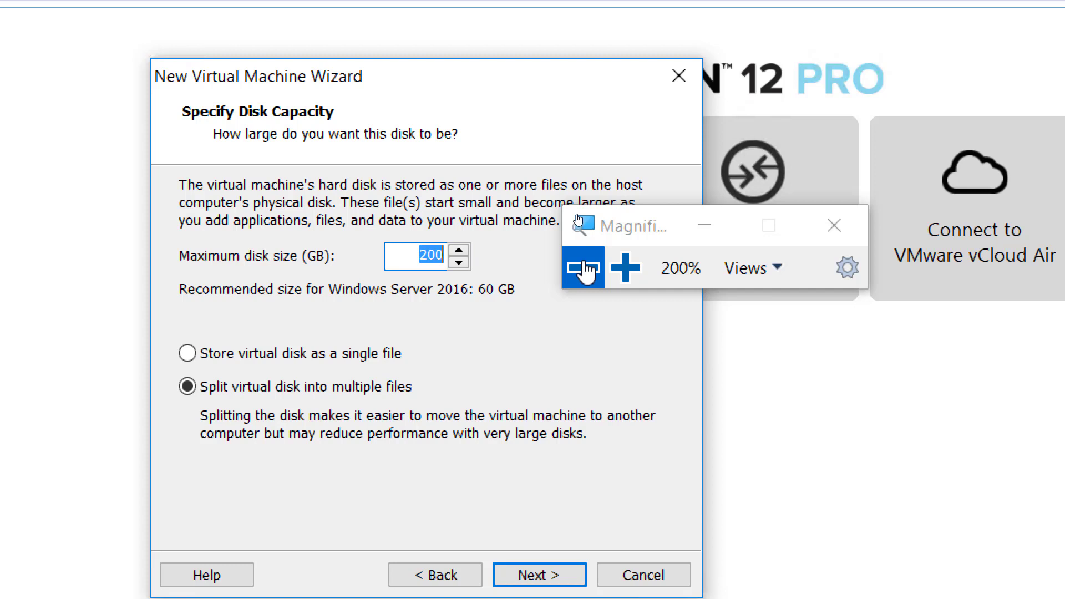
left_click(585, 268)
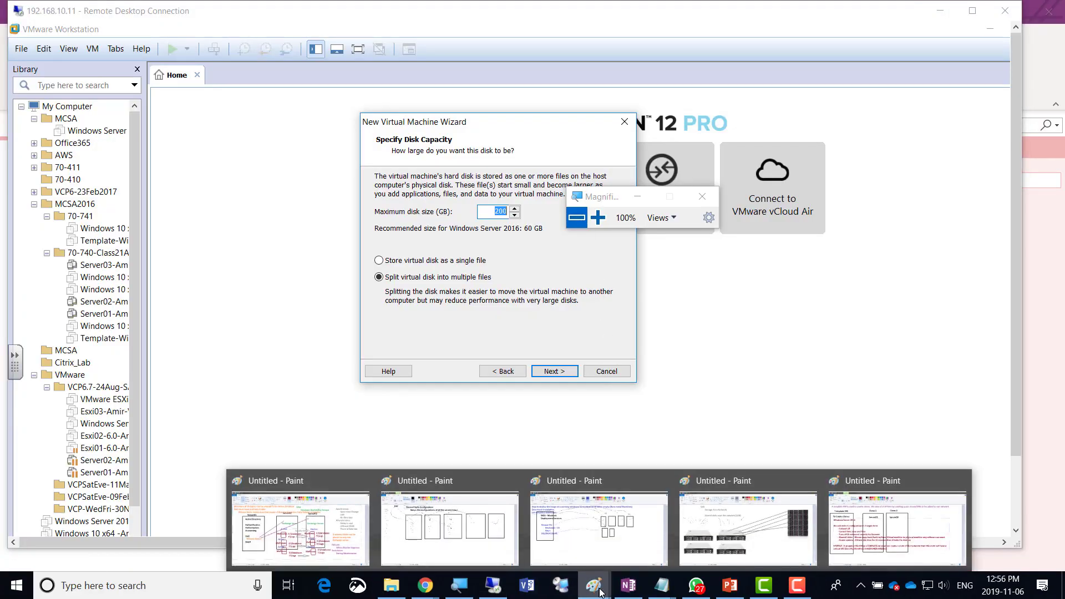
Launch a new, blank Paint window from the Paint taskbar jump list.
left_click(563, 543)
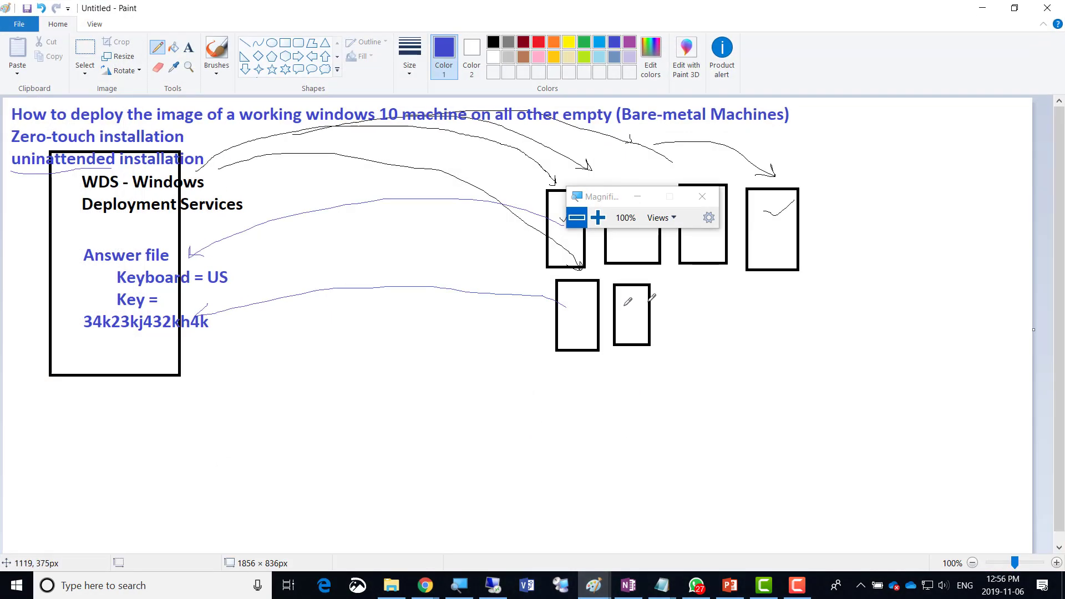
mouse_move(594, 592)
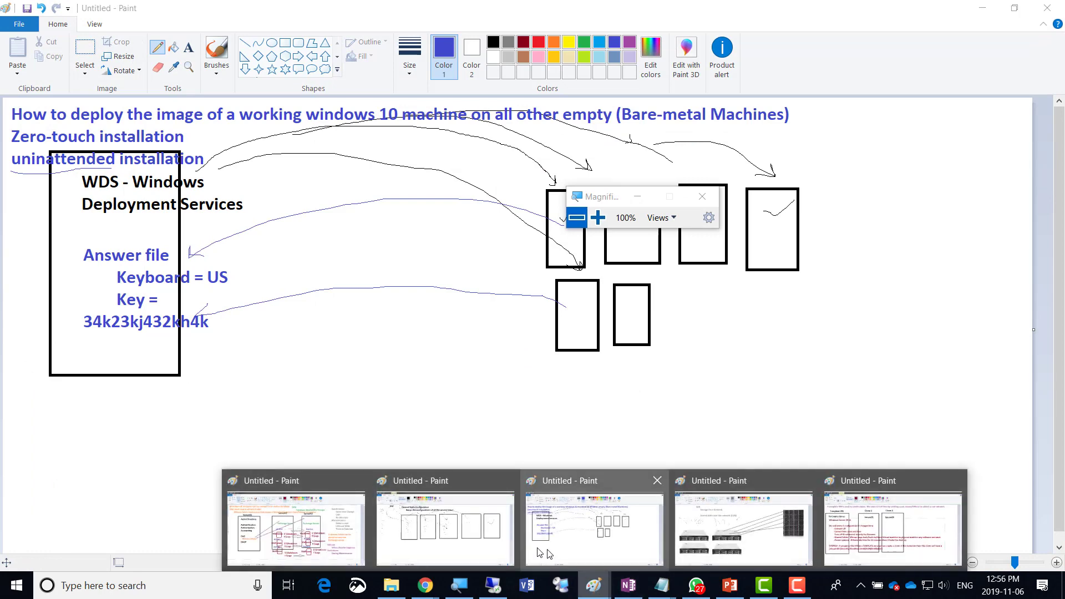
left_click(447, 494)
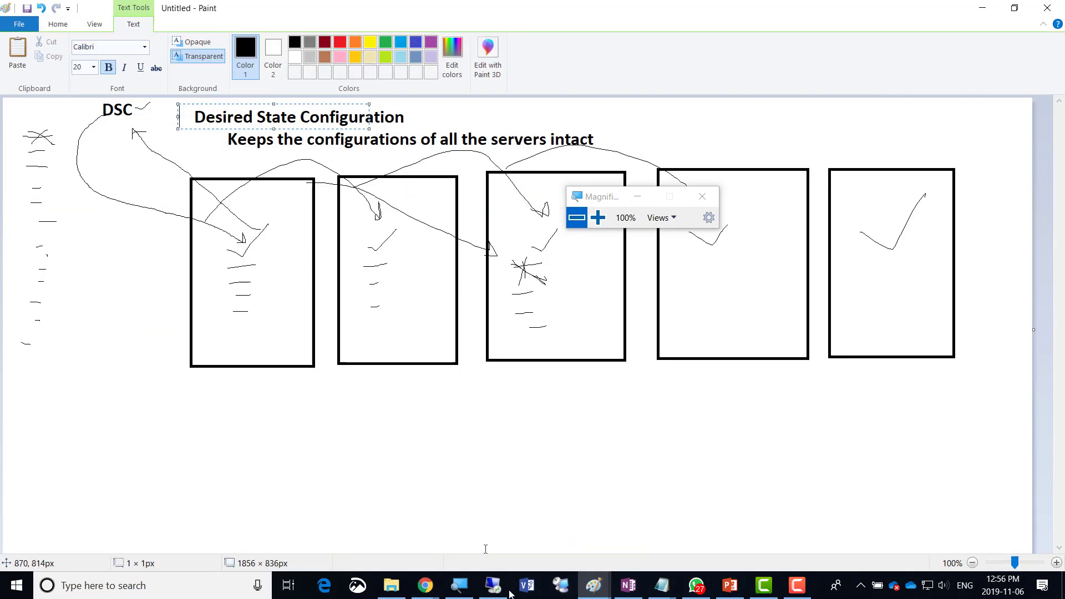
left_click(598, 591)
right_click(597, 591)
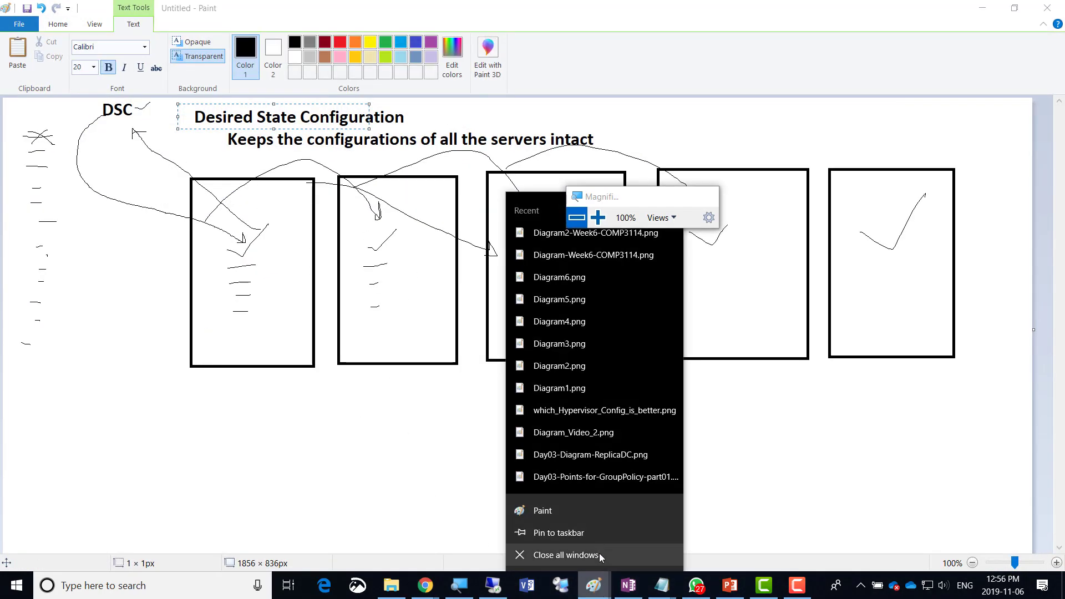
left_click(577, 517)
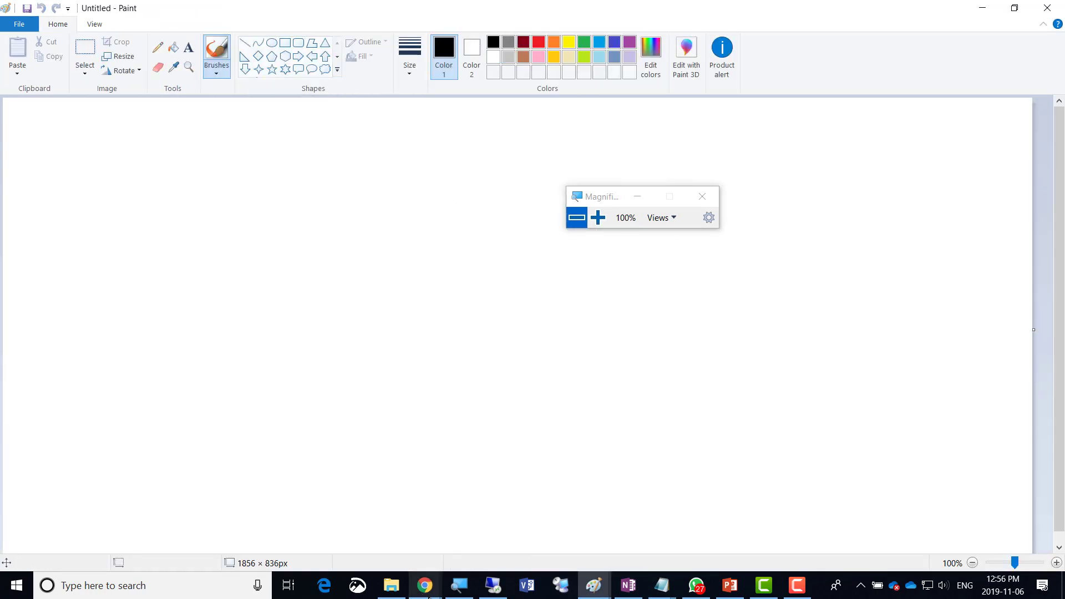
Copy the rack server image from OneNote's DIAGRAMS page and return to the blank Paint window.
left_click(628, 586)
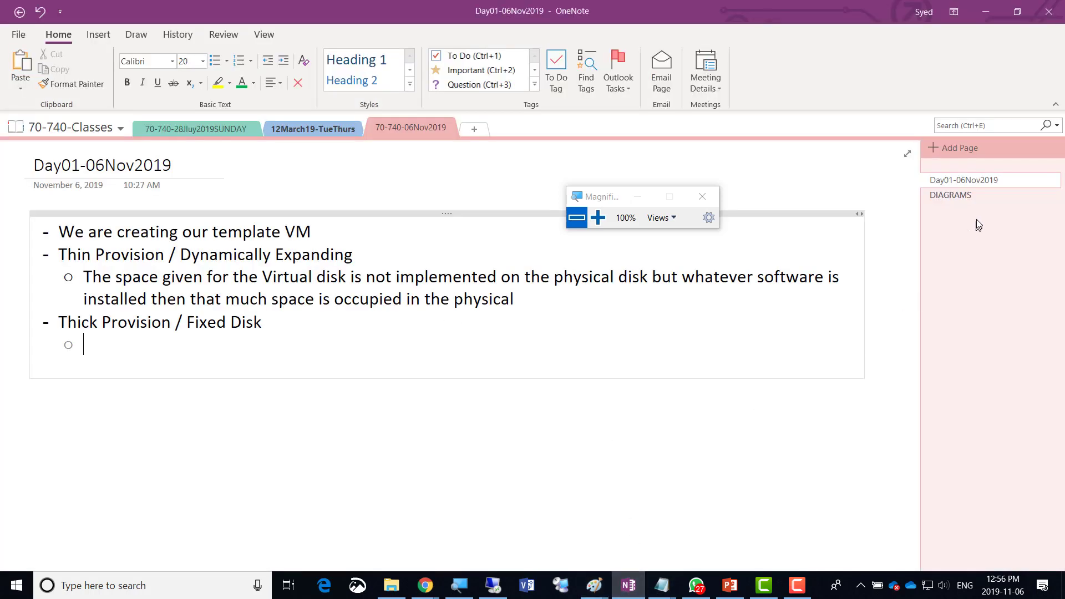
left_click(965, 197)
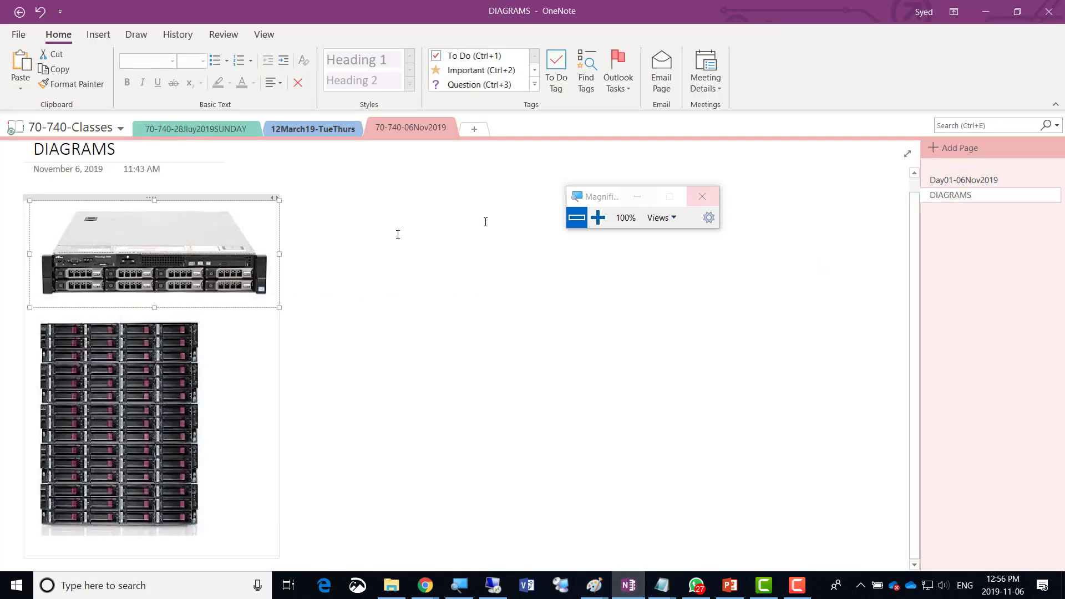
right_click(115, 274)
left_click(144, 298)
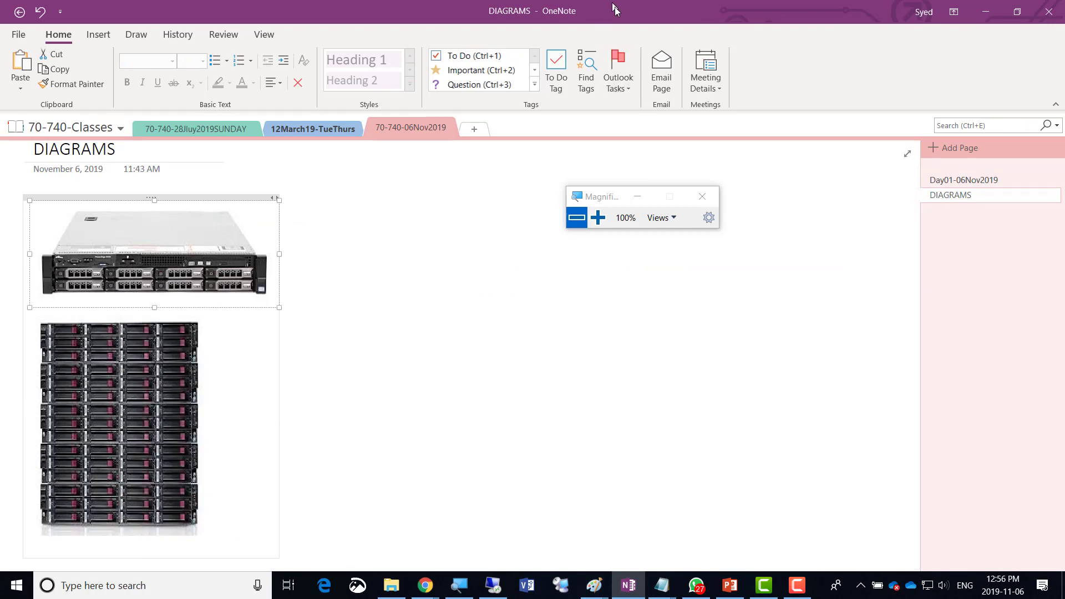
mouse_move(591, 593)
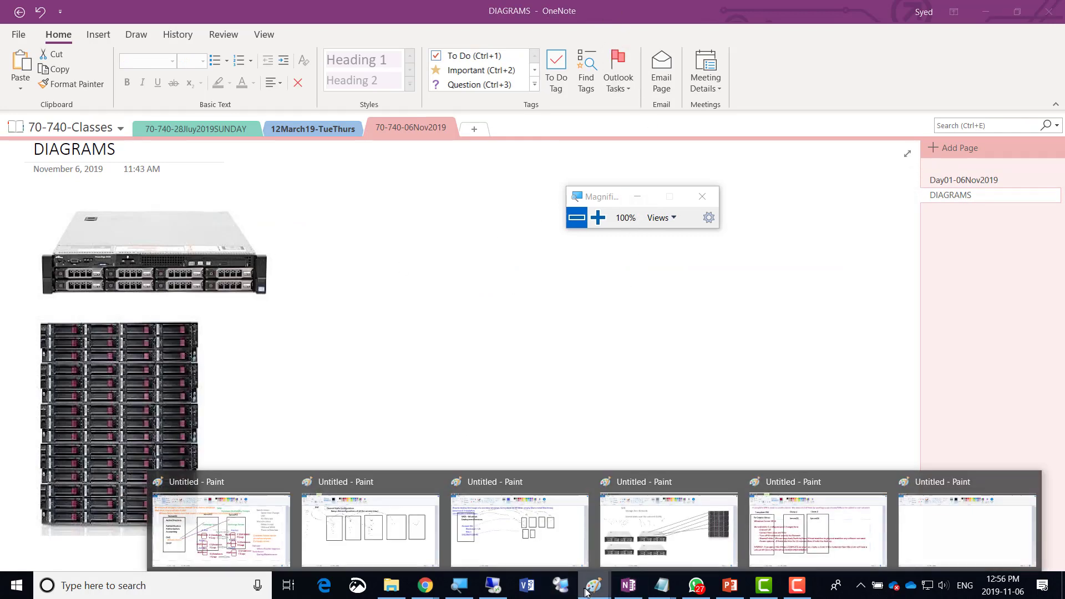
left_click(991, 532)
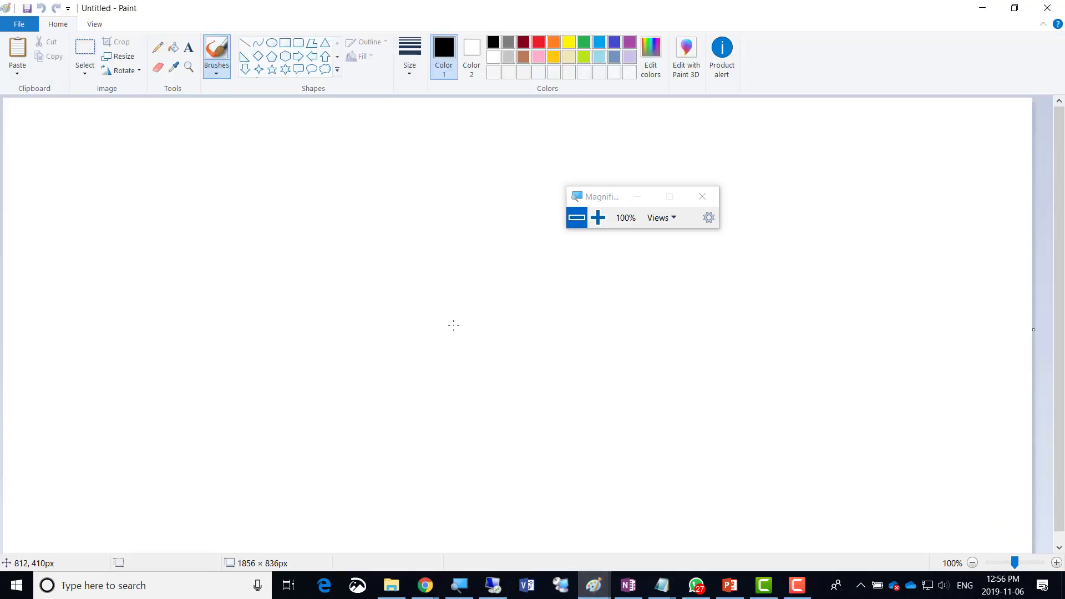
Paste the rack server image at the canvas centre and draw a tall blue box above it.
key("ctrl+v")
left_click_drag(109, 135, 422, 280)
left_click(598, 45)
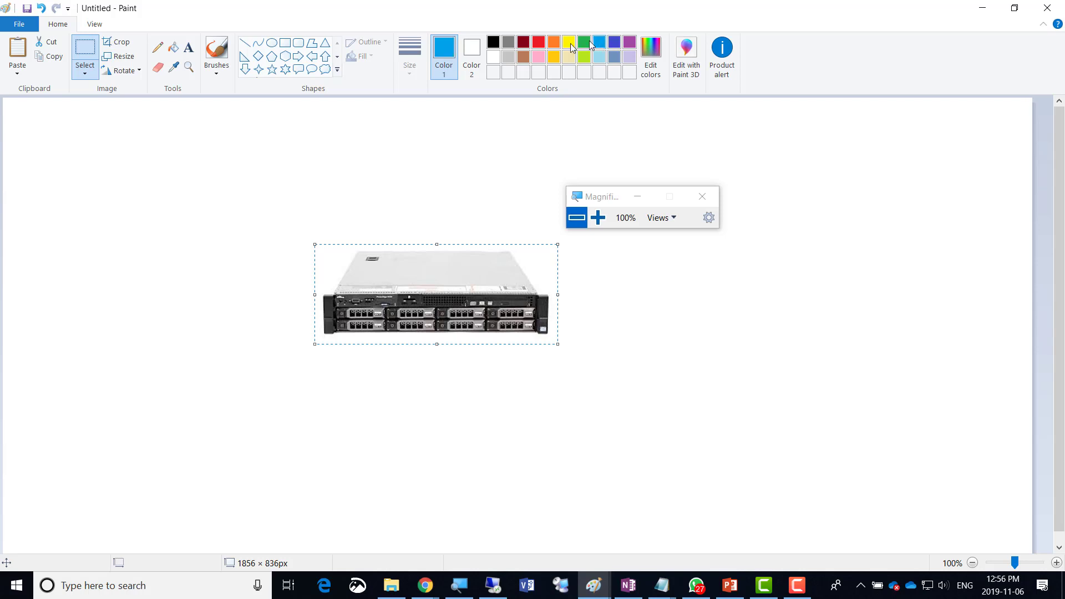
left_click(284, 42)
left_click_drag(377, 157, 415, 226)
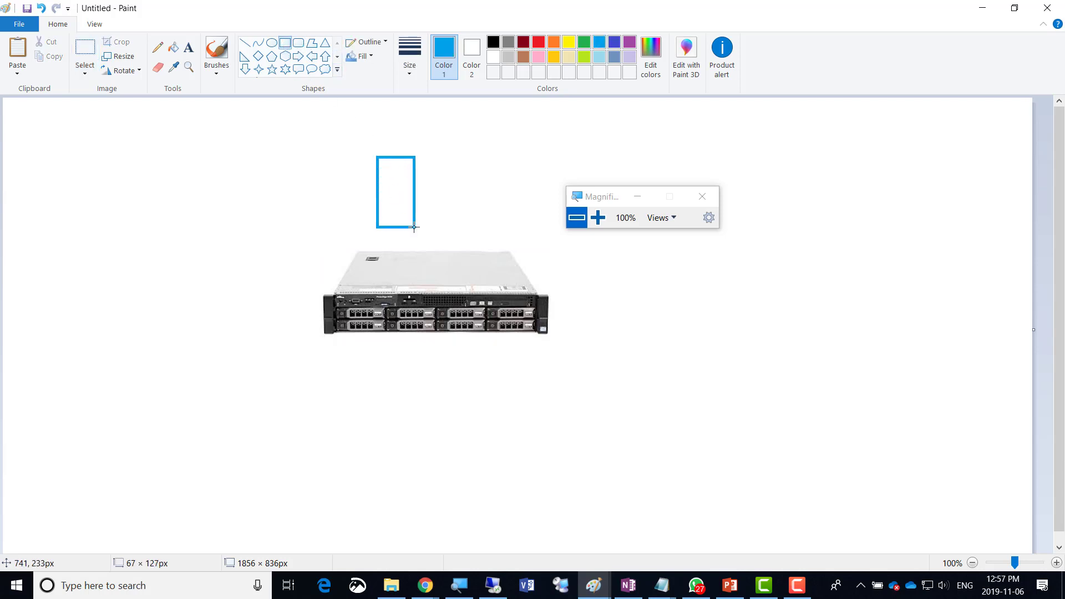
left_click(451, 167)
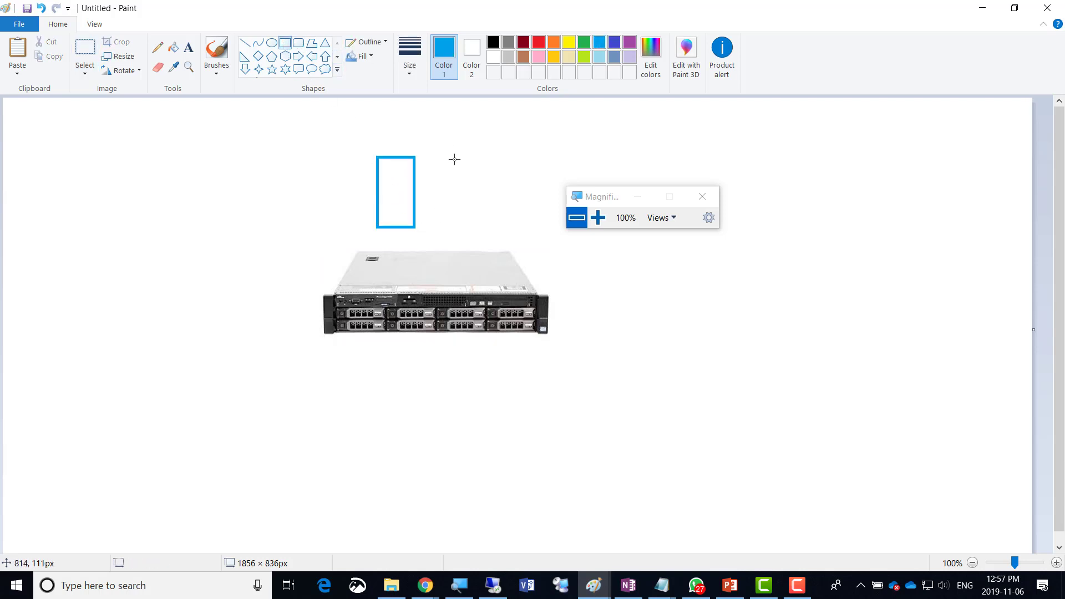
Draw a line from the tall box's bottom corner ending in a small second box.
left_click(245, 43)
left_click_drag(398, 212, 421, 228)
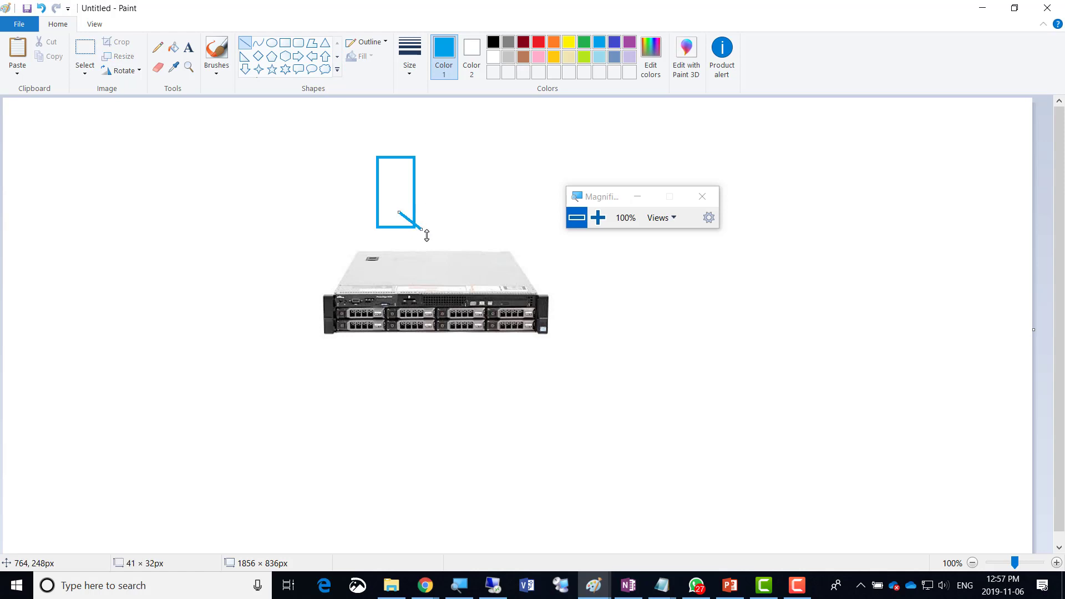
left_click(285, 43)
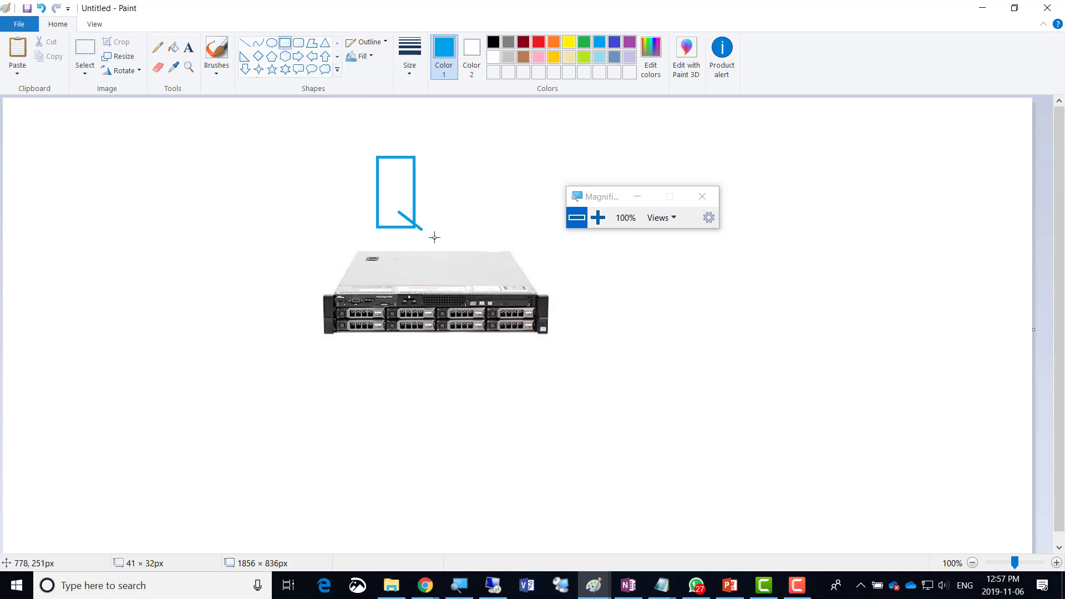
left_click_drag(422, 221, 453, 242)
left_click(468, 211)
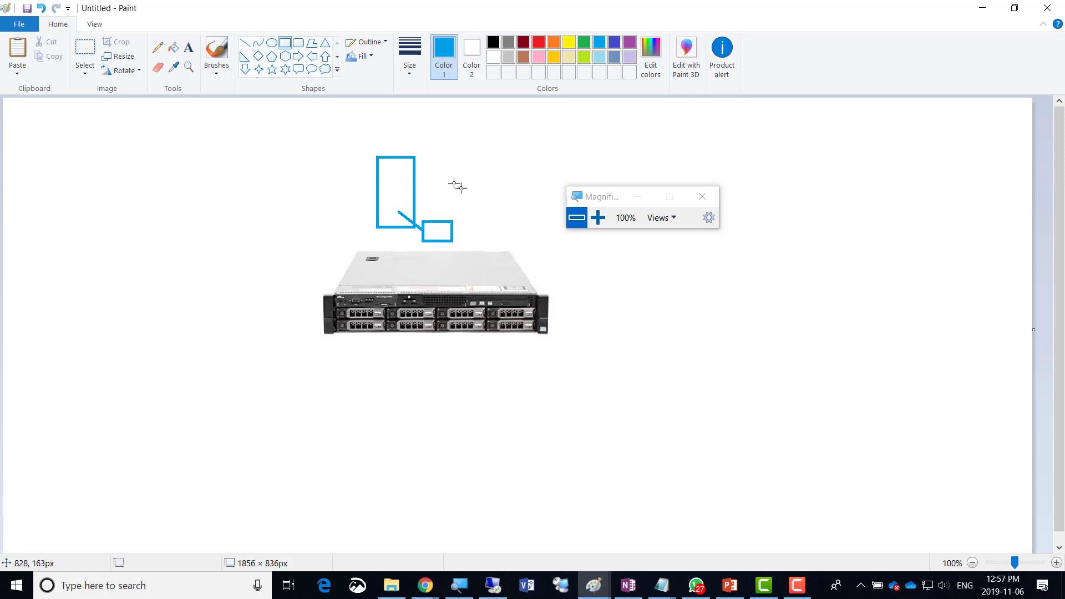
Label the tall box 'VM' and the small box 'vDisk'.
left_click(189, 47)
left_click(391, 176)
type("VM")
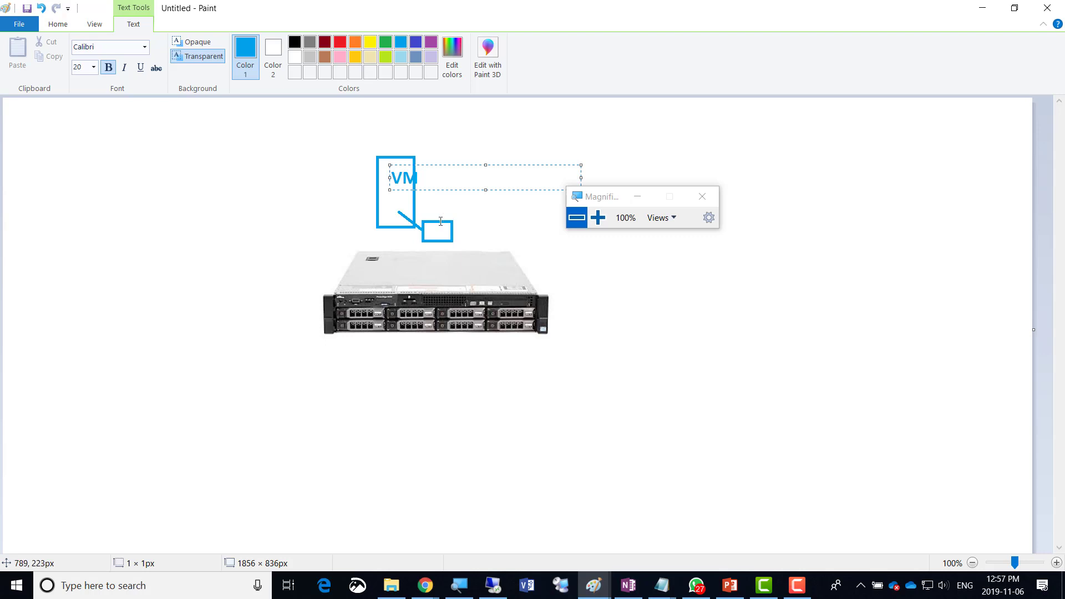
left_click(456, 227)
left_click(456, 227)
type("vDisk")
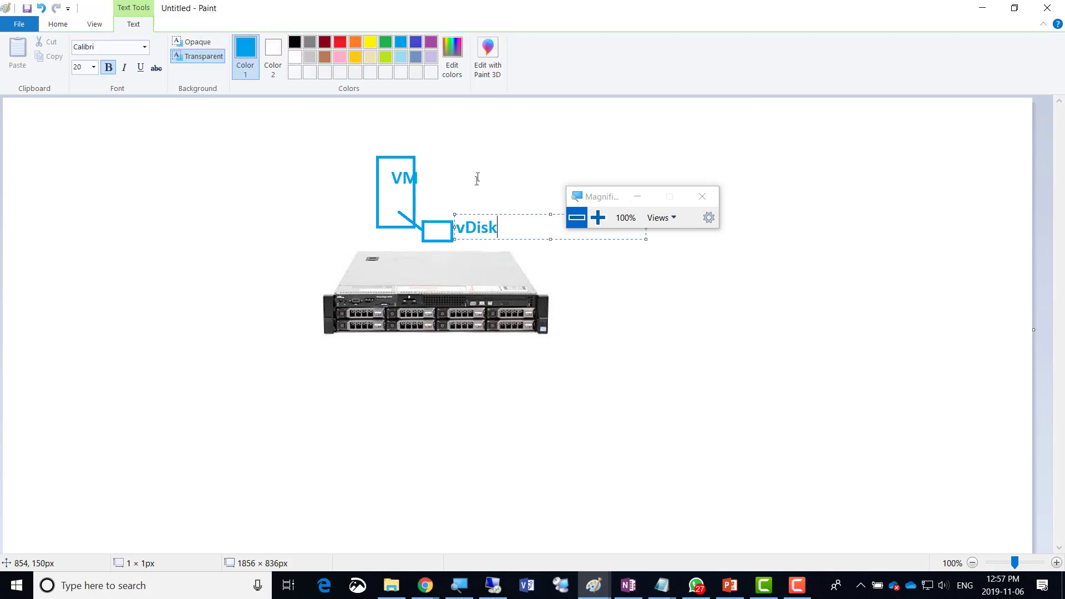
left_click(484, 141)
Add the heading 'Thin Provisioned' above the diagram.
left_click(490, 123)
type("Thin Prov")
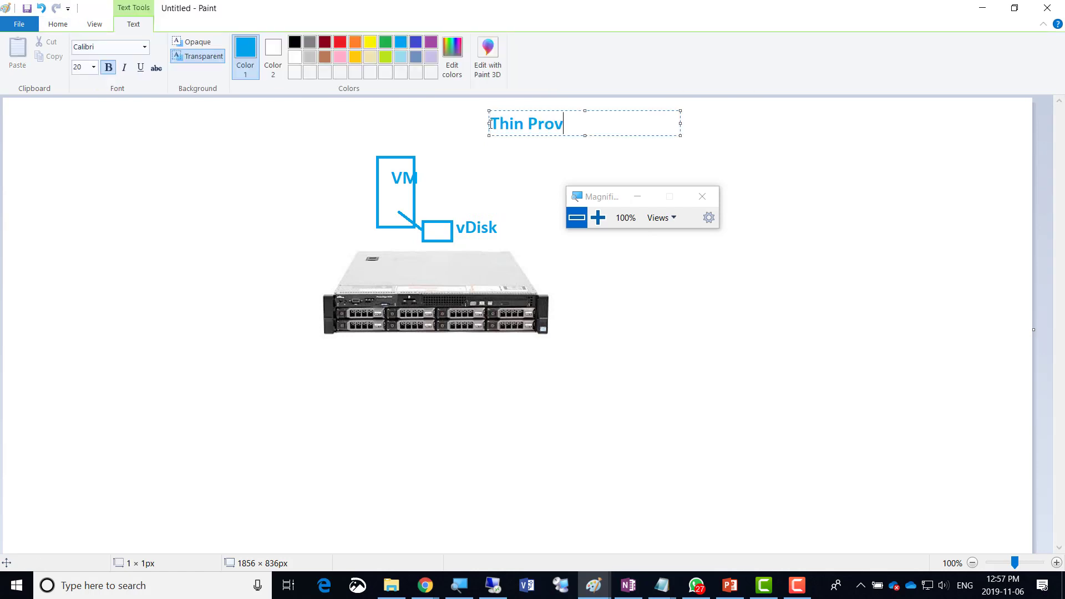
type("isioned")
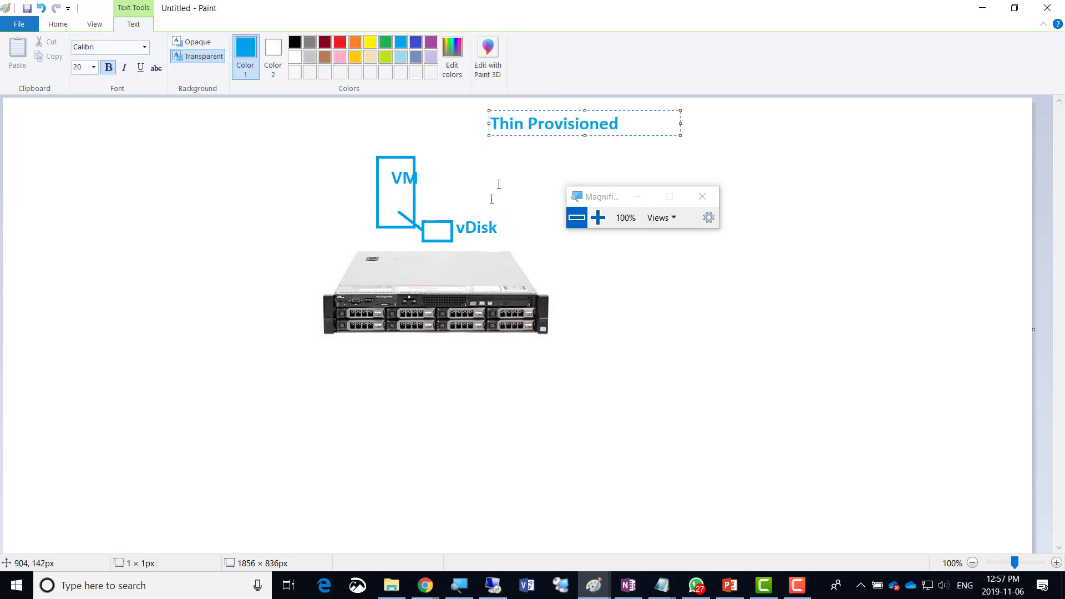
left_click_drag(617, 198, 921, 137)
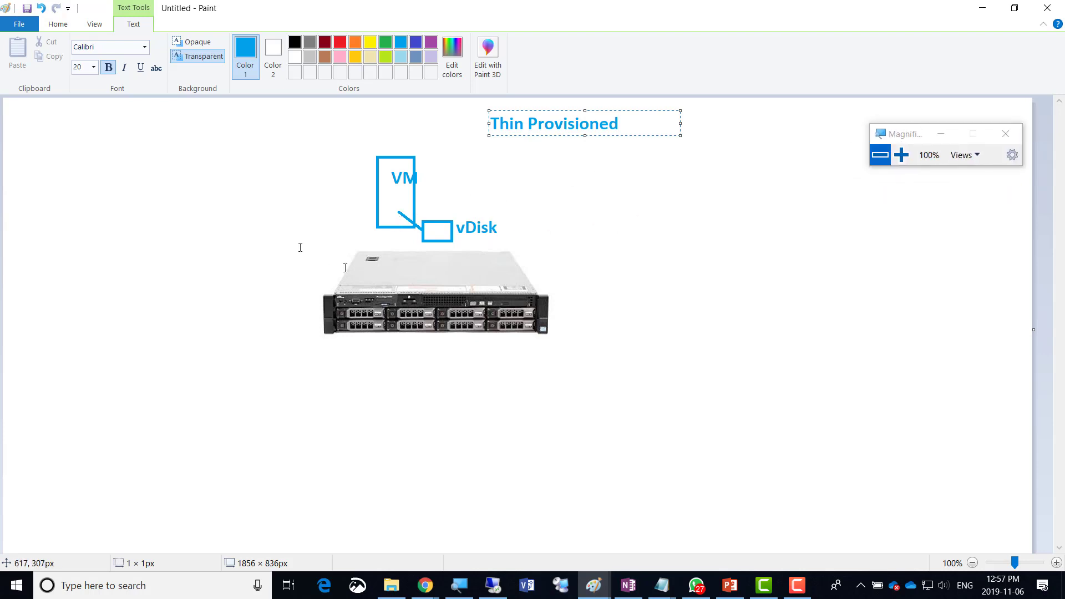
left_click(58, 23)
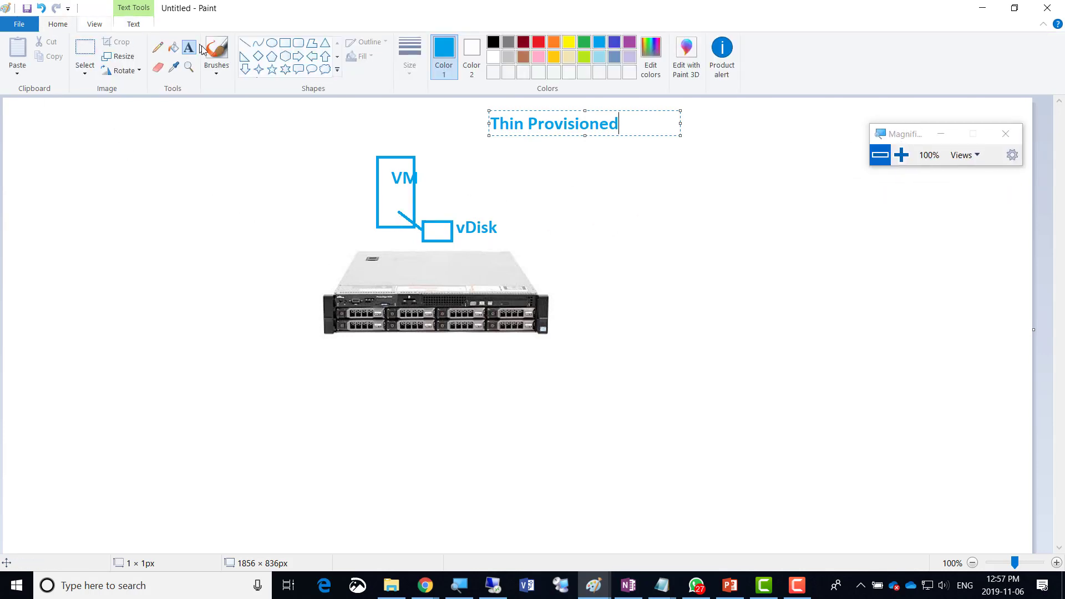
Draw a line from vDisk down to the server and outline one drive bay in red.
left_click(157, 51)
left_click_drag(431, 237, 458, 287)
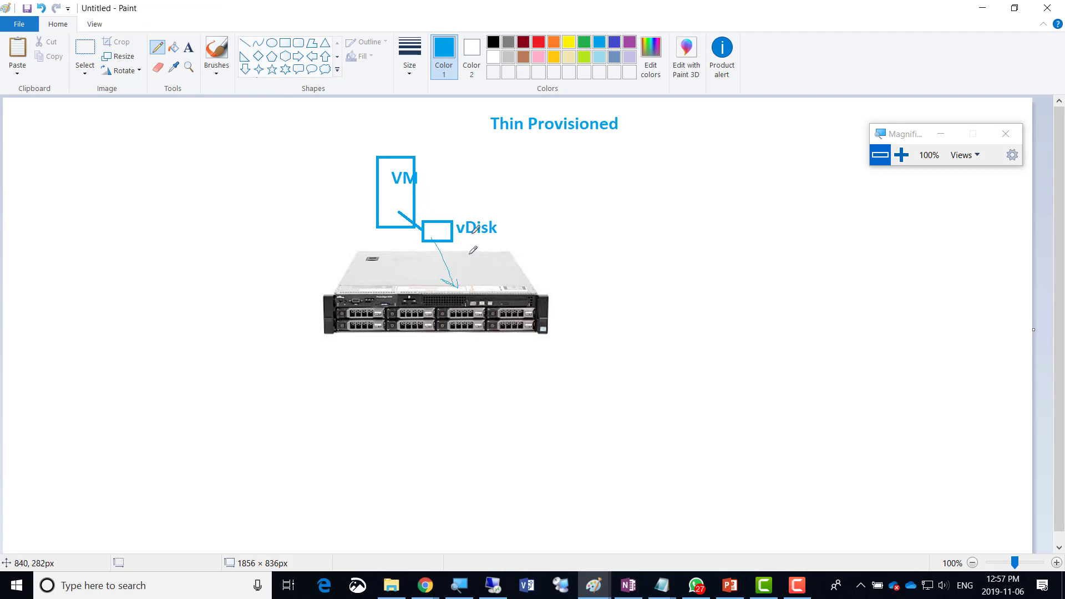
left_click(536, 45)
left_click(284, 43)
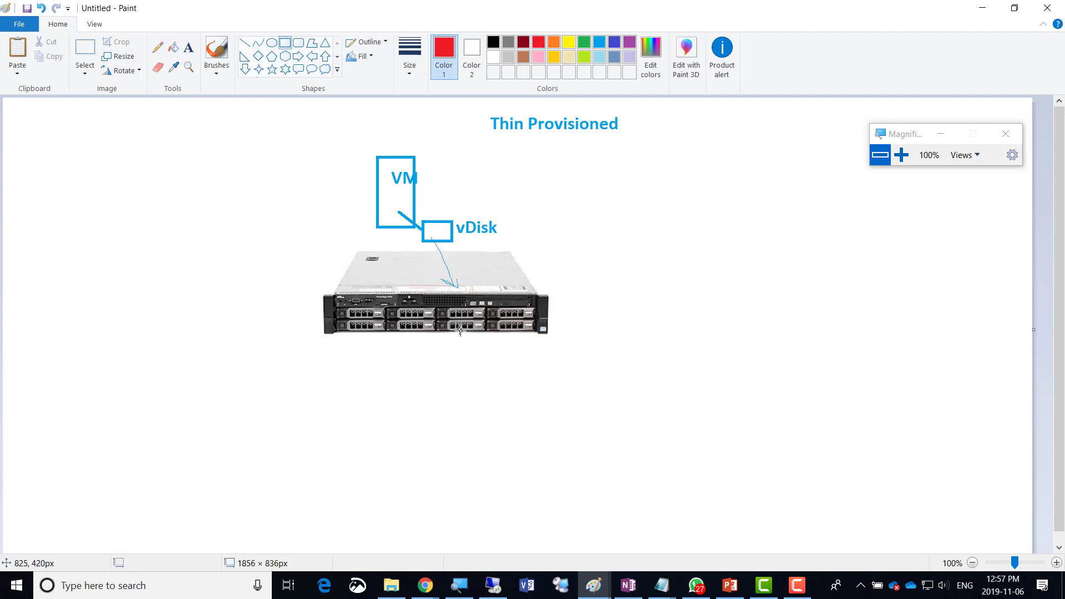
left_click_drag(440, 309, 485, 320)
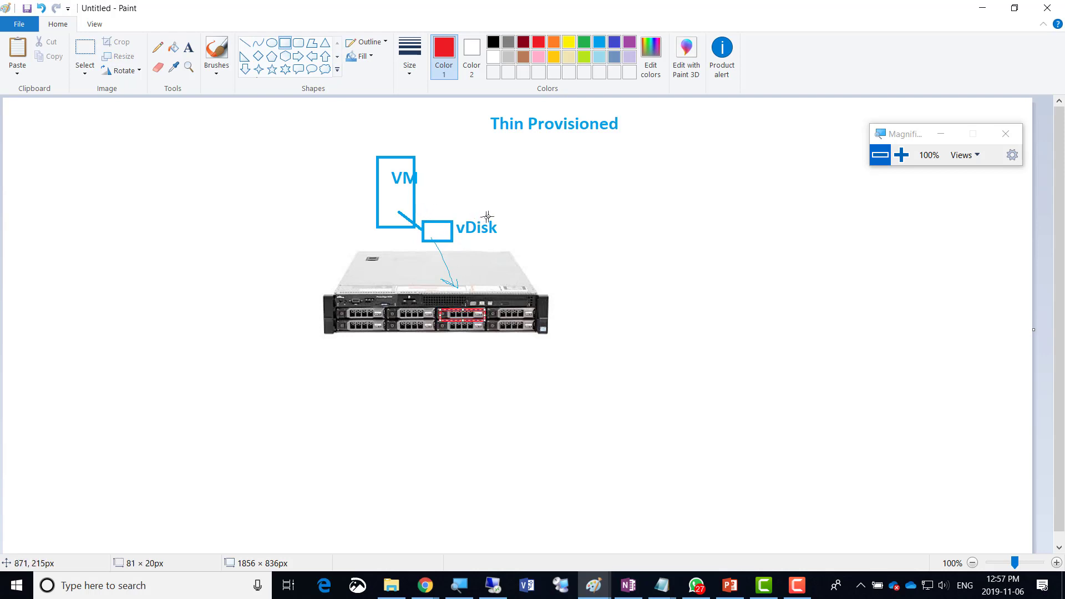
left_click(525, 201)
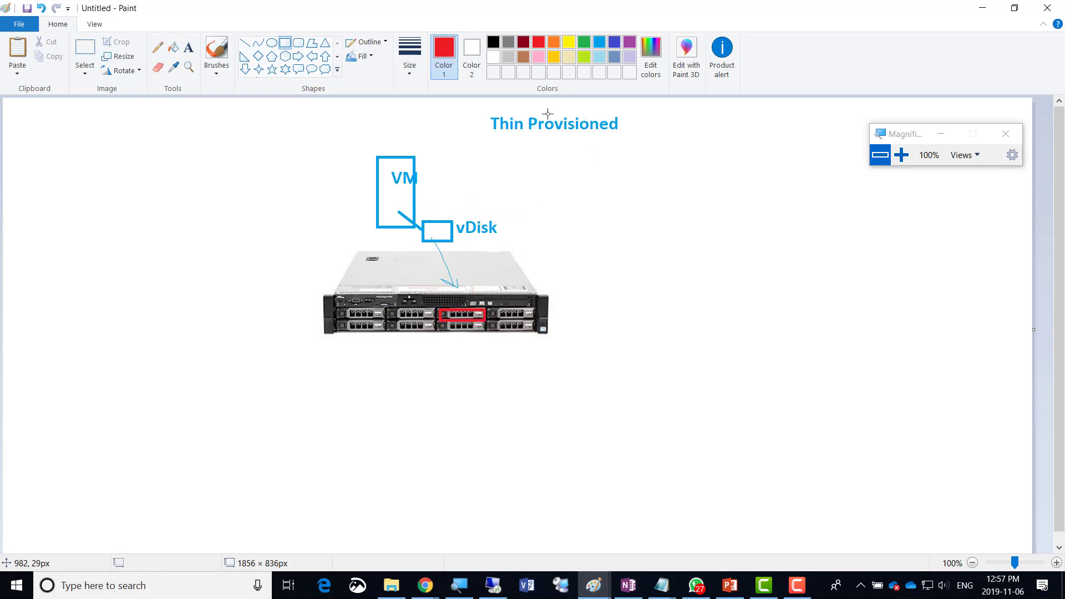
Add the blue two-line note 'Thick Provision is fast / but takes space' below the heading.
left_click(157, 47)
left_click(189, 47)
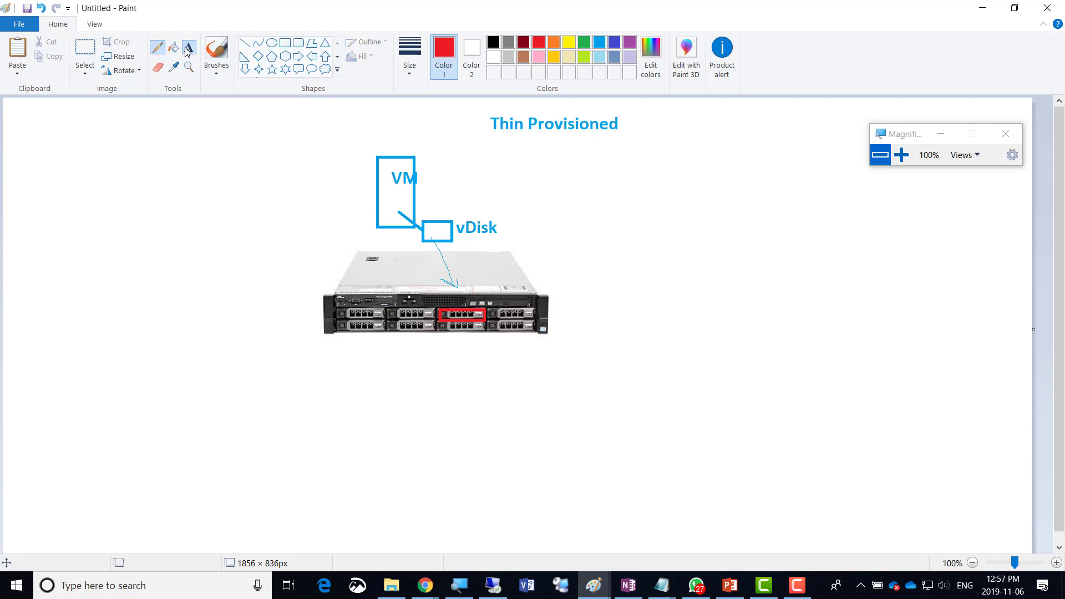
left_click(599, 42)
left_click(495, 164)
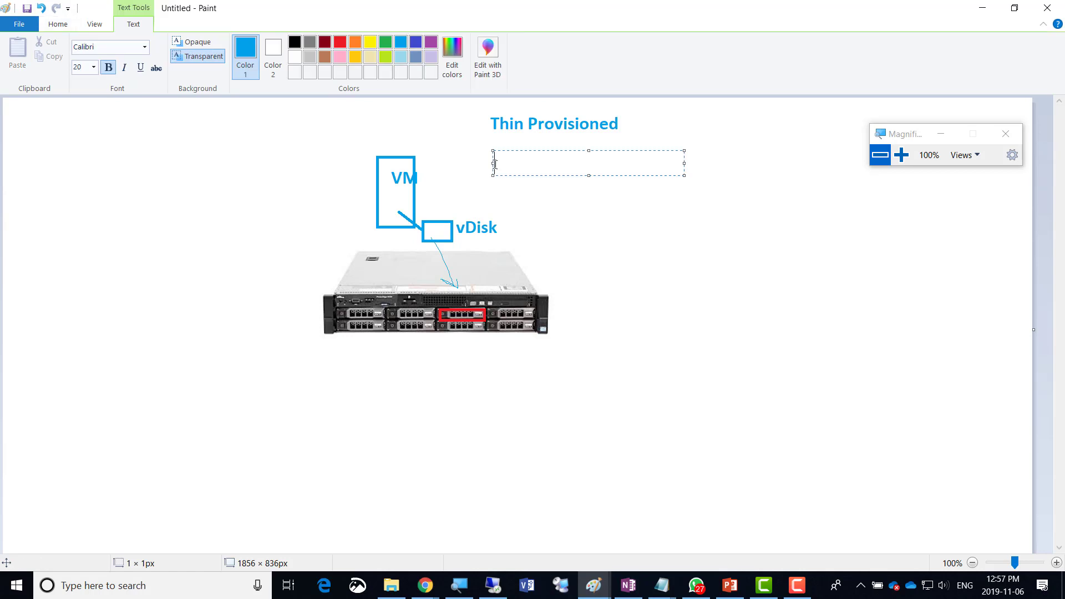
type("Thick Provisio")
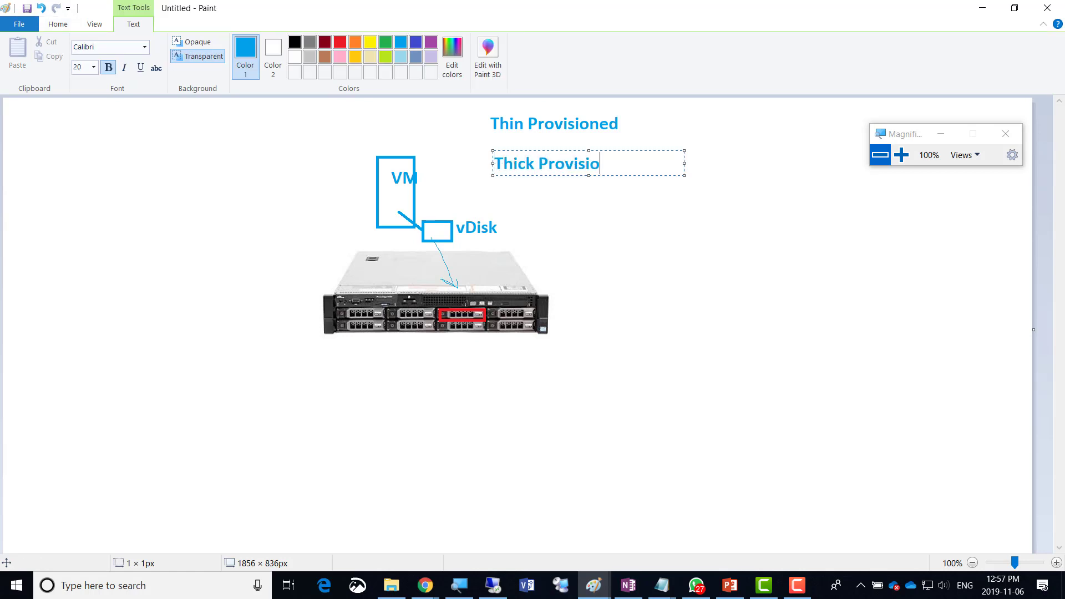
type("n is fast")
key("Return")
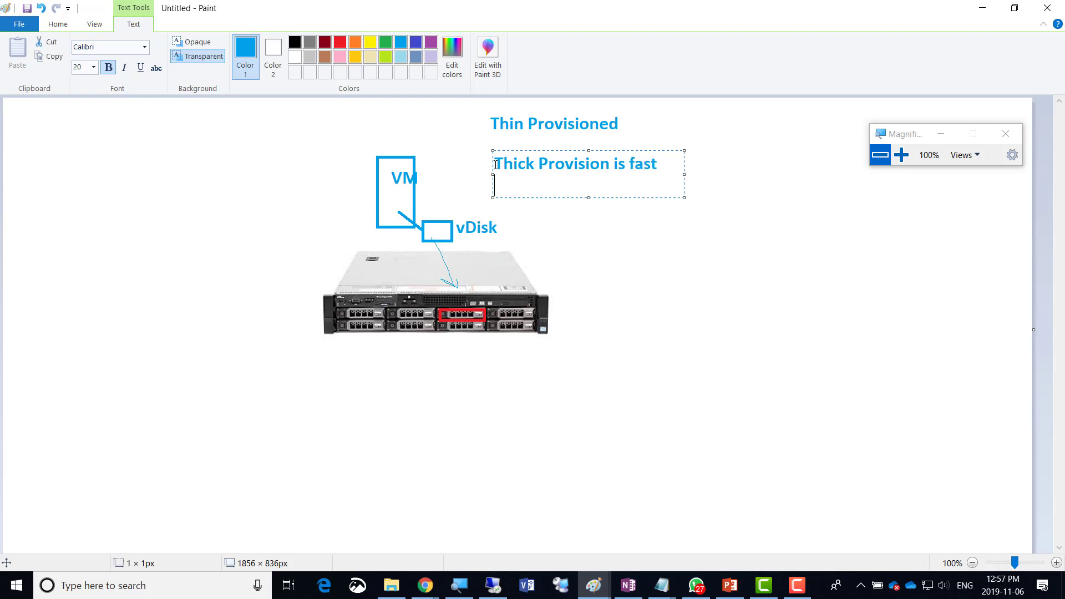
type("but takes space")
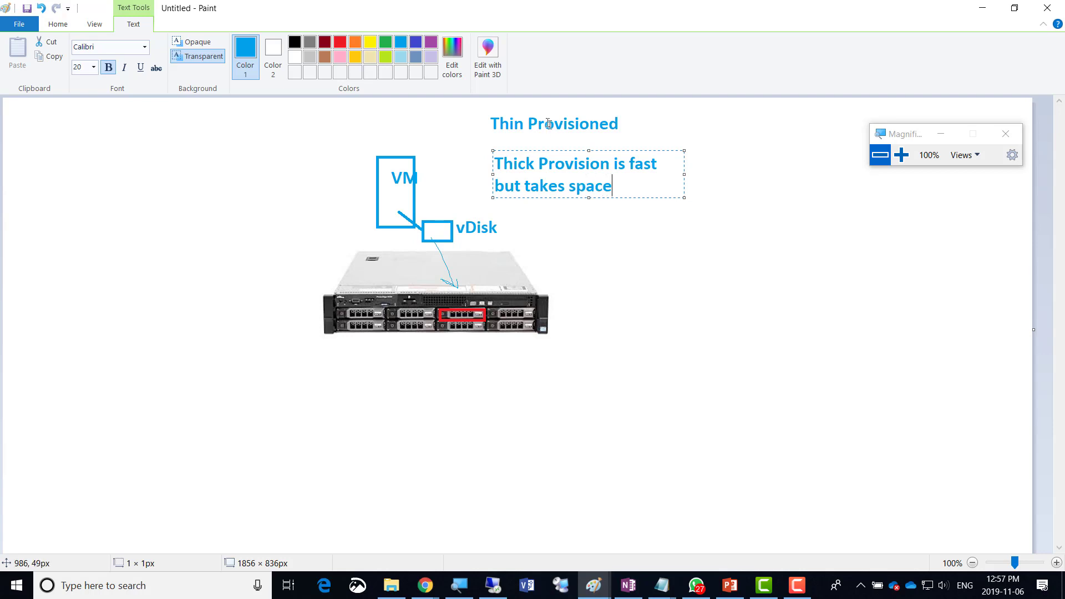
left_click(623, 128)
left_click(630, 128)
Append 'is slow but saves space' after 'Thin Provisioned', aligned with the heading.
left_click(624, 121)
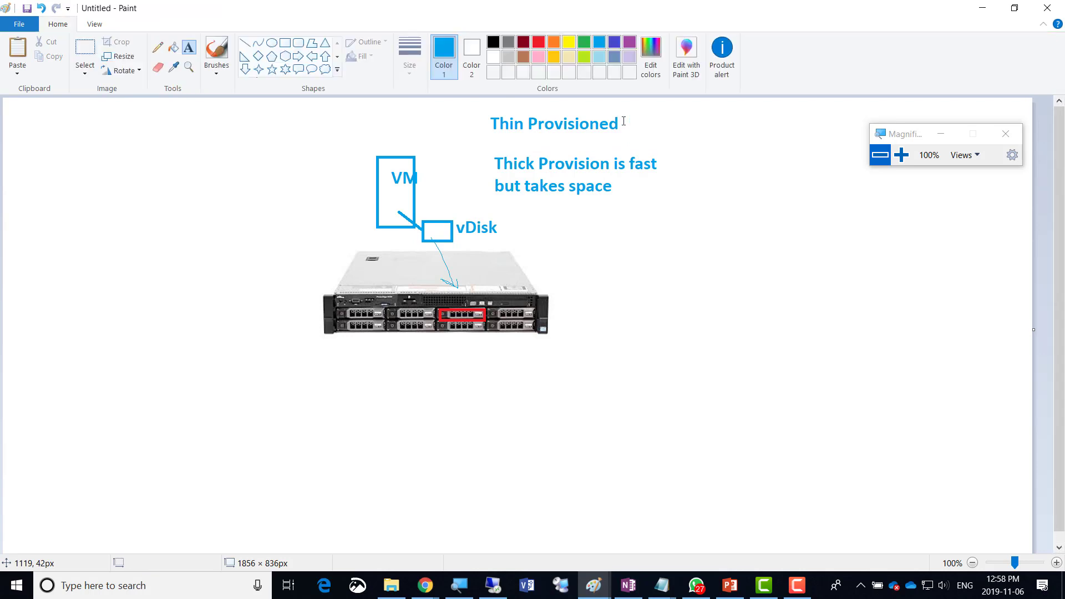
left_click(624, 121)
type("is sl")
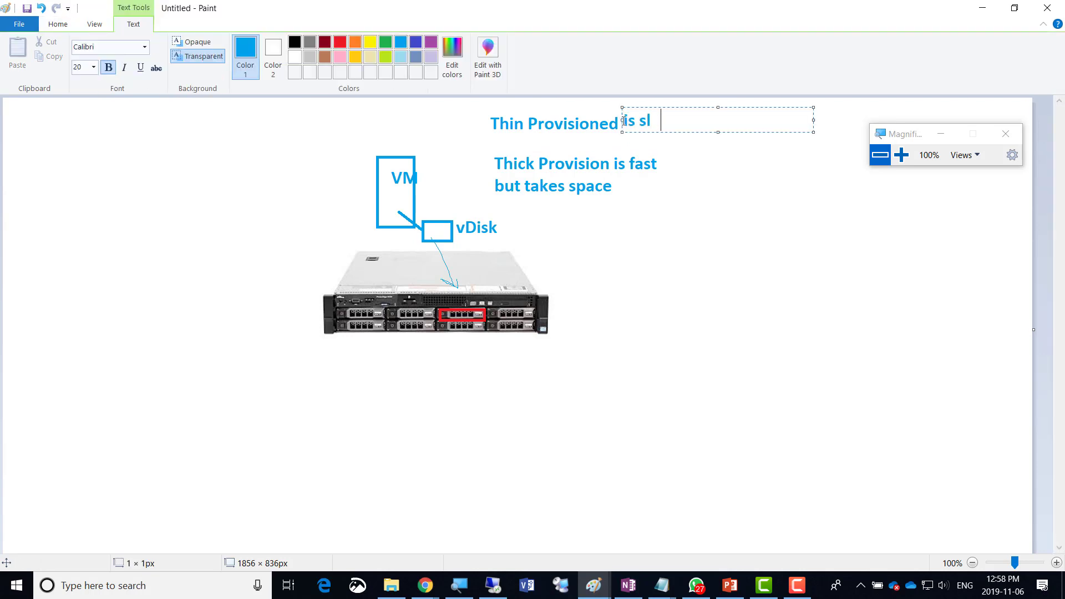
type("ow an")
key("BackSpace")
key("BackSpace")
type("but saves")
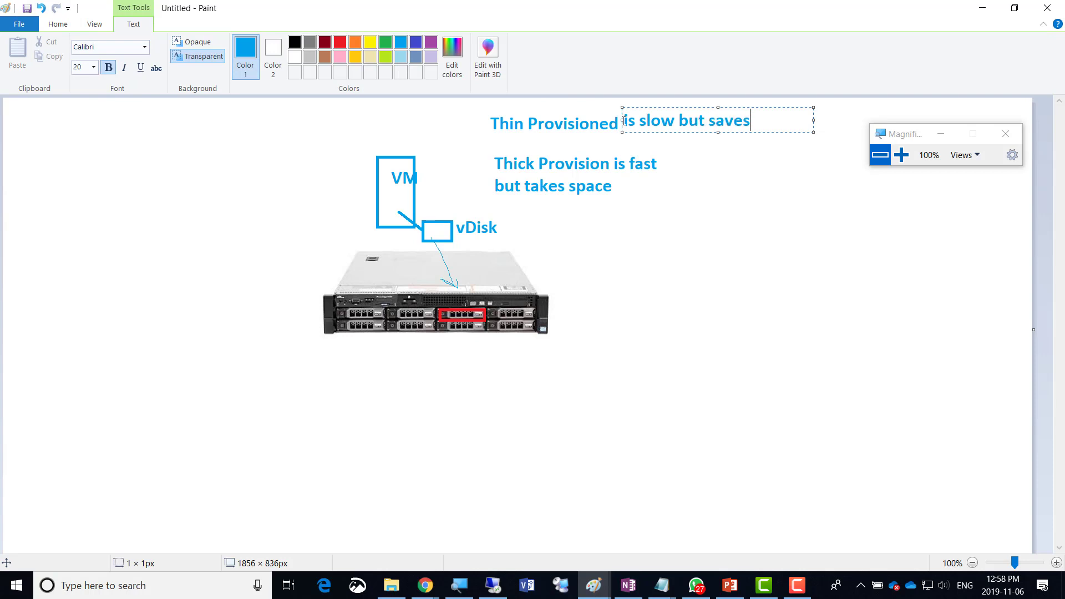
type(" space")
left_click_drag(647, 108, 650, 111)
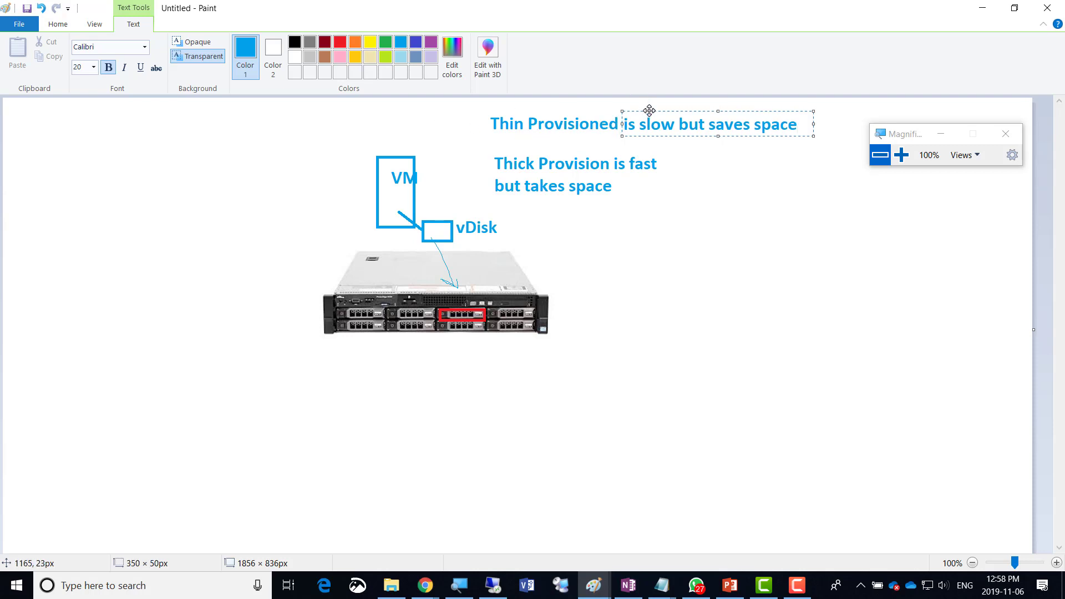
left_click(567, 138)
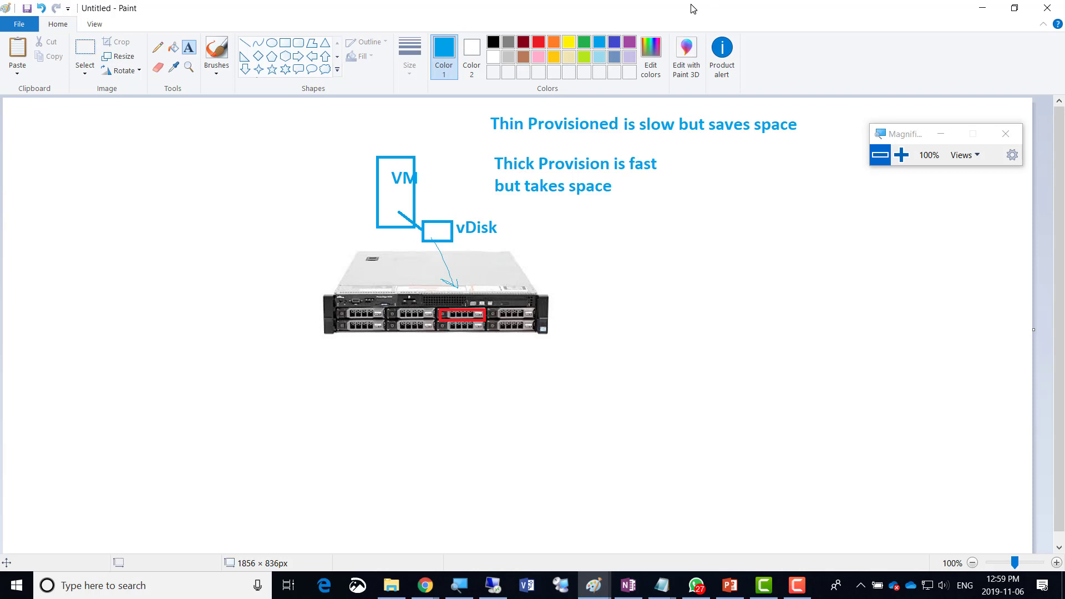
key("alt+Tab")
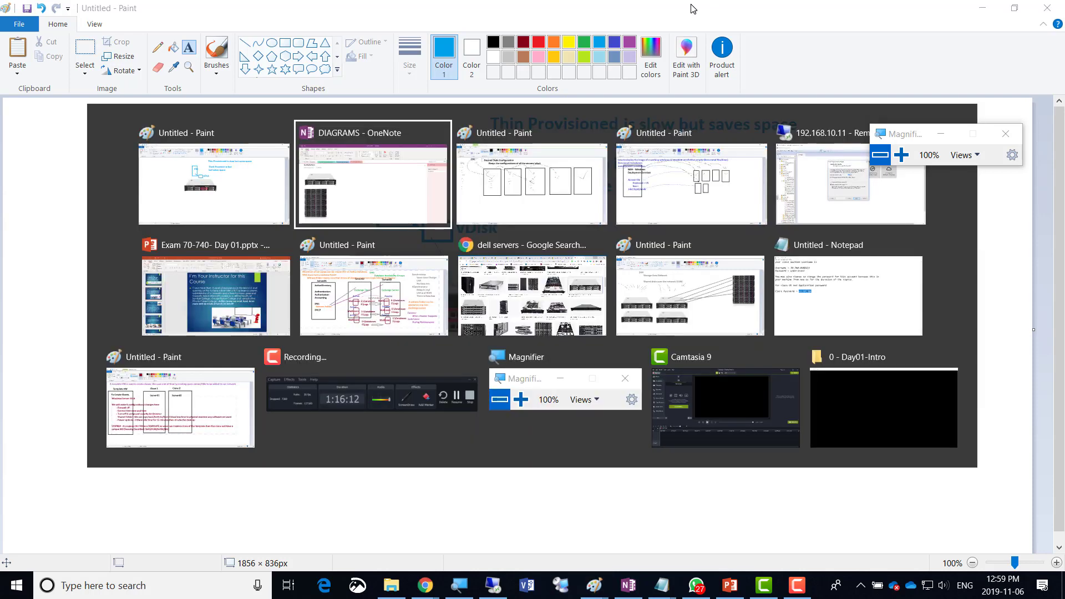
key("alt+Tab")
key("alt+Tab")
key("alt+Tab")
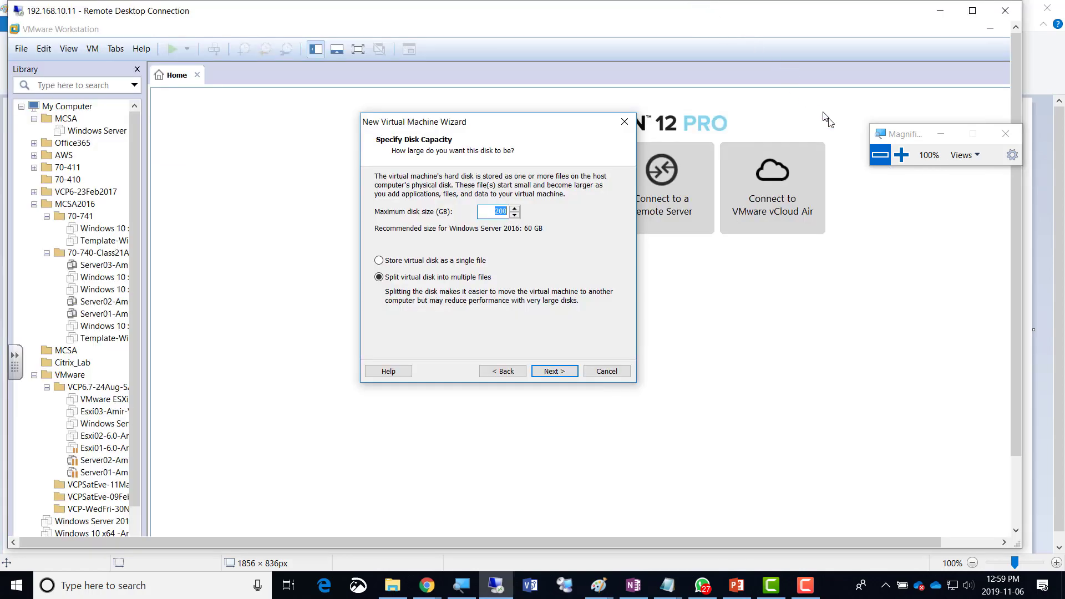
left_click(902, 155)
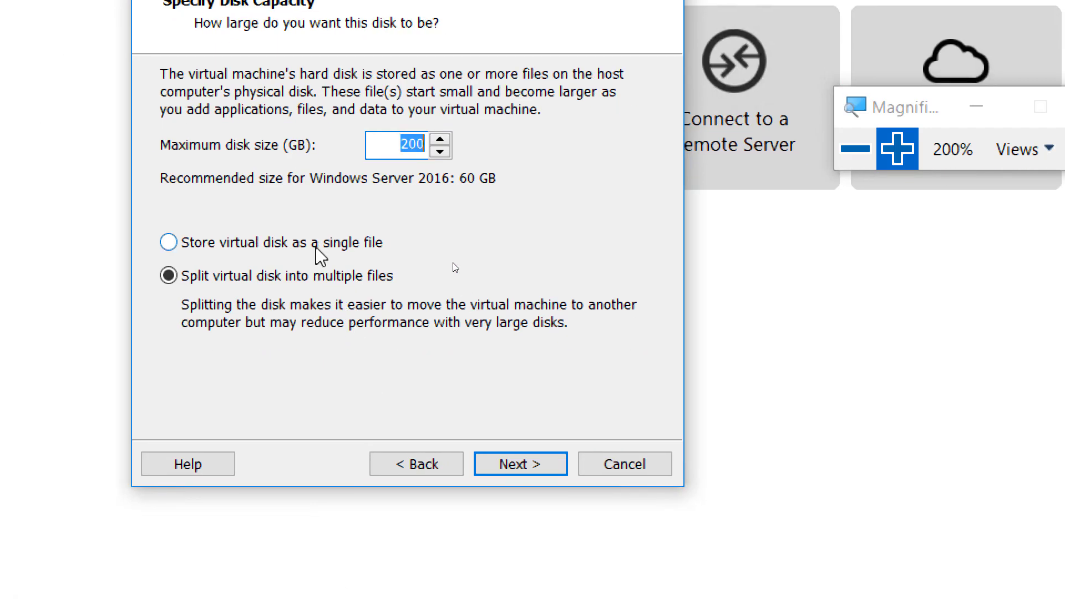
left_click(362, 243)
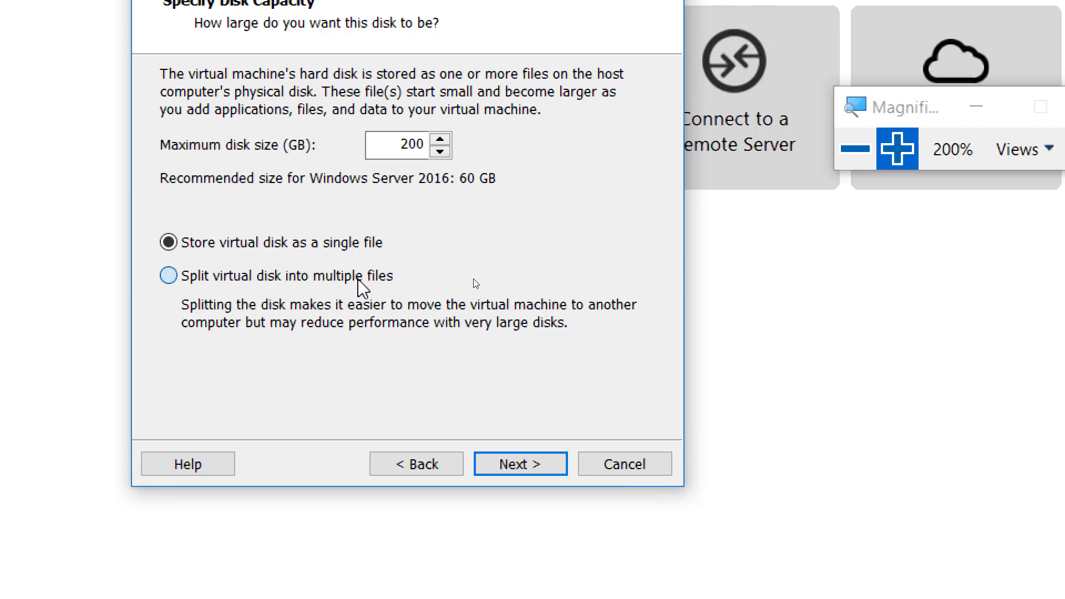
left_click(360, 280)
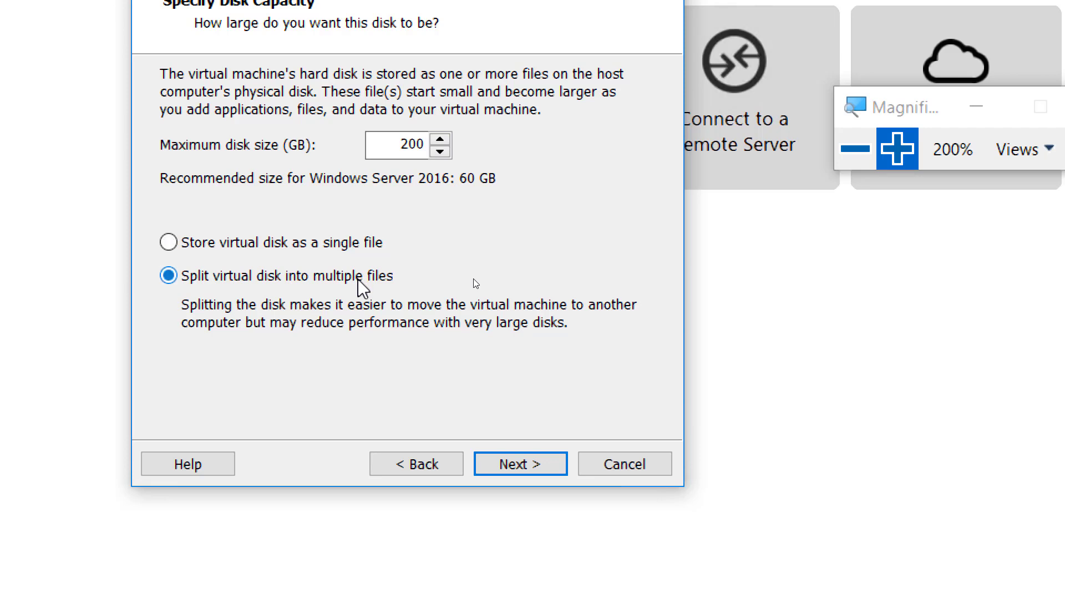
left_click(866, 160)
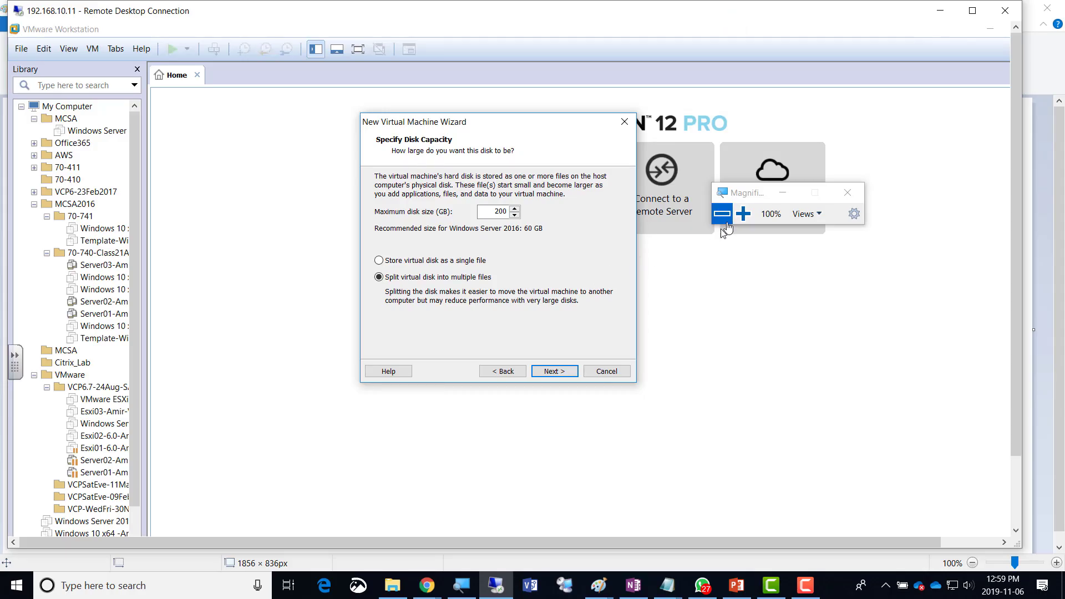
left_click(598, 585)
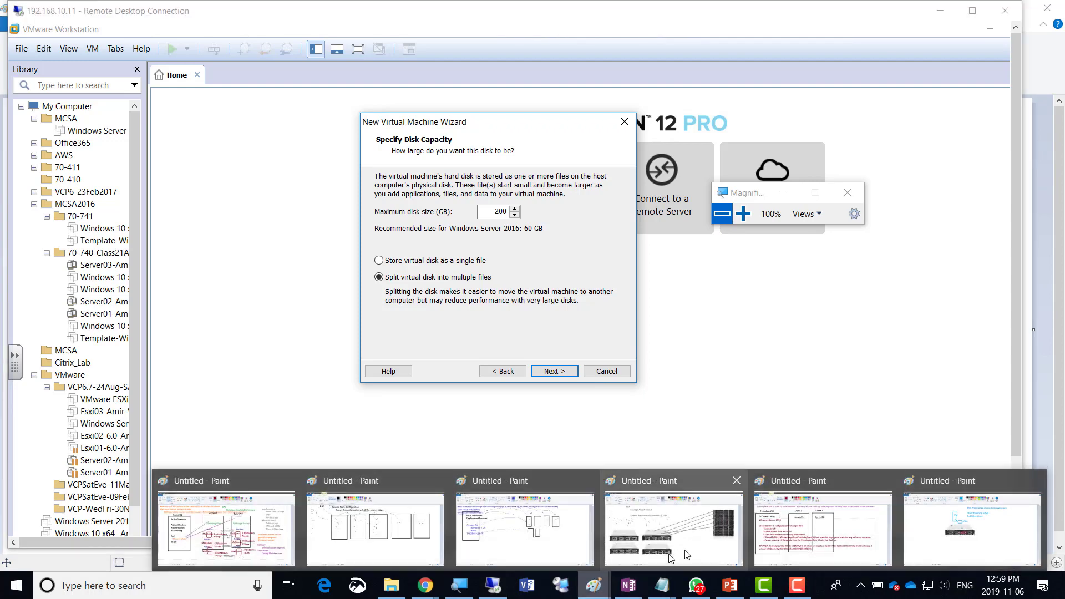
left_click(987, 519)
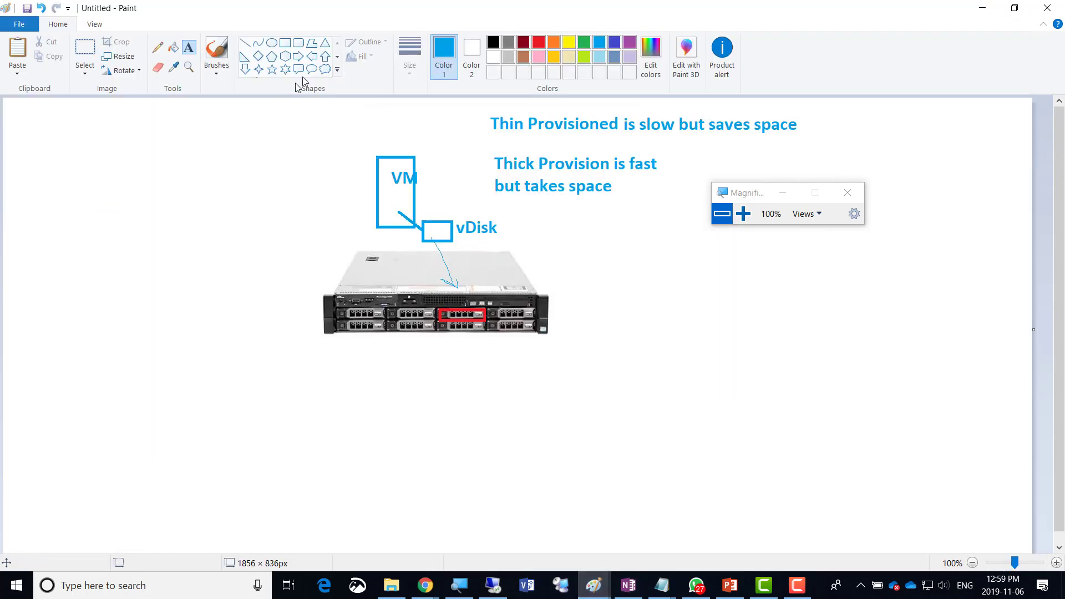
Draw two more tall VM boxes left of the original and sketch ticks above them.
left_click(285, 43)
left_click_drag(326, 156, 364, 225)
mouse_move(264, 153)
left_mouse_down()
mouse_move(296, 170)
mouse_move(312, 236)
left_mouse_up()
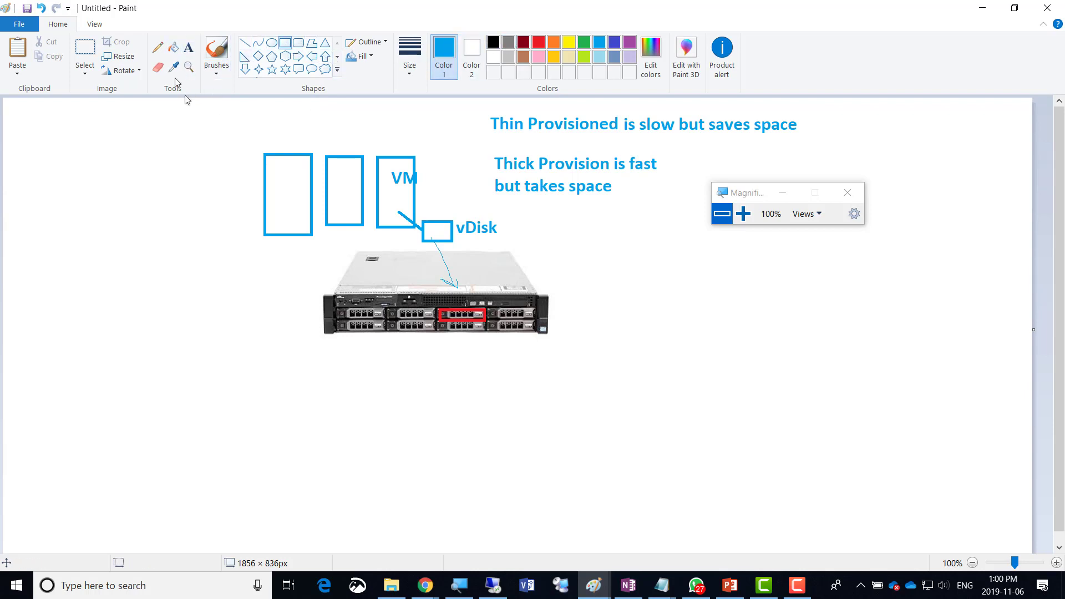
left_click(158, 48)
mouse_move(274, 143)
left_mouse_down()
mouse_move(361, 131)
mouse_move(401, 141)
left_mouse_up()
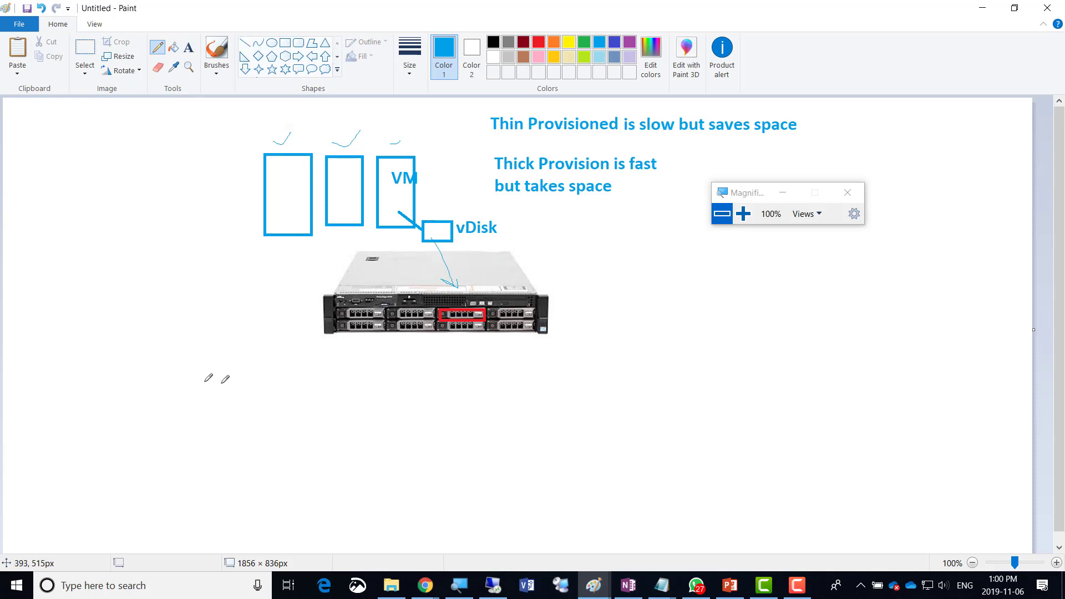
Open a new tab in the Chrome window and search for 'laptop'.
left_click(425, 585)
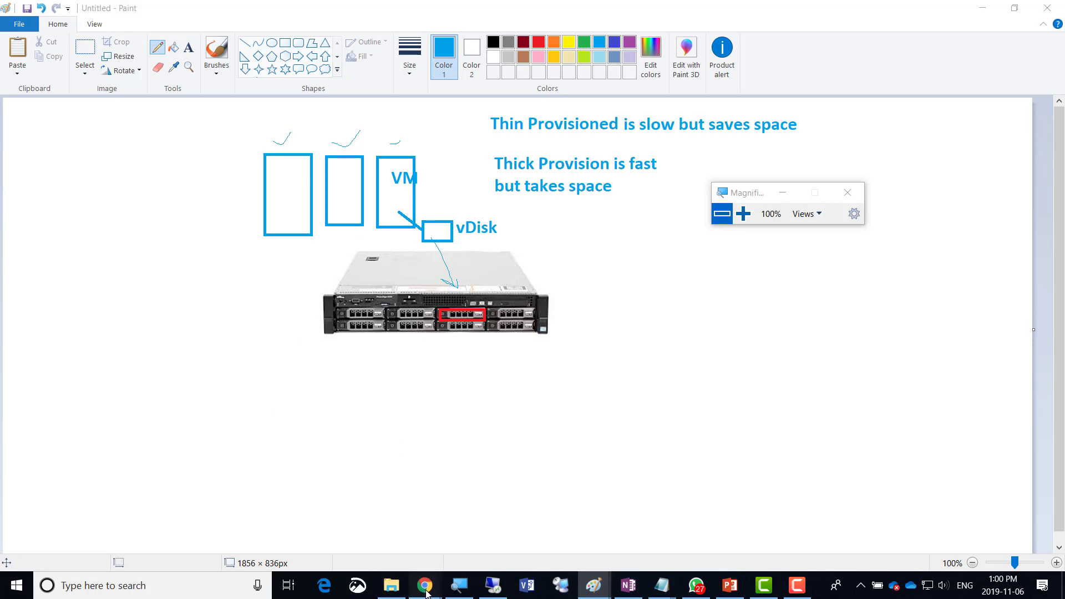
left_click(723, 536)
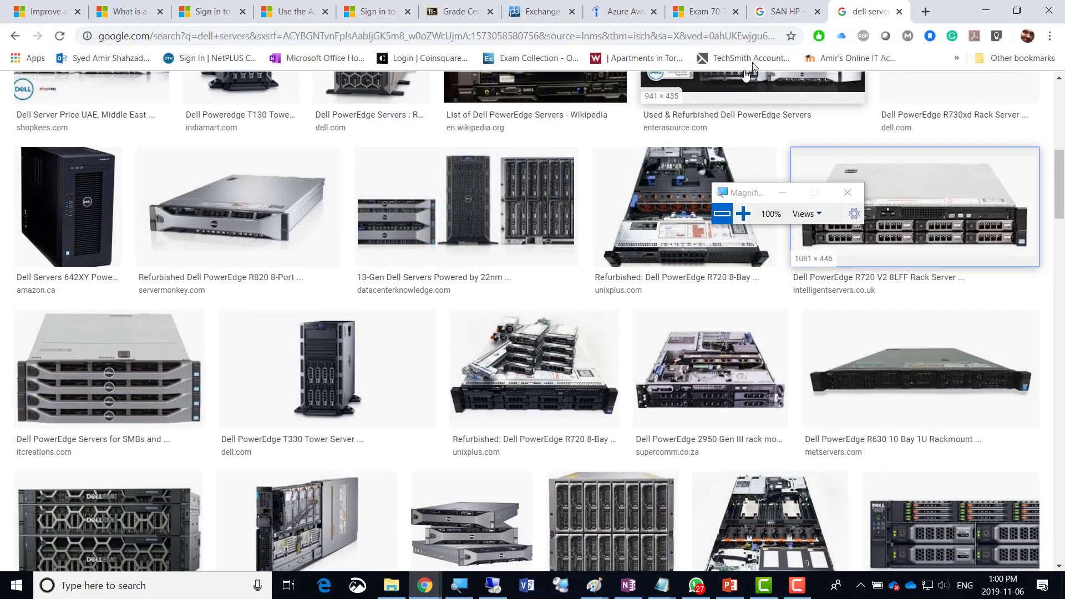
left_click(927, 12)
type("laptop")
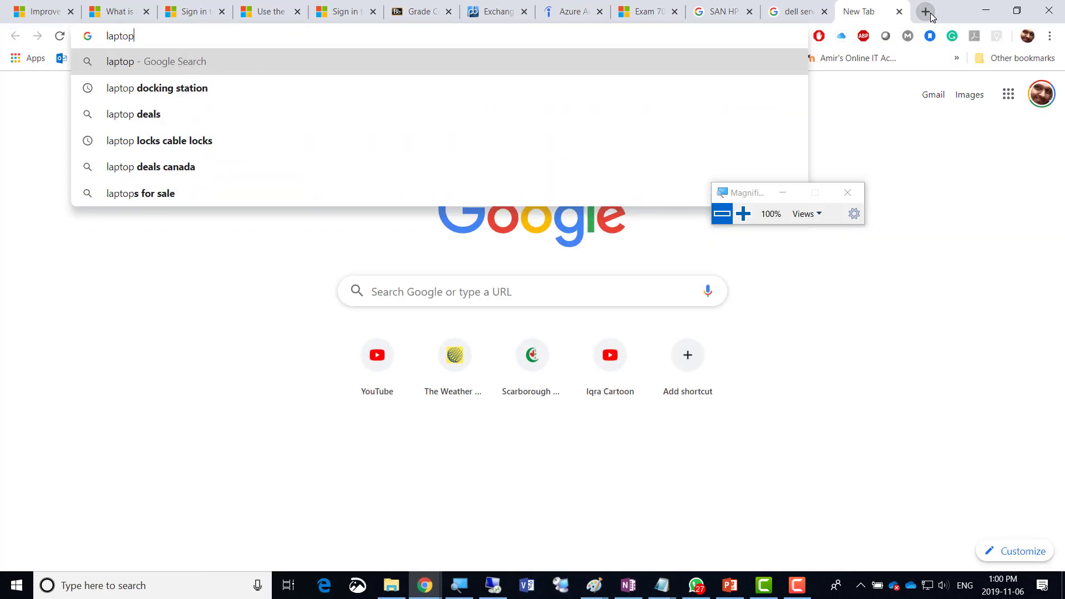
key("Return")
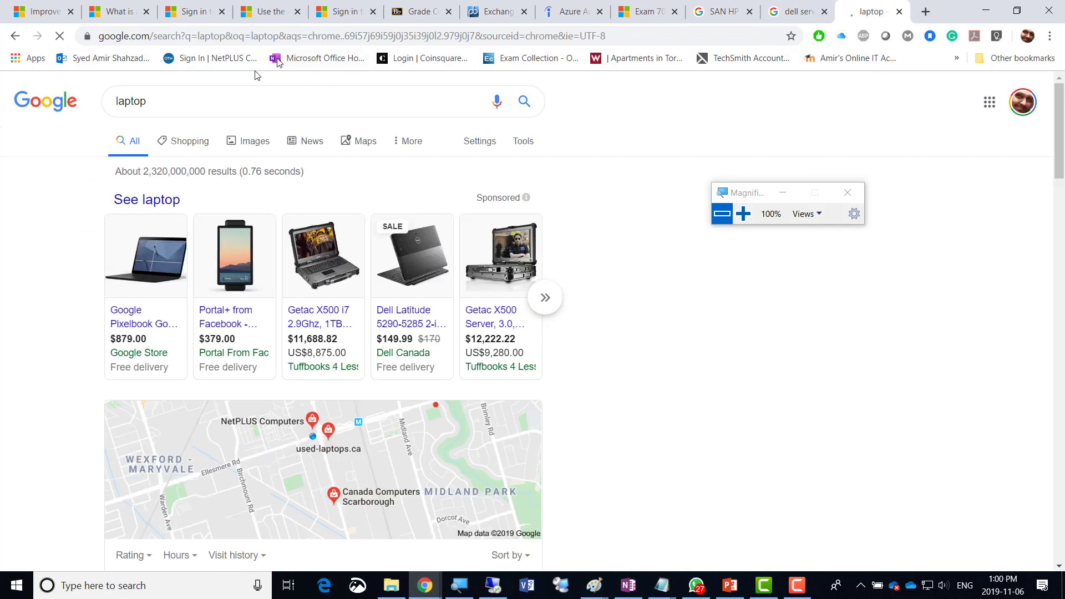
Copy the HP 14-inch laptop picture from the Images results and return to Paint.
left_click(254, 143)
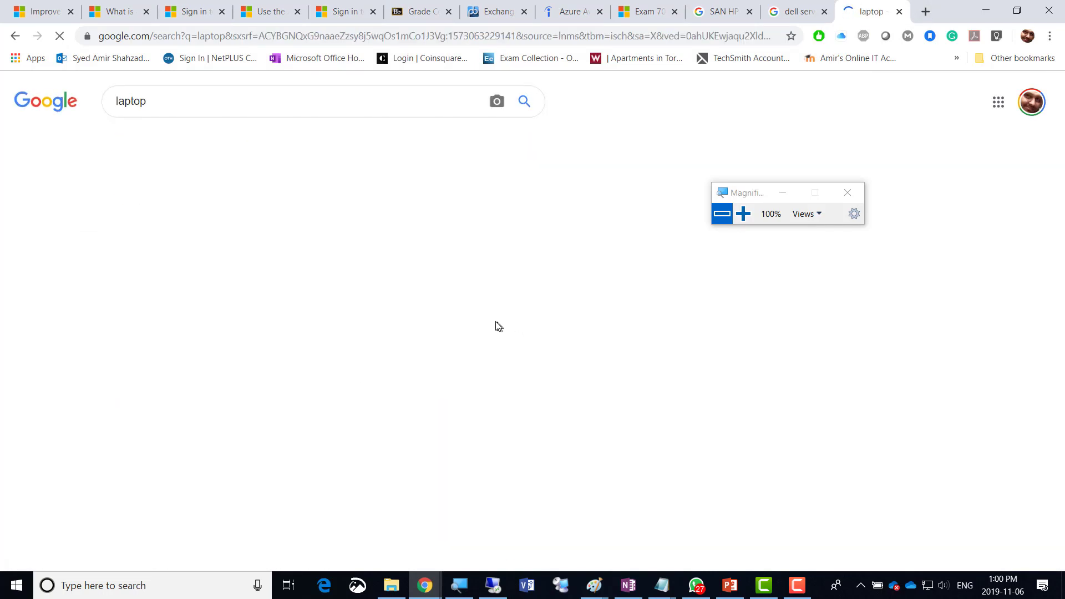
scroll(443, 492, "down", 3)
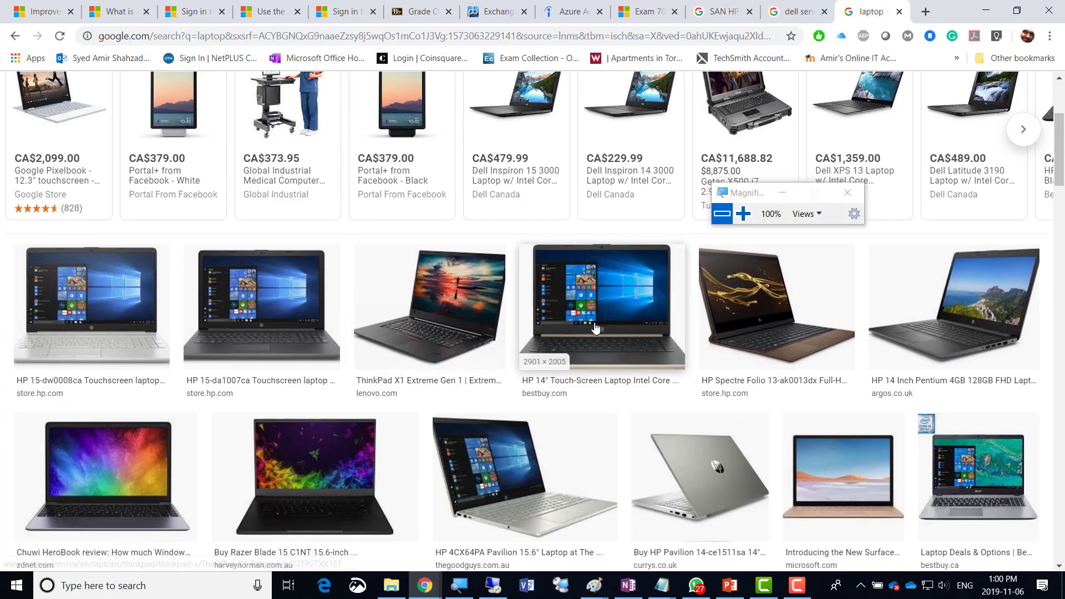
right_click(596, 321)
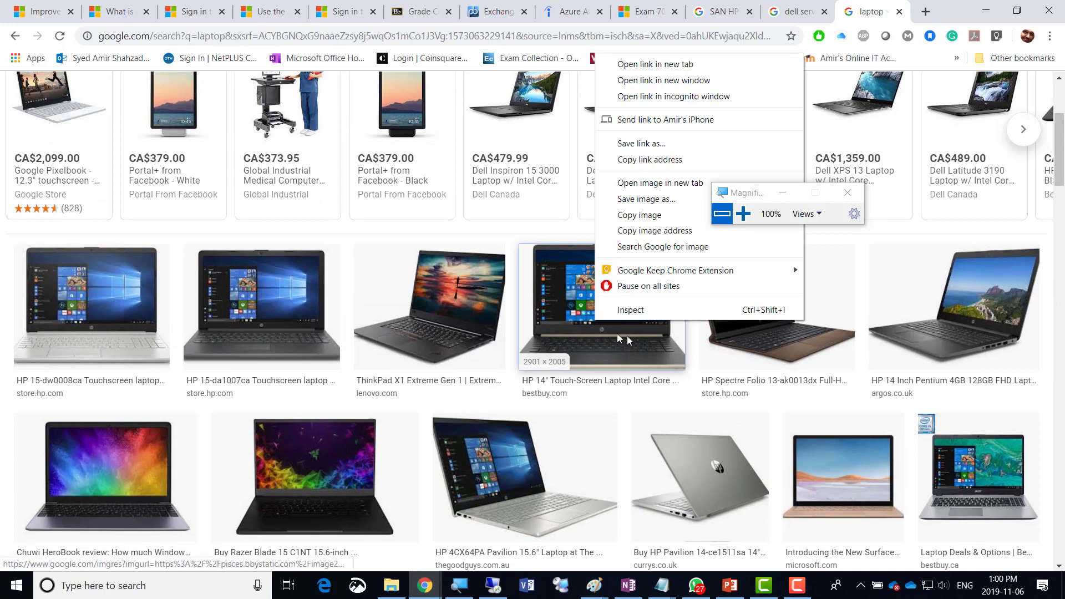
left_click(640, 214)
key("alt+Tab")
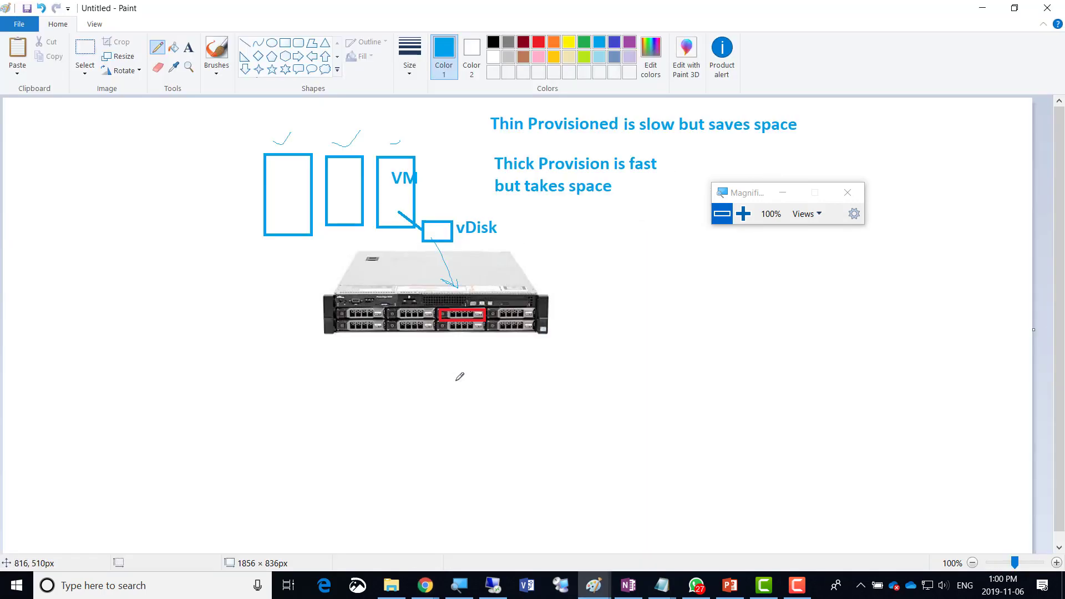
Paste the laptop at the canvas right, loop the VM boxes, and draw a server-to-laptop line.
key("ctrl+v")
left_click_drag(37, 148, 852, 344)
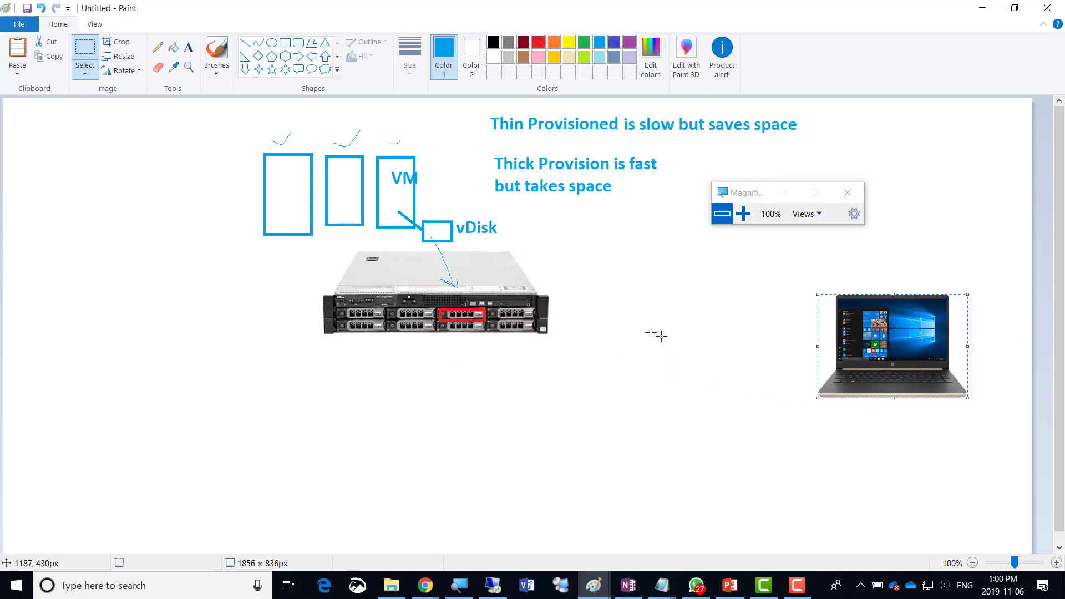
left_click(158, 48)
mouse_move(436, 160)
left_mouse_down()
mouse_move(303, 135)
mouse_move(444, 292)
mouse_move(475, 192)
mouse_move(421, 168)
left_mouse_up()
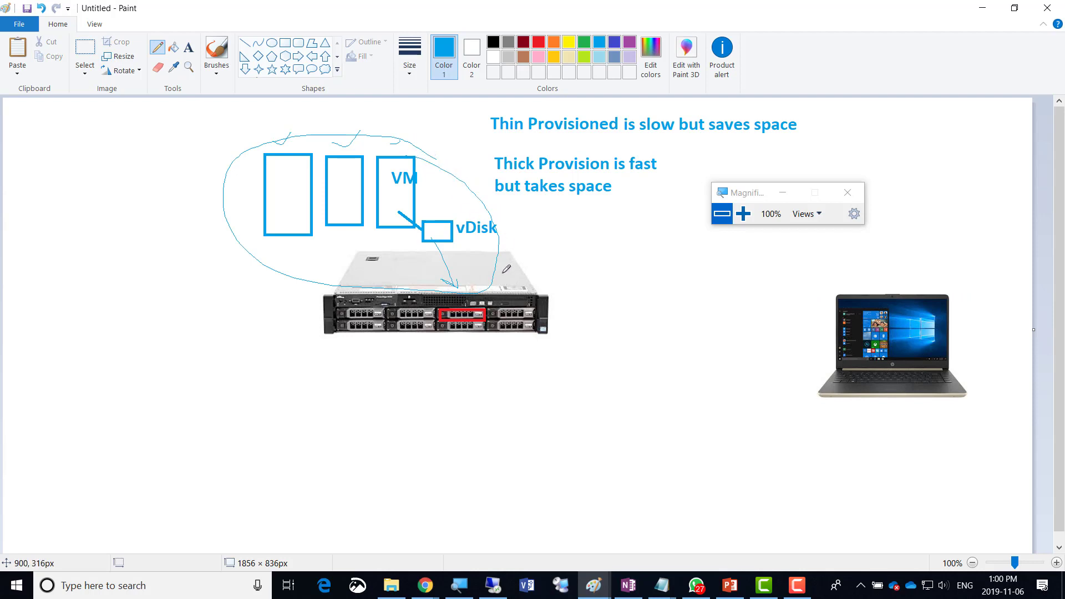
mouse_move(502, 274)
left_mouse_down()
mouse_move(610, 173)
mouse_move(752, 172)
mouse_move(860, 232)
mouse_move(904, 287)
mouse_move(854, 289)
left_mouse_up()
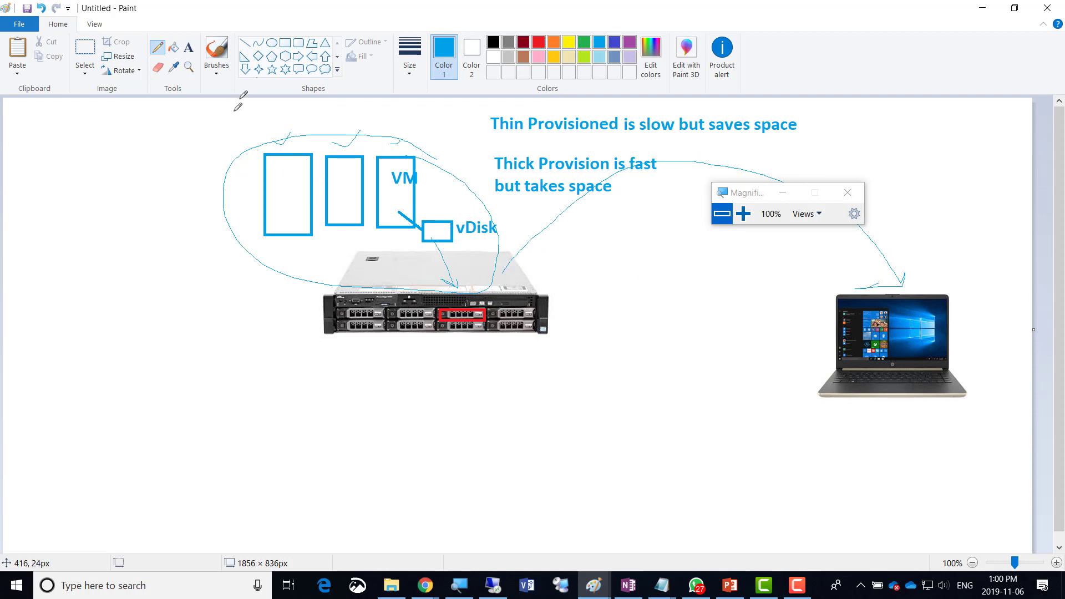
Add a '40GB' label left of the VM boxes.
left_click(189, 48)
left_click(201, 161)
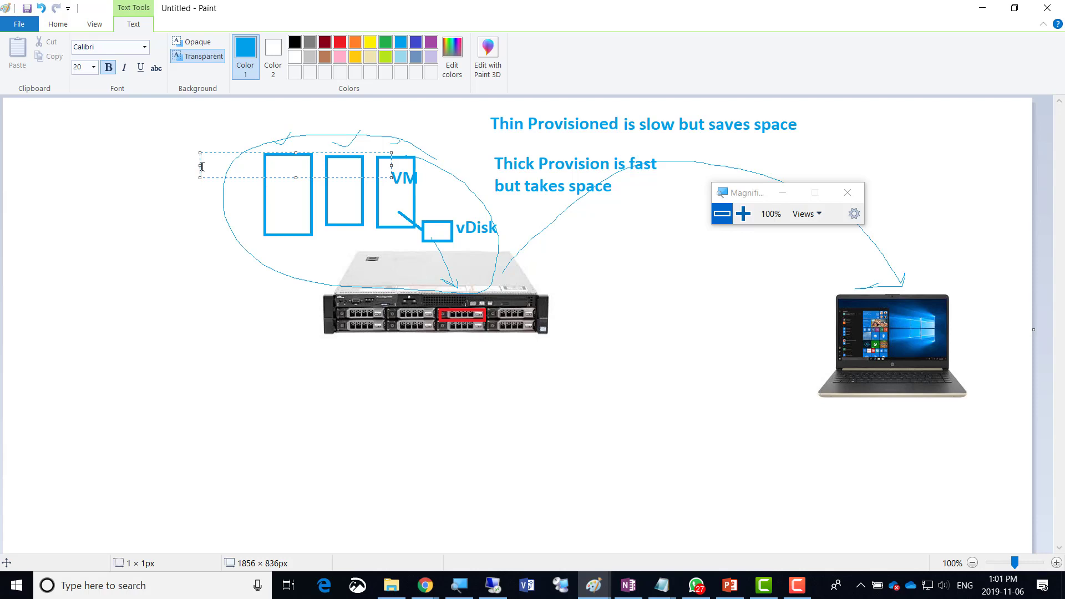
type("40GB")
left_click(57, 25)
Draw a line from the server's right side and write 'USB' along the link to the laptop.
left_click(157, 47)
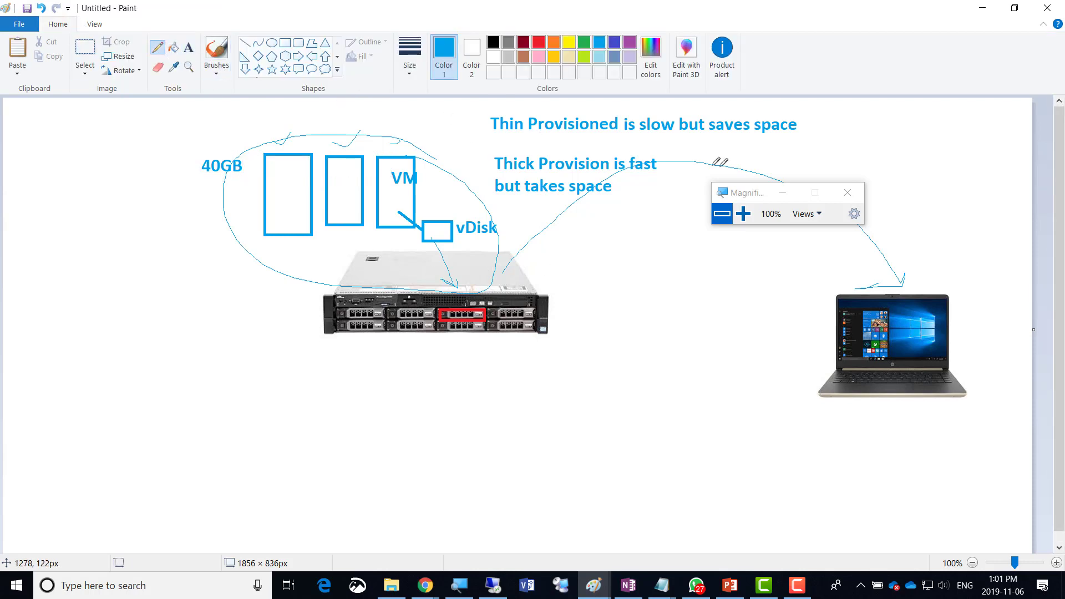
left_click(753, 211)
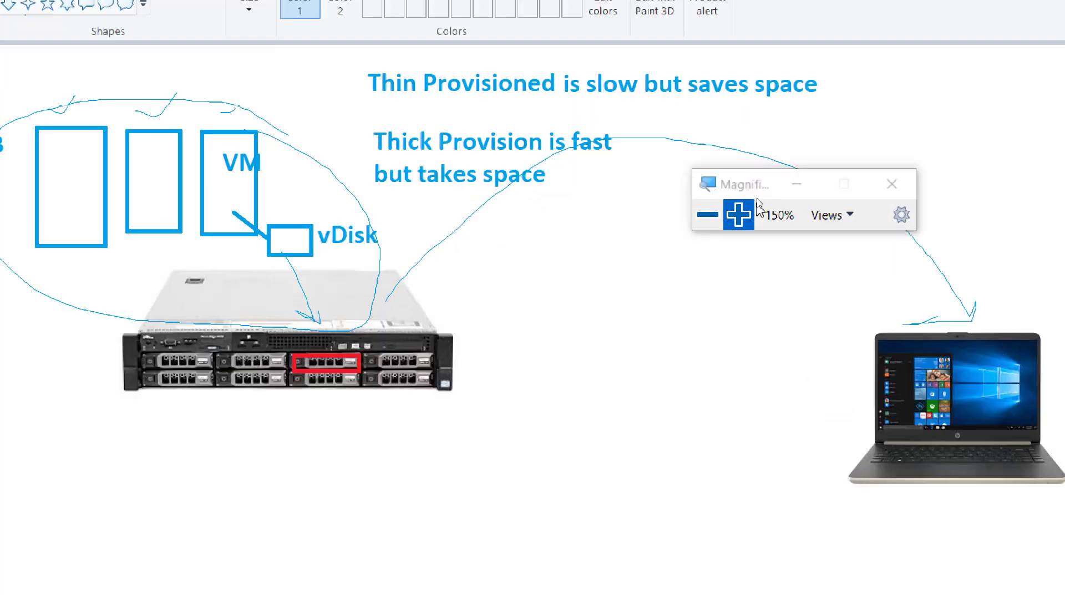
left_click_drag(757, 178, 706, 25)
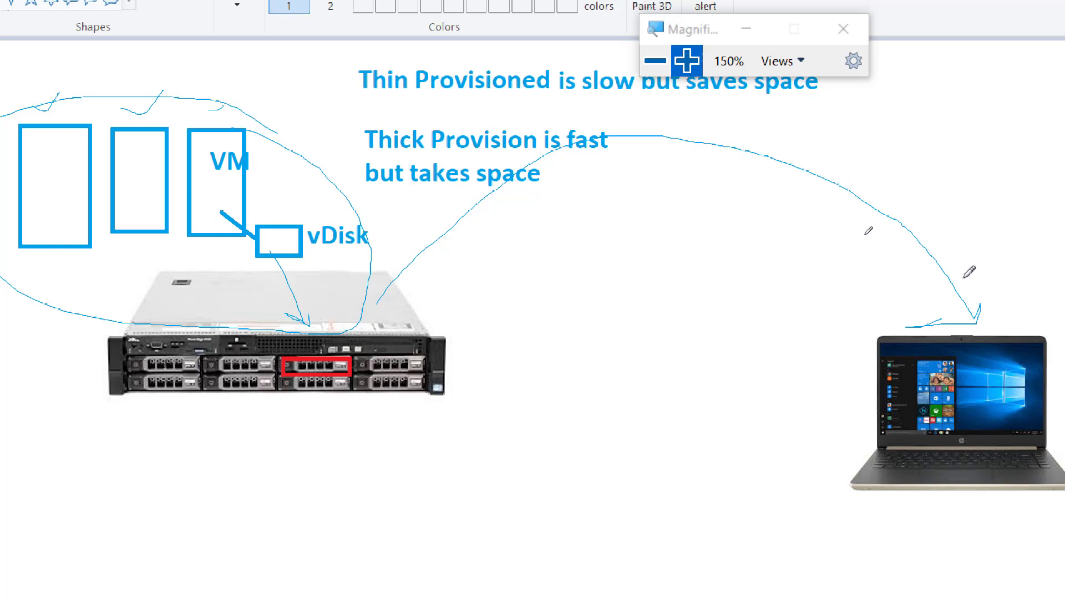
mouse_move(442, 358)
left_mouse_down()
mouse_move(522, 389)
mouse_move(537, 364)
mouse_move(561, 378)
left_mouse_up()
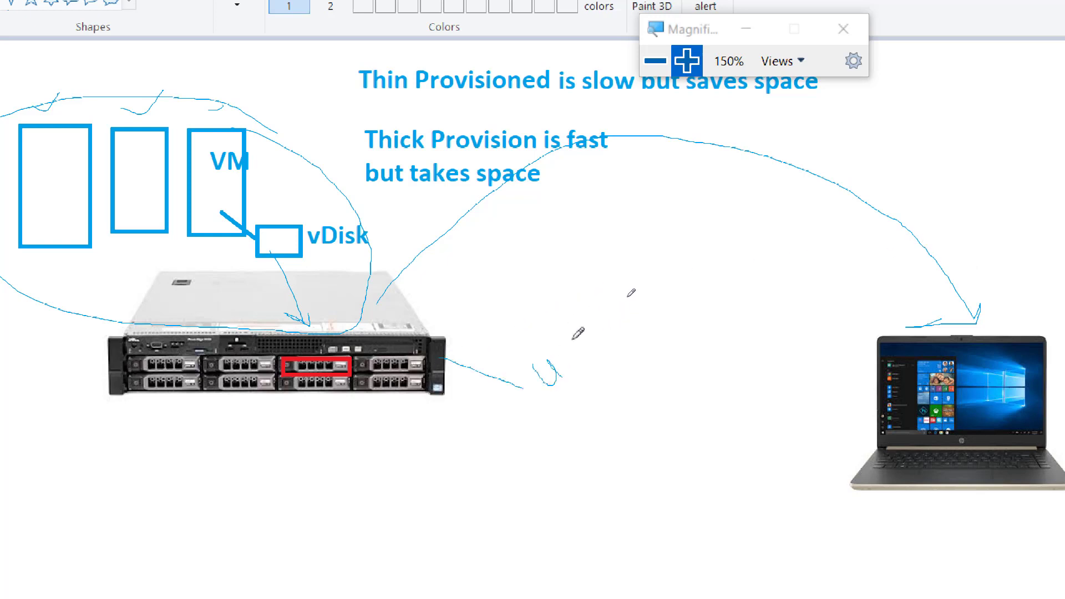
mouse_move(578, 333)
left_mouse_down()
mouse_move(567, 375)
mouse_move(602, 353)
mouse_move(572, 327)
mouse_move(731, 426)
mouse_move(854, 429)
mouse_move(844, 434)
left_mouse_up()
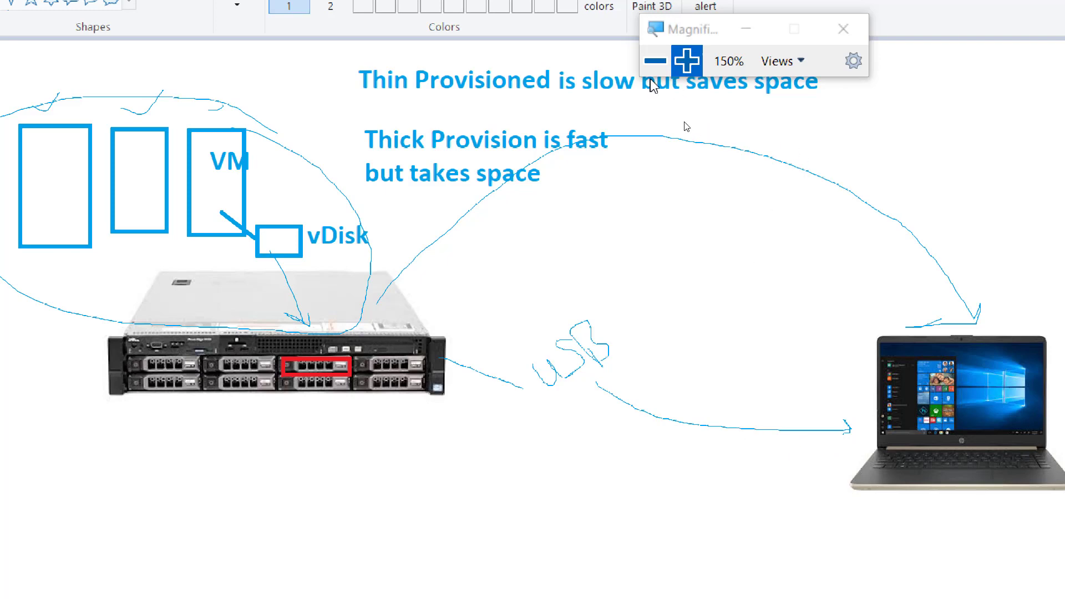
left_click(656, 61)
key("alt+Tab")
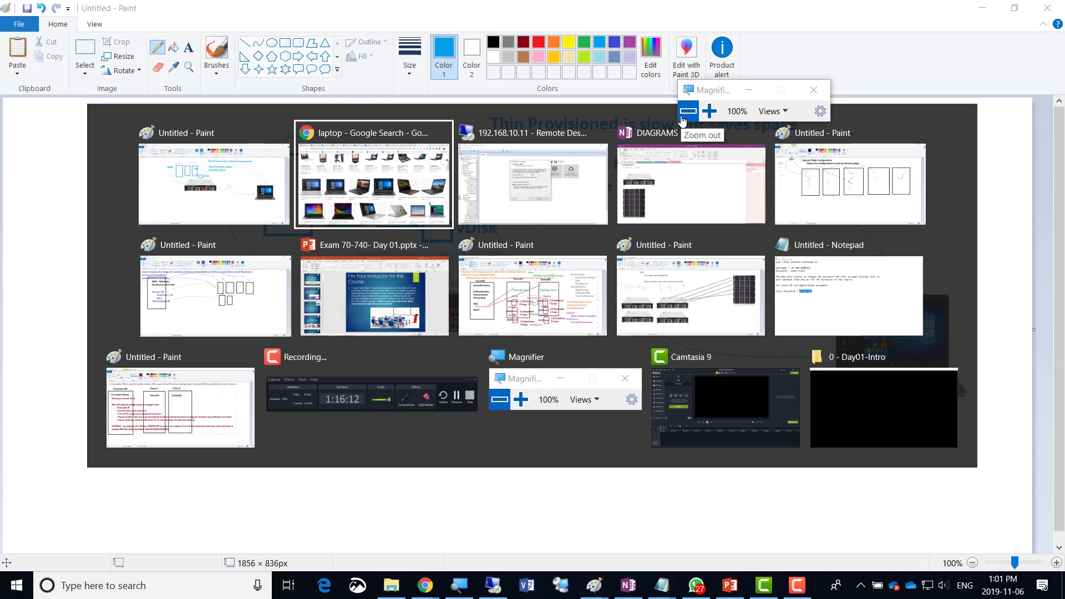
In the magnified VMware wizard, keep the maximum disk size at 200 GB.
key("alt+Tab")
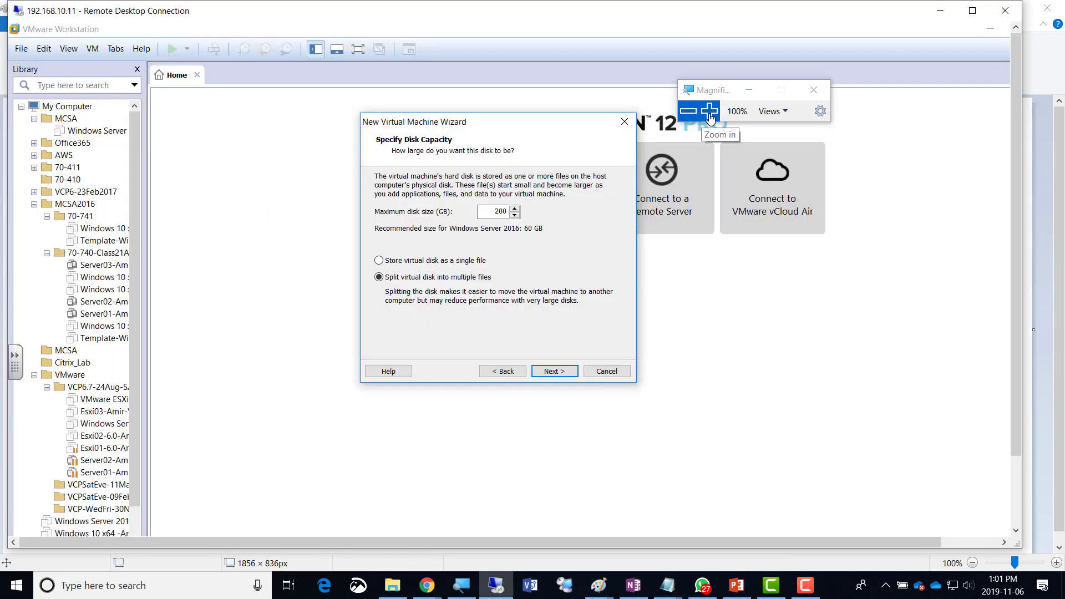
left_click(709, 111)
left_click(709, 111)
left_click(709, 111)
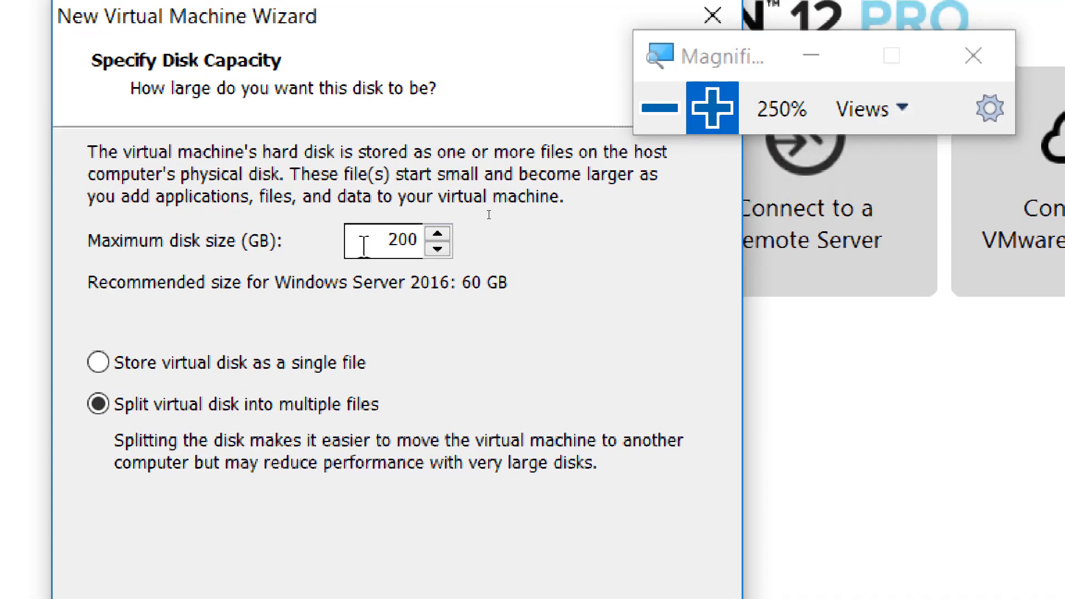
left_click(347, 176)
double_click(412, 244)
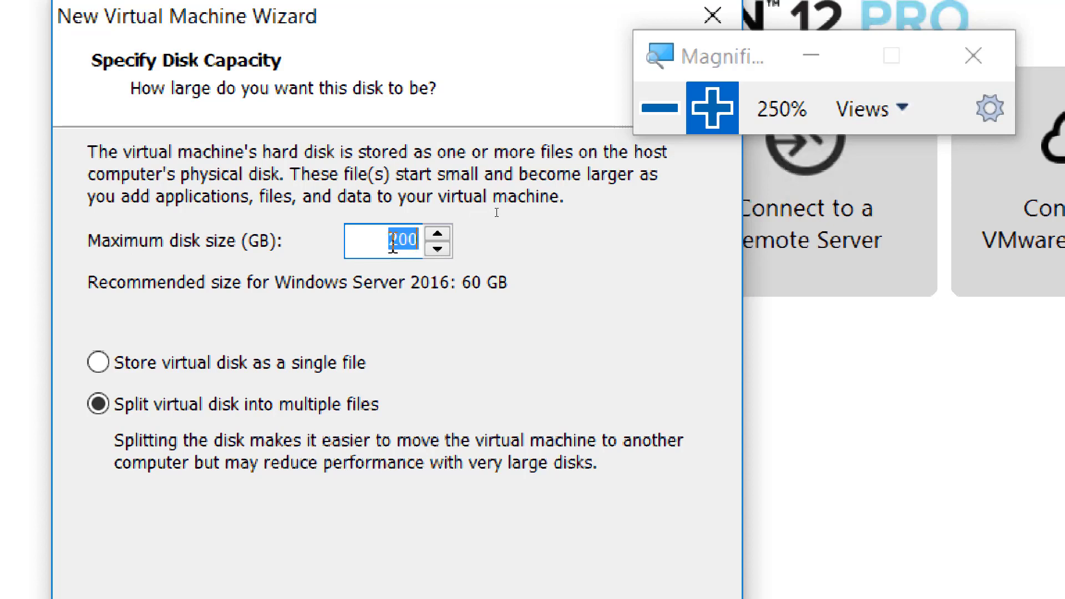
Choose 'Store virtual disk as a single file', restore normal magnification and return to Paint.
left_click(311, 366)
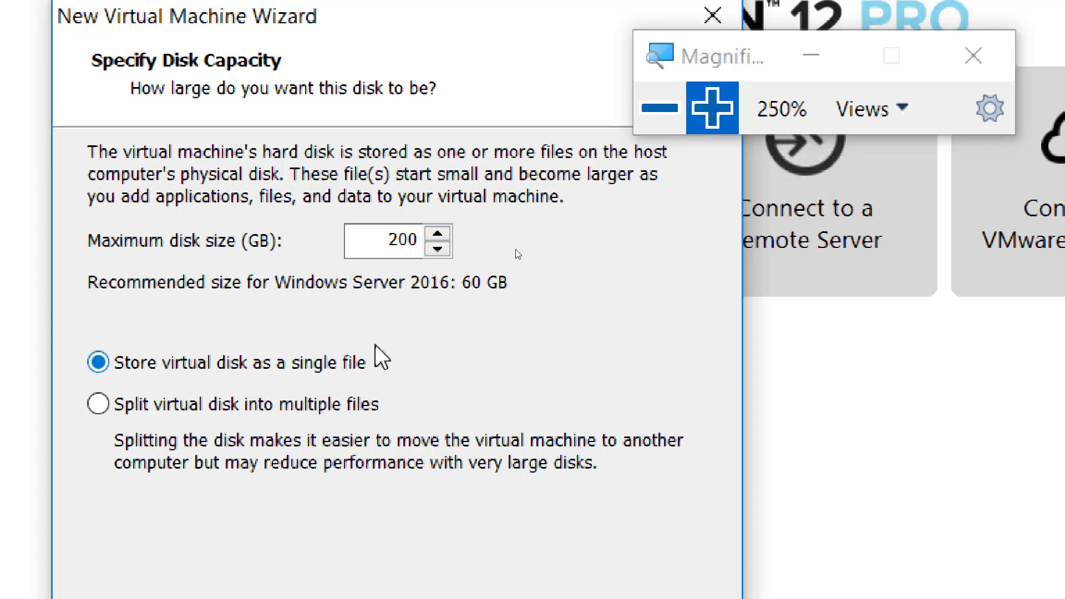
left_click(660, 107)
left_click(655, 106)
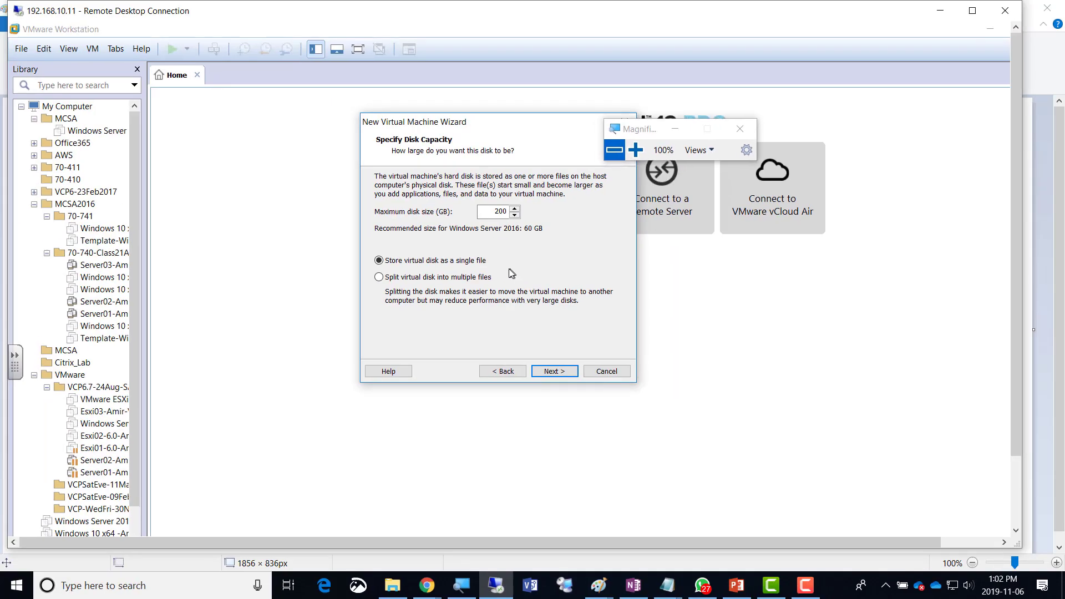
key("alt+Tab")
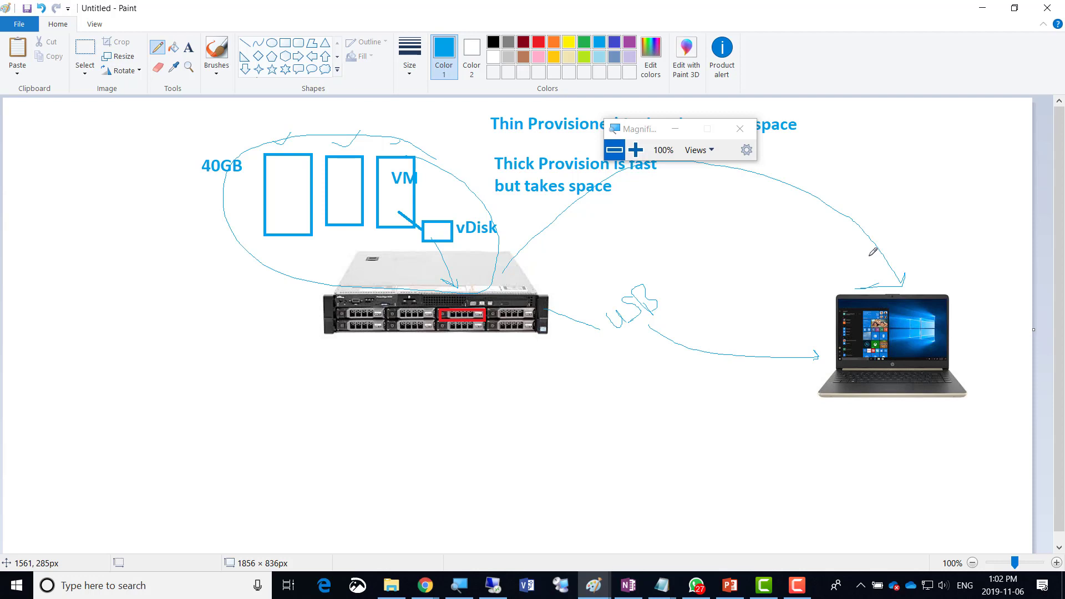
Briefly pick 'Split virtual disk into multiple files', then reselect 'Store virtual disk as a single file'.
key("alt+Tab")
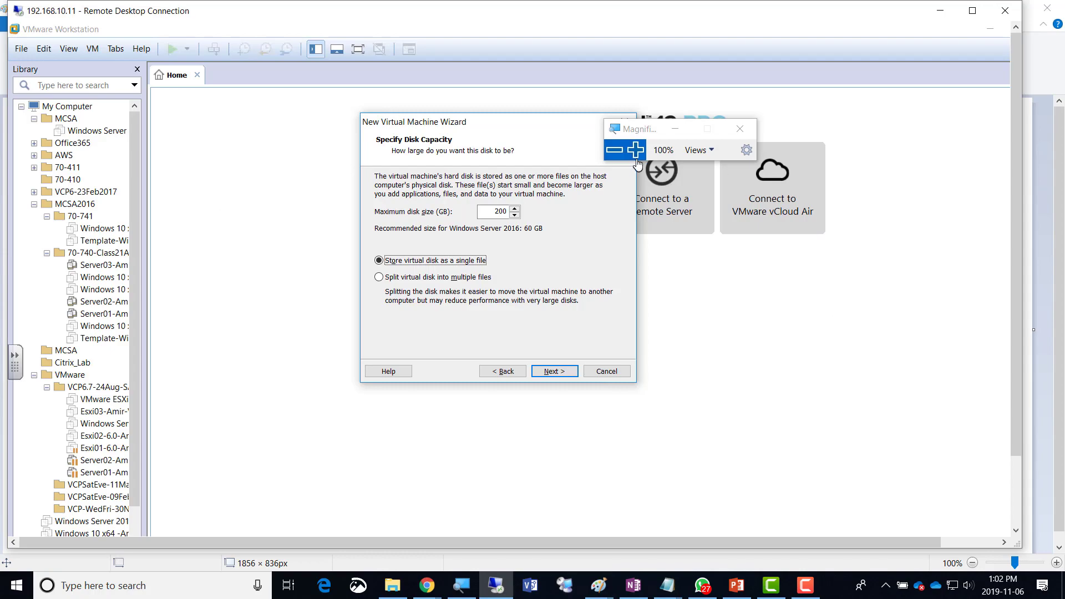
left_click(637, 158)
left_click(637, 157)
left_click(636, 157)
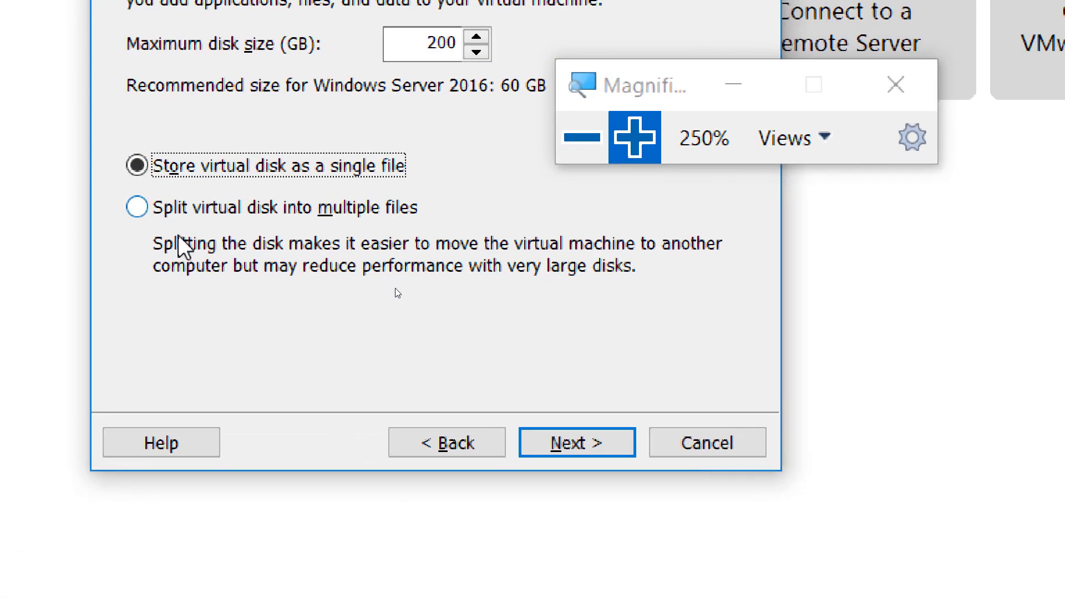
left_click(295, 210)
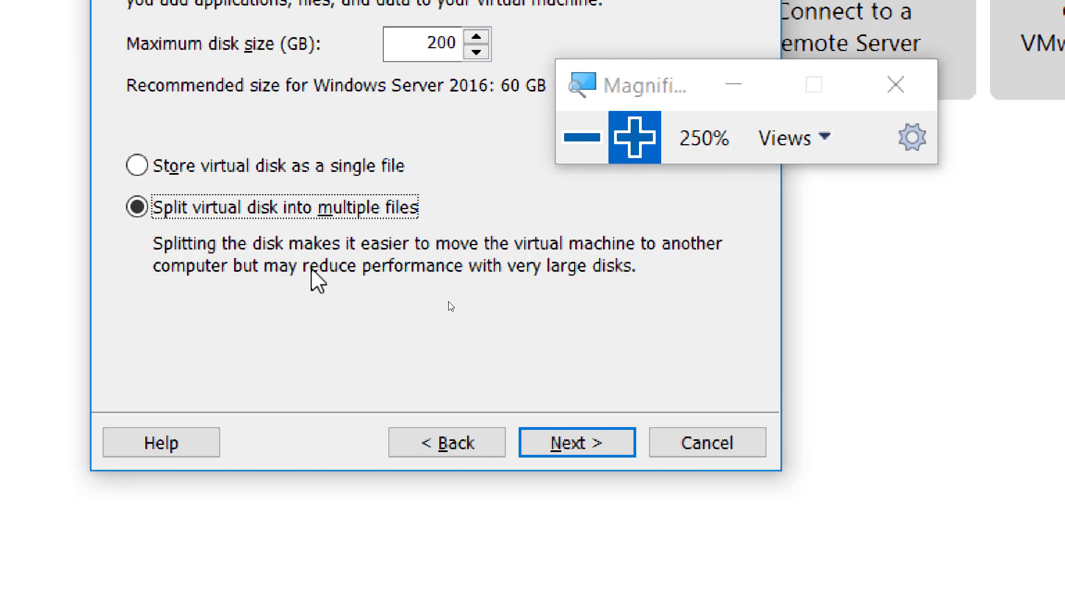
key("alt+Tab")
key("alt+Tab")
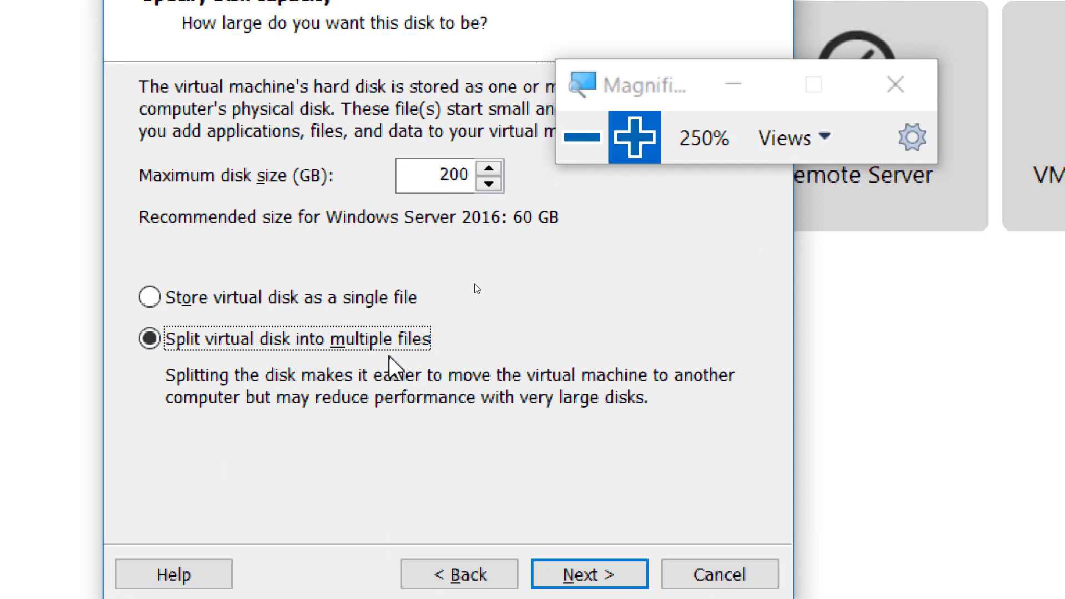
left_click(359, 300)
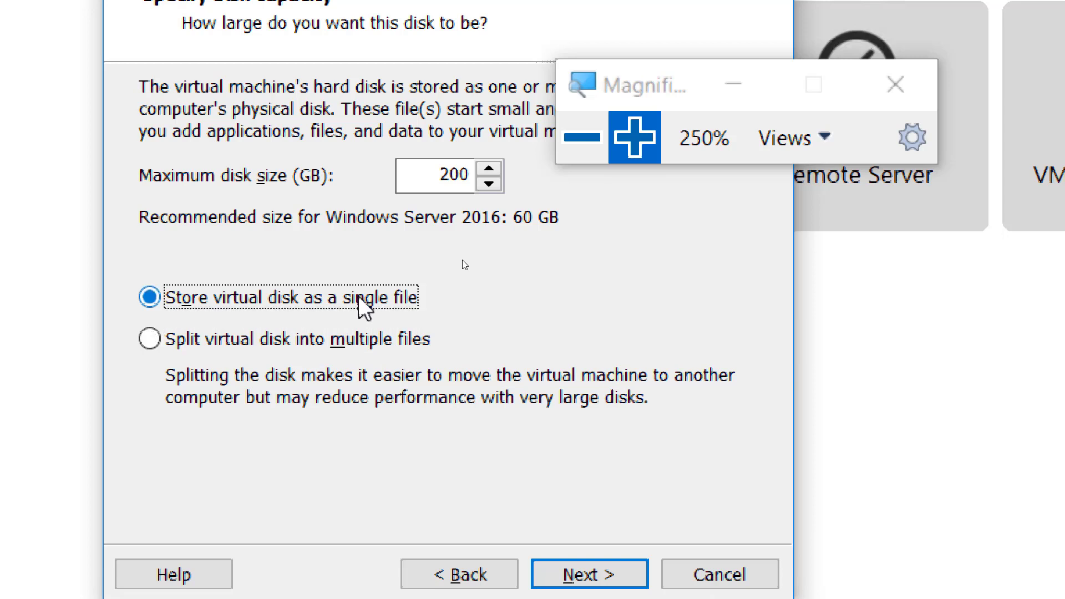
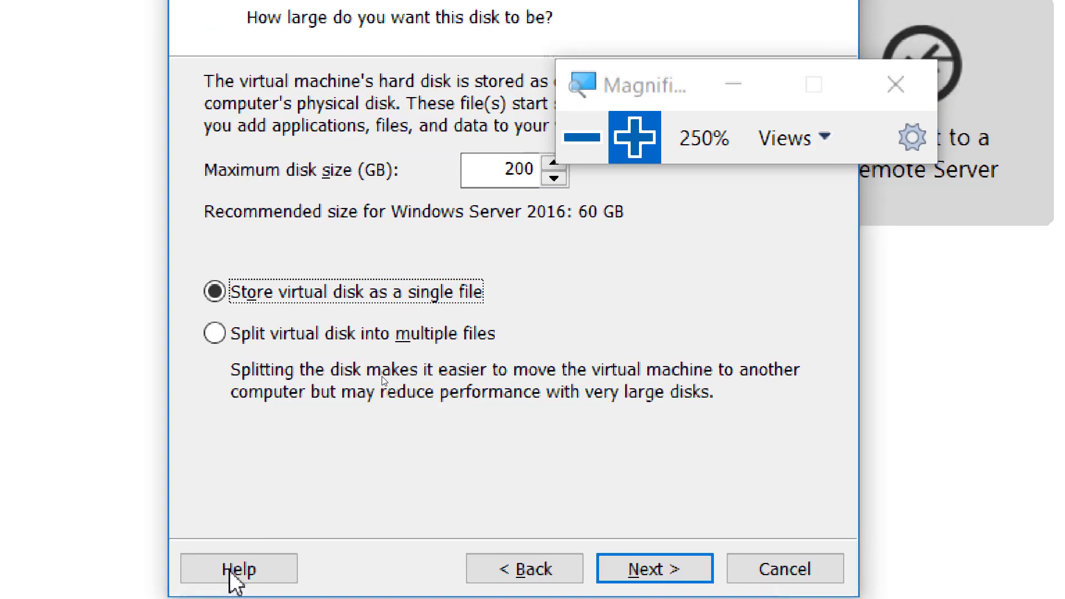
Leave the 200 GB disk page and reach the Ready to Create summary with NAT networking.
left_click(582, 138)
left_click(583, 137)
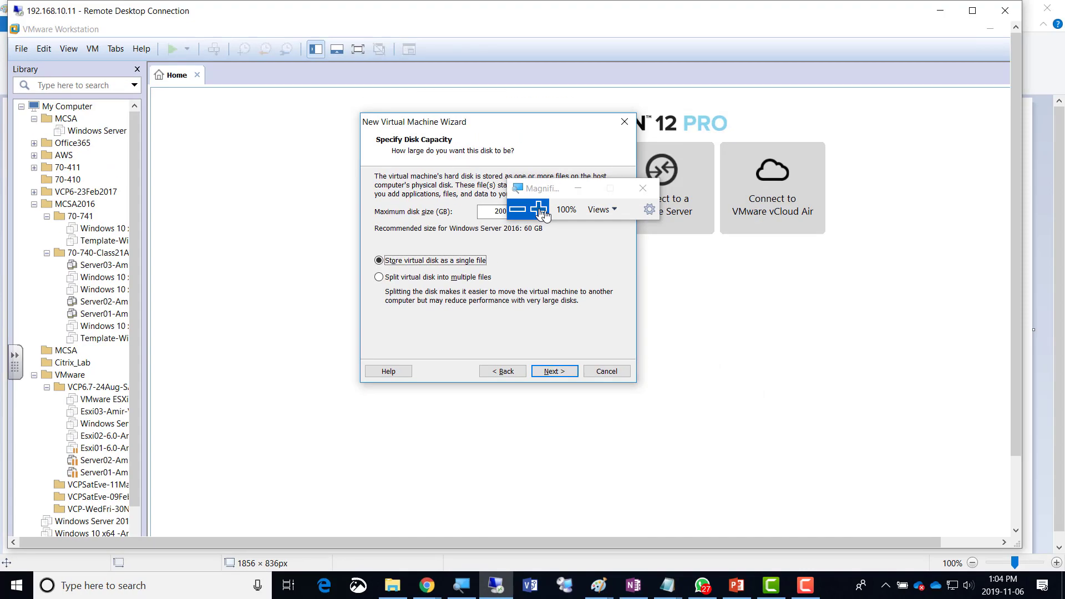
left_click(540, 211)
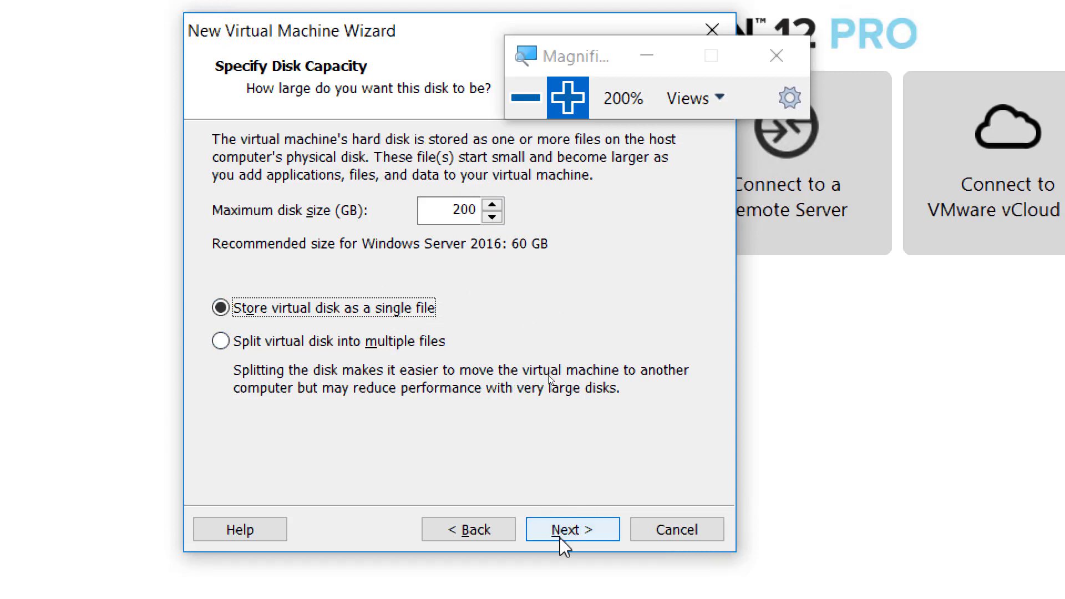
left_click(578, 534)
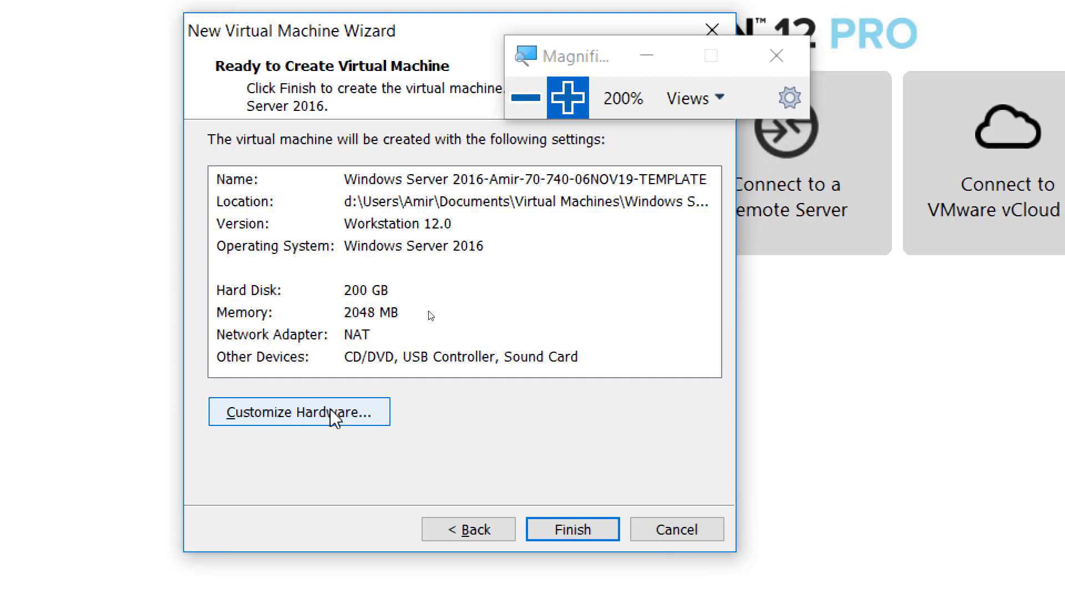
In Customize Hardware, drag the Memory slider up, then enter 24836 MB directly.
left_click(329, 417)
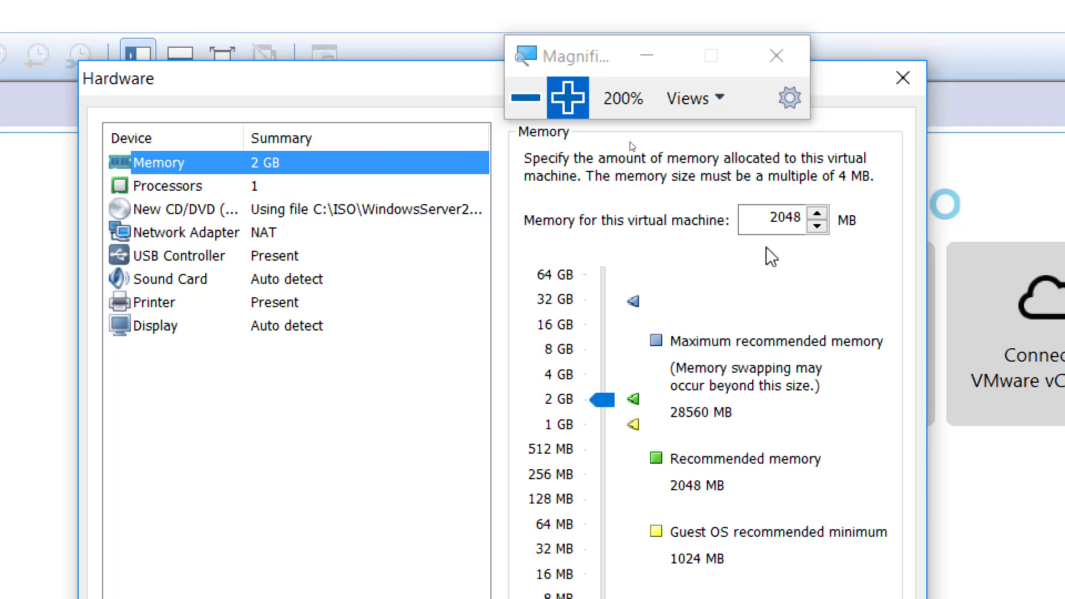
left_click(607, 401)
left_click_drag(613, 410, 610, 317)
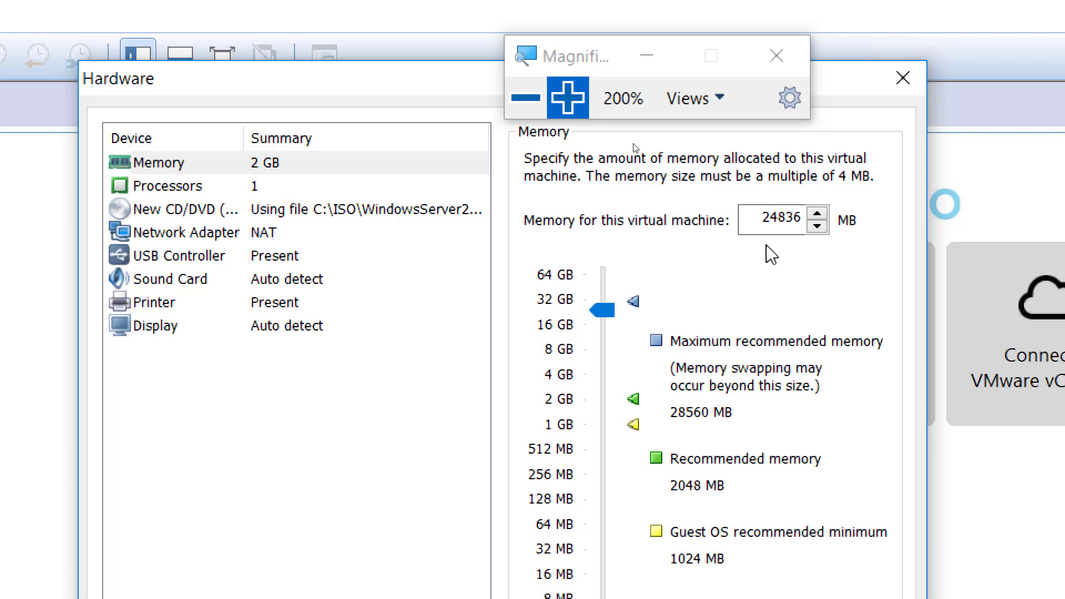
left_click(776, 227)
Under Processors, choose 2 processors with 1 core each, giving 2 total cores.
left_click(265, 189)
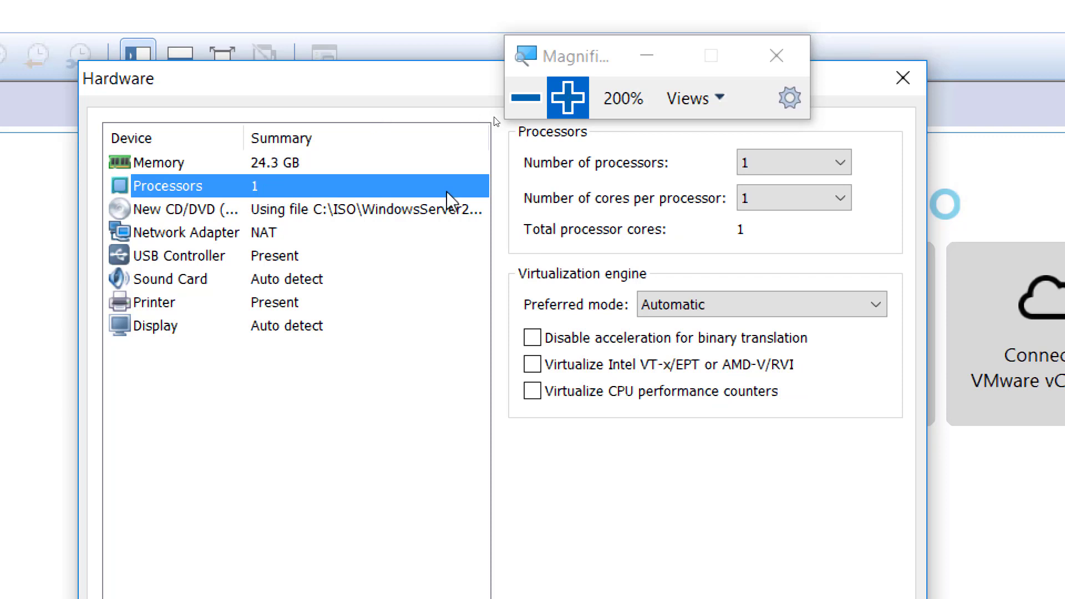
left_click(793, 164)
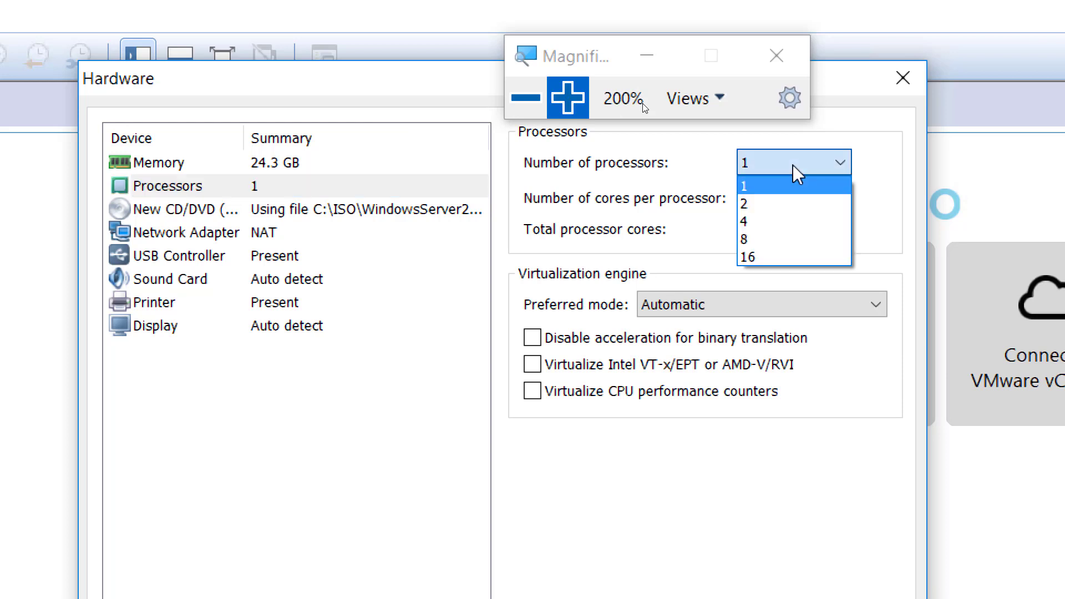
left_click(764, 202)
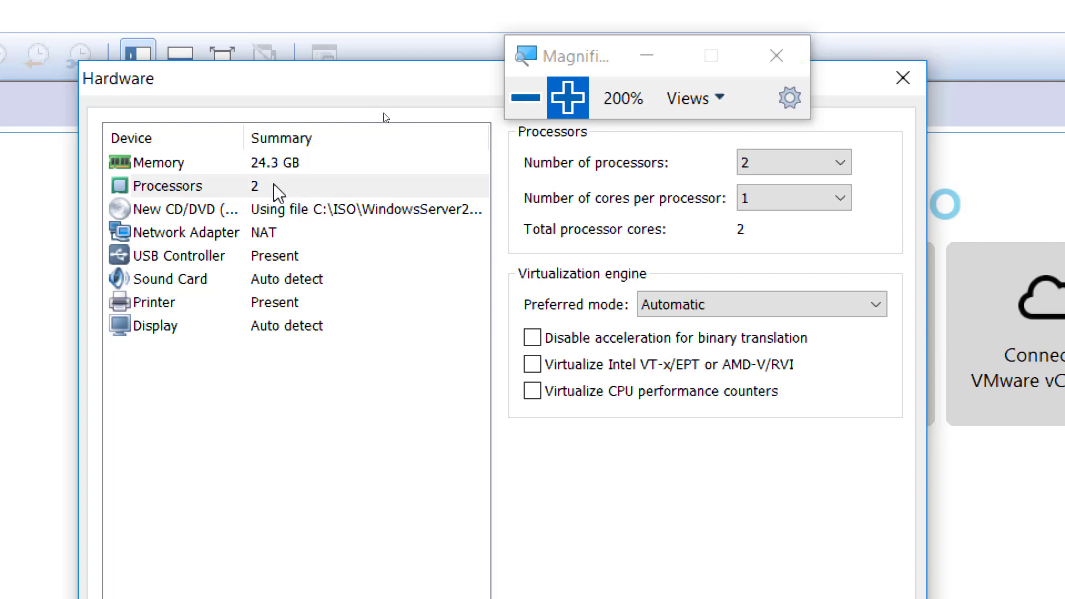
left_click(274, 186)
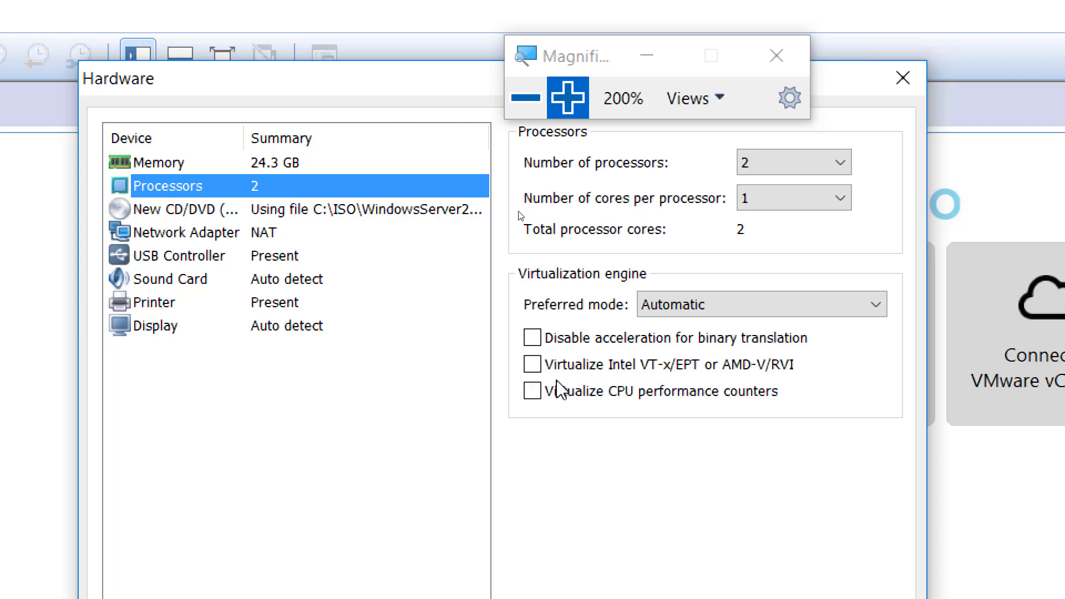
Enable Virtualize Intel VT-x/EPT or AMD-V/RVI, then recheck the Memory and Processors pages.
left_click(533, 364)
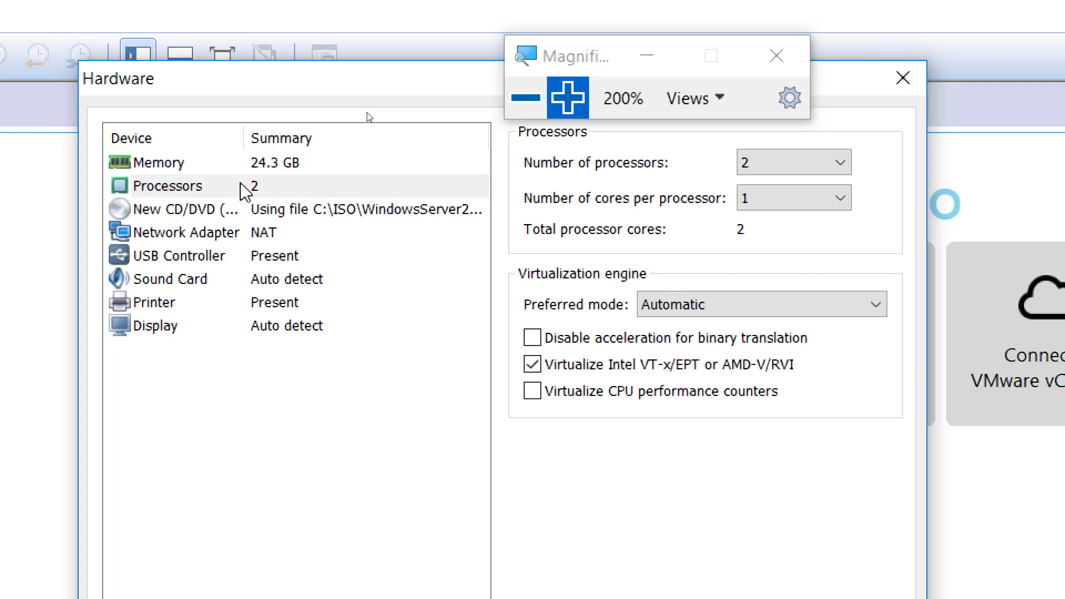
left_click(269, 165)
left_click(257, 188)
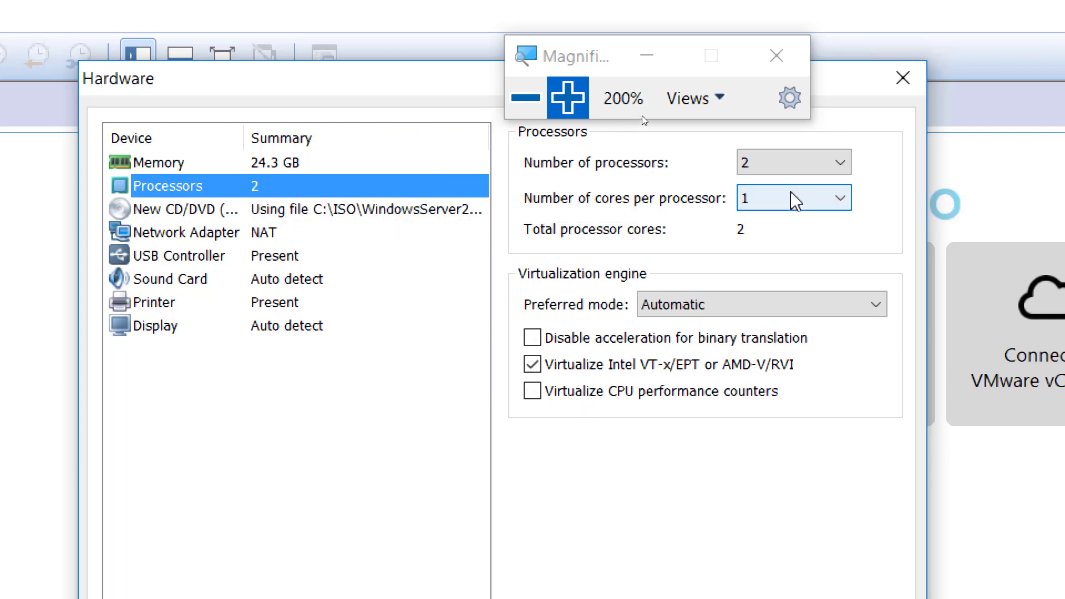
Set the network adapter to Host-only after trying Bridged and NAT, then reduce magnification.
left_click(253, 240)
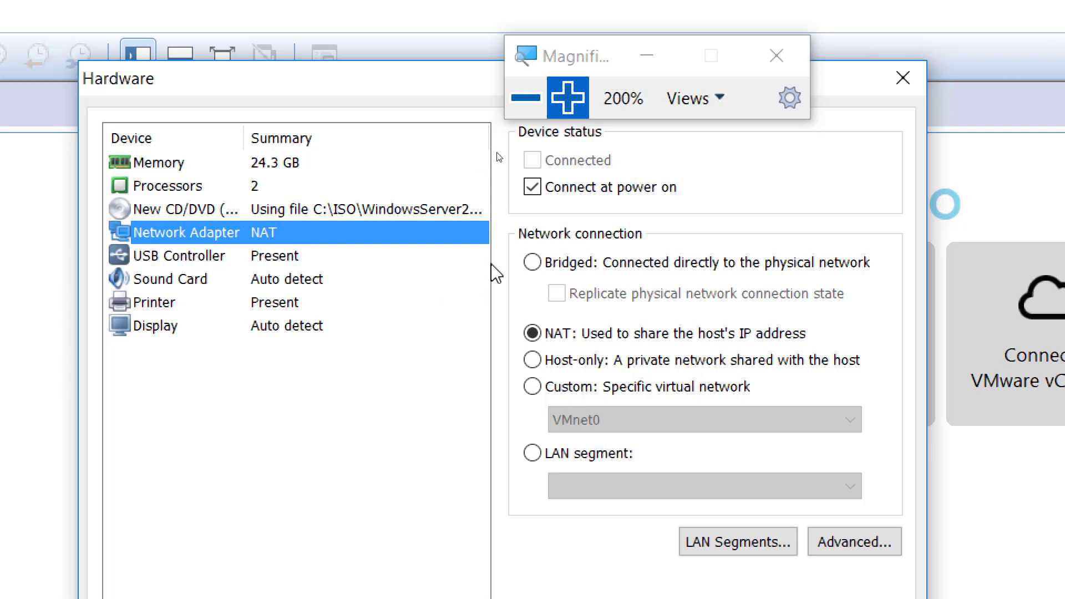
left_click(532, 263)
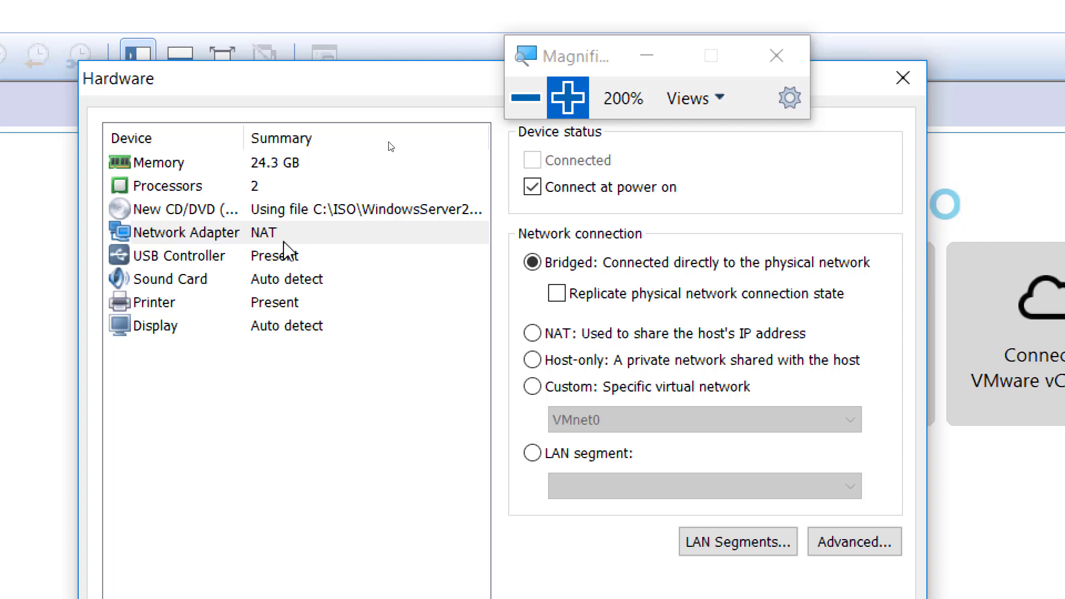
left_click(535, 337)
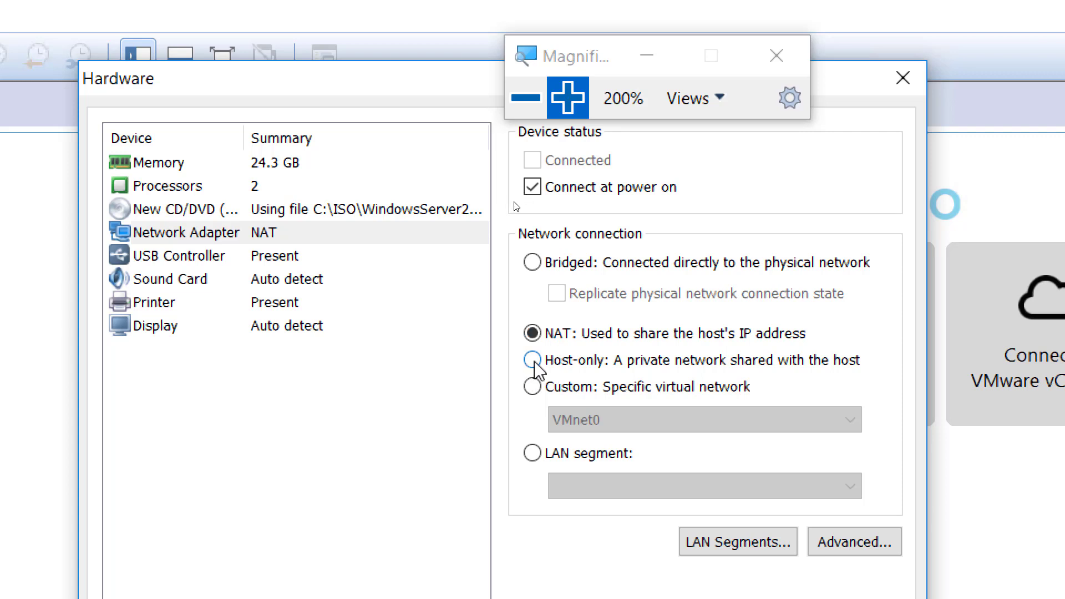
left_click(533, 360)
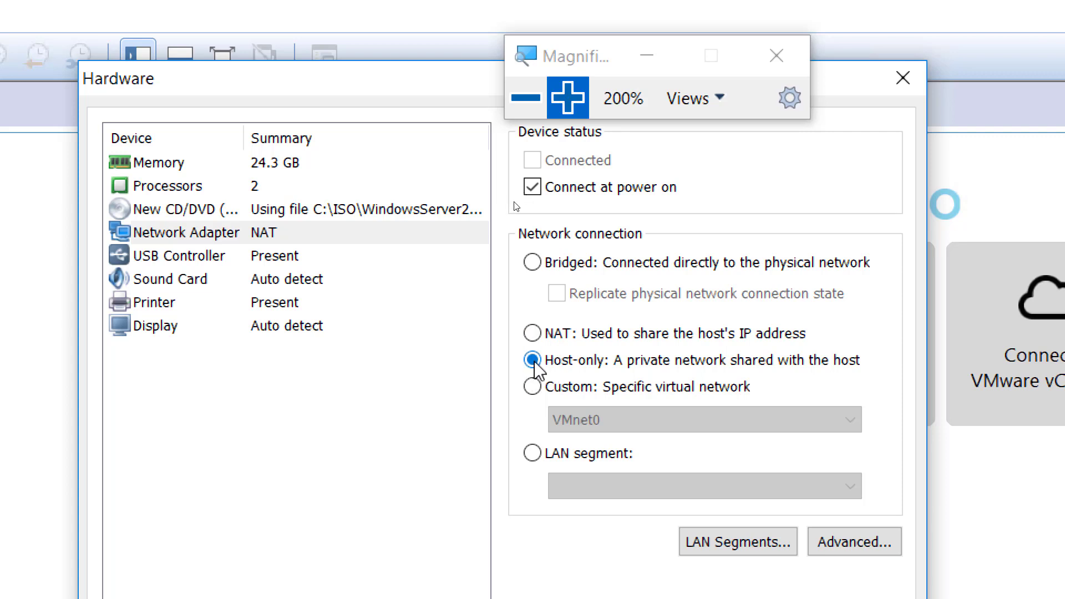
left_click(518, 97)
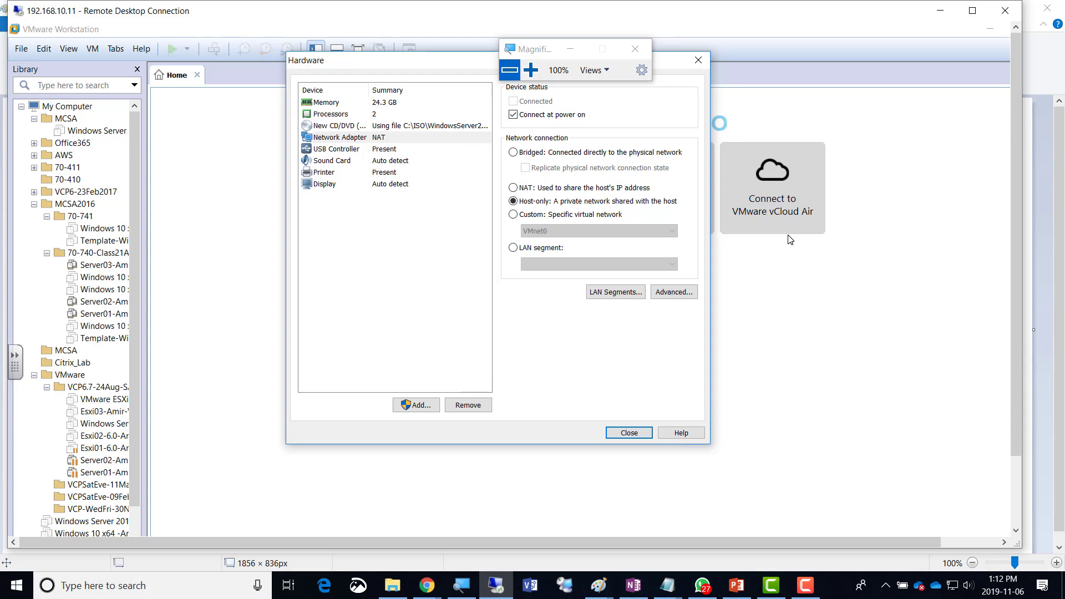
left_click(939, 11)
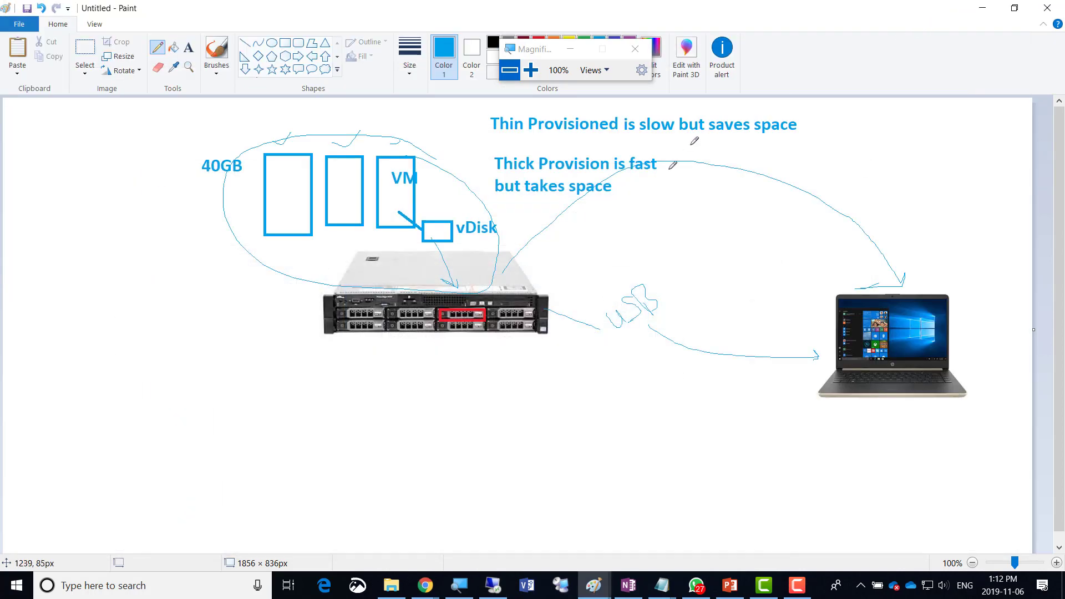
left_click(987, 7)
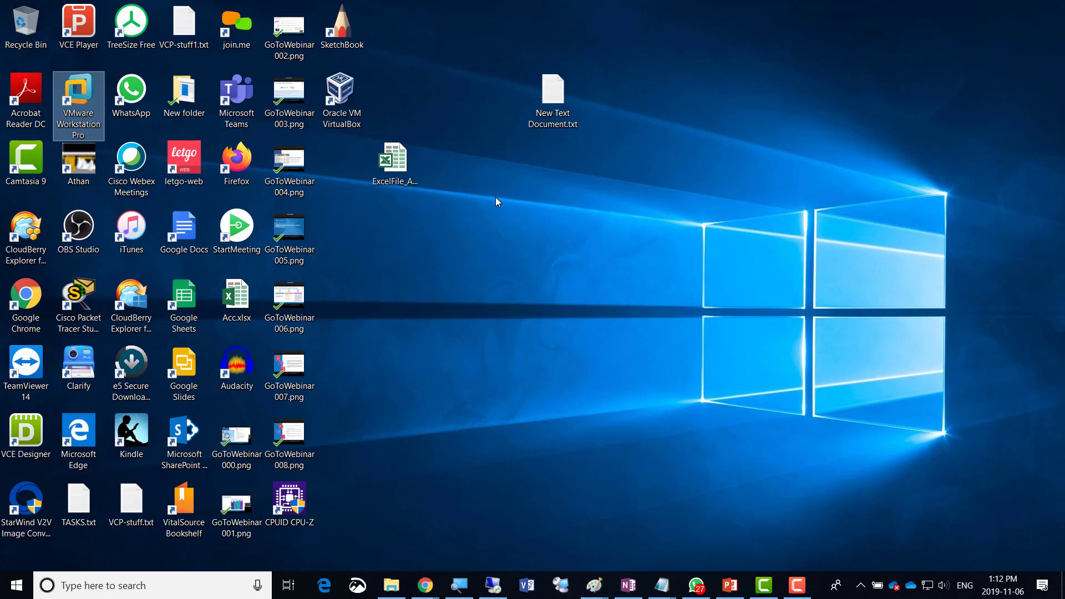
key("alt+Tab")
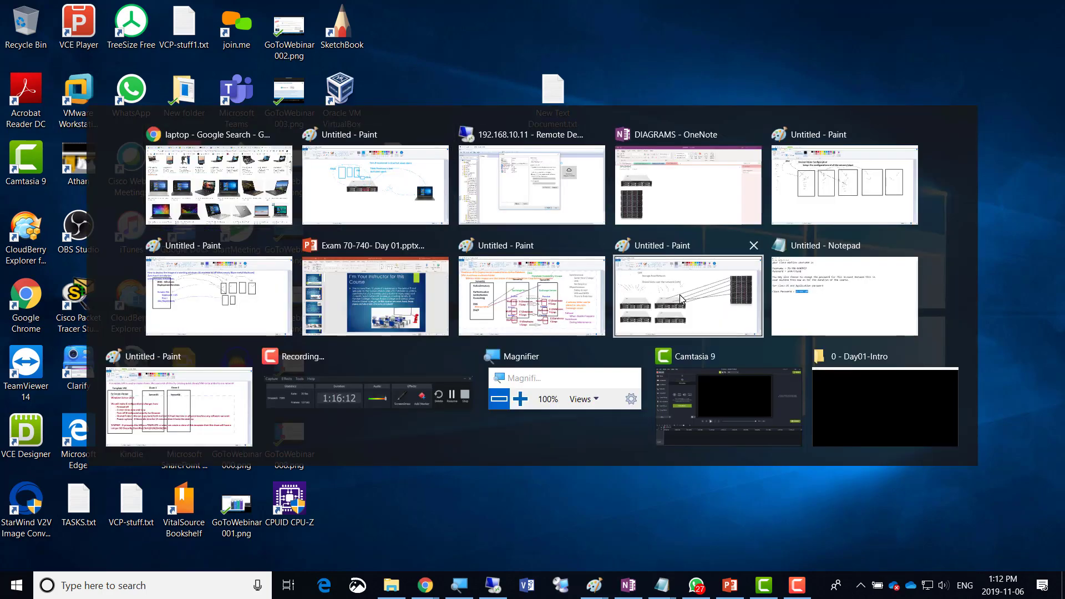
key("Tab")
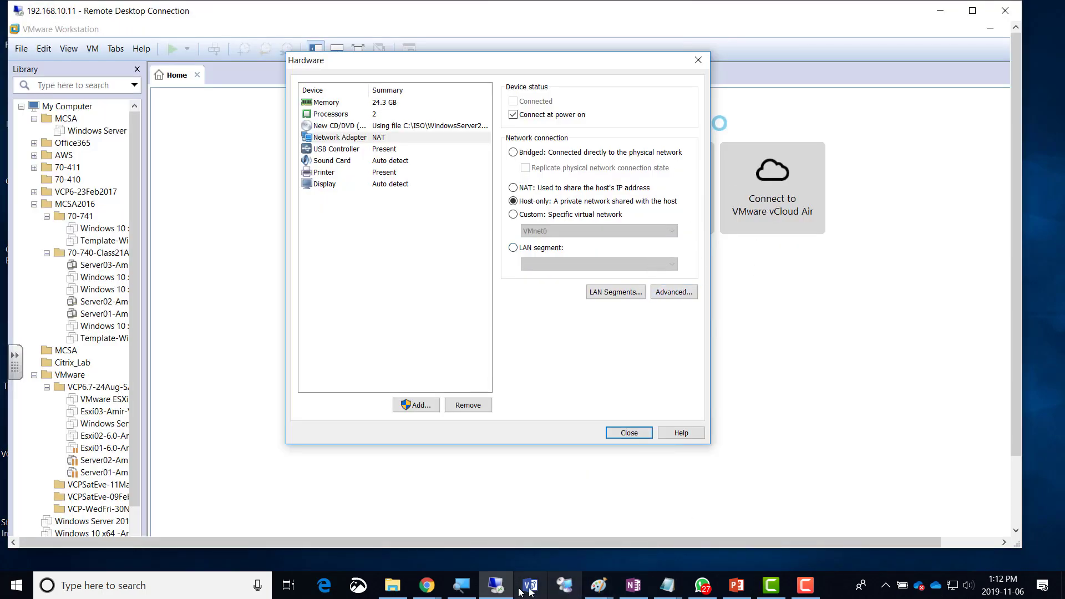
left_click(464, 586)
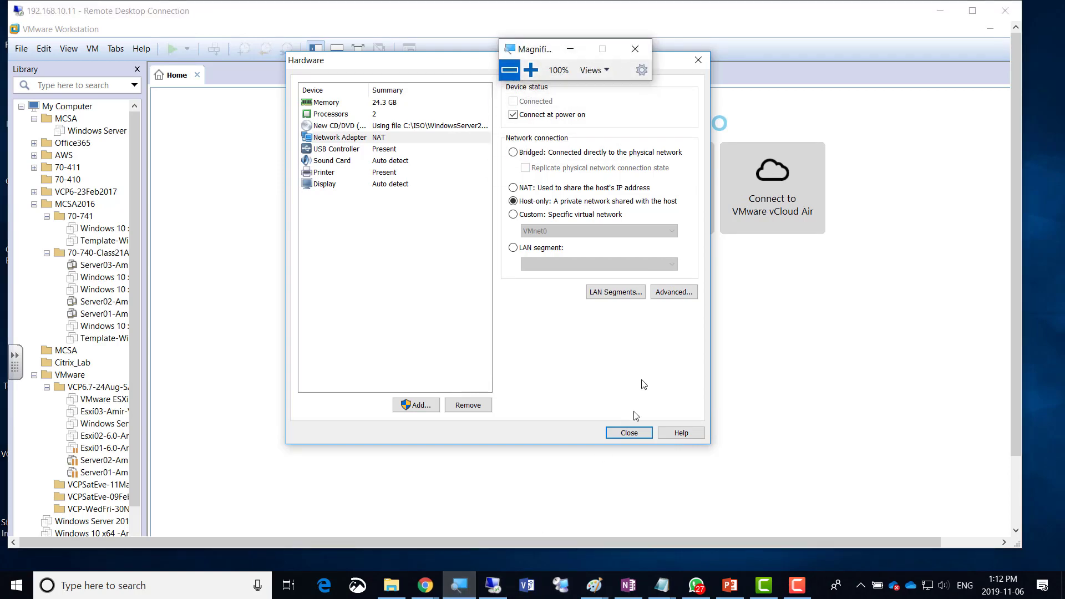
Choose Custom: Specific virtual network and pick VMnet3, after briefly selecting VMnet2.
left_click(533, 72)
left_click(532, 72)
left_click(533, 73)
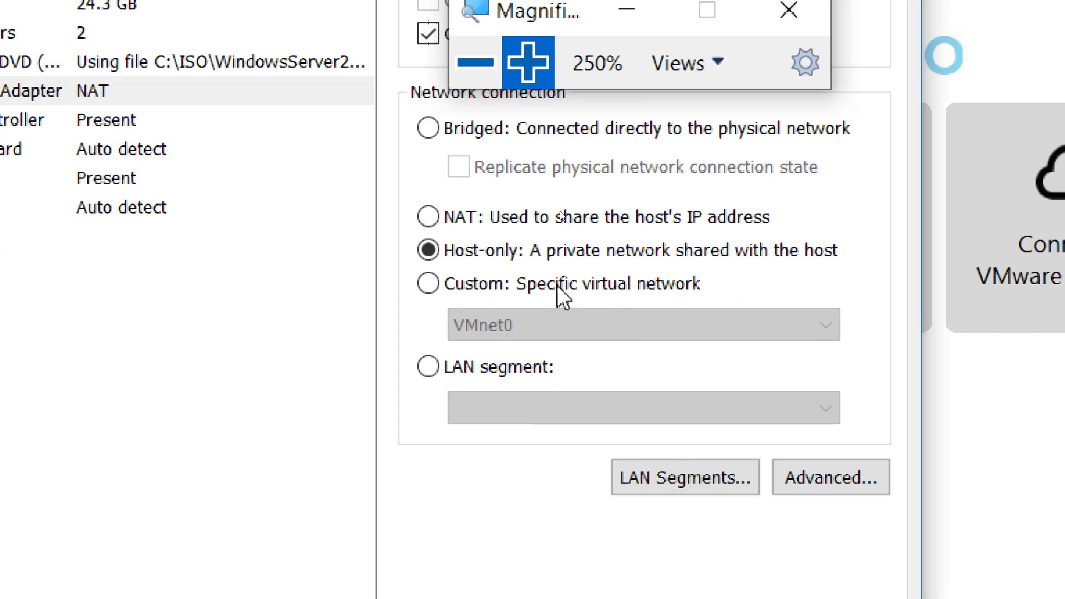
left_click(543, 292)
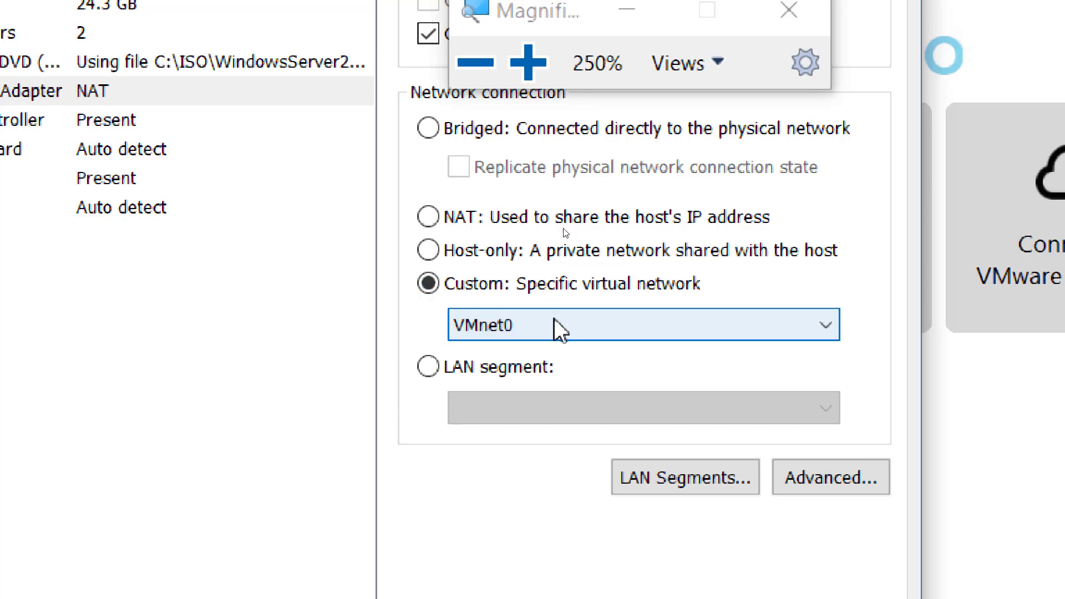
left_click(559, 330)
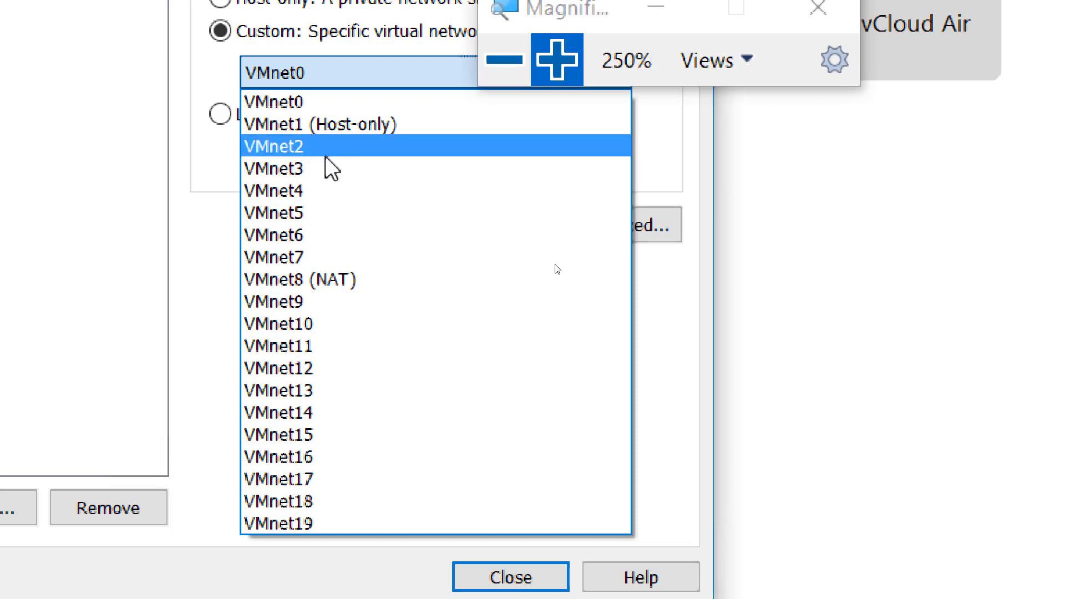
left_click(329, 147)
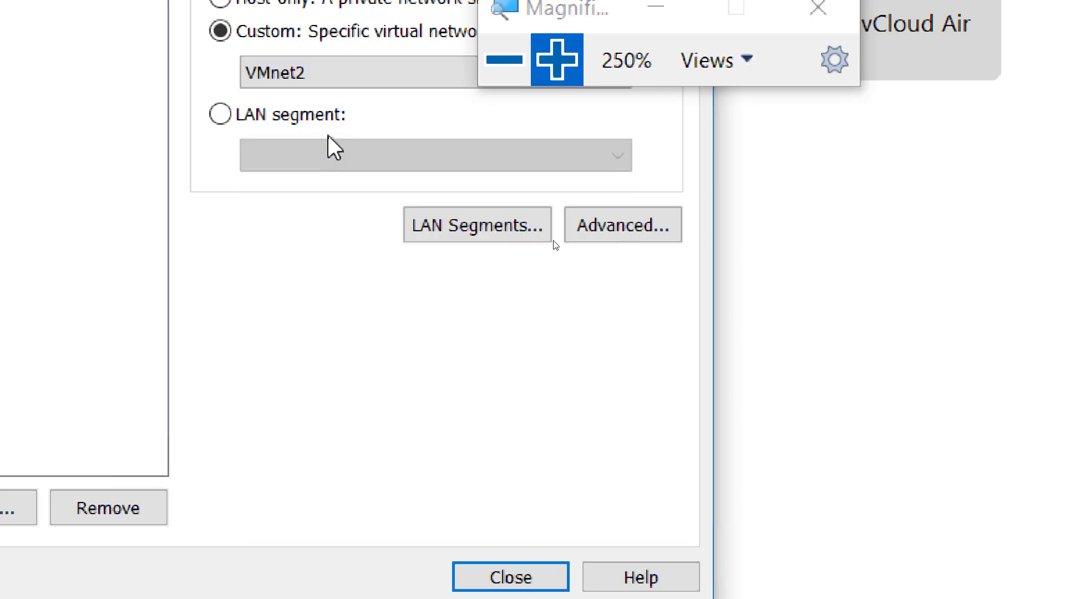
left_click(321, 67)
left_click(331, 165)
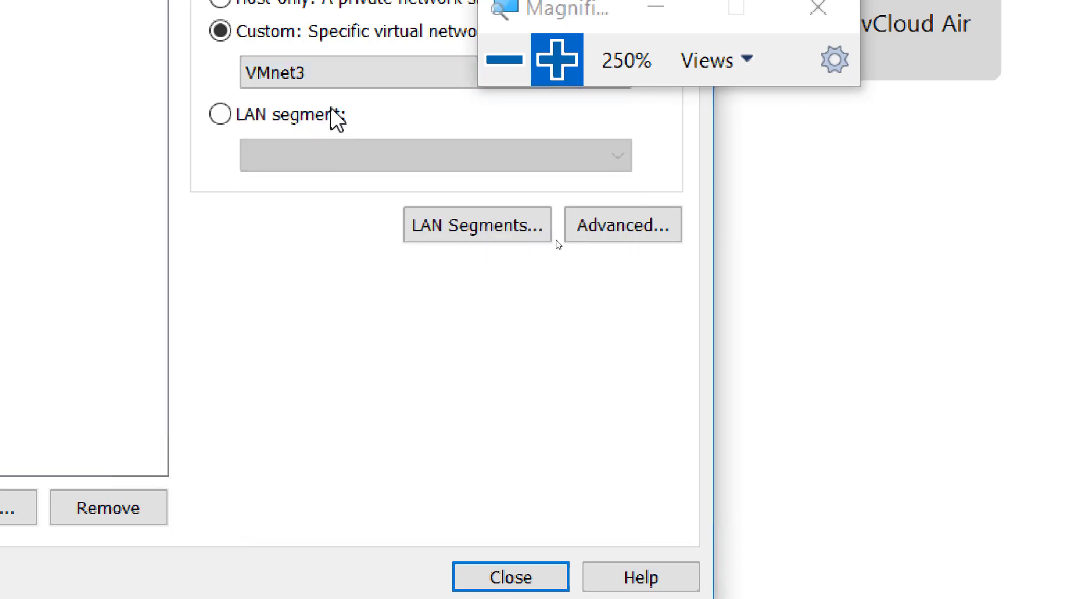
Reopen the VMnet dropdown to show the available virtual networks.
left_click(325, 77)
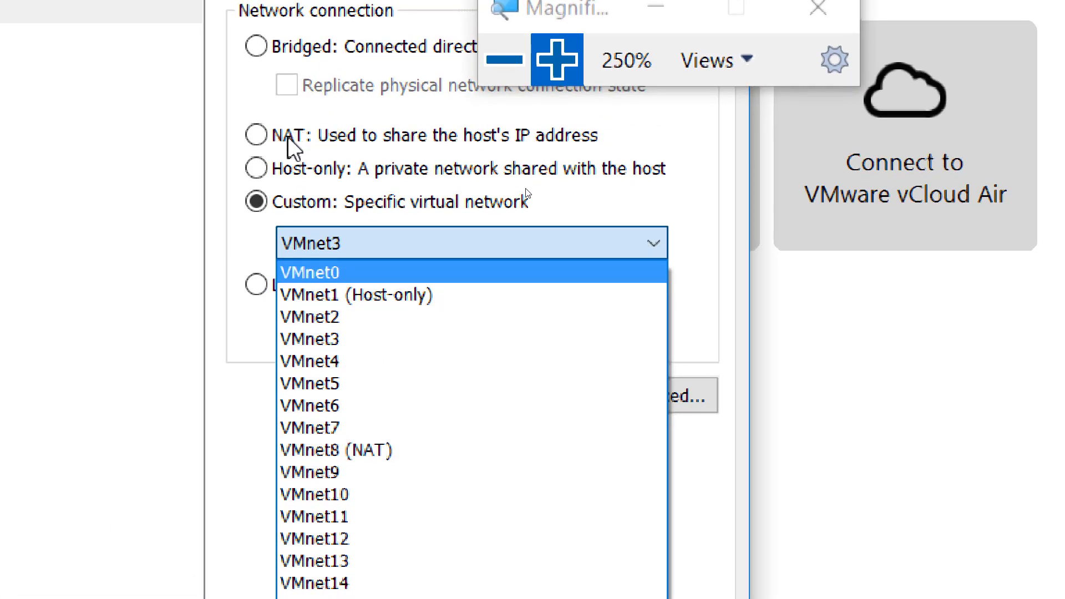
Close the VMnet list, switch the adapter back to NAT, and zoom the Magnifier out.
left_click(288, 139)
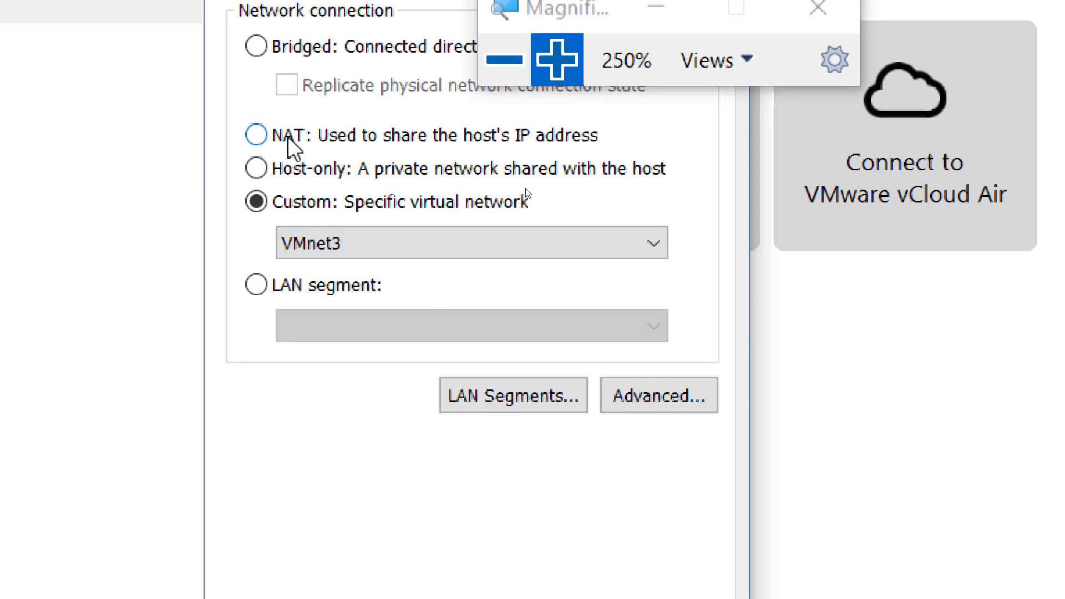
left_click(288, 139)
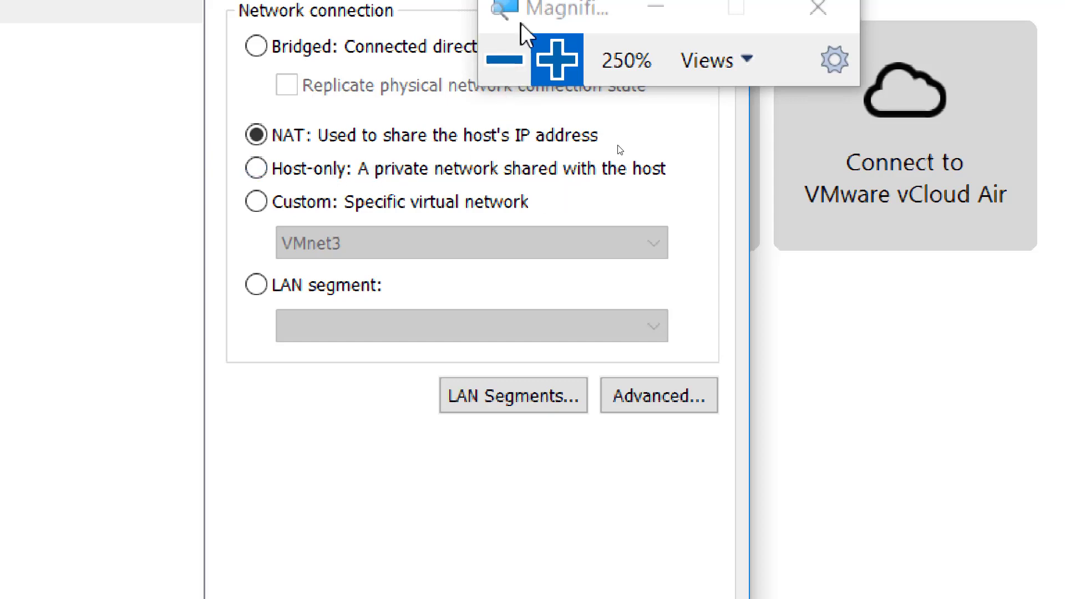
left_click(505, 59)
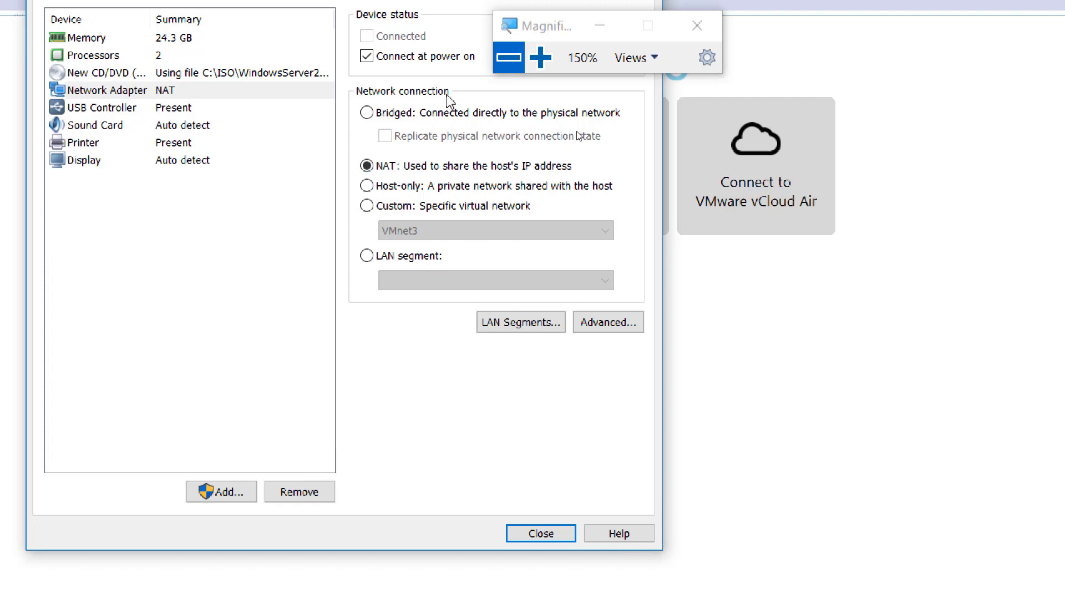
left_click(540, 57)
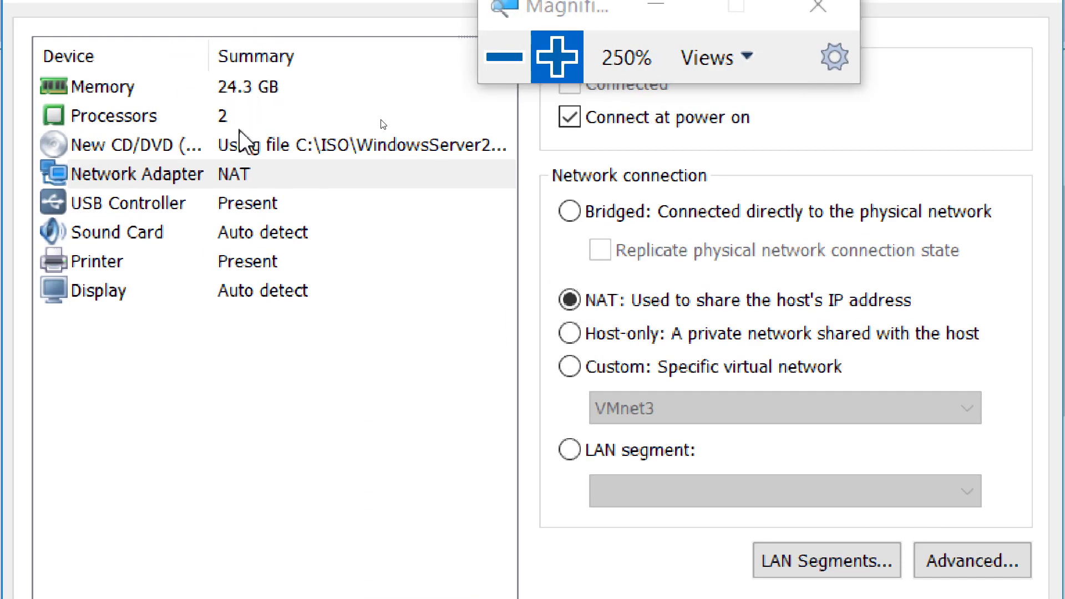
left_click(242, 172)
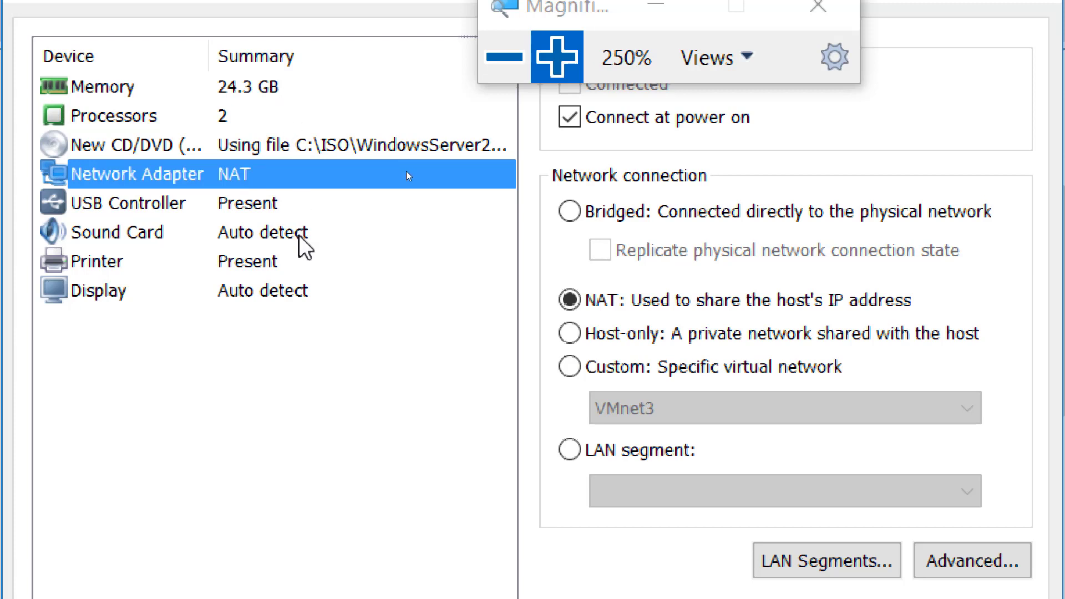
left_click(110, 214)
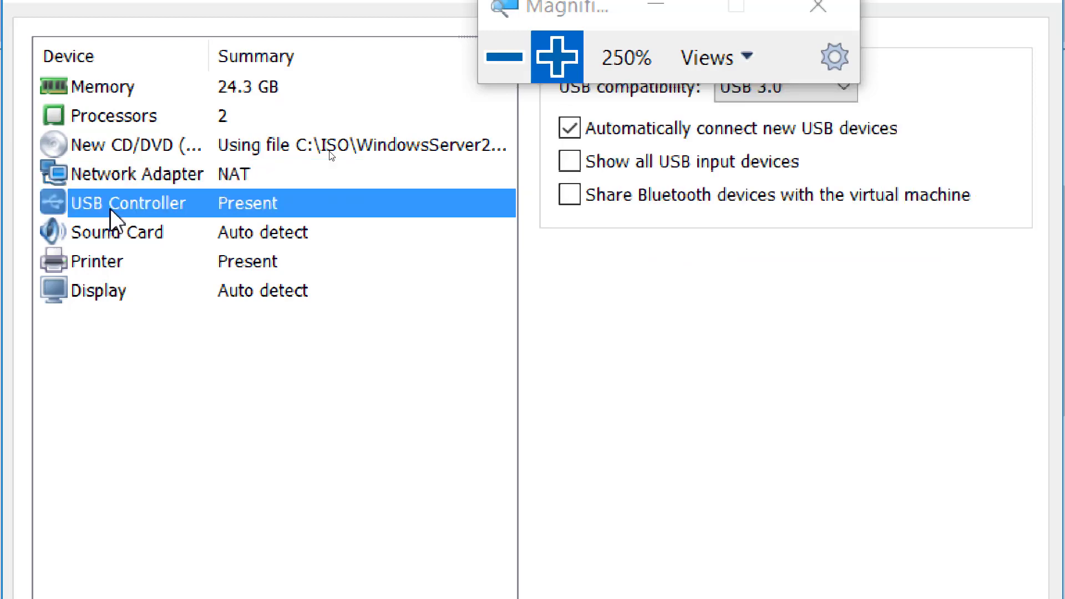
left_click(114, 243)
left_click(120, 269)
left_click(120, 290)
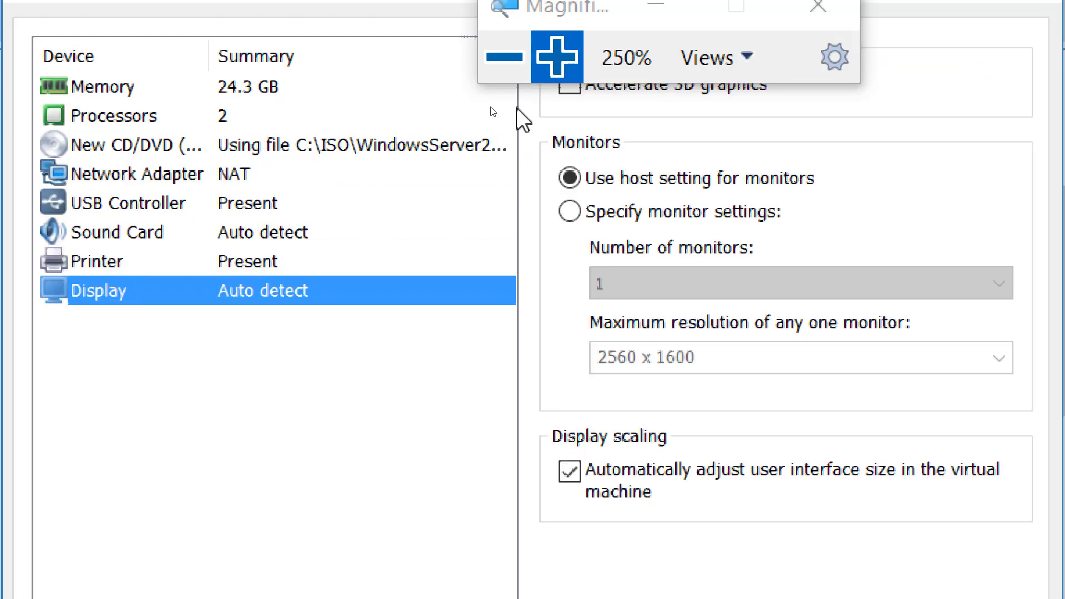
left_click(275, 88)
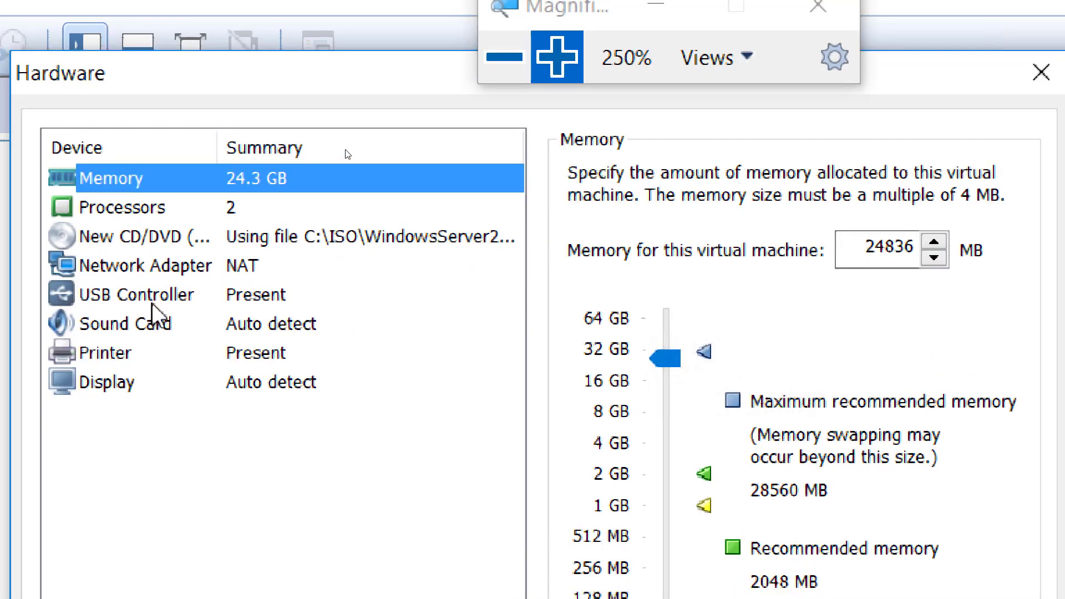
left_click(140, 195)
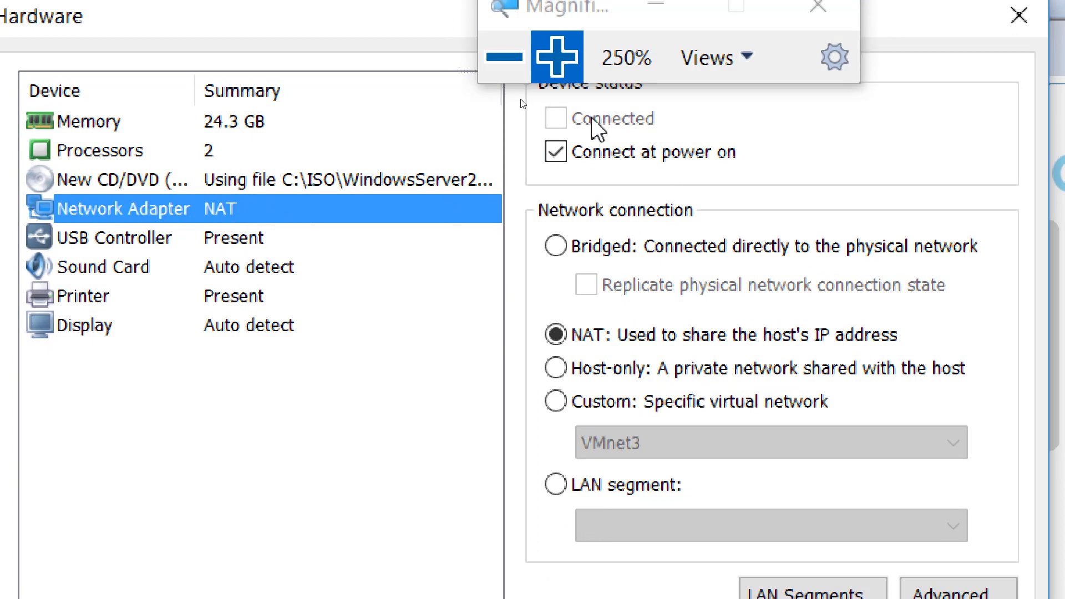
left_click(502, 56)
Close the Hardware dialog and finish the wizard, creating the Windows Server 2016 template VM.
left_click(500, 56)
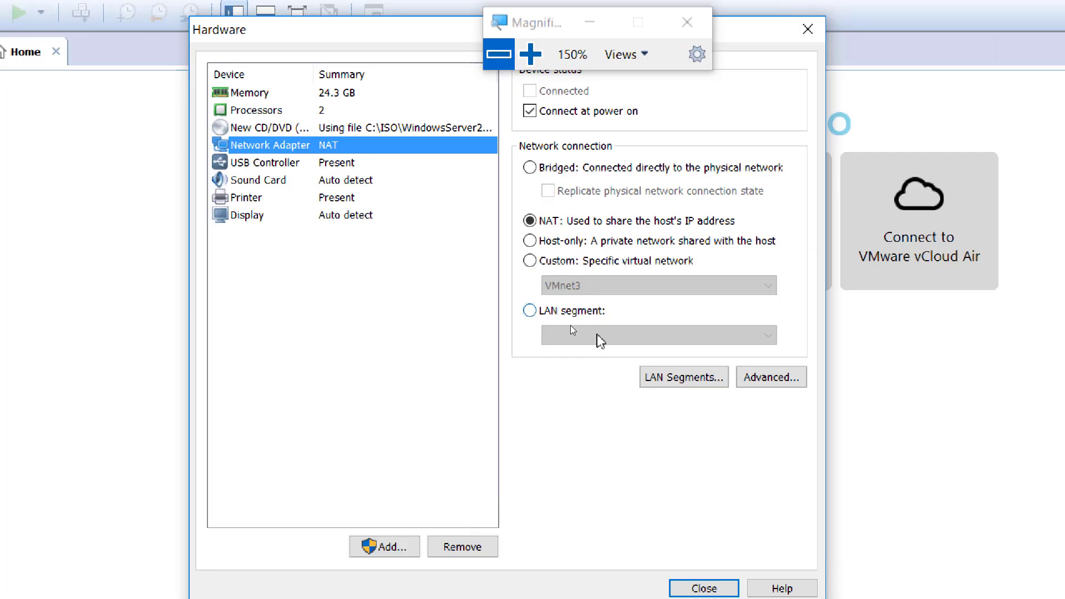
left_click(652, 485)
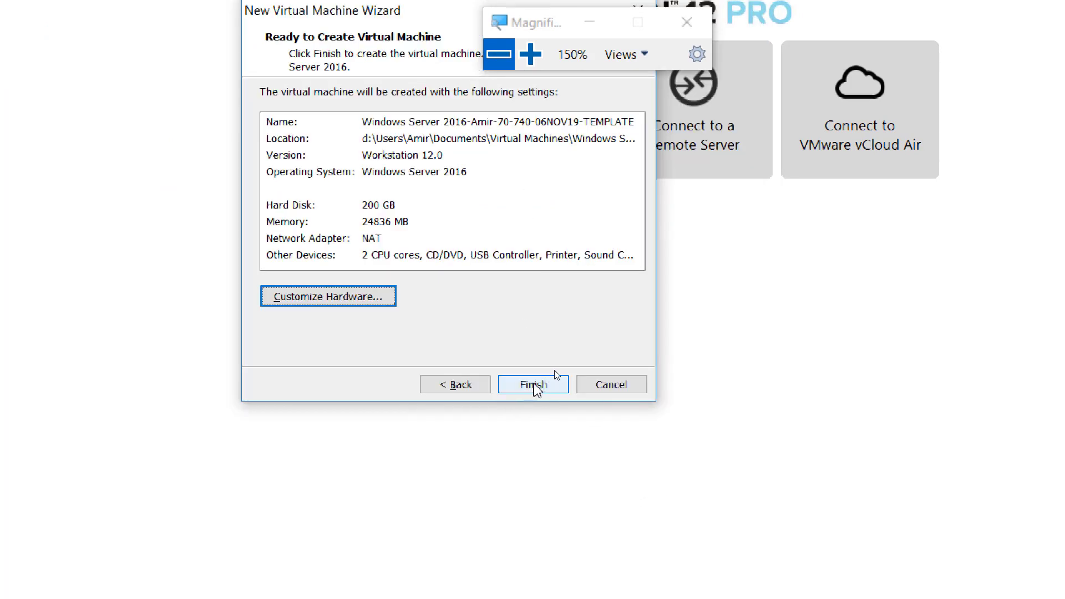
left_click(533, 387)
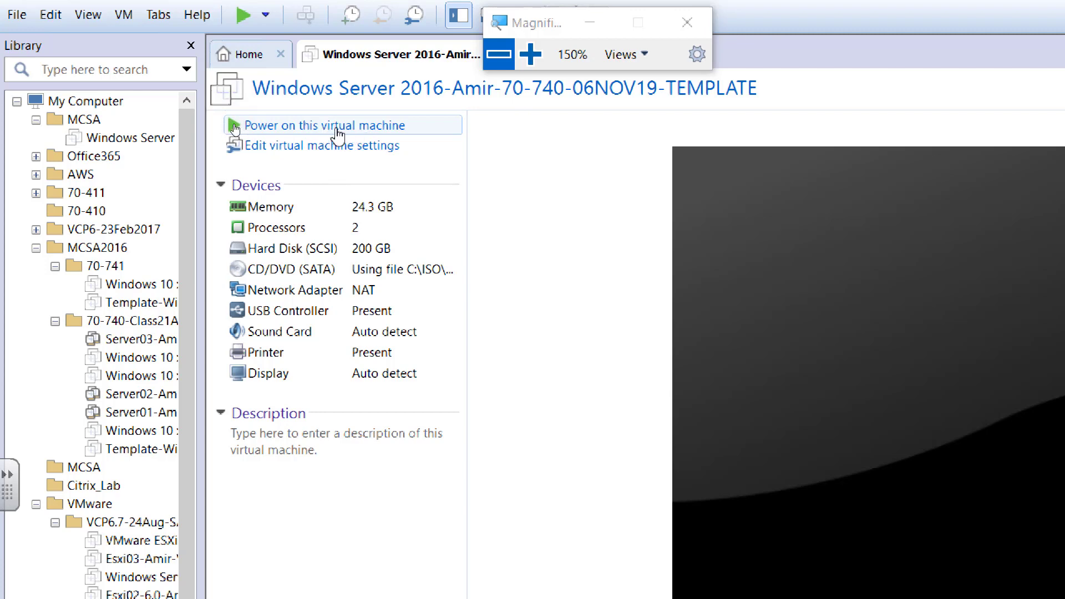
Power on the new VM, return magnification to 100% and move the Magnifier window aside.
left_click(337, 133)
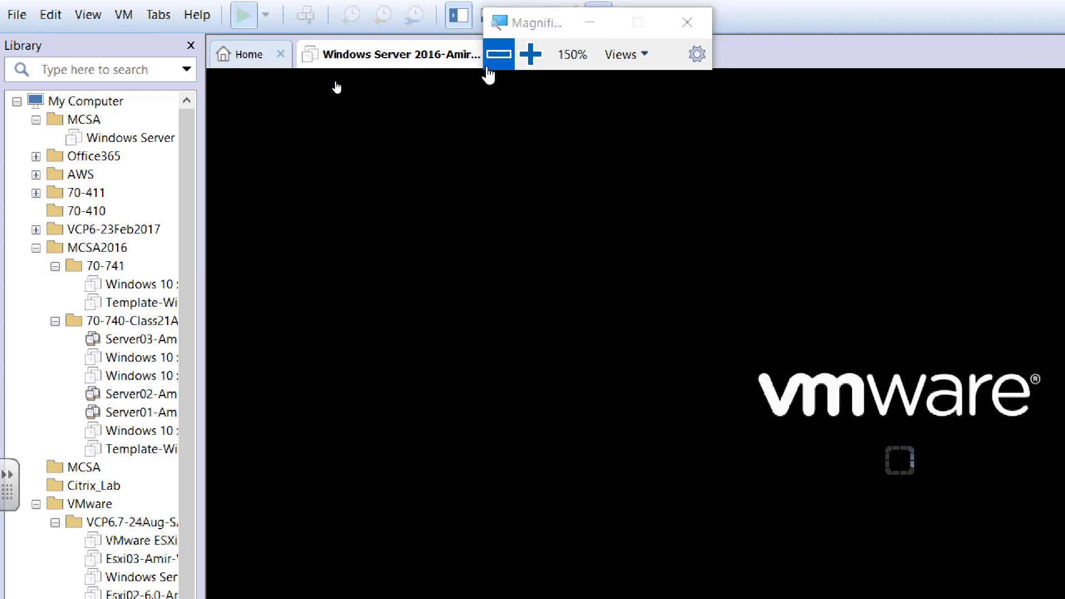
left_click(488, 63)
left_click(352, 66)
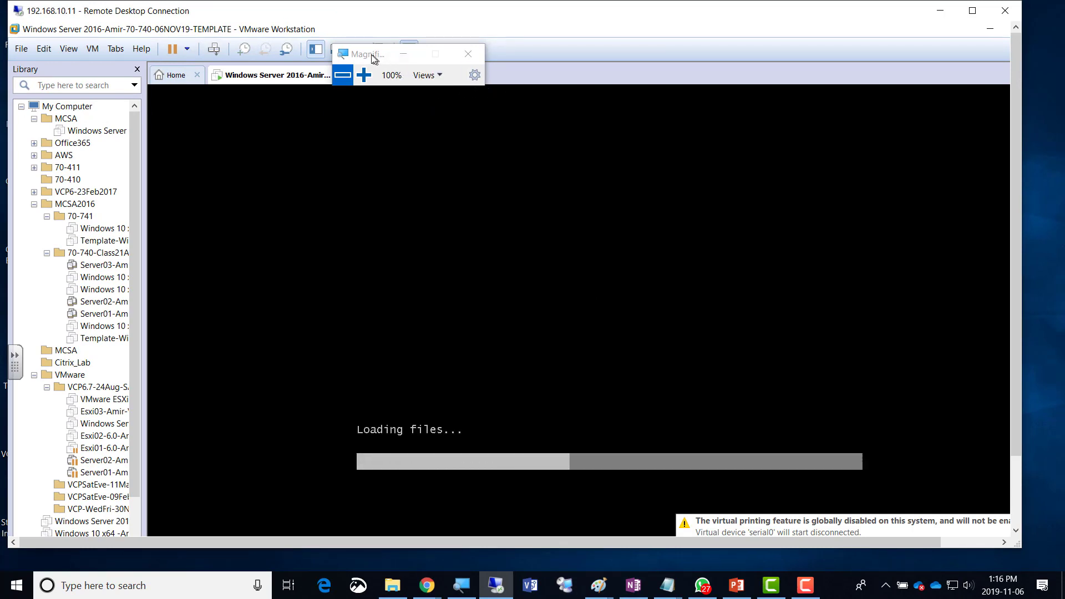
left_click_drag(372, 58, 749, 42)
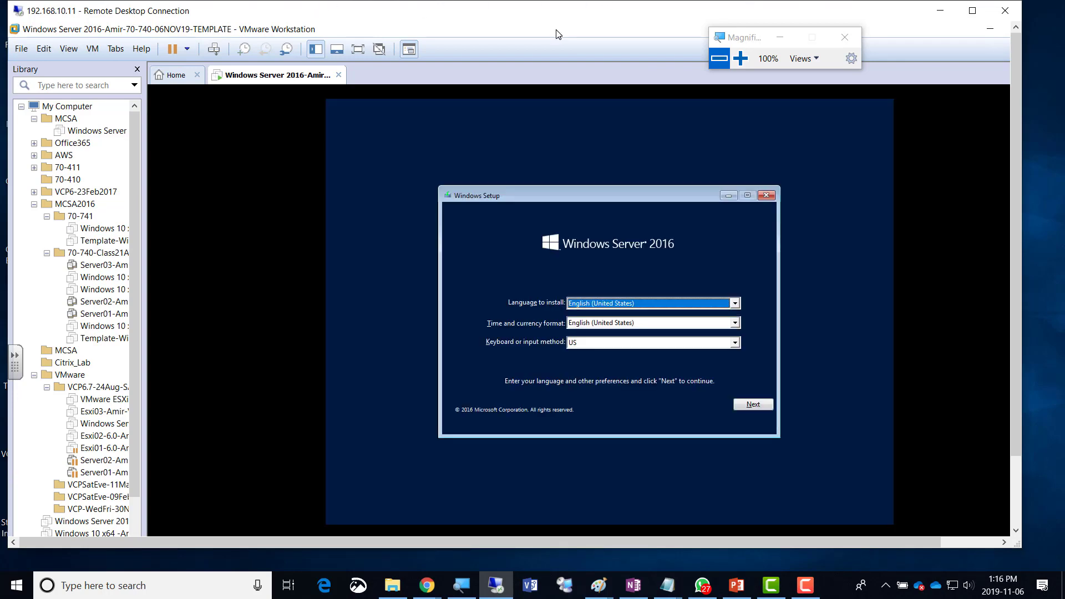
Magnify the screen to 250% and pick English (Canada) as the time and currency format.
left_click(740, 58)
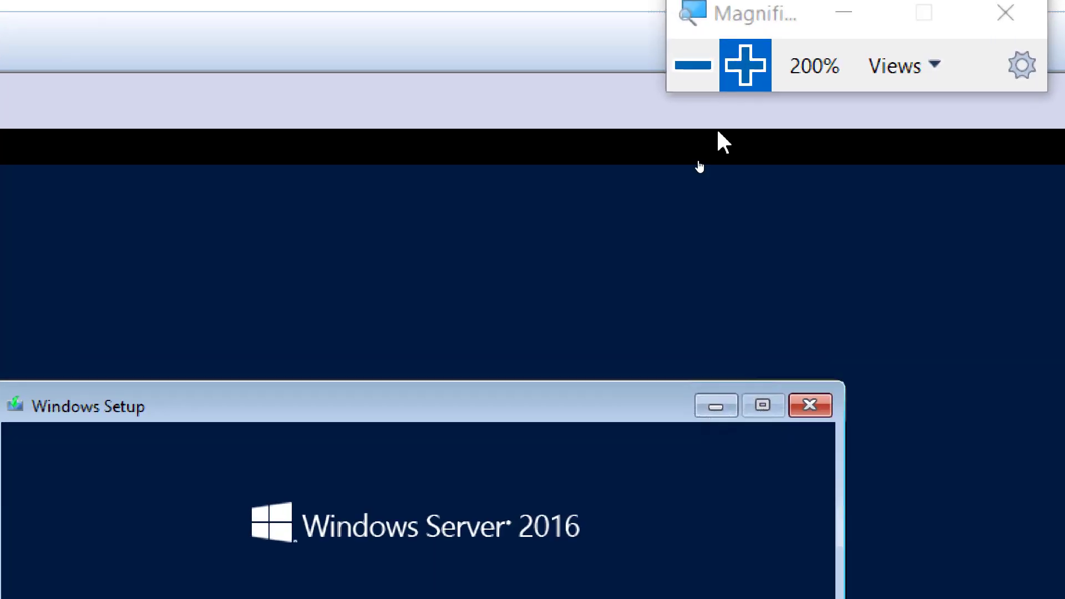
key("super+plus")
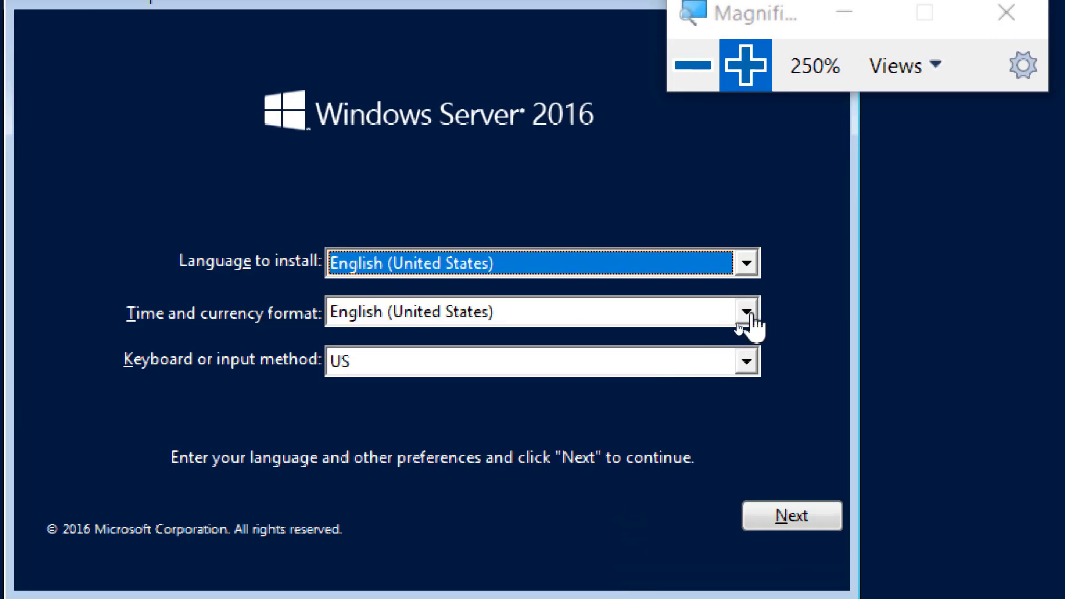
left_click(747, 312)
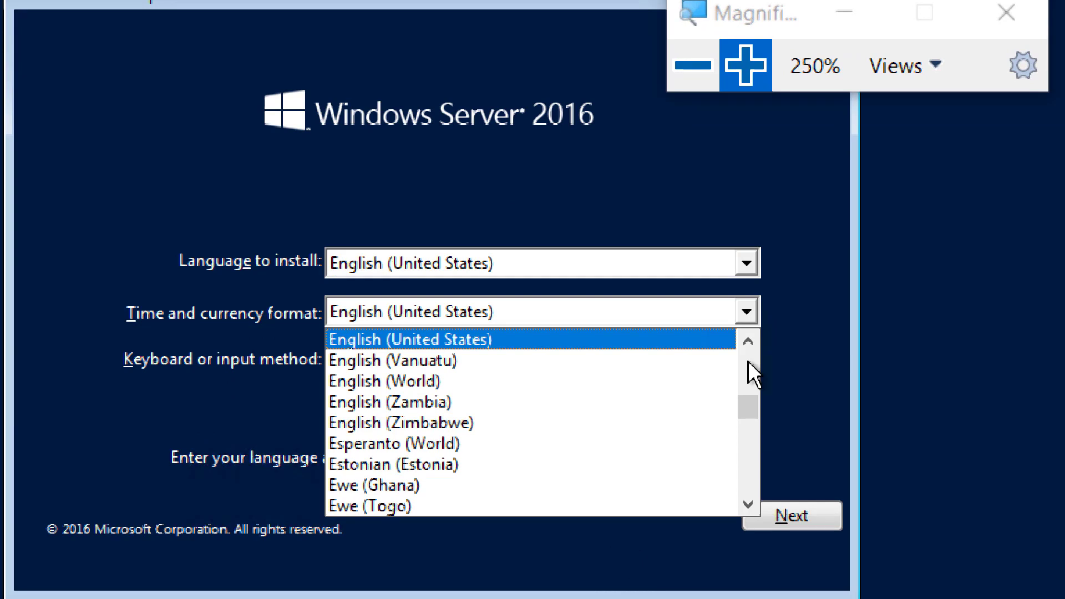
scroll(749, 363, "up", 7)
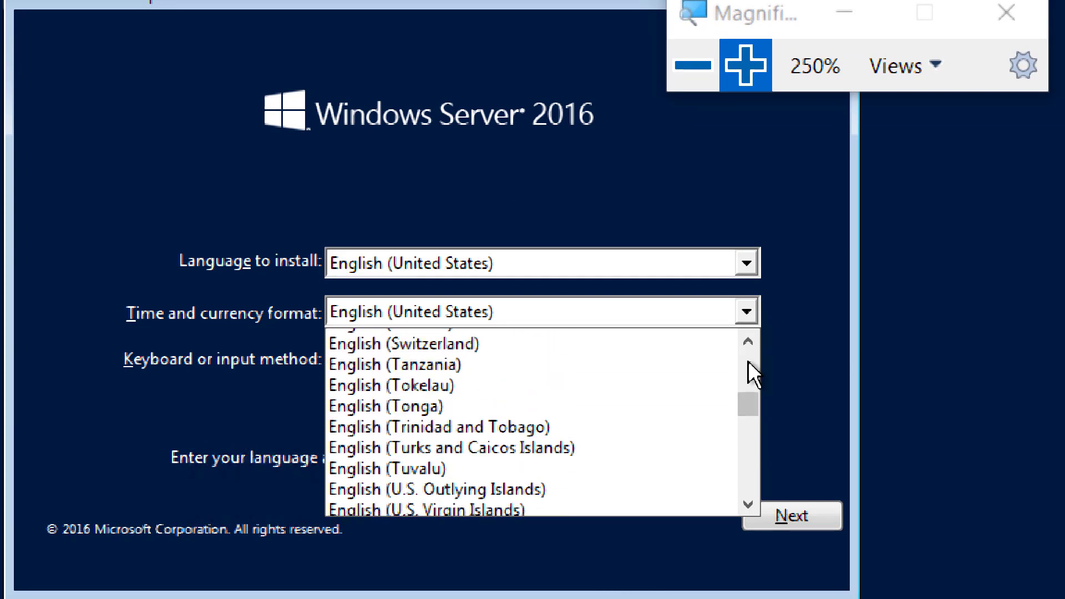
scroll(748, 362, "up", 6)
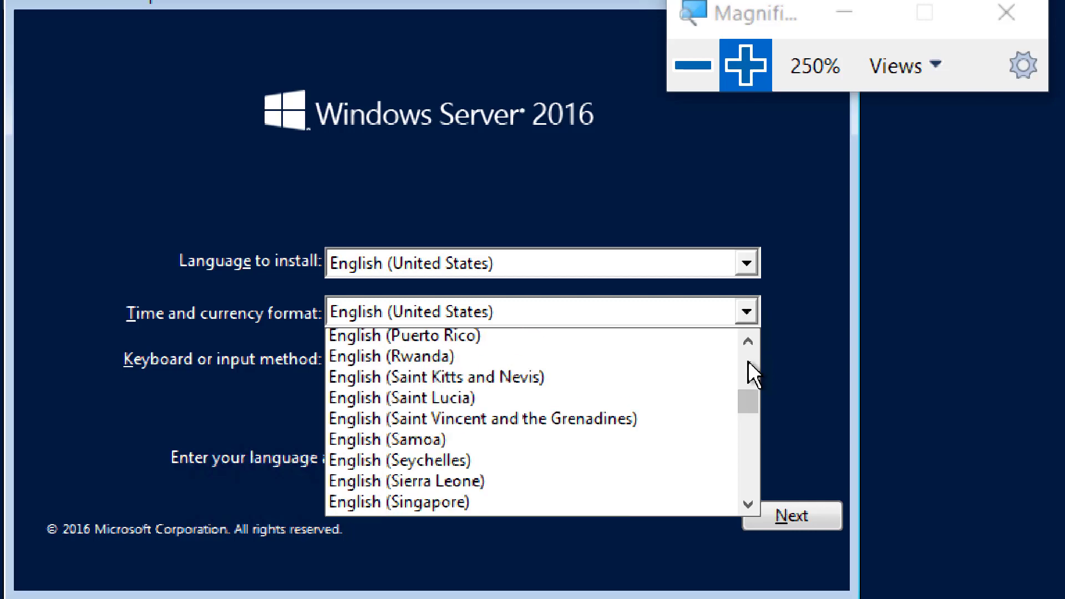
scroll(748, 362, "up", 3)
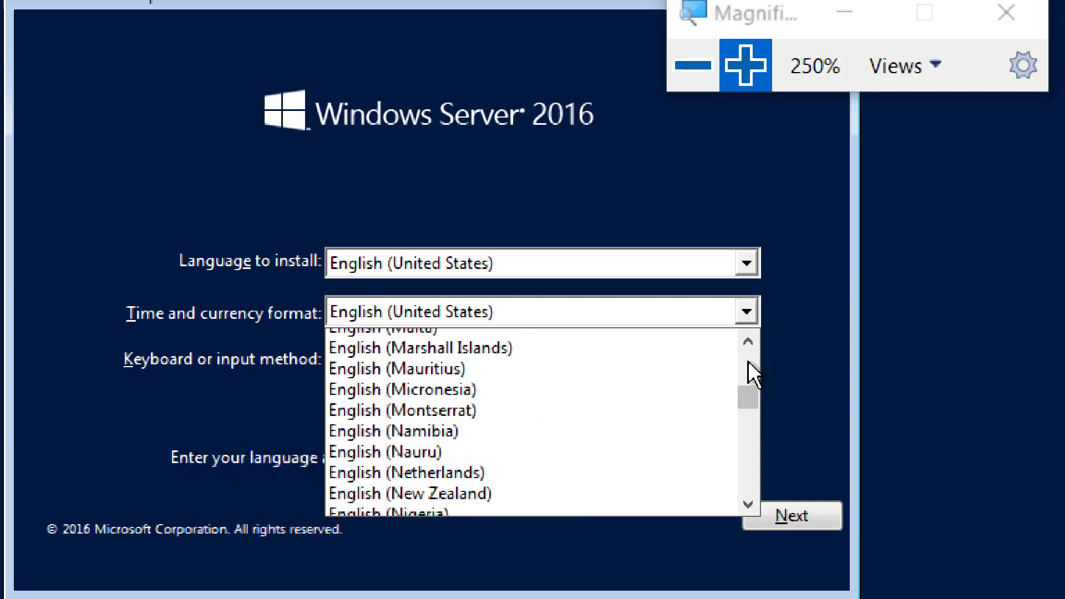
scroll(748, 361, "up", 8)
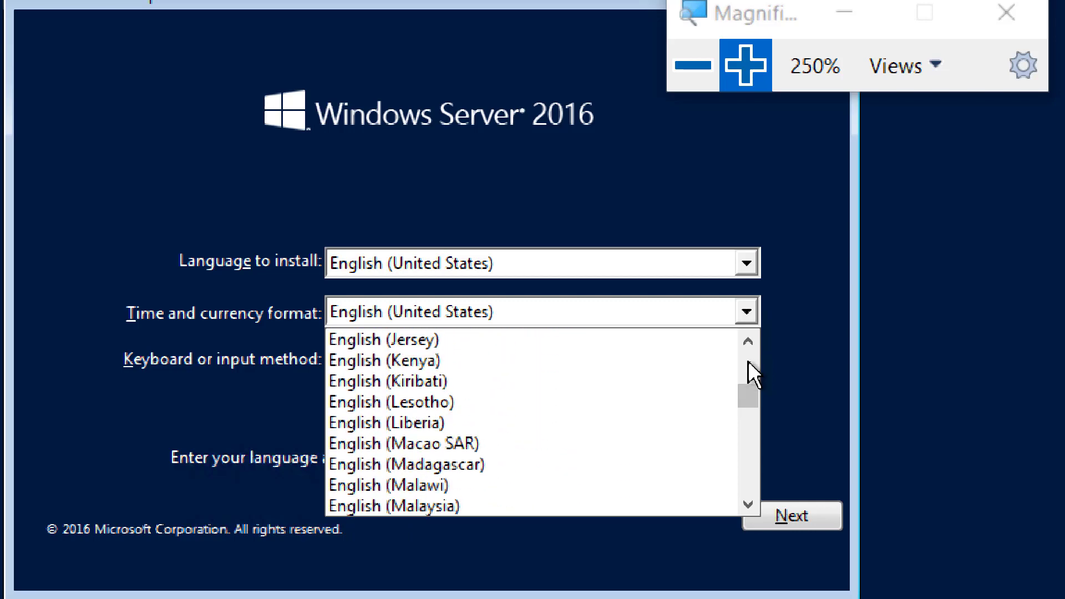
scroll(749, 363, "up", 3)
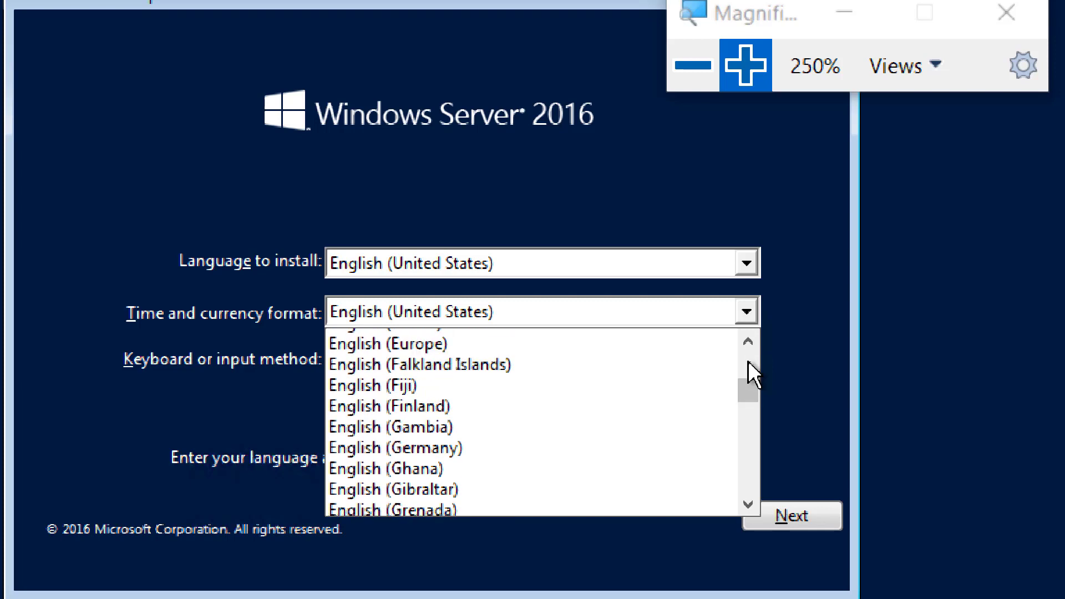
scroll(749, 366, "up", 3)
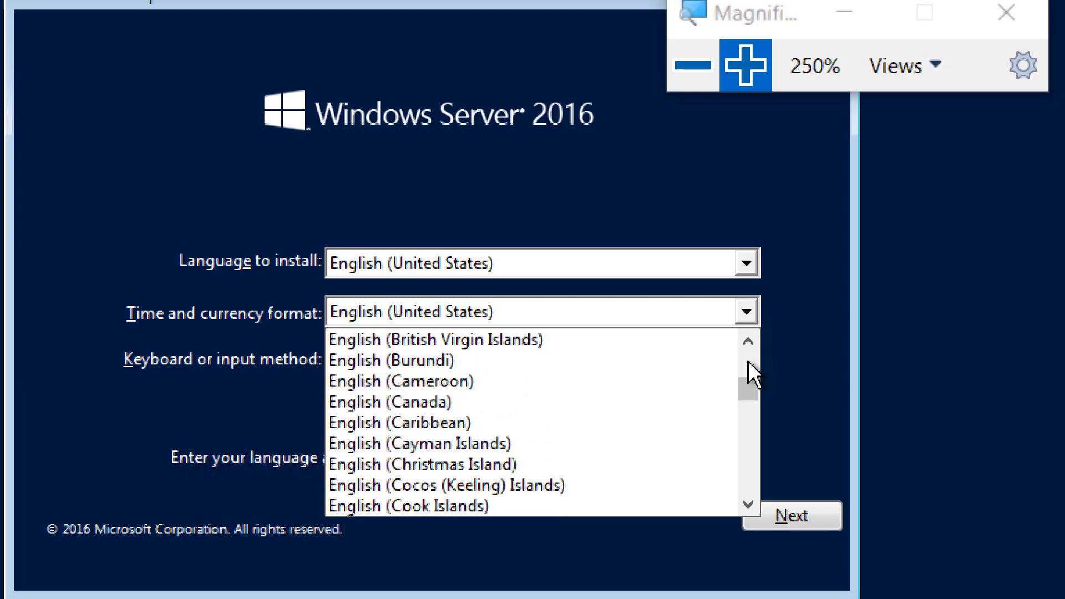
left_click(490, 395)
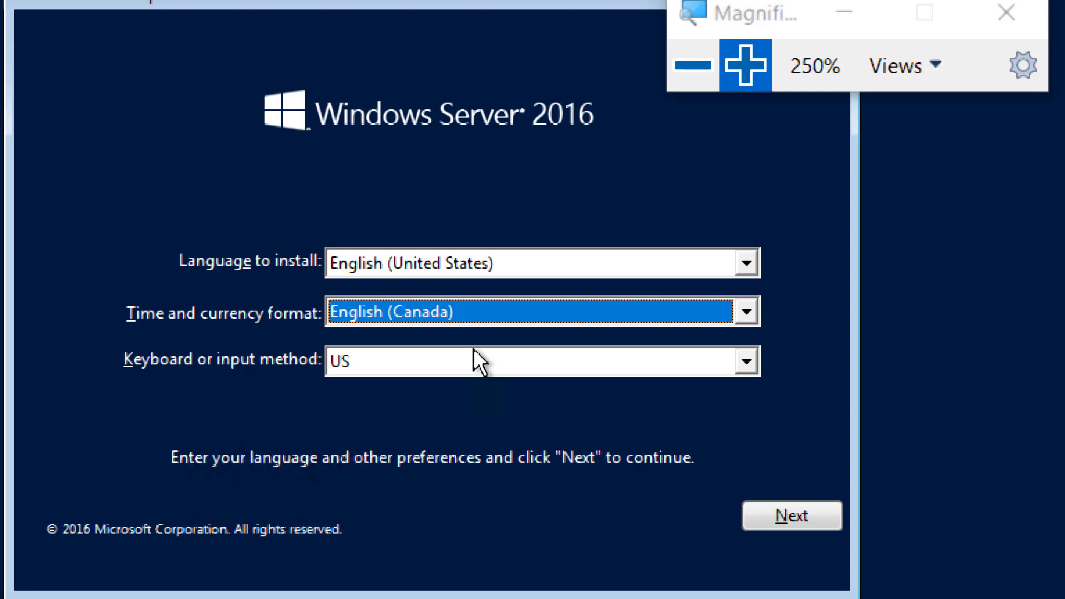
Leave the time format on English (Canada) and continue past the language page.
left_click(744, 324)
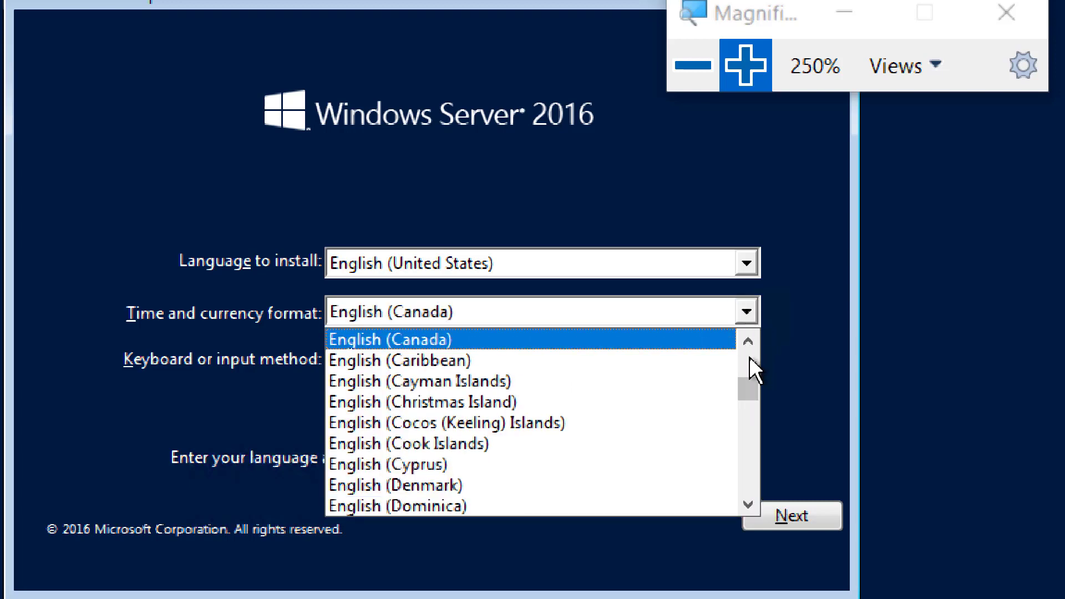
scroll(752, 367, "up", 8)
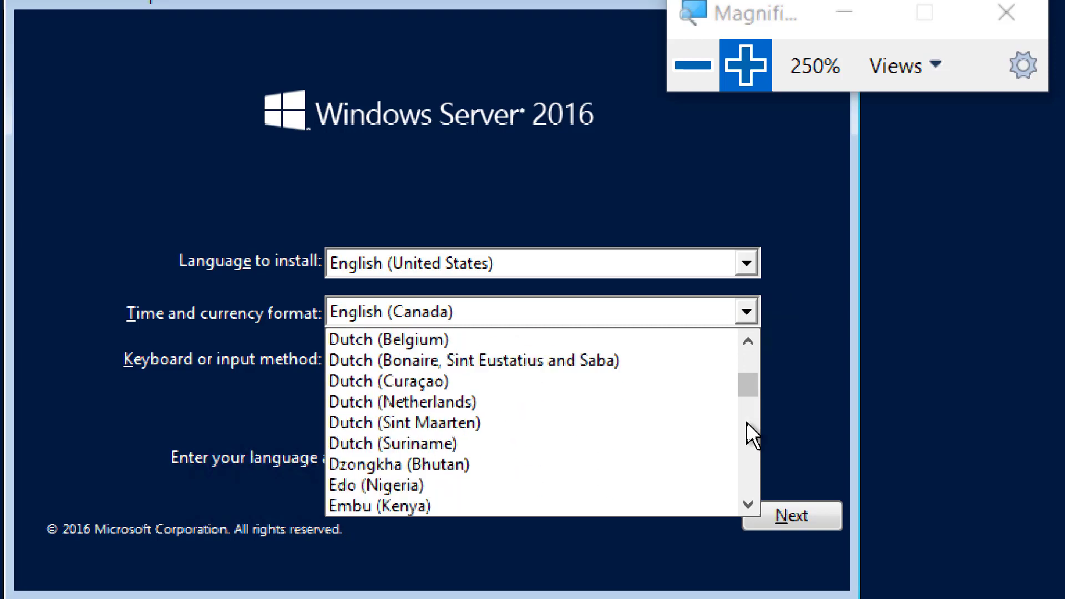
left_click(765, 452)
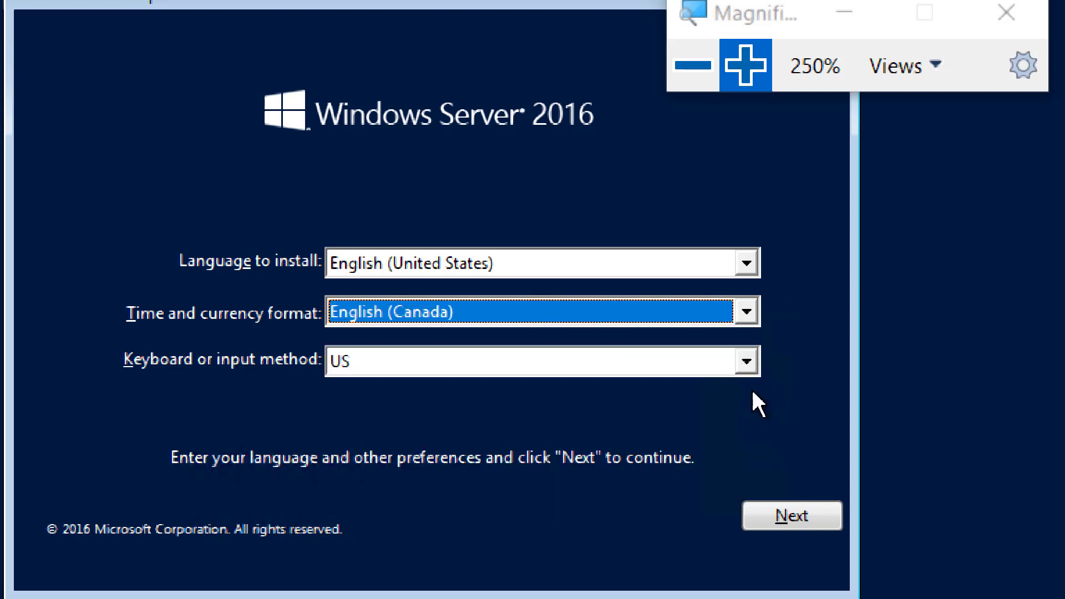
left_click(808, 509)
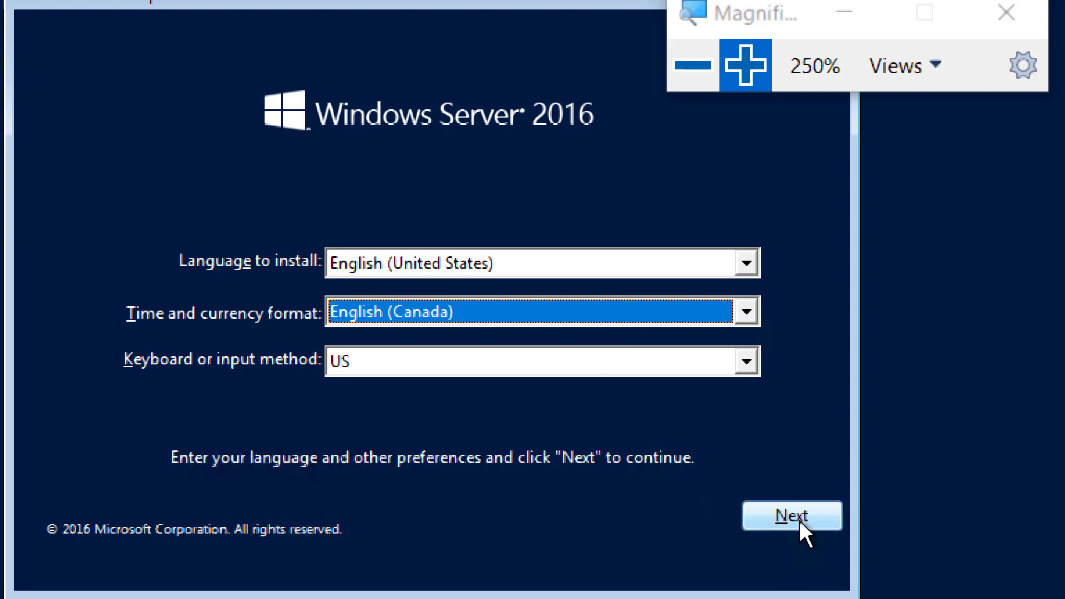
left_click(814, 511)
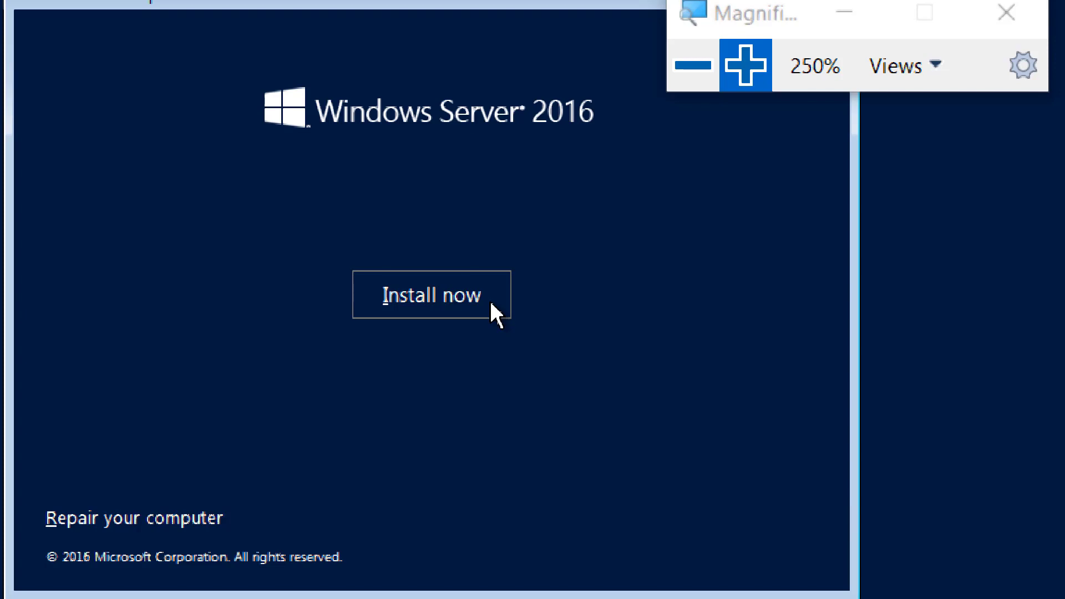
Launch Windows Server 2016 setup with Install now.
left_click(436, 296)
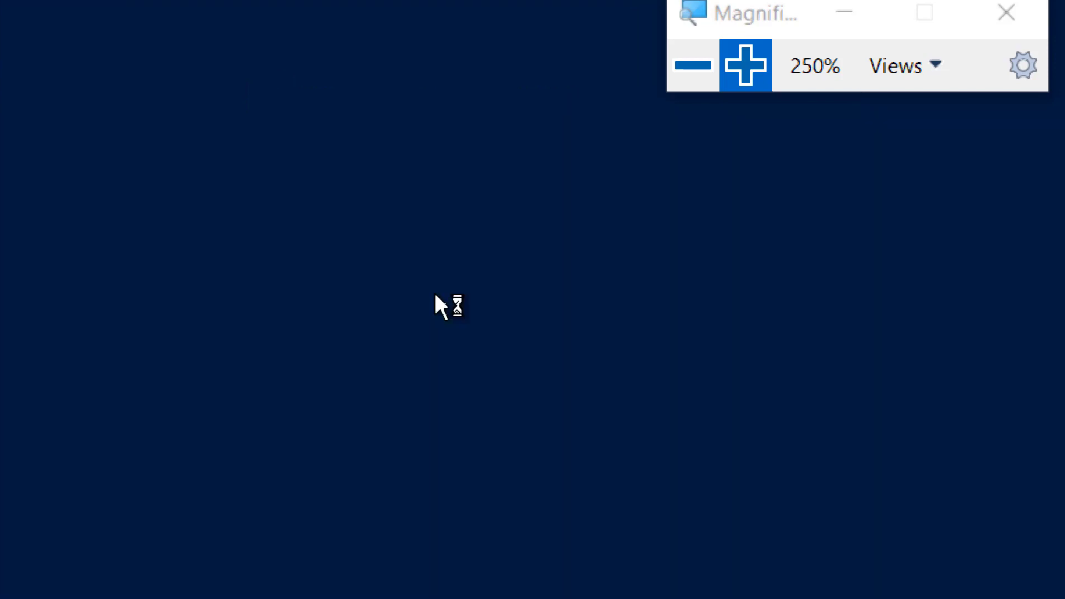
Select Windows Server 2016 Datacenter Evaluation (Desktop Experience), with Magnifier zoom at 150% then back to 200%.
left_click(705, 65)
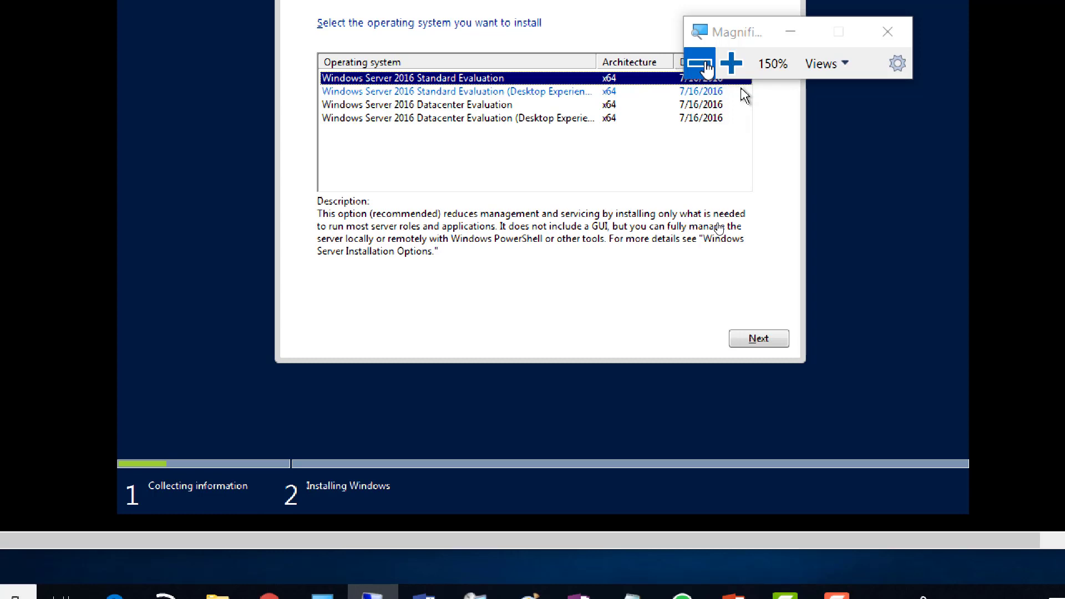
left_click(497, 120)
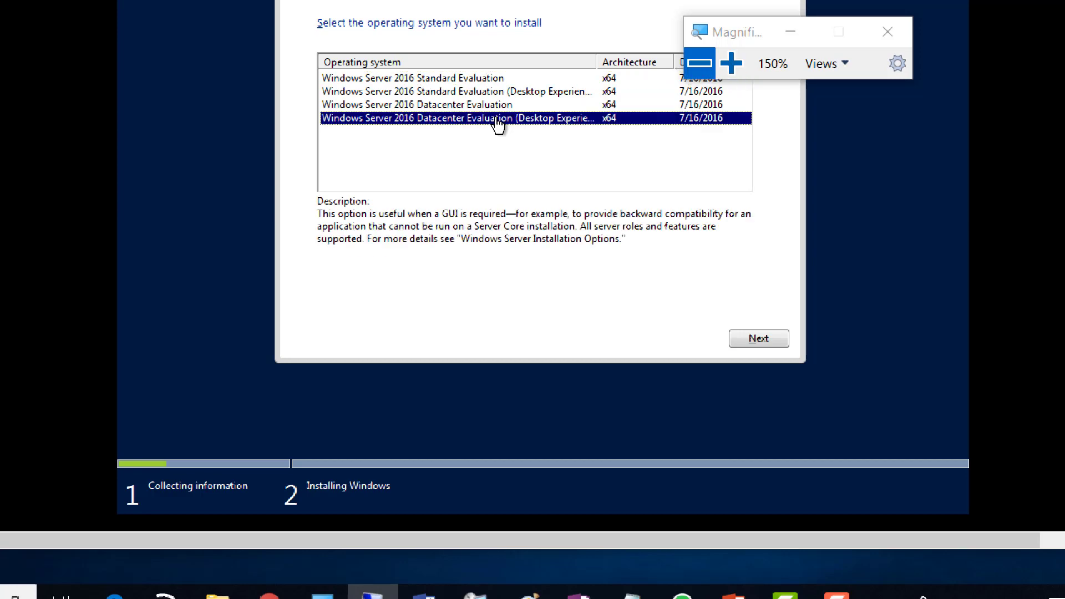
left_click(731, 63)
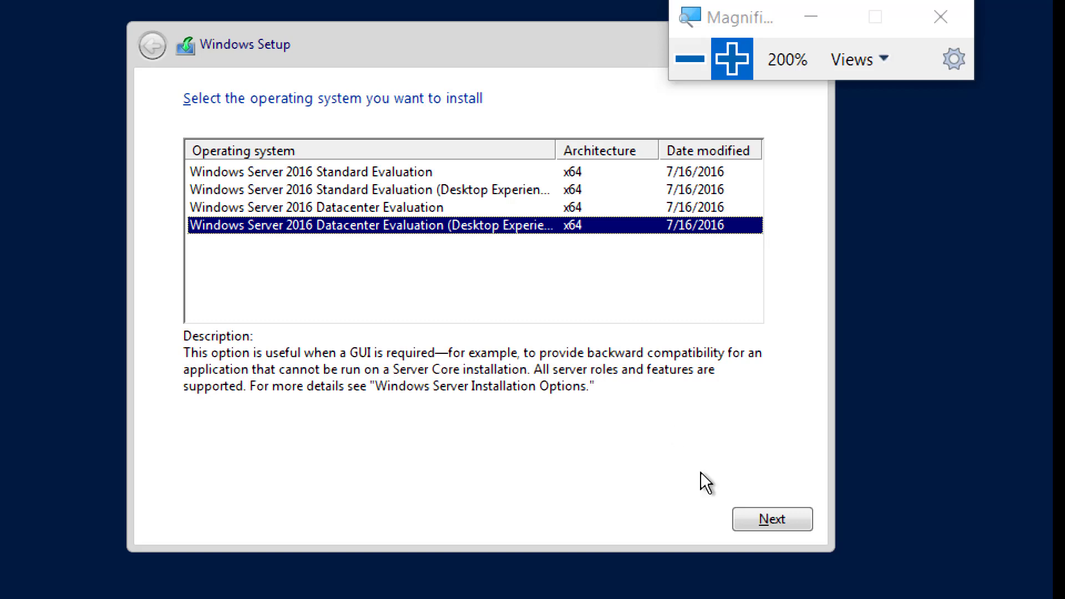
Confirm the Datacenter (Desktop Experience) edition, accept the license, and install Custom onto the 200 GB unallocated Drive 0.
left_click(777, 525)
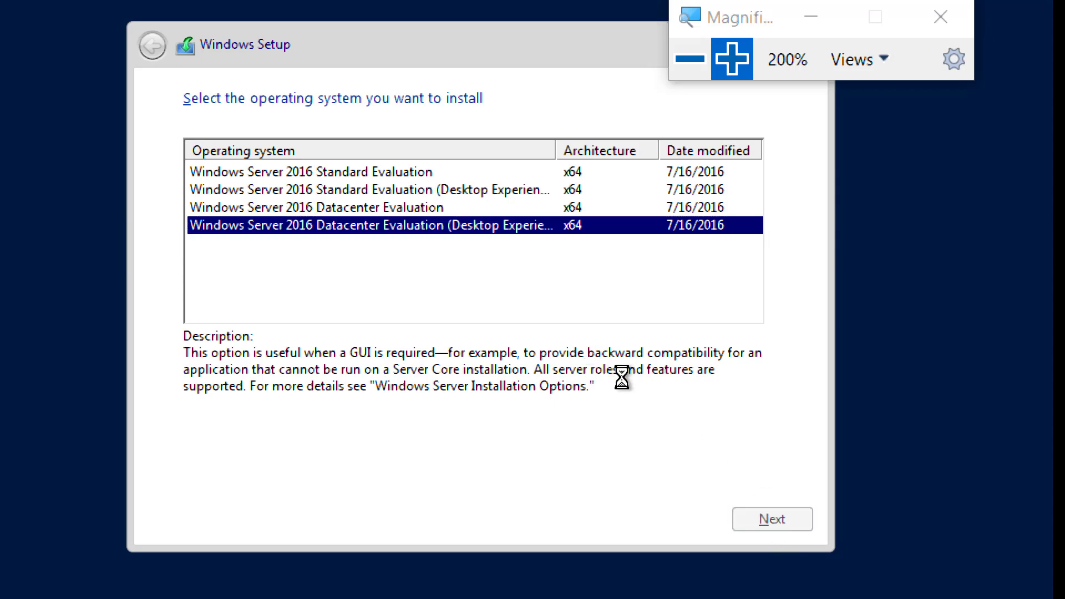
left_click(279, 472)
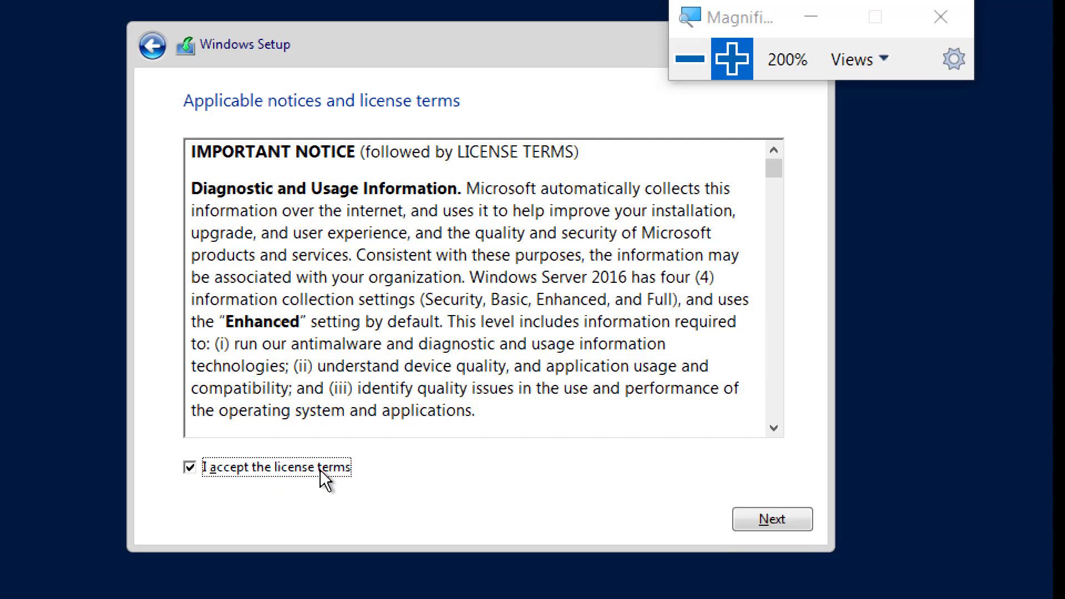
left_click(762, 520)
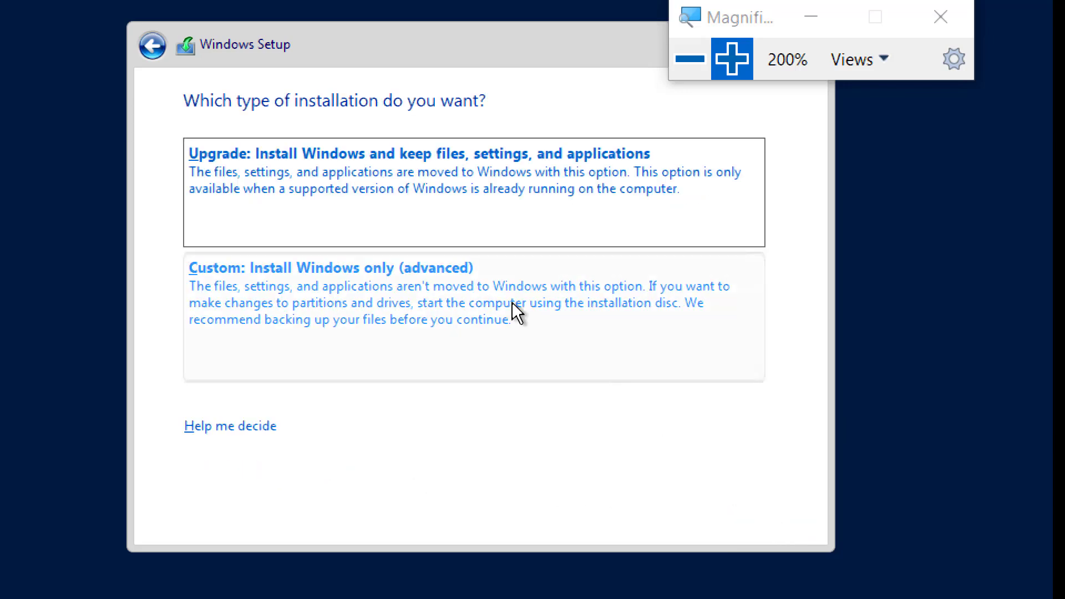
left_click(451, 311)
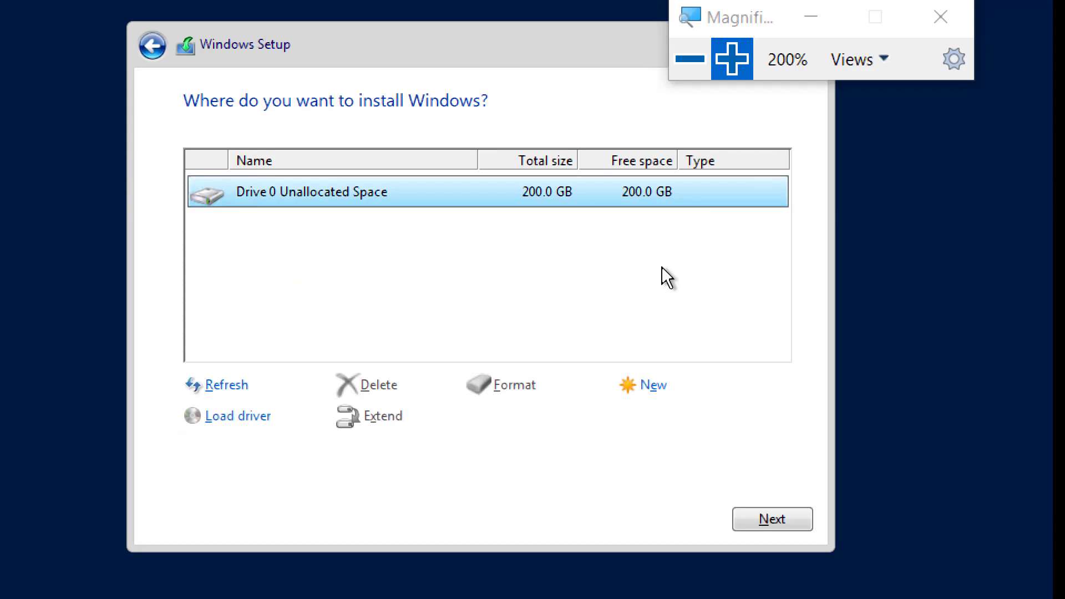
left_click(778, 523)
left_click(693, 59)
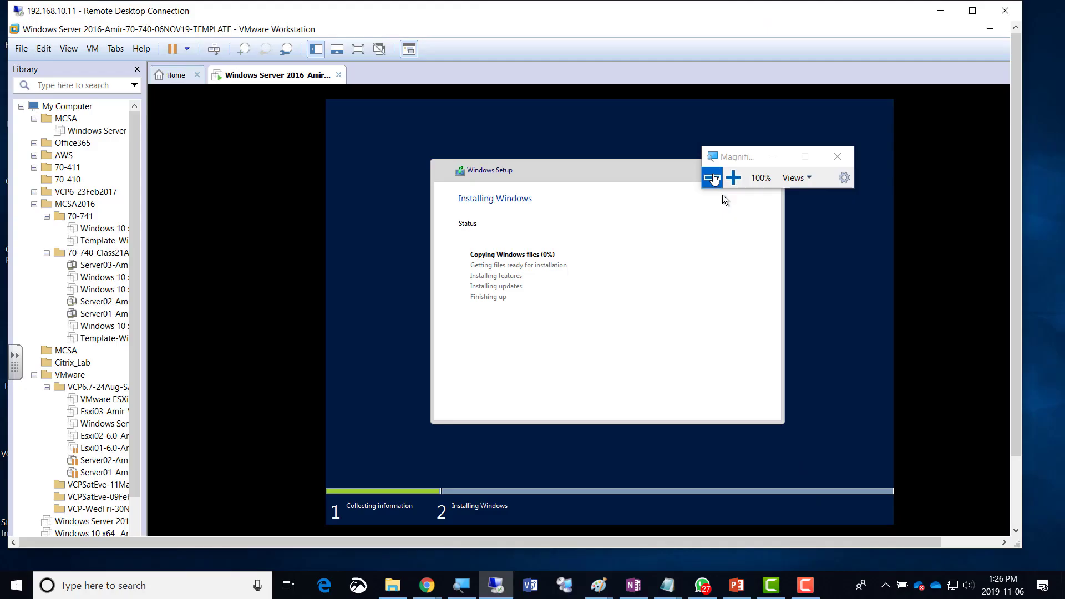
Open the Day01-06Nov2019 page in OneNote and delete the empty sub-bullet under Thick Provision.
left_click(633, 585)
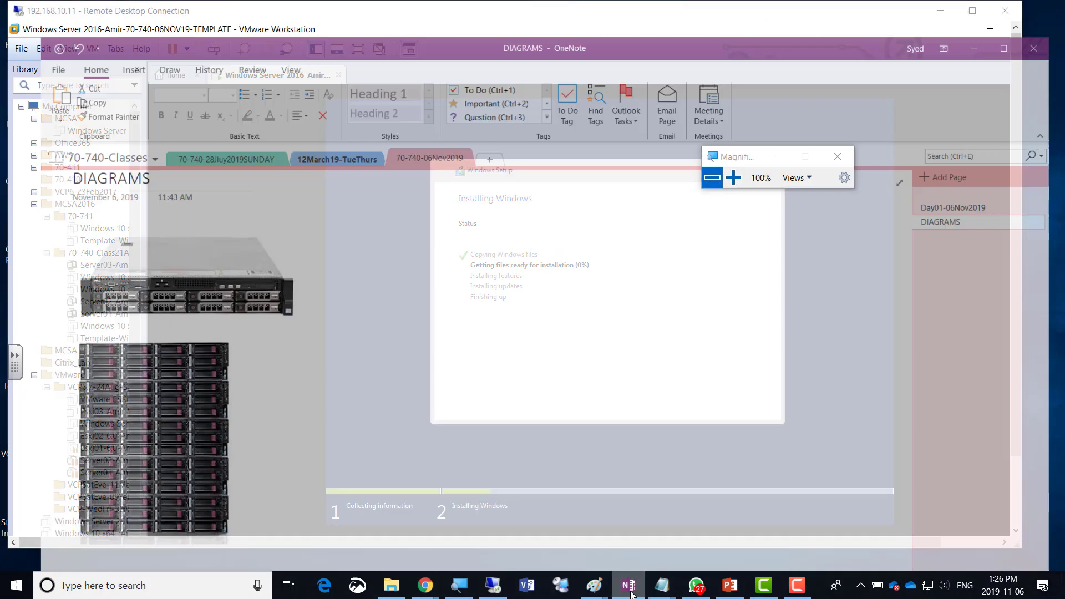
left_click(964, 181)
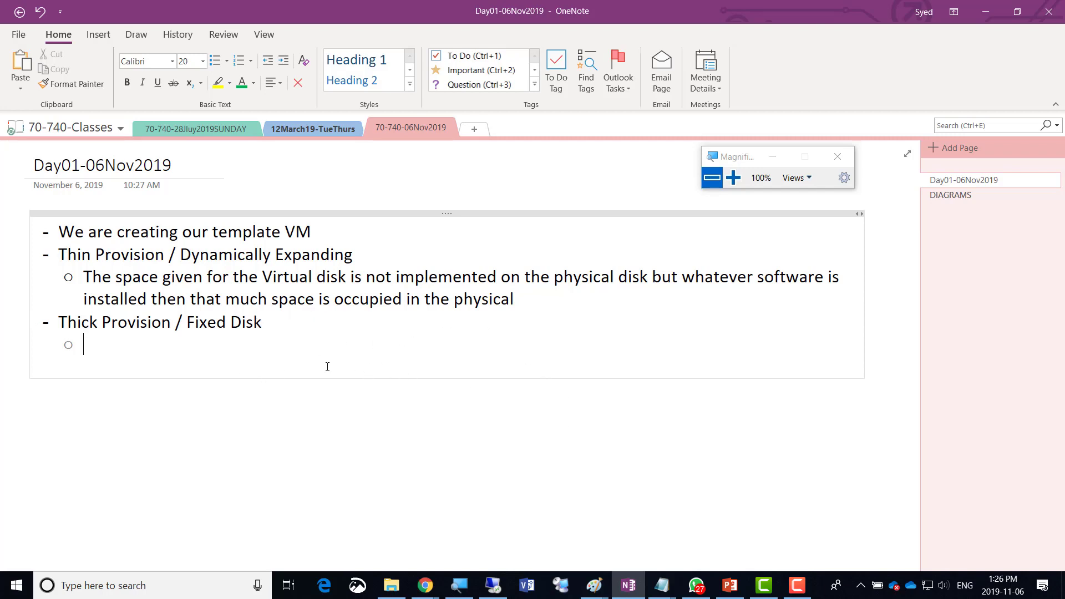
key("BackSpace")
Add a new first bullet stating the class password, then select that text.
key("ctrl+Home")
key("Return")
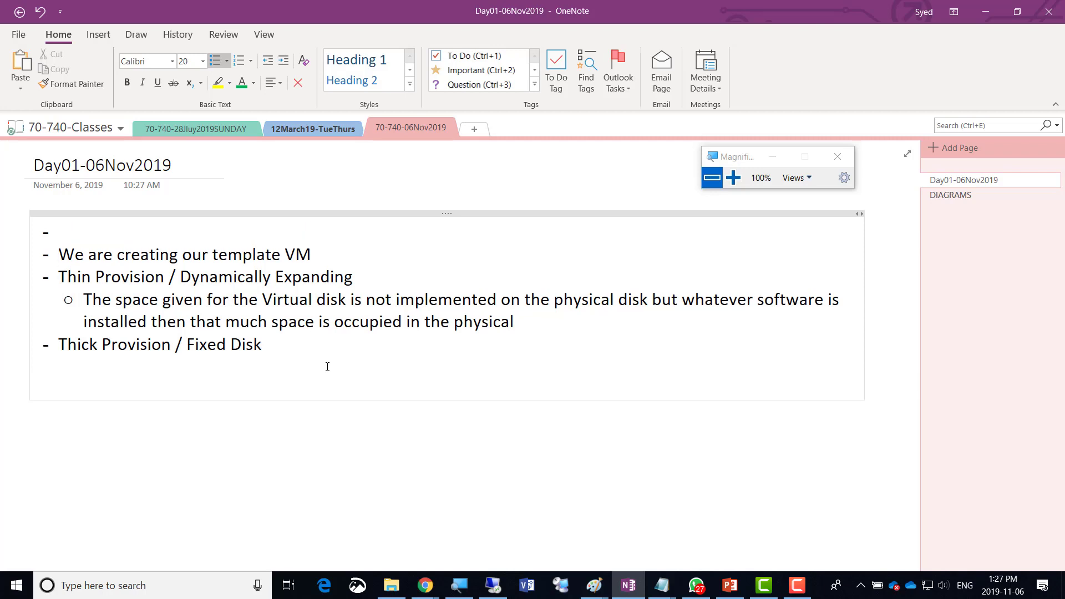
key("BackSpace")
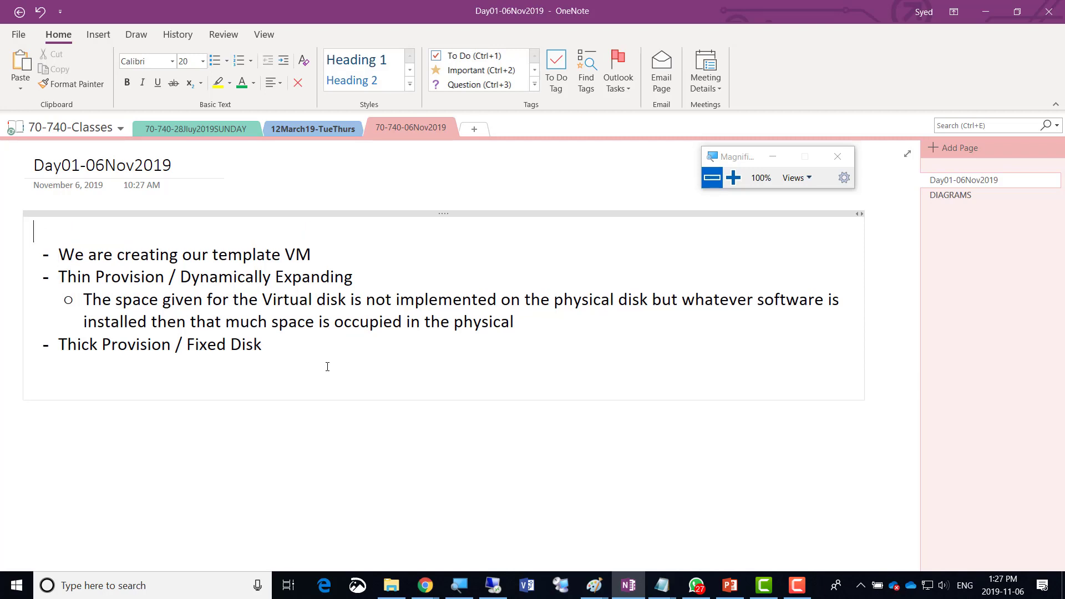
key("ctrl+z")
type("Clas")
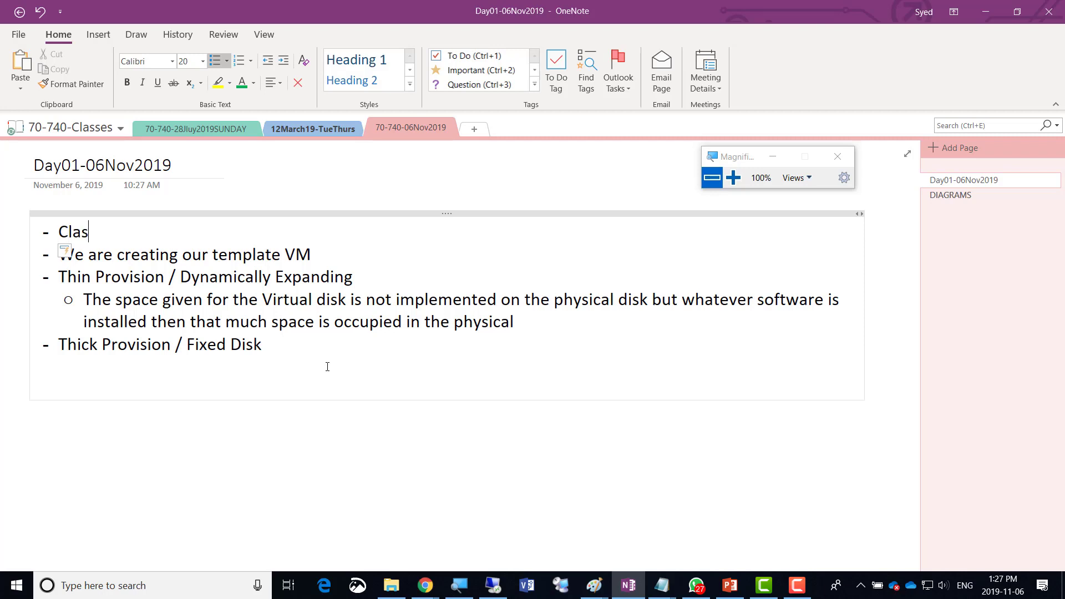
type("s Password is ")
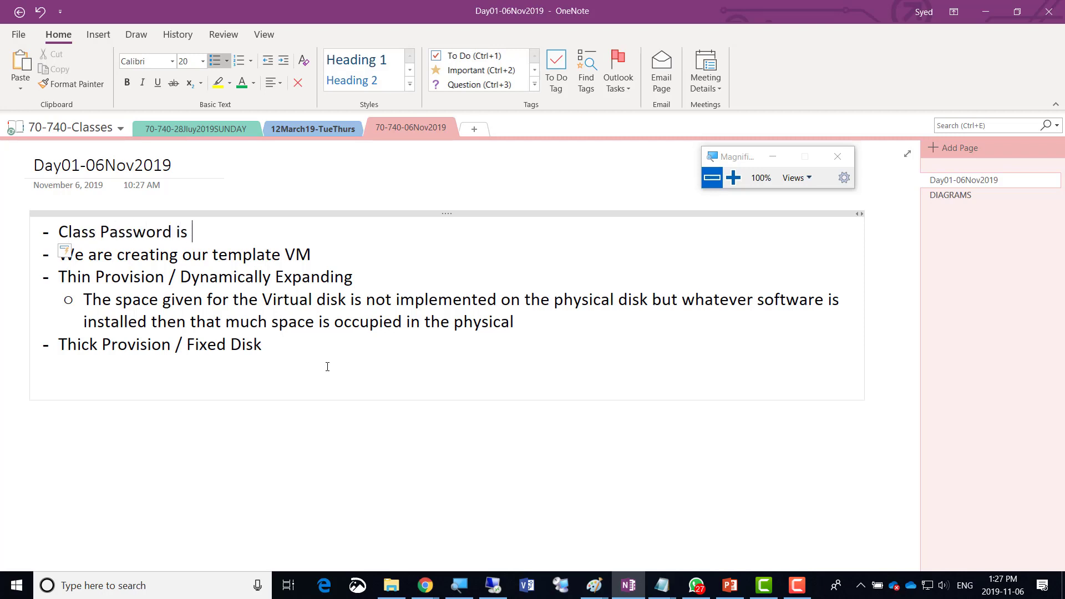
type("abcABC!@#")
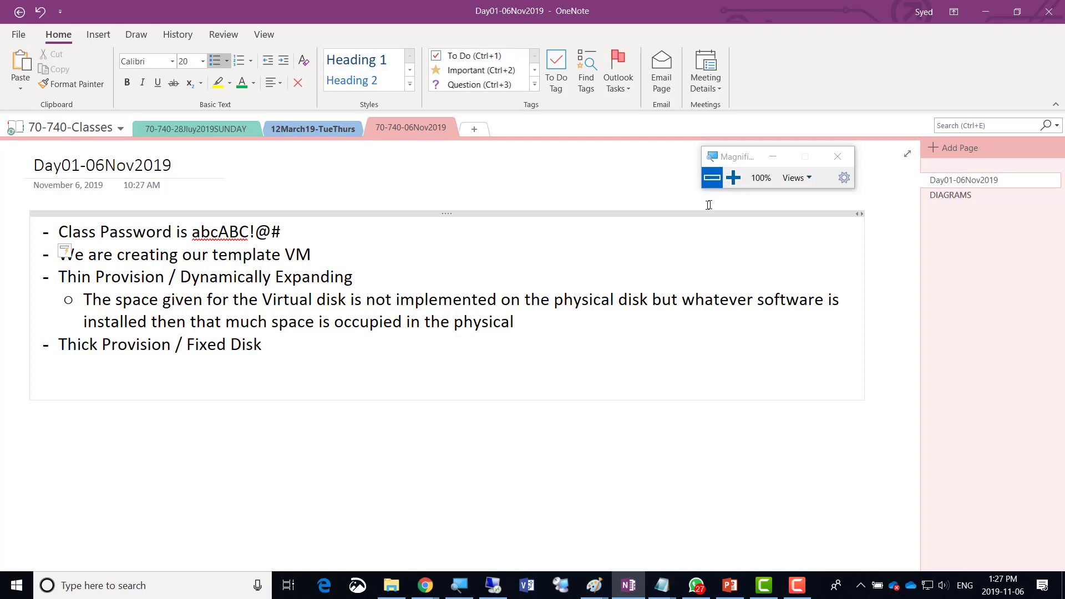
left_click(733, 177)
left_click(734, 177)
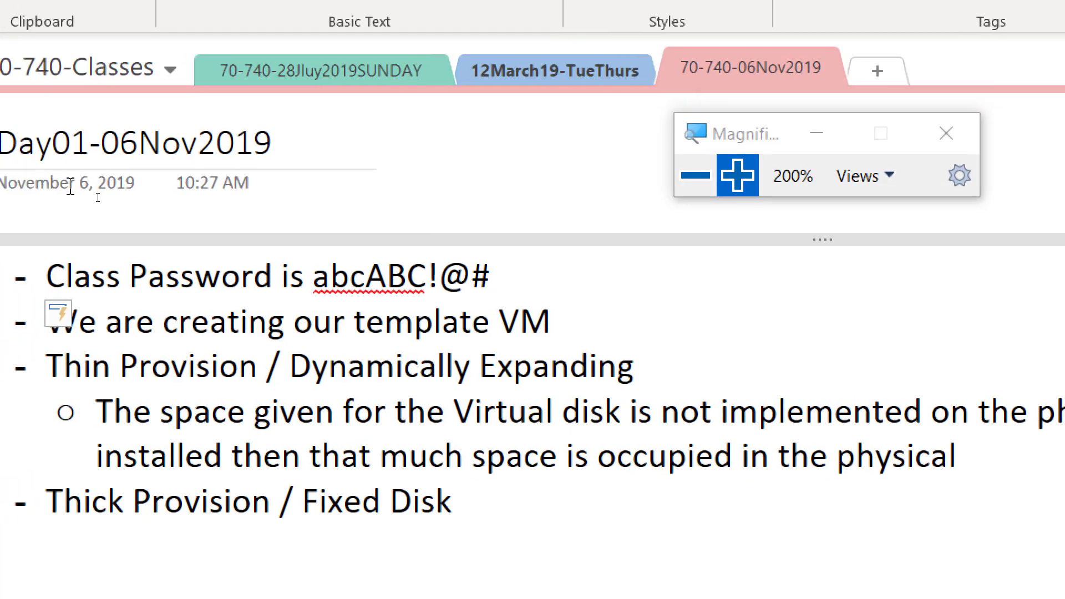
left_click_drag(314, 278, 500, 278)
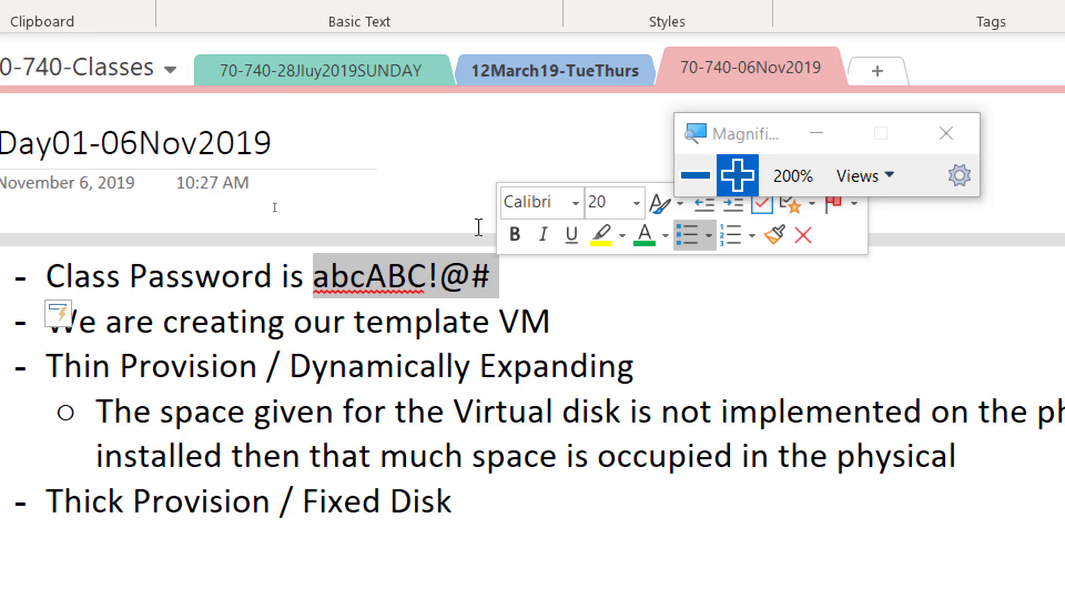
left_click(695, 175)
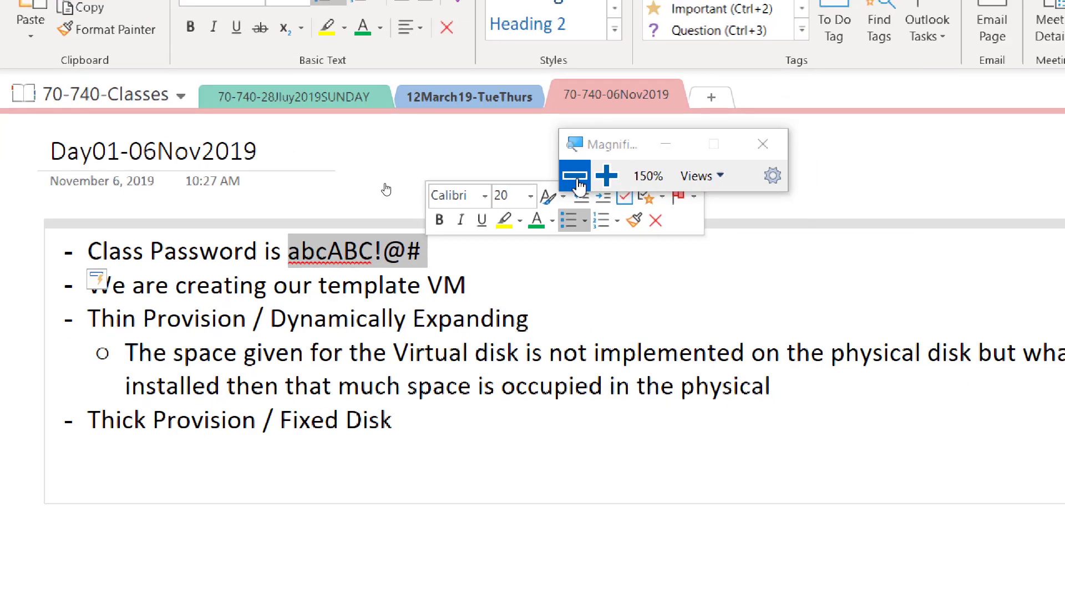
left_click(575, 179)
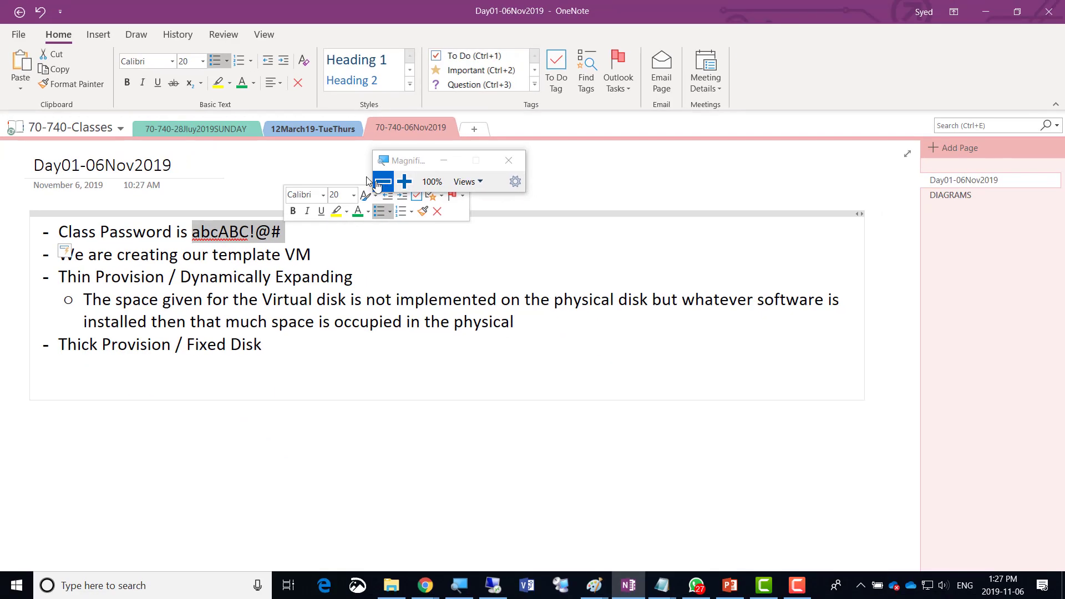
left_click(304, 132)
left_click(386, 126)
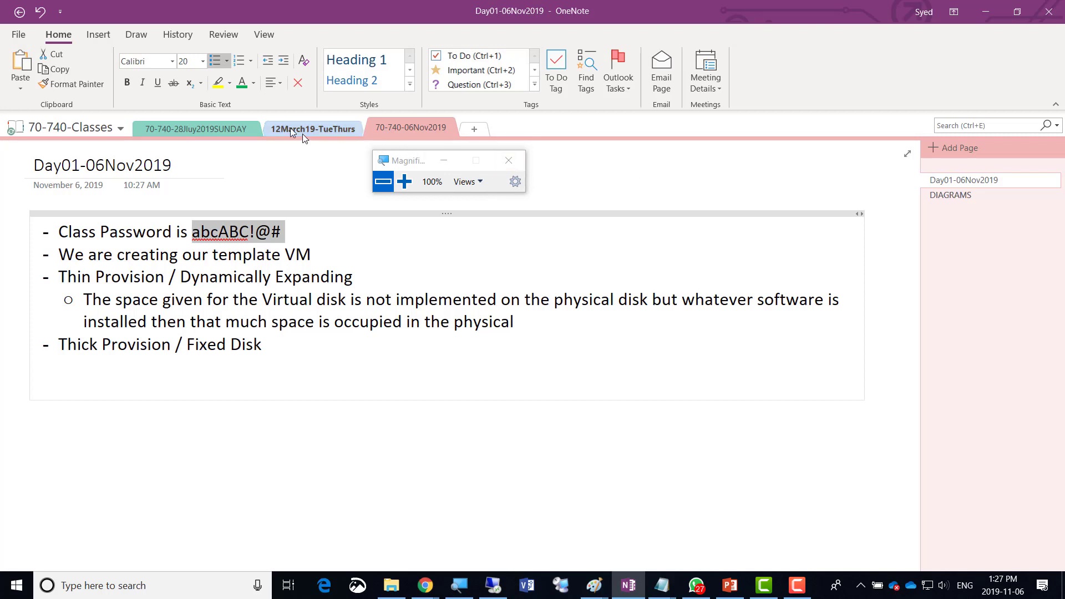
left_click(218, 128)
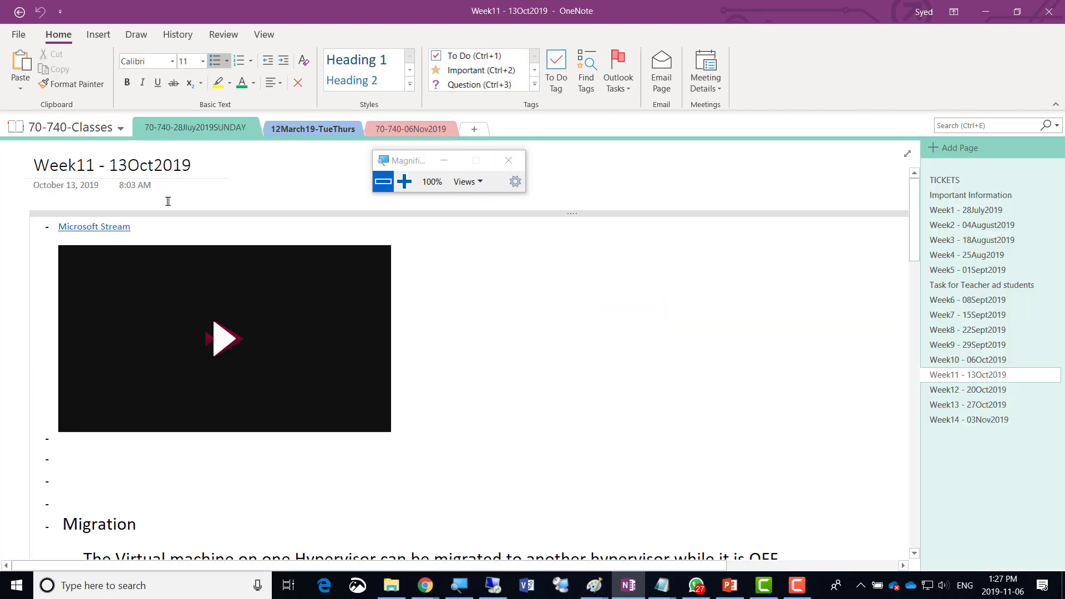
left_click(955, 209)
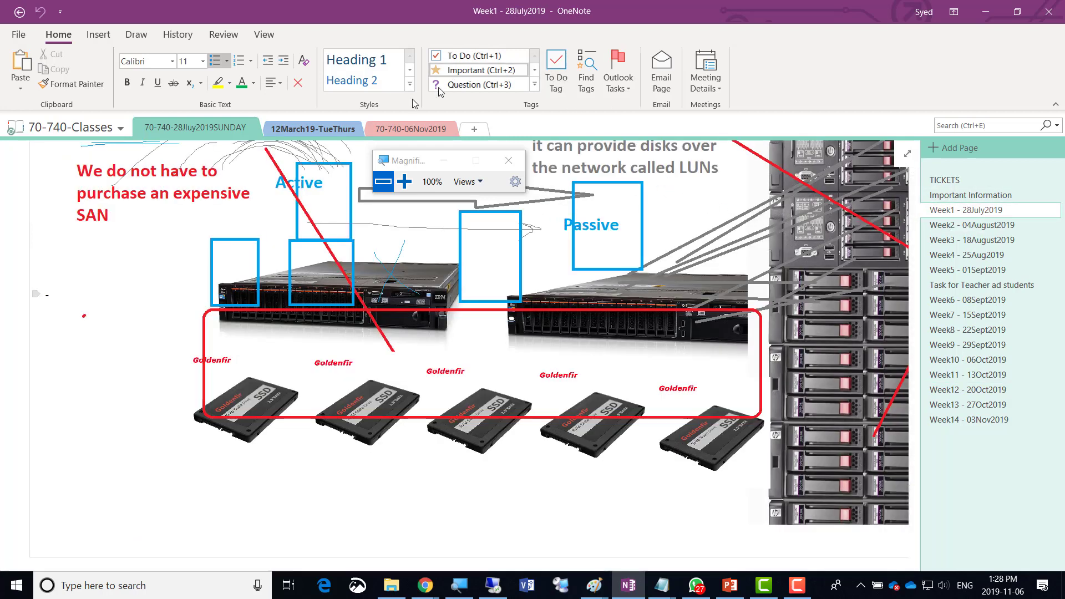
left_click(375, 129)
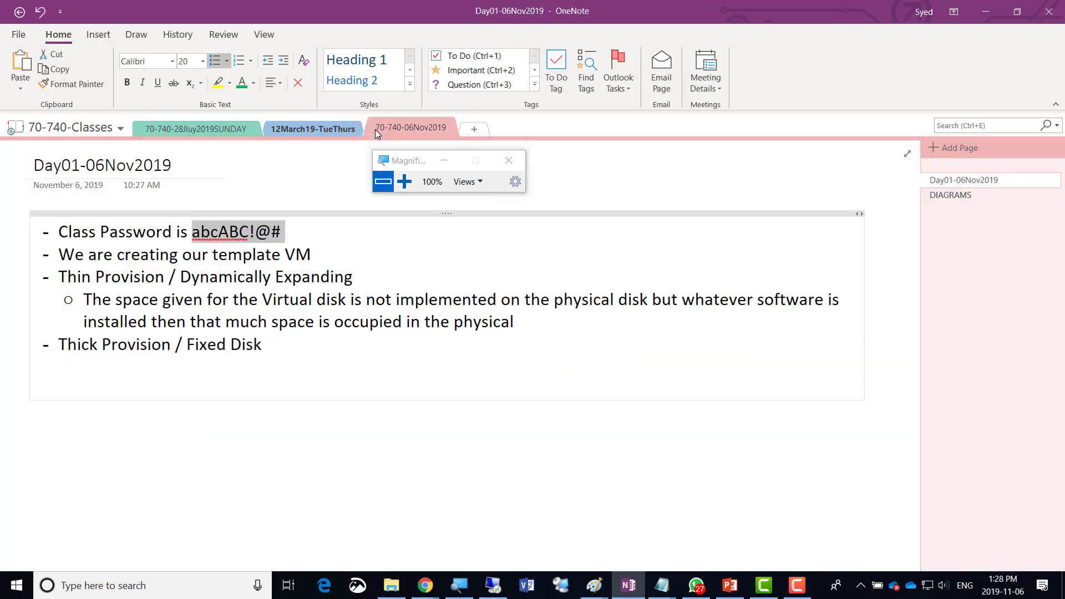
left_click(404, 181)
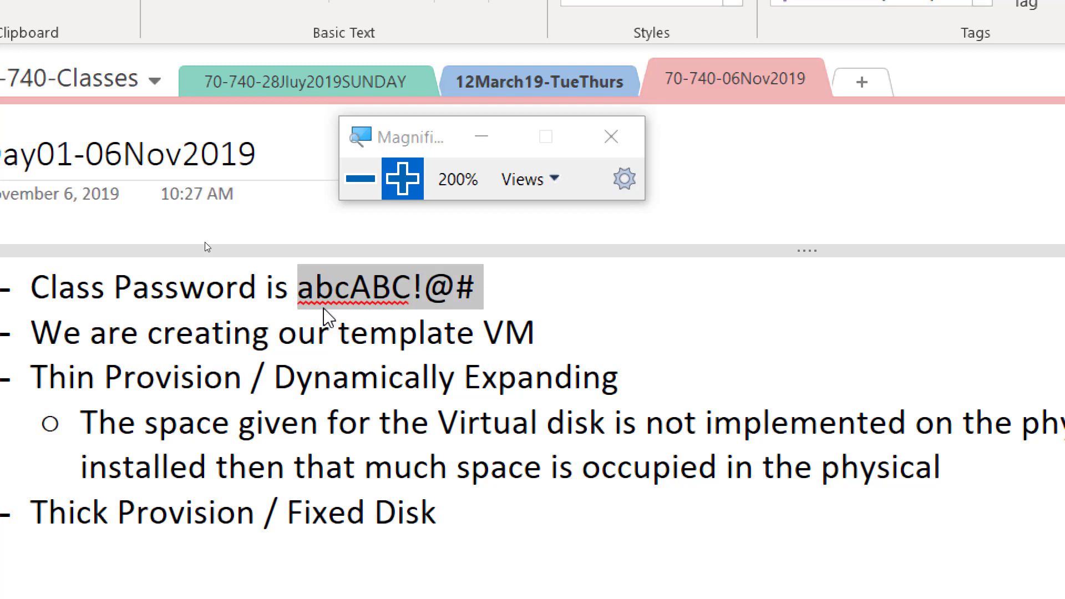
left_click(360, 179)
left_click(337, 191)
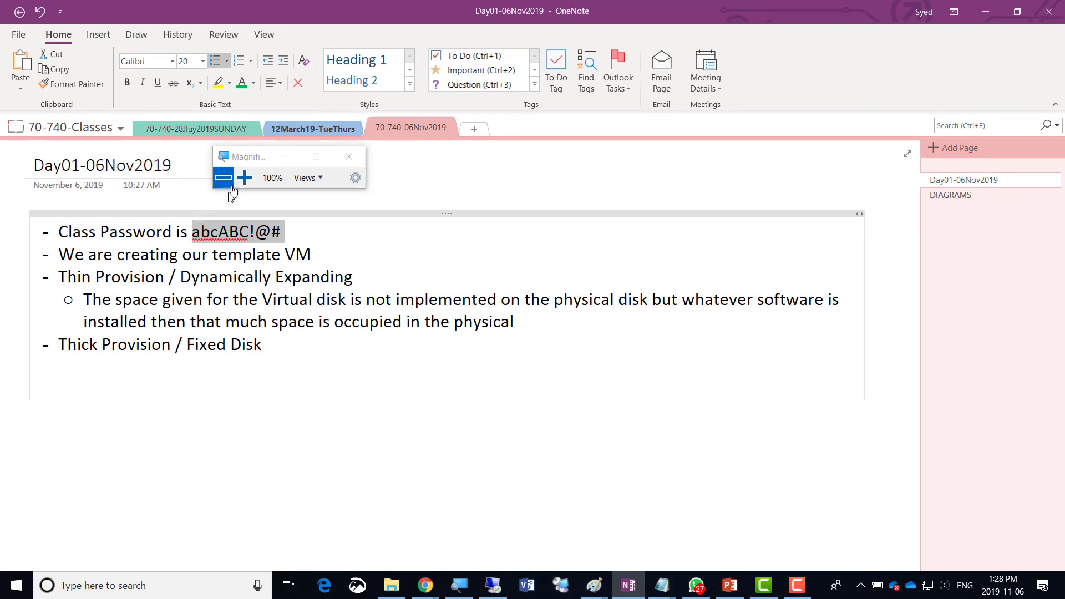
left_click(594, 585)
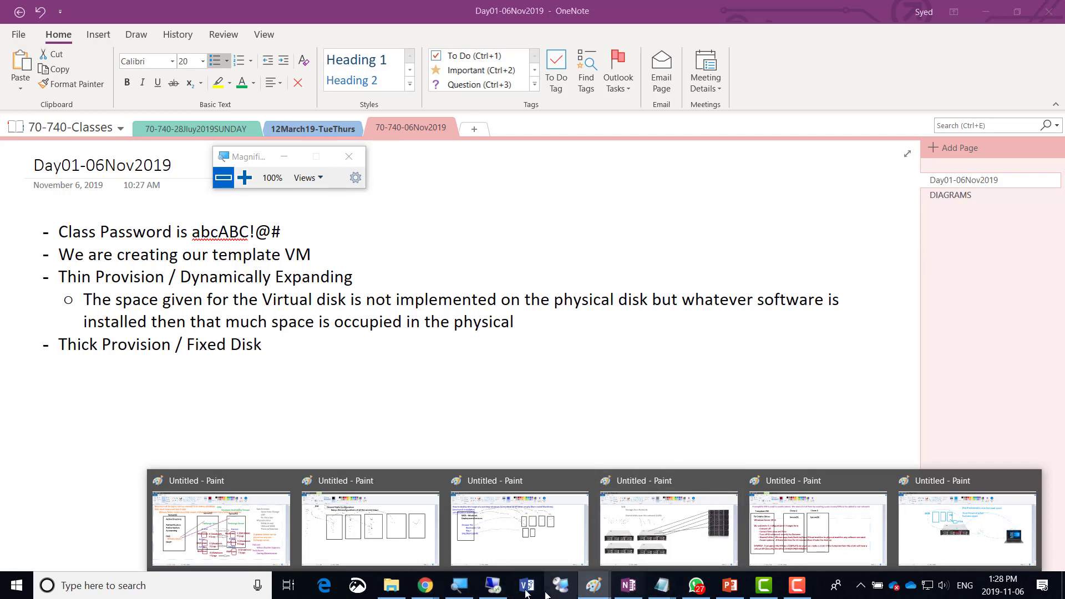
Watch the VM's 'Getting devices ready' startup at 300% magnification, then return to 100%.
left_click(493, 585)
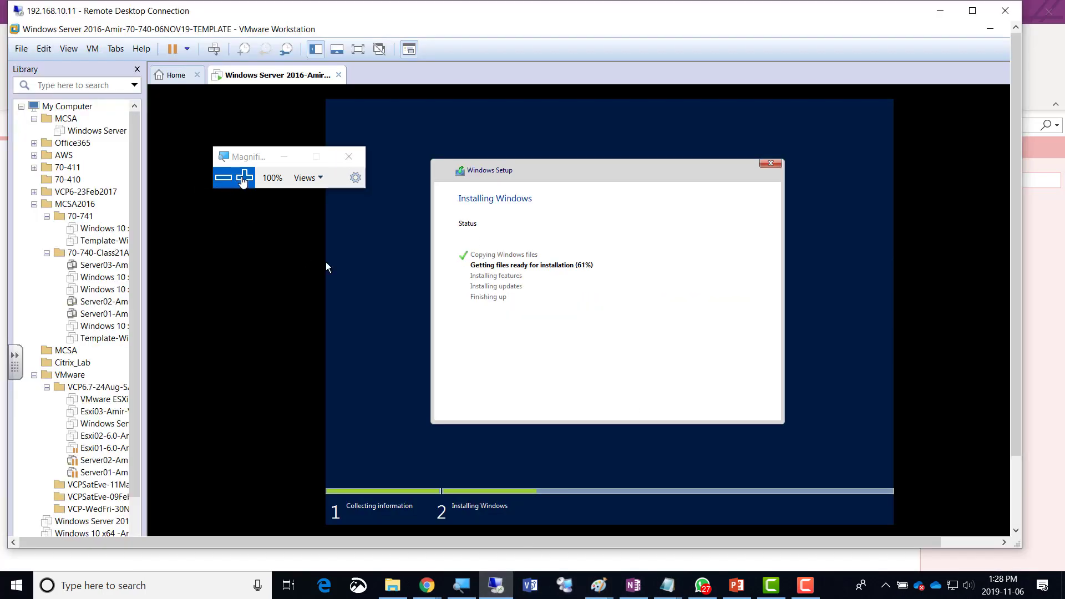
left_click(244, 178)
left_click(244, 178)
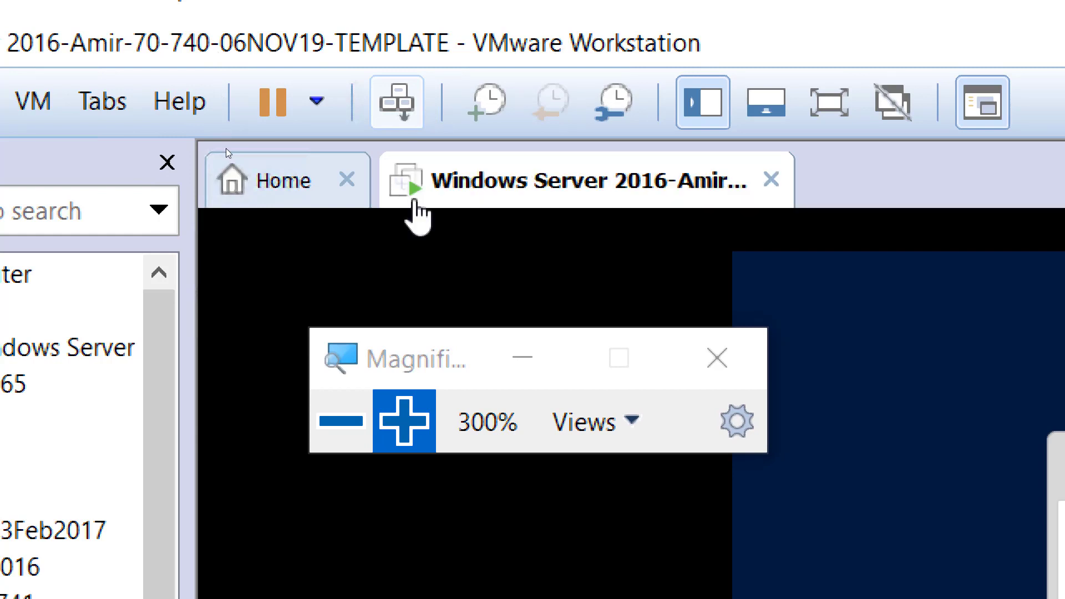
left_click_drag(447, 350, 404, 343)
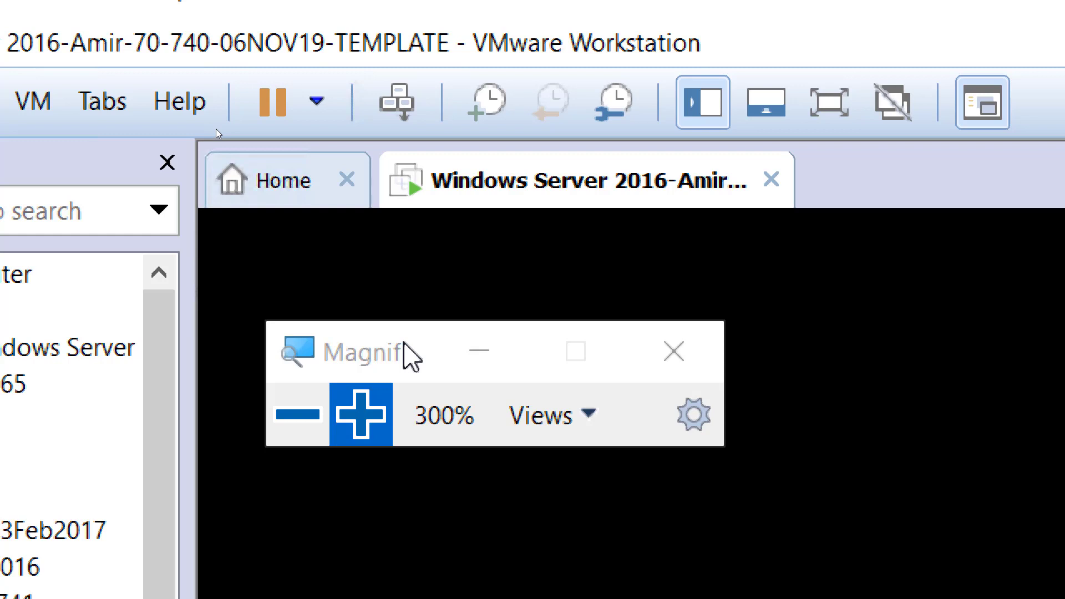
left_click(288, 422)
left_click(288, 421)
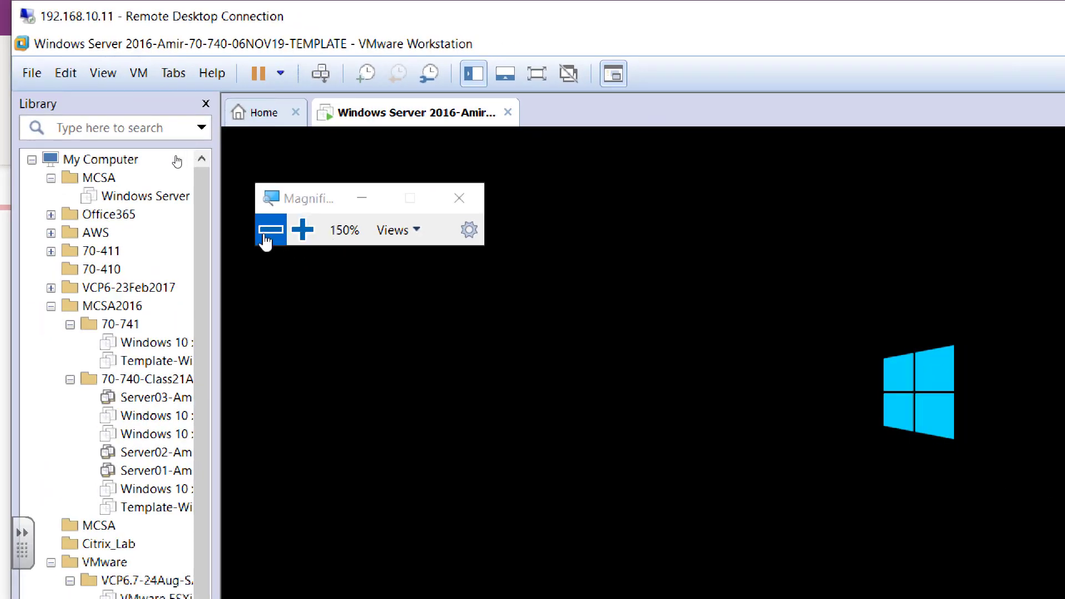
left_click(269, 232)
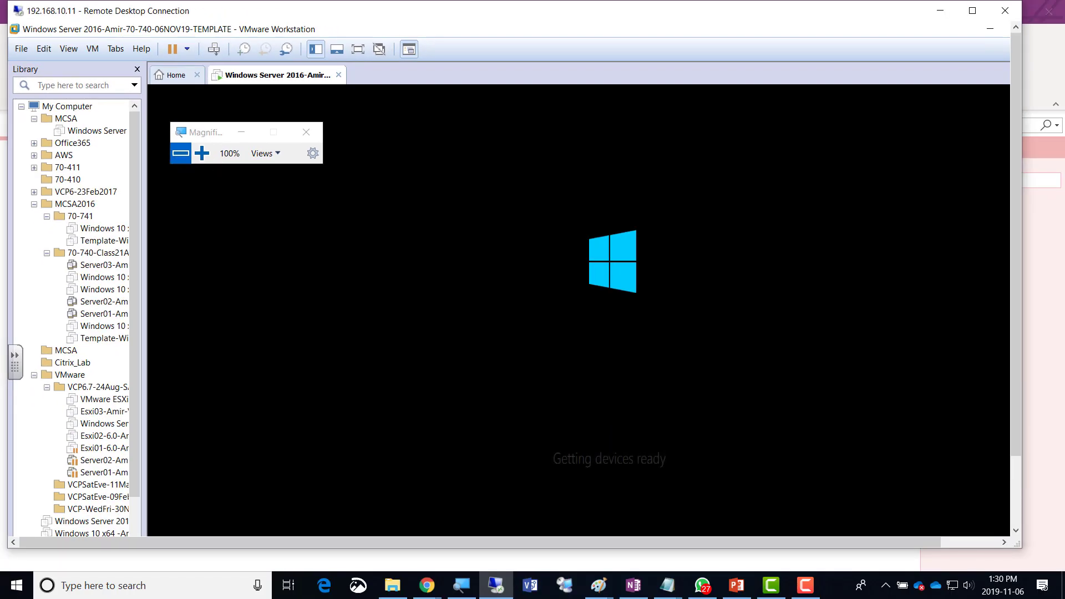
Check the screen recorder status, then bring the OneNote class notes to the front.
left_click(804, 587)
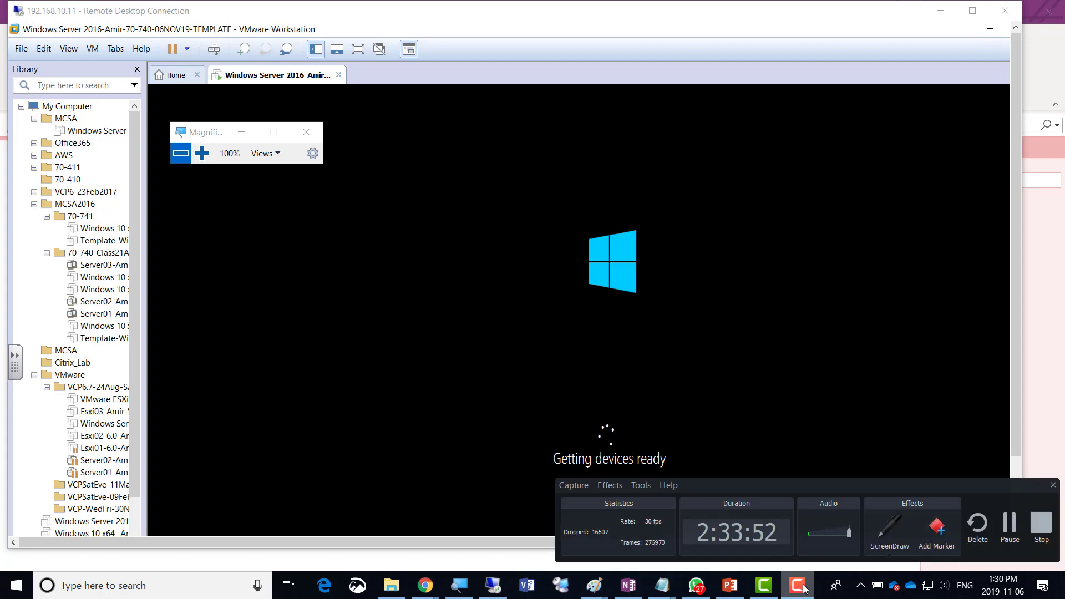
left_click(804, 590)
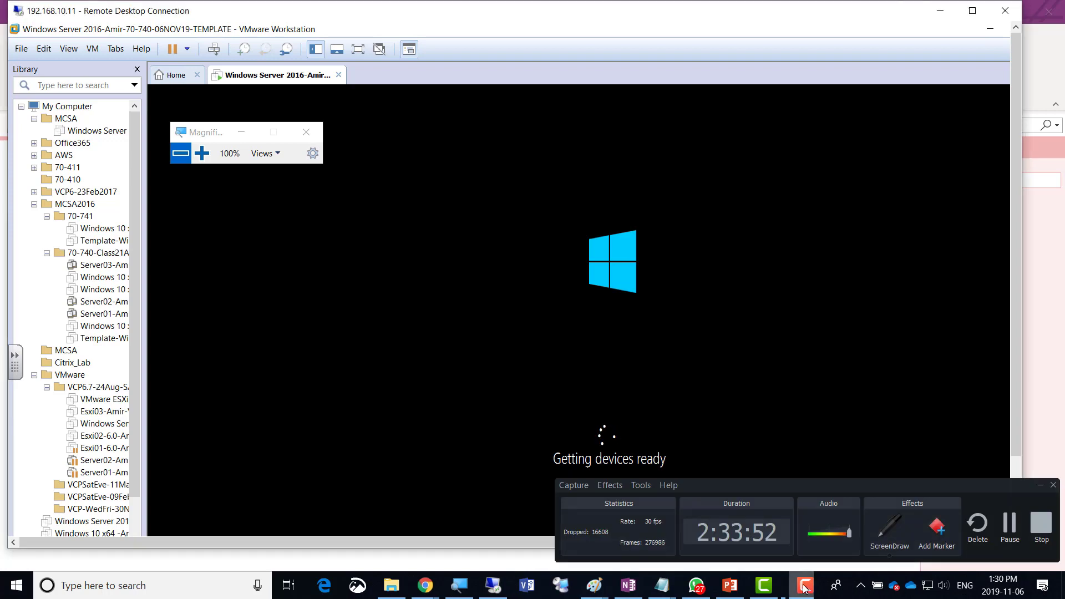
left_click(632, 590)
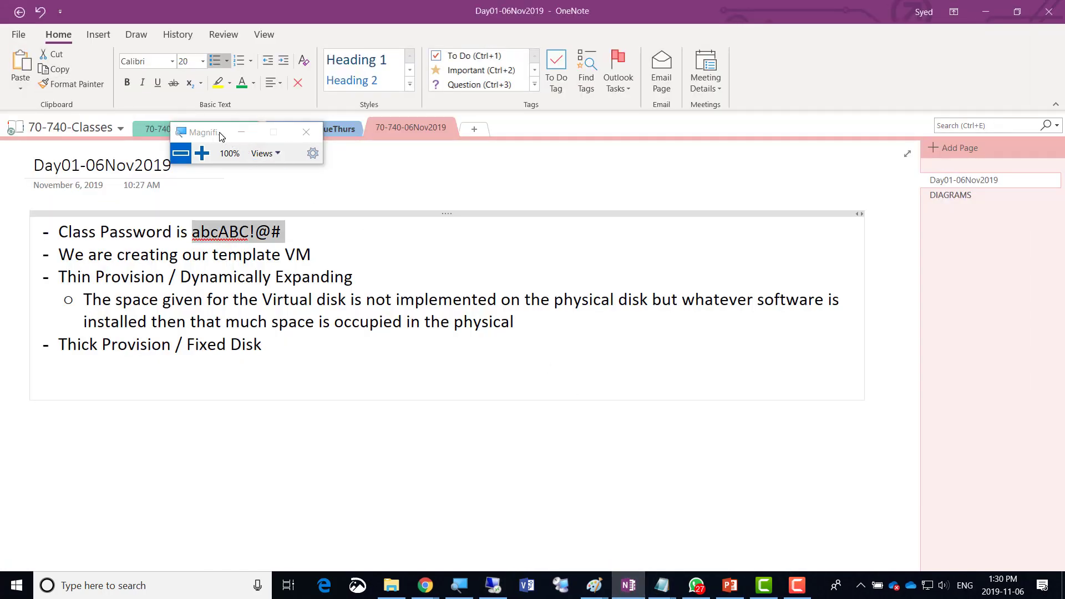
Open the Week1 - 28July2019 page in the 70-740-28Jluy2019SUNDAY section and scroll to the Template Machine notes.
left_click_drag(220, 135, 603, 82)
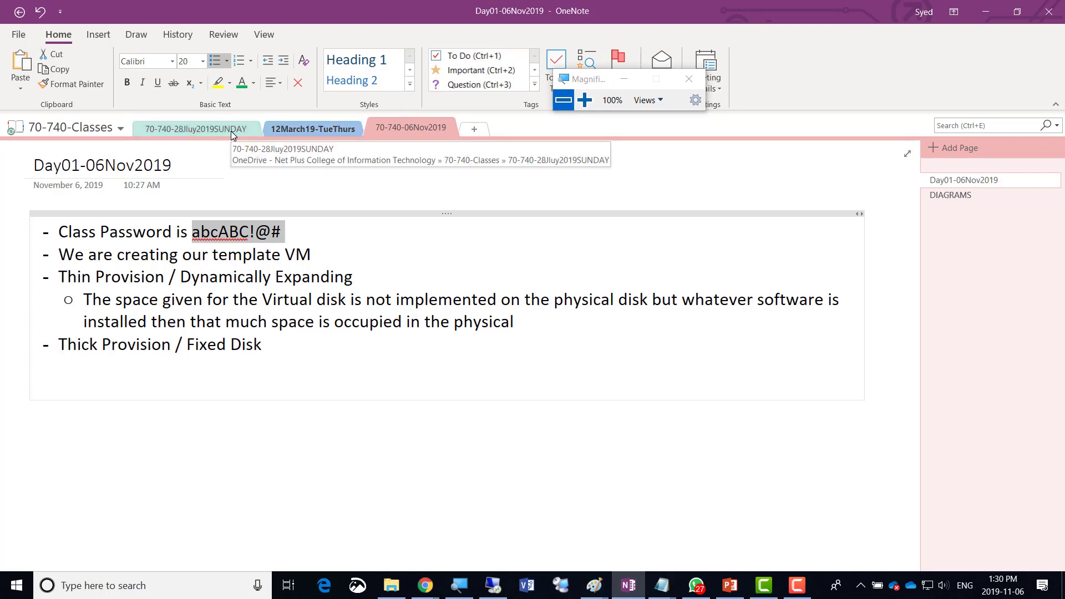
left_click(290, 129)
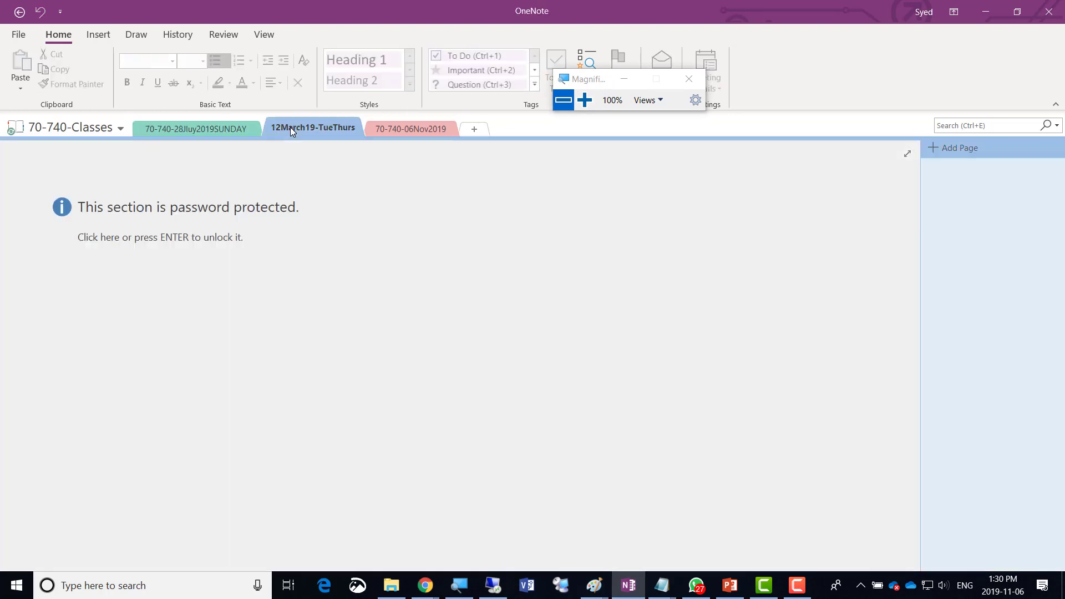
left_click(227, 126)
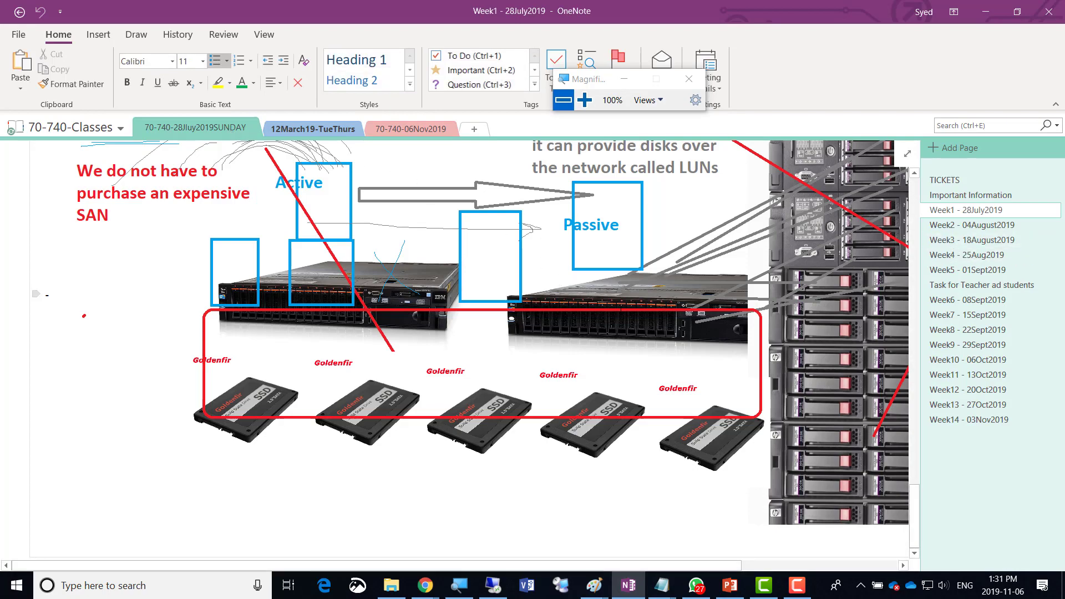
scroll(347, 335, "up", 3)
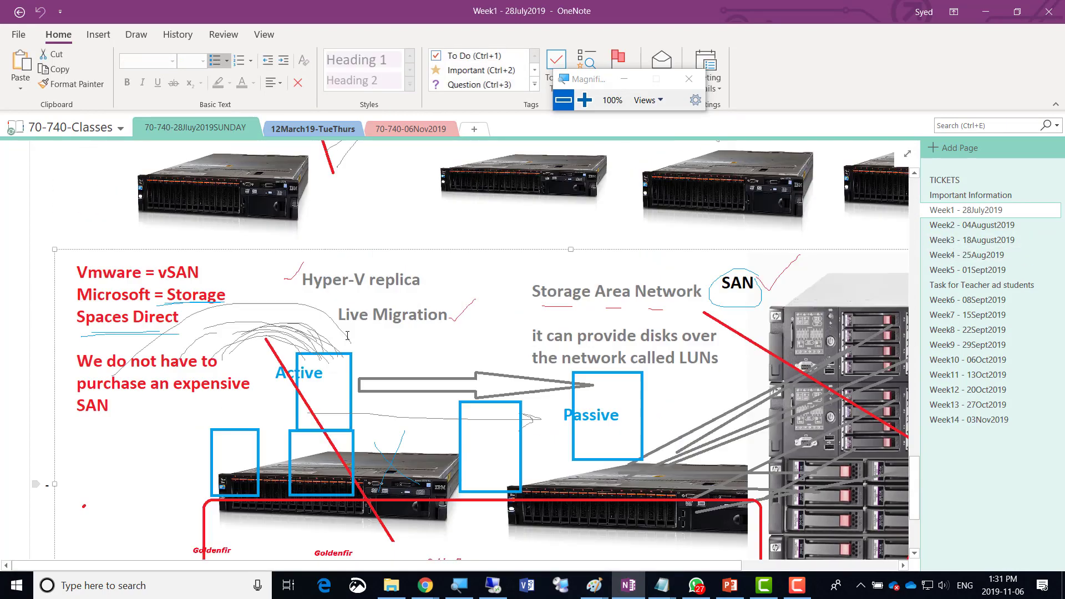
scroll(347, 335, "up", 15)
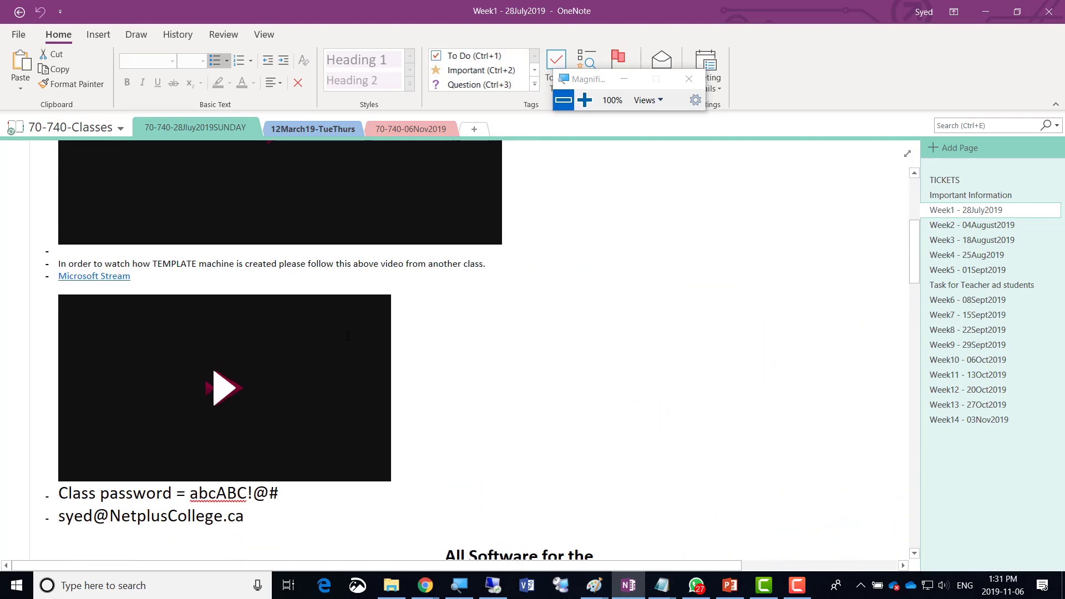
scroll(347, 335, "down", 10)
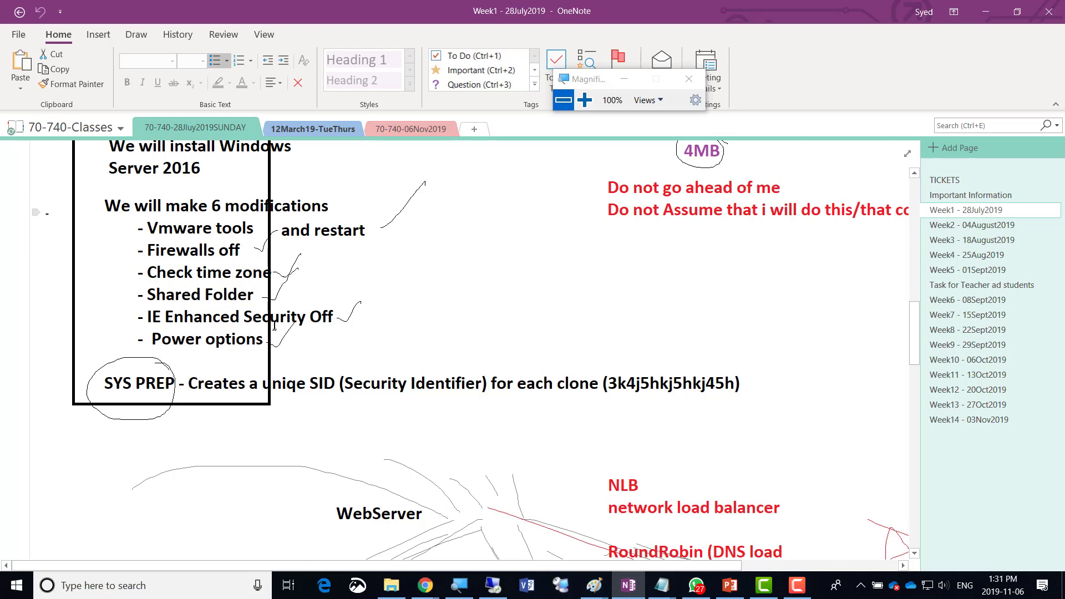
scroll(276, 325, "up", 2)
scroll(276, 320, "up", 10)
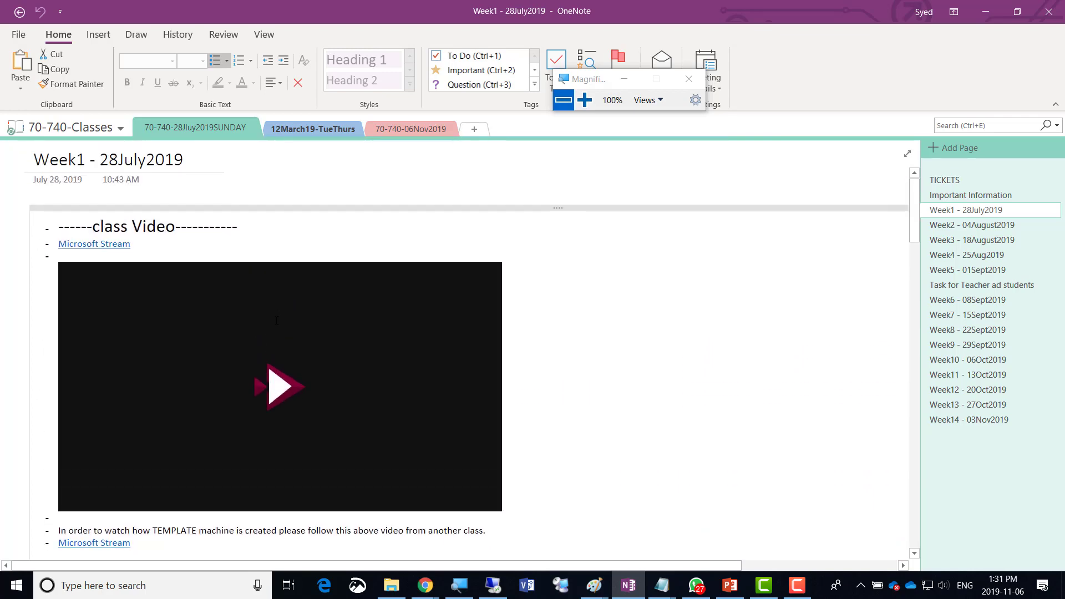
scroll(276, 322, "down", 4)
scroll(276, 322, "down", 7)
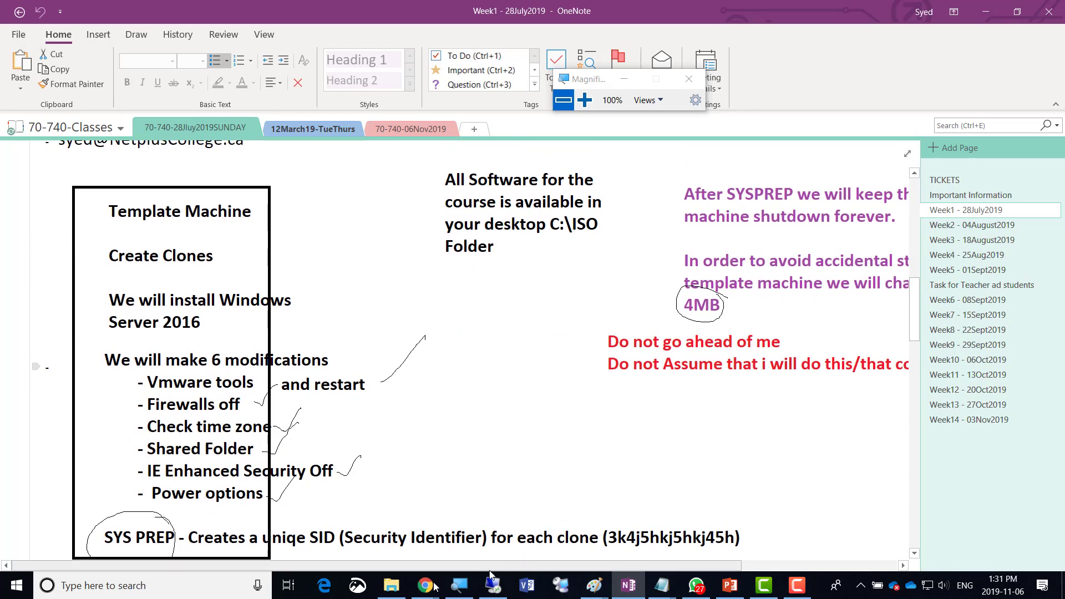
left_click(591, 593)
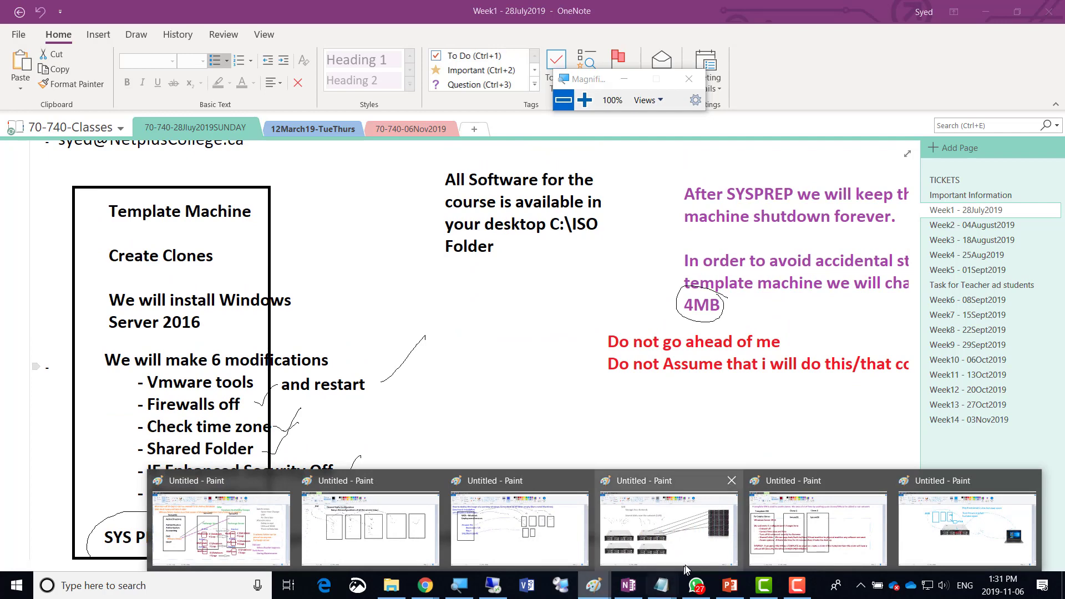
Add '- Vmware tools' above '- Firewall off' in the Paint template VM notes, then select all the note text.
left_click(796, 542)
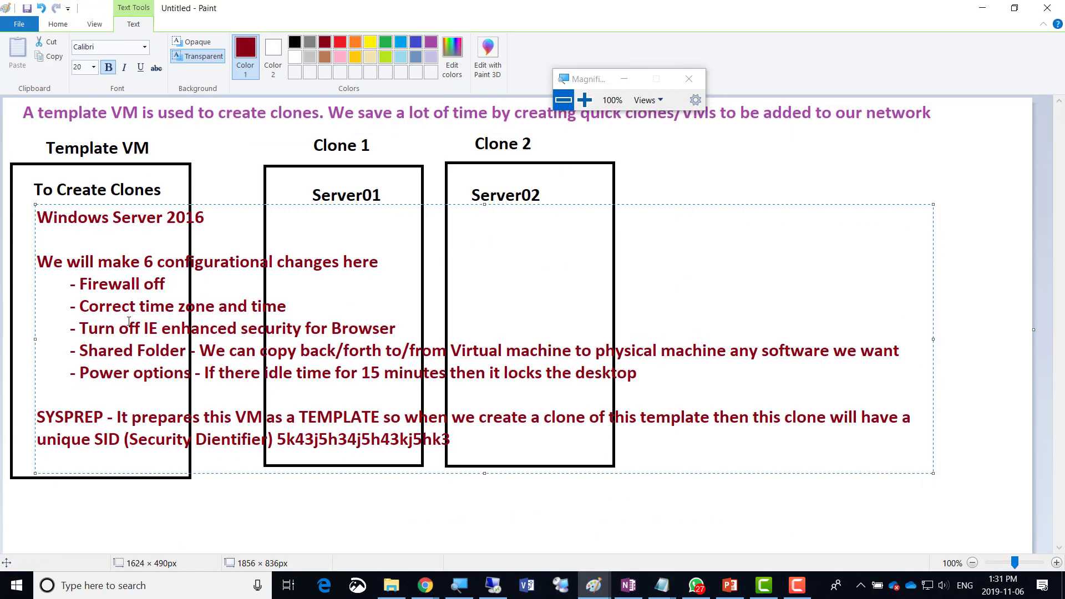
left_click(72, 284)
key("Return")
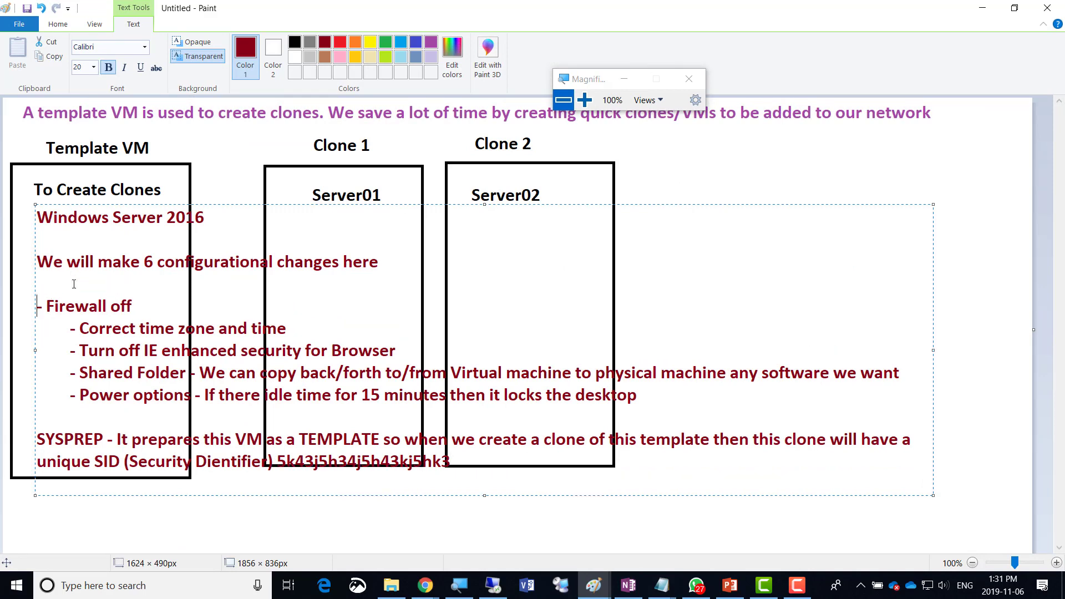
key("Up")
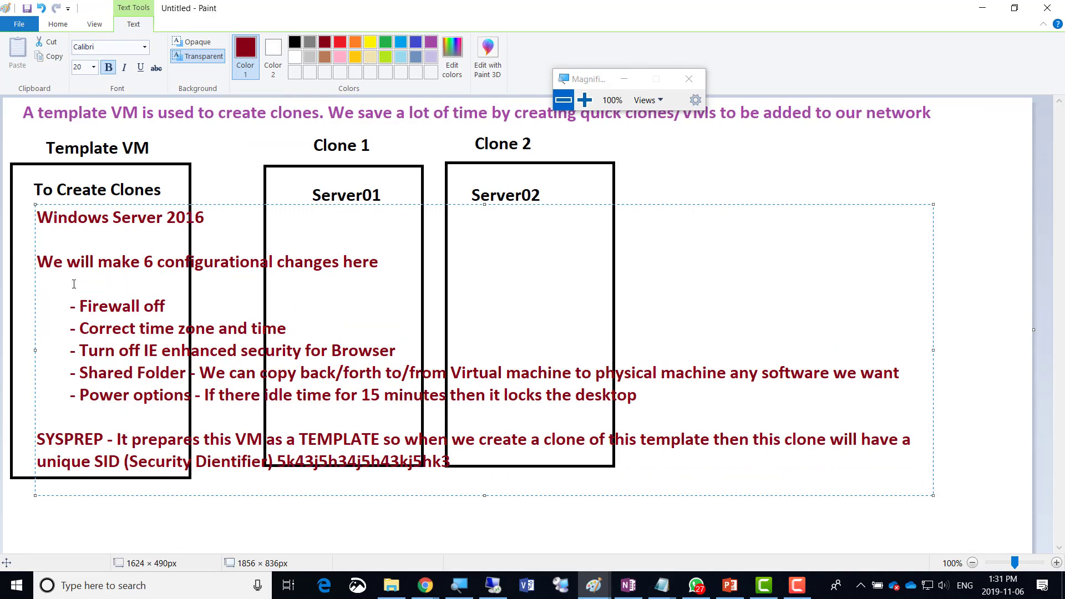
type("- Vmware tools")
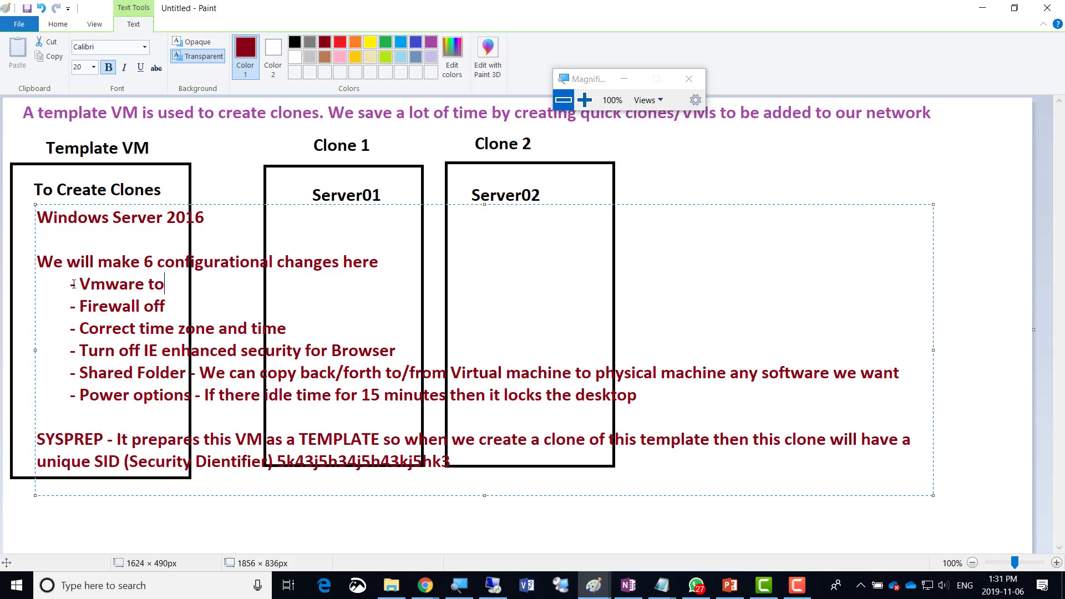
left_click(68, 261)
key("ctrl+a")
key("ctrl+c")
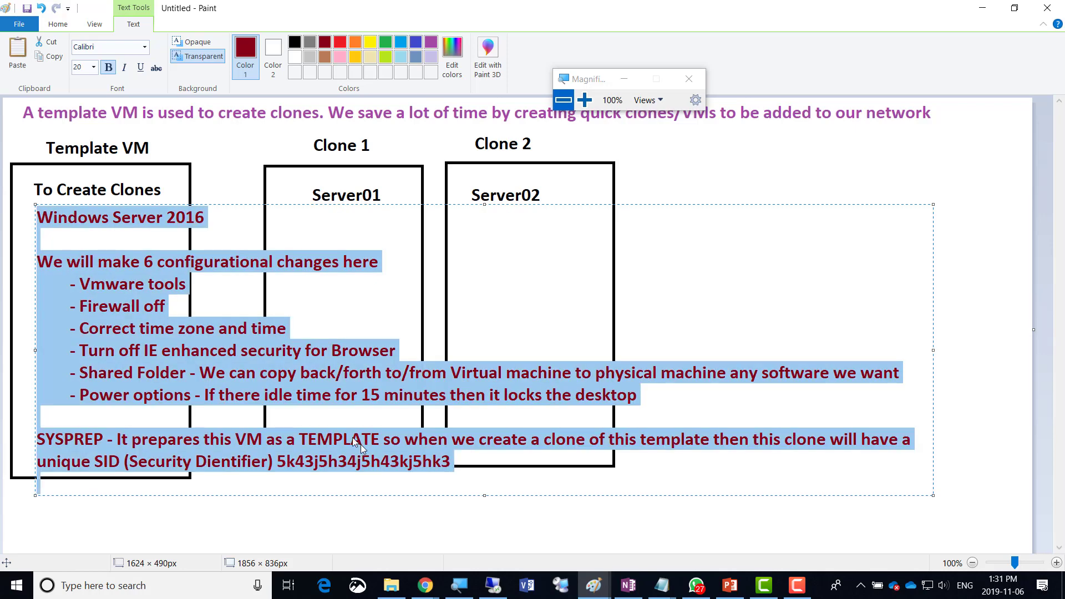
left_click(624, 593)
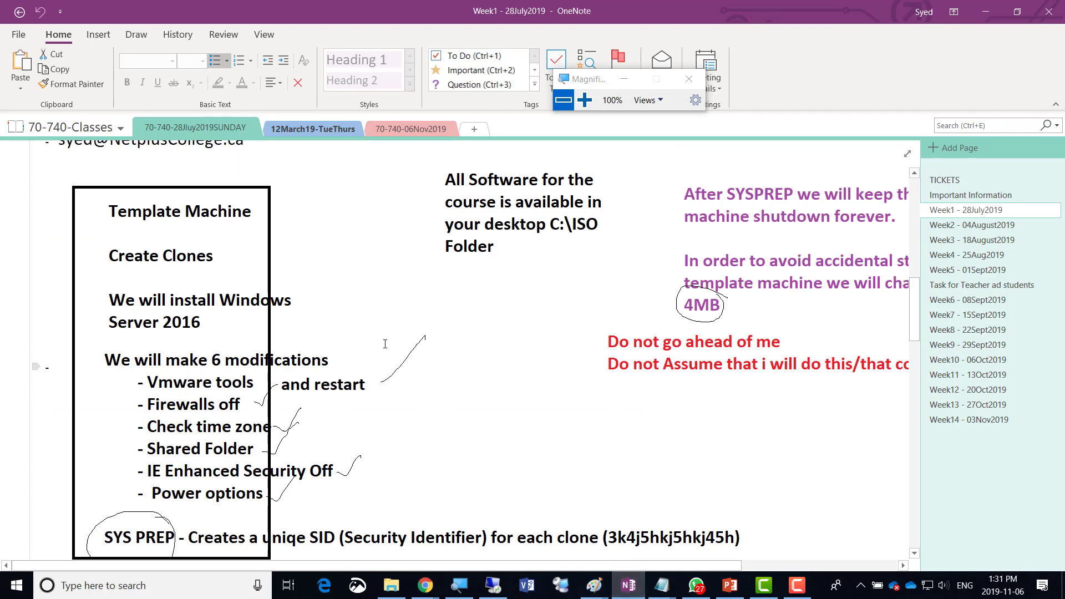
Below 'Thick Provision / Fixed Disk', add a 'Day01 Lab' divider line and a 'Create a Template VM' bullet.
left_click(381, 129)
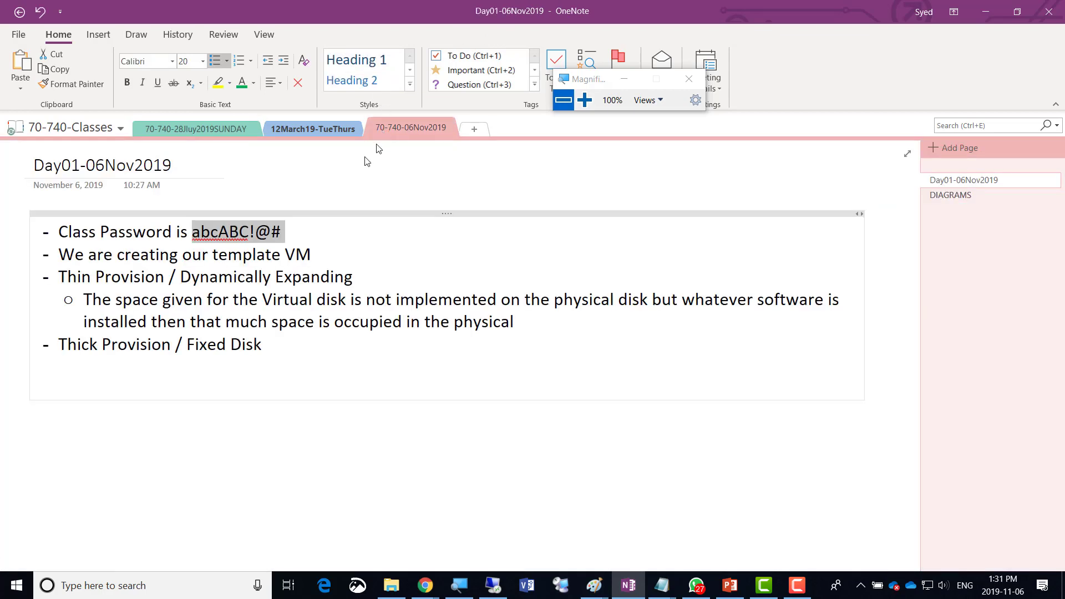
left_click(272, 349)
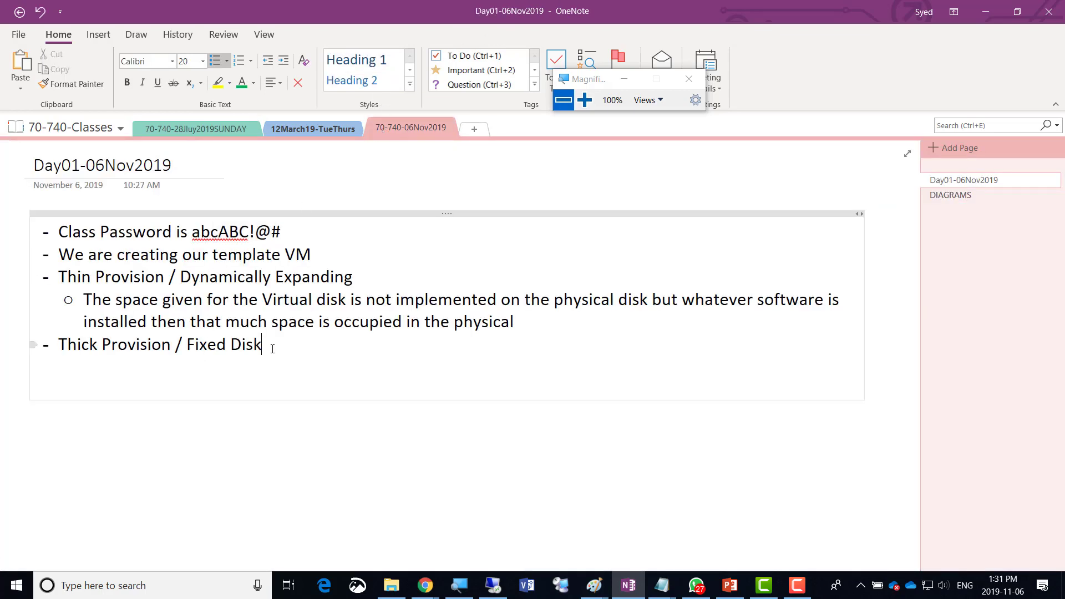
key("Return")
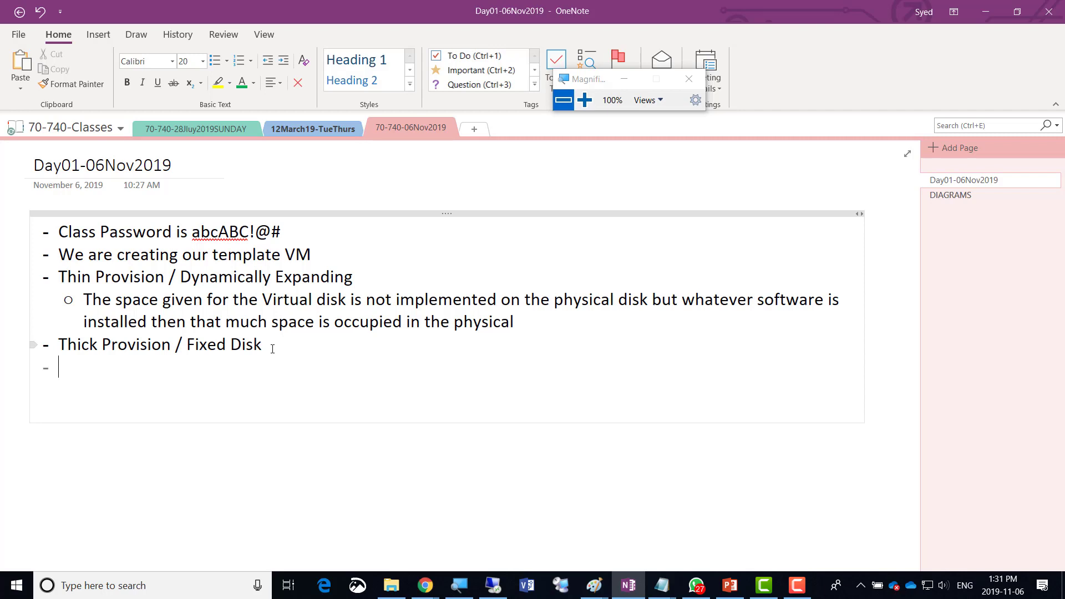
type("--------------------")
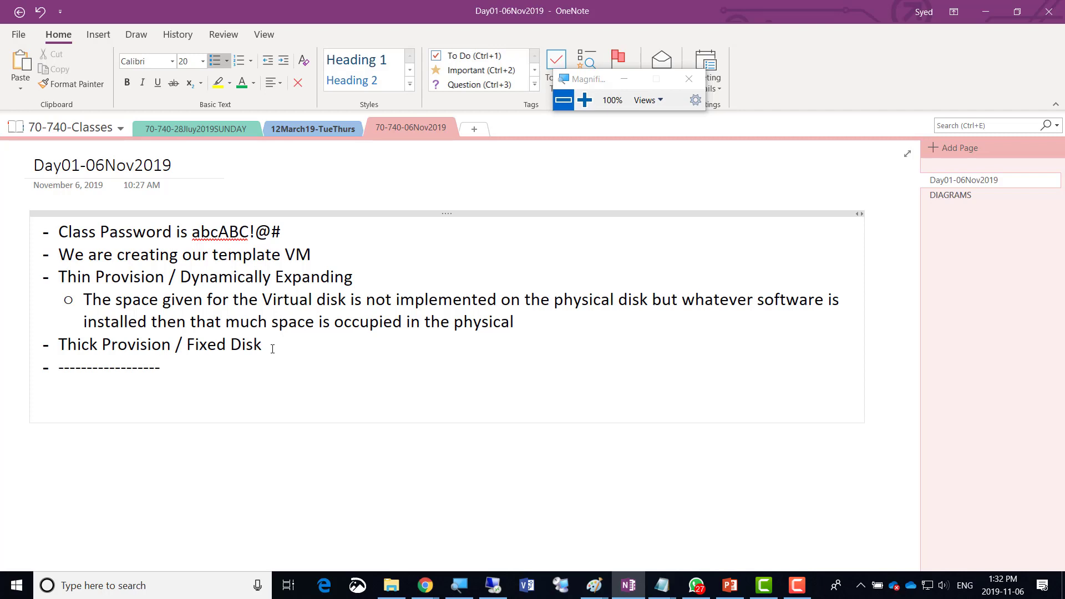
type("Day01")
type(" Lab------- ")
type("----")
key("Return")
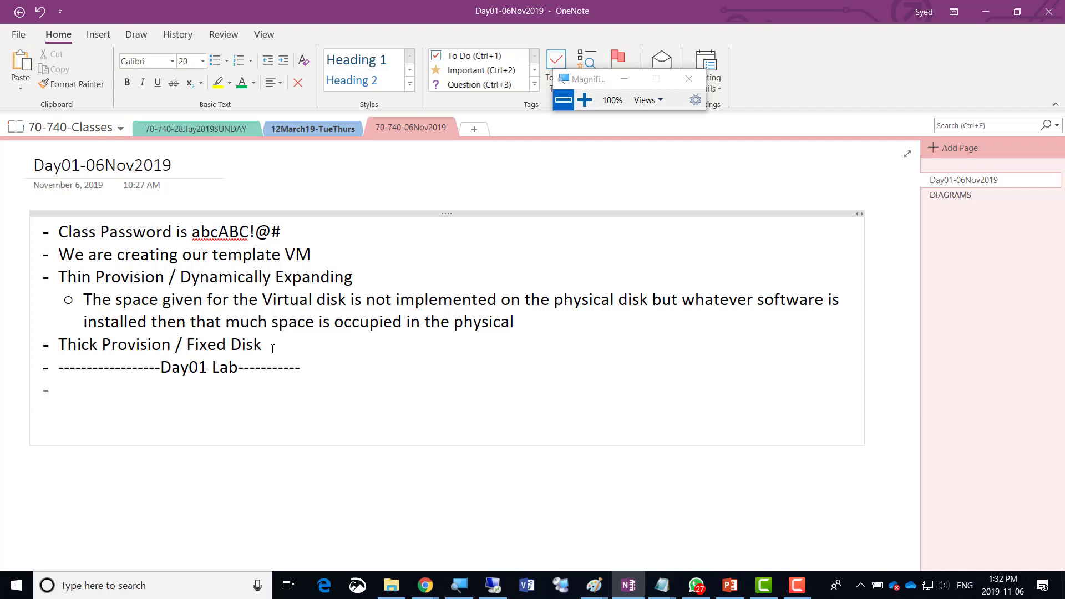
type("Create a T")
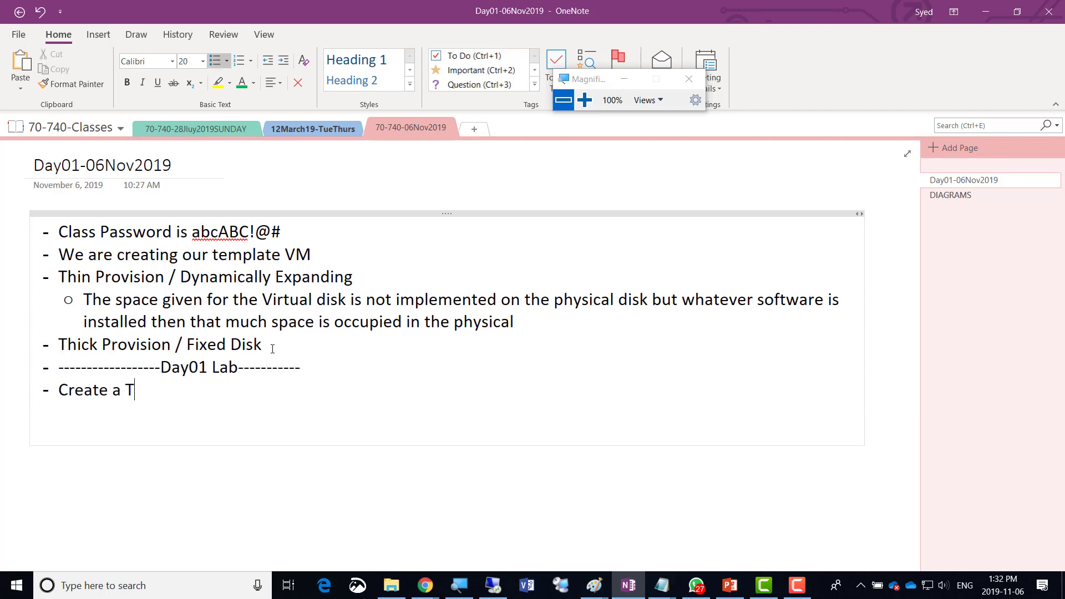
type("emplate VM")
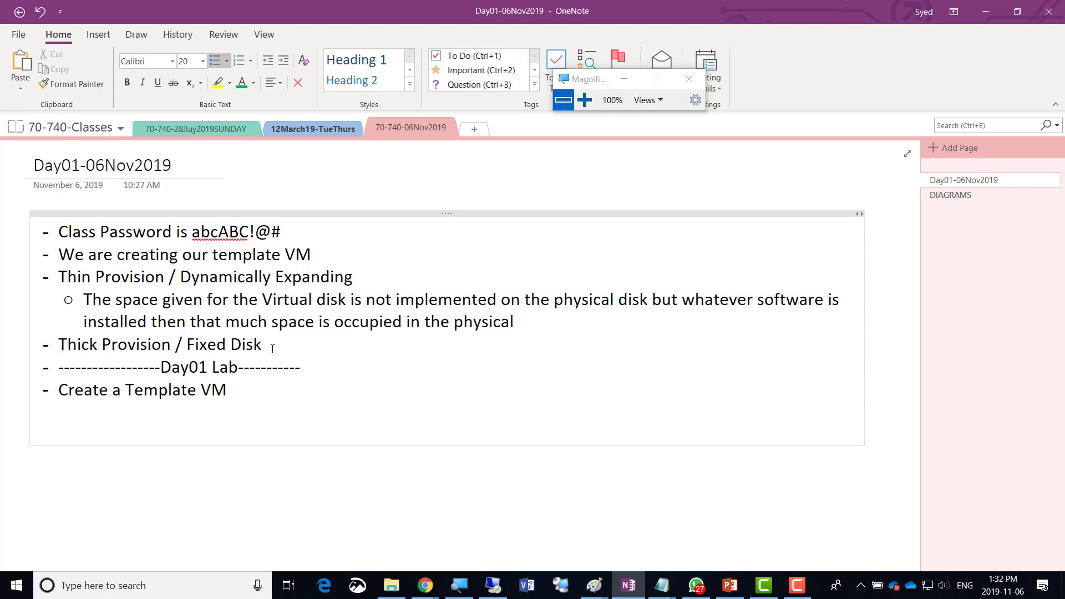
key("Return")
Paste the copied Paint notes and set them to font size 20.
key("ctrl+v")
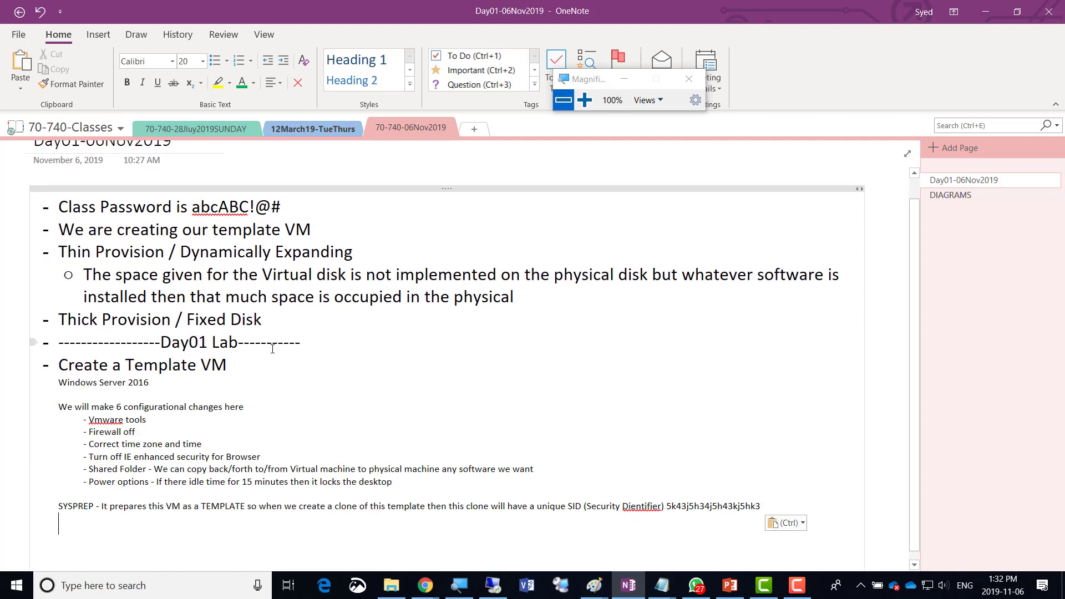
key("shift+Up")
key("shift+Up")
key("shift+Up")
key("shift+Up")
key("shift+Up")
key("shift+Up")
key("shift+Up")
key("shift+Up")
key("shift+Up")
key("shift+Up")
key("shift+Up")
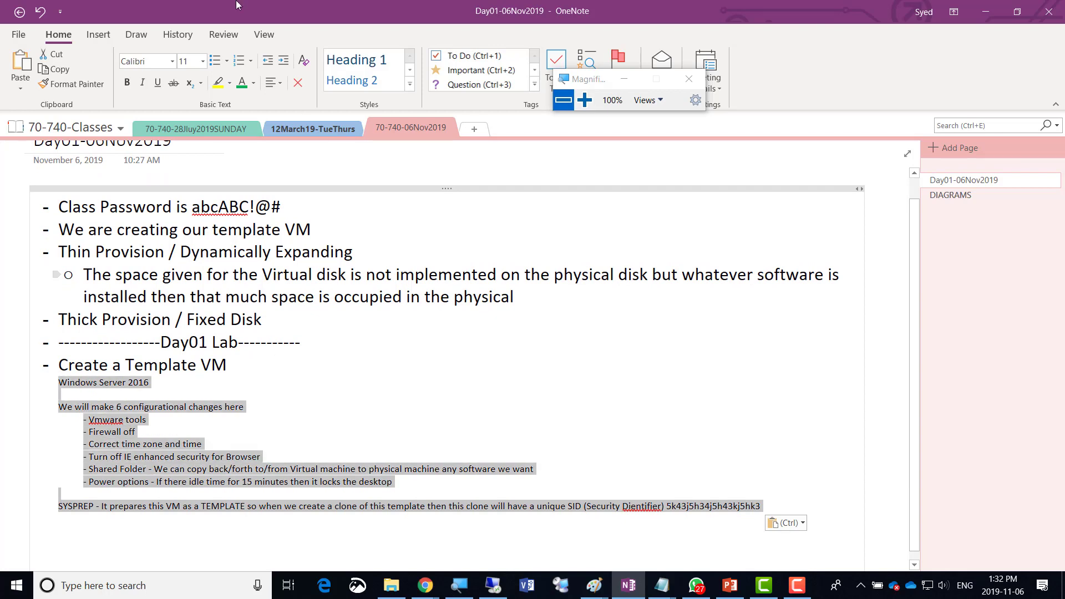
left_click(203, 62)
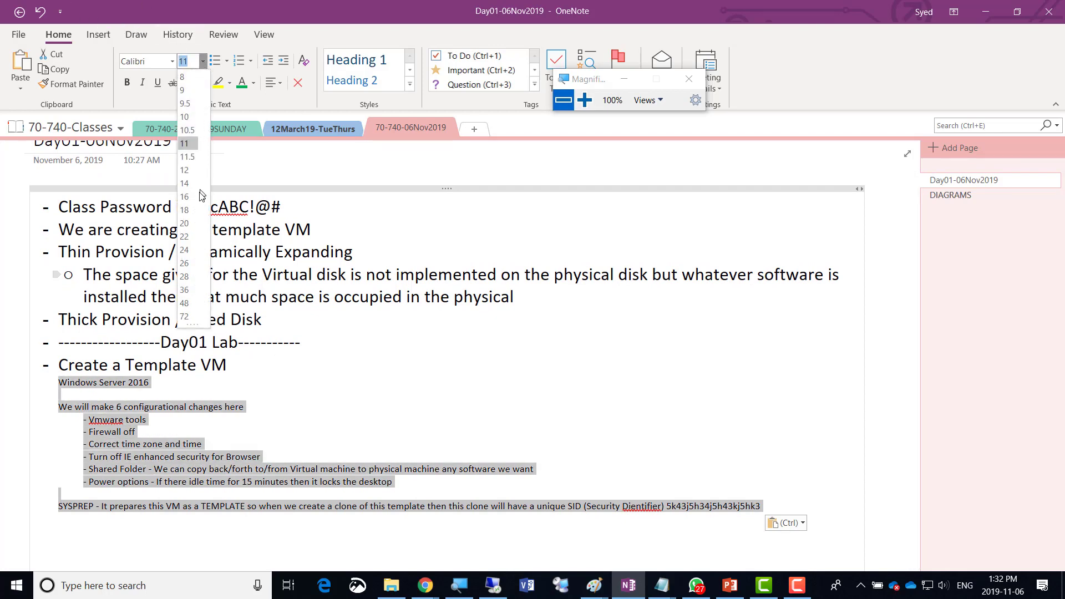
left_click(184, 223)
Correct 'Dientifier' to 'iDentifier' in the SYSPREP note and minimize OneNote.
scroll(402, 472, "down", 3)
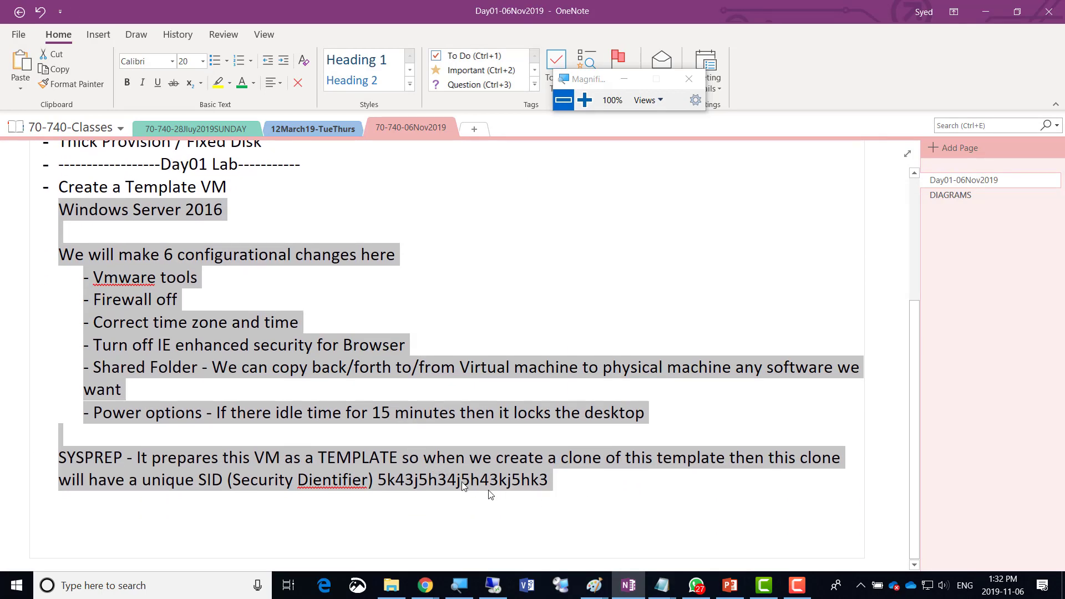
left_click(301, 482)
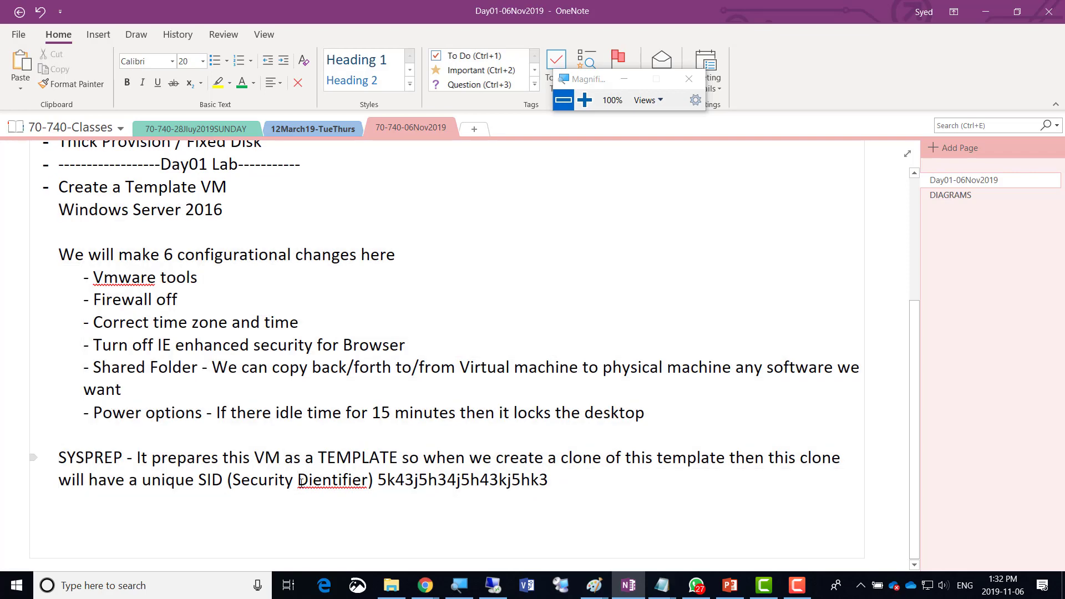
key("Delete")
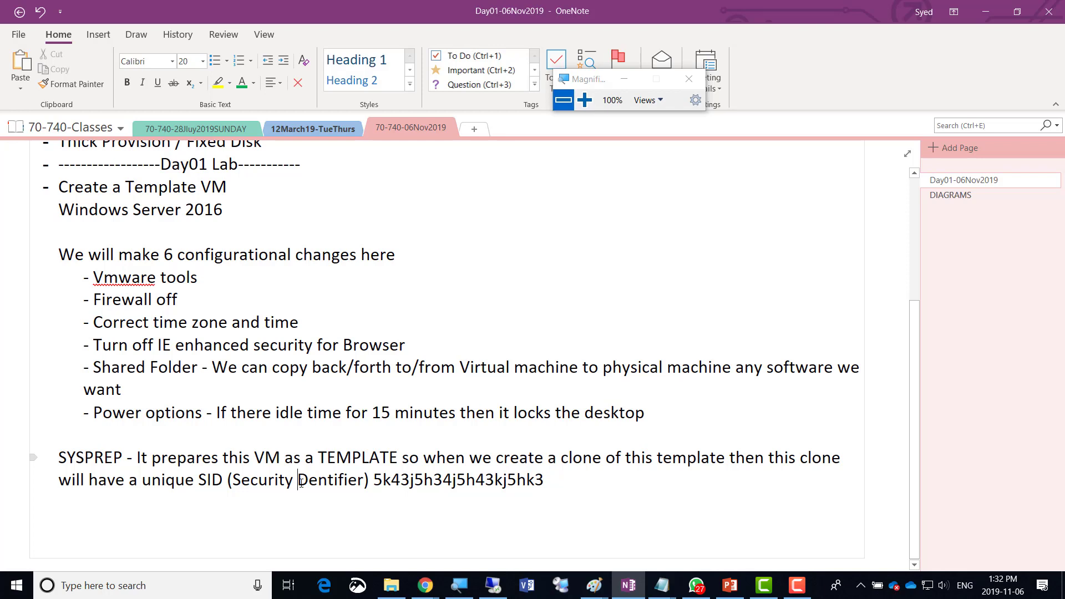
type("i")
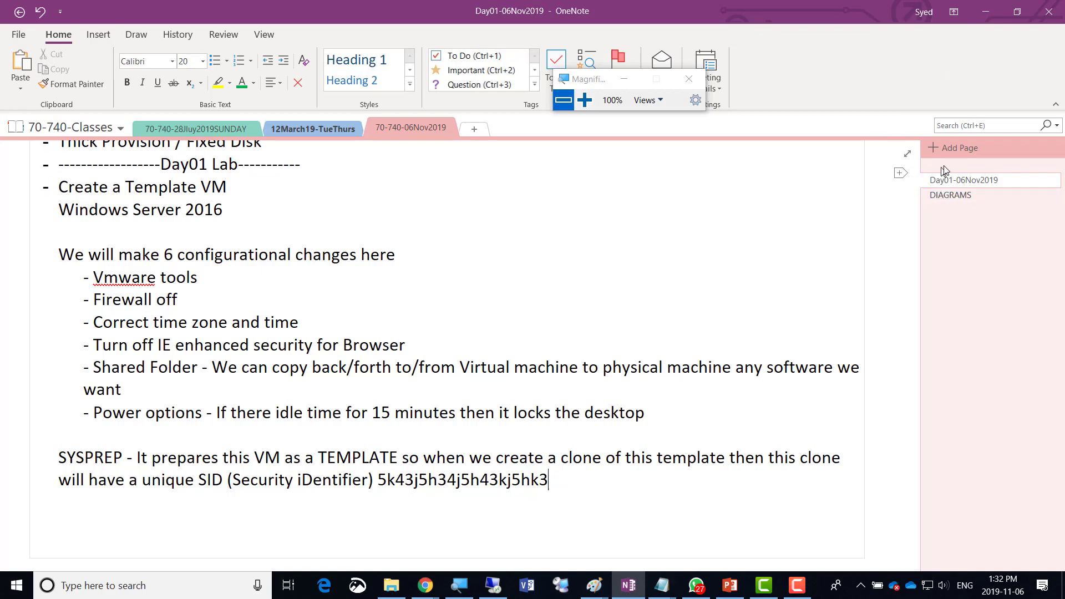
left_click(975, 4)
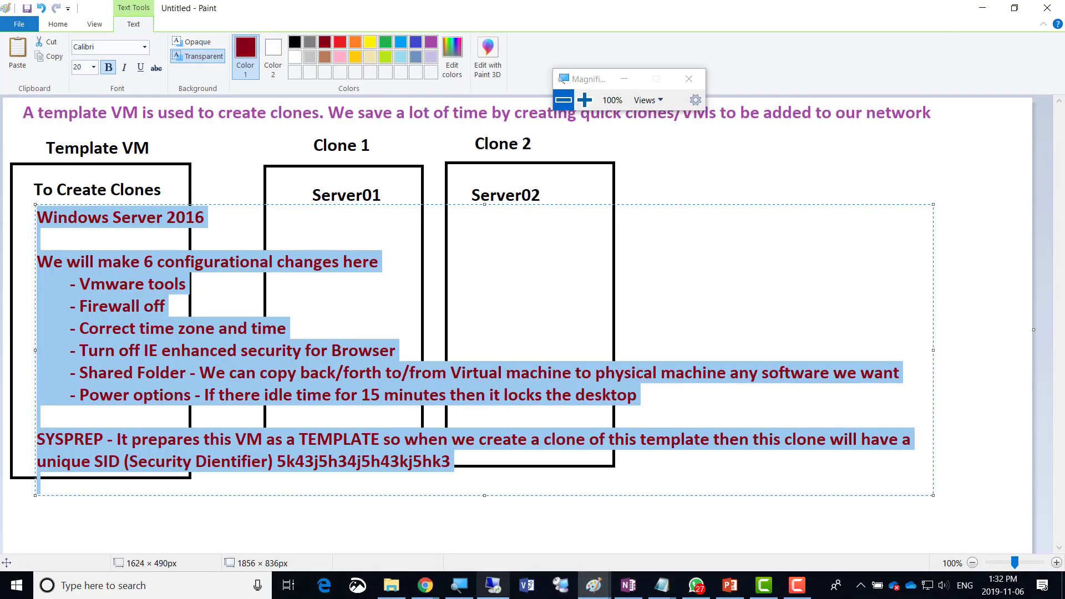
Enter the Administrator password in Customize settings, re-enter and verify it, and click Finish.
left_click(495, 587)
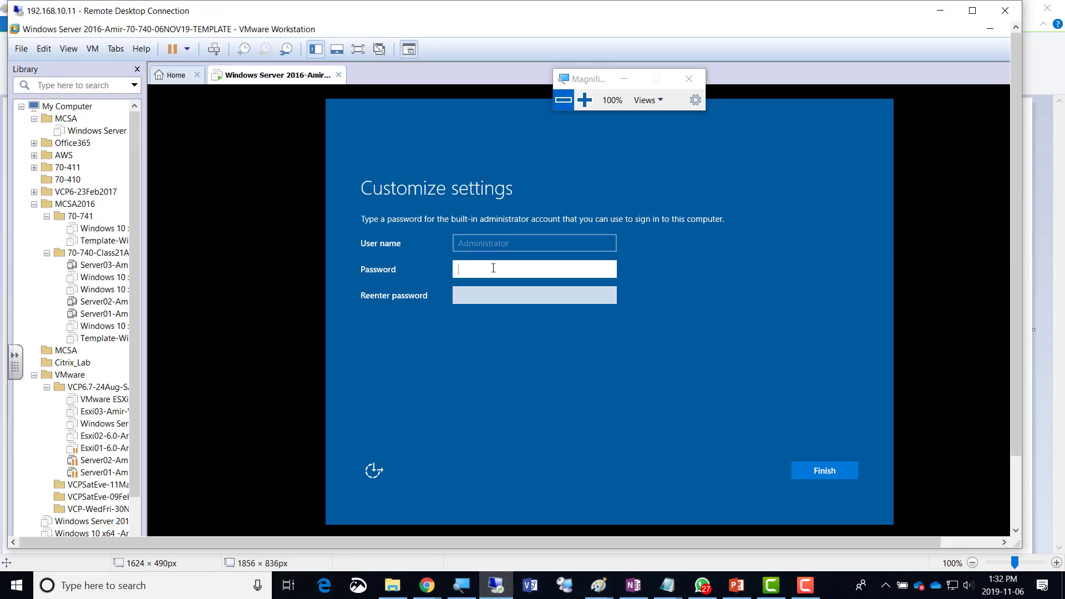
type("Pa$")
key("Tab")
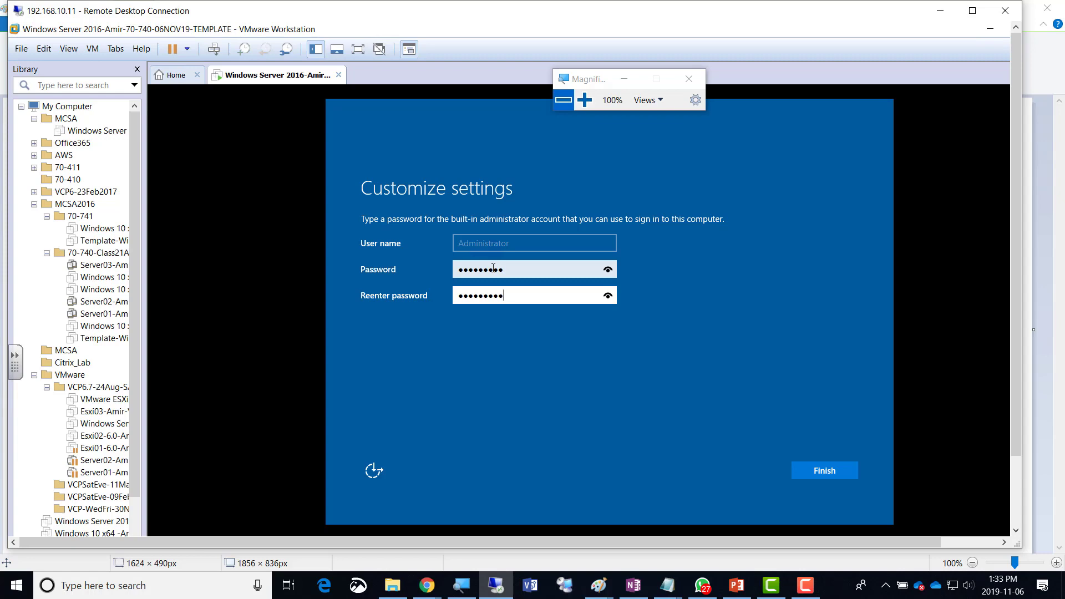
left_click(585, 99)
left_click(584, 99)
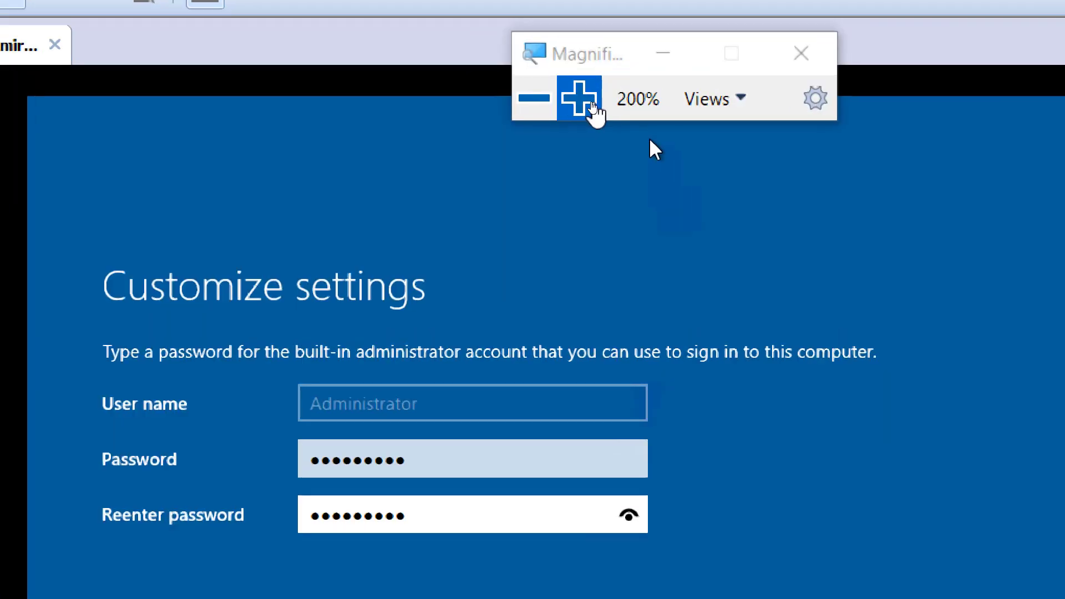
left_click(584, 100)
left_click(640, 394)
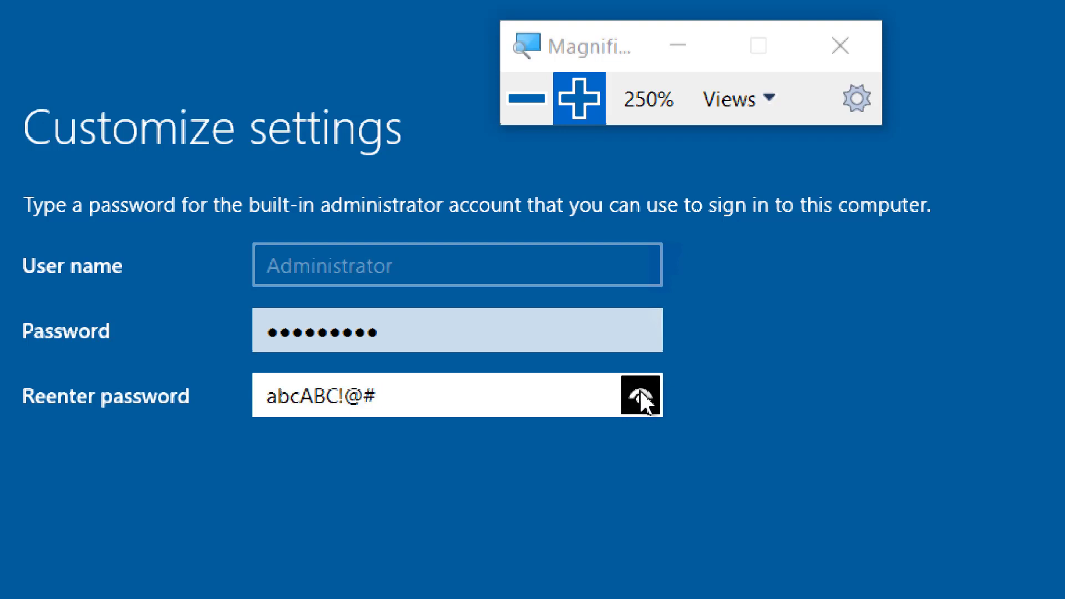
left_click(640, 394)
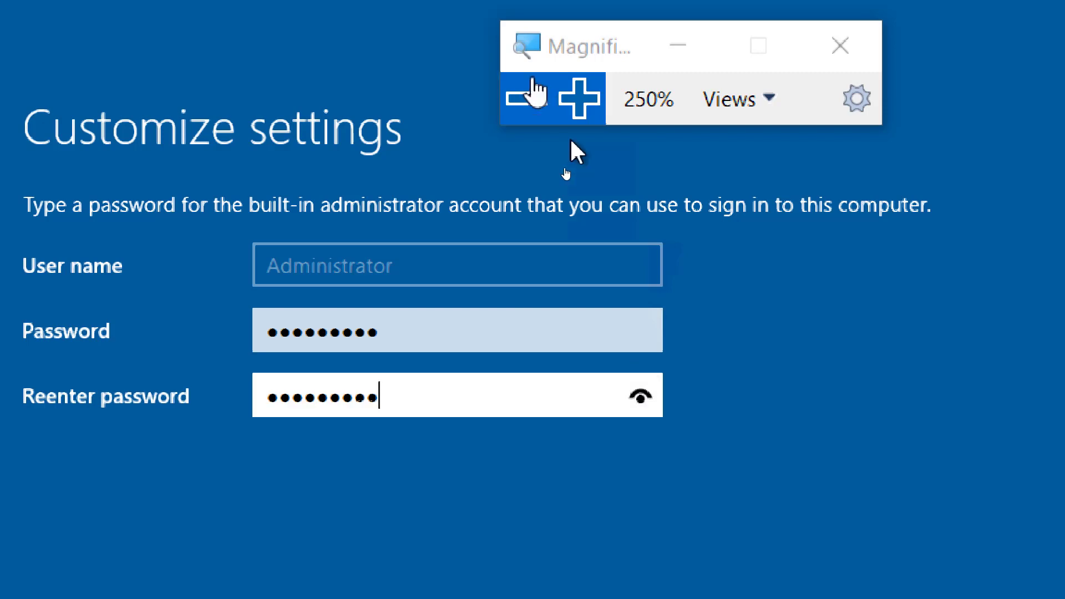
left_click(529, 99)
left_click(528, 100)
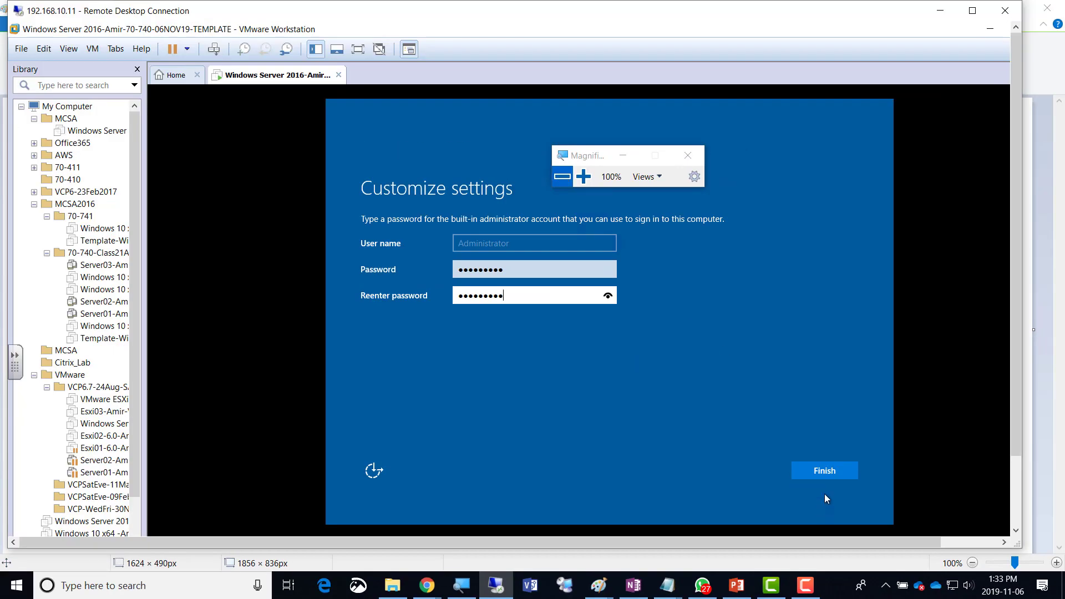
left_click(818, 471)
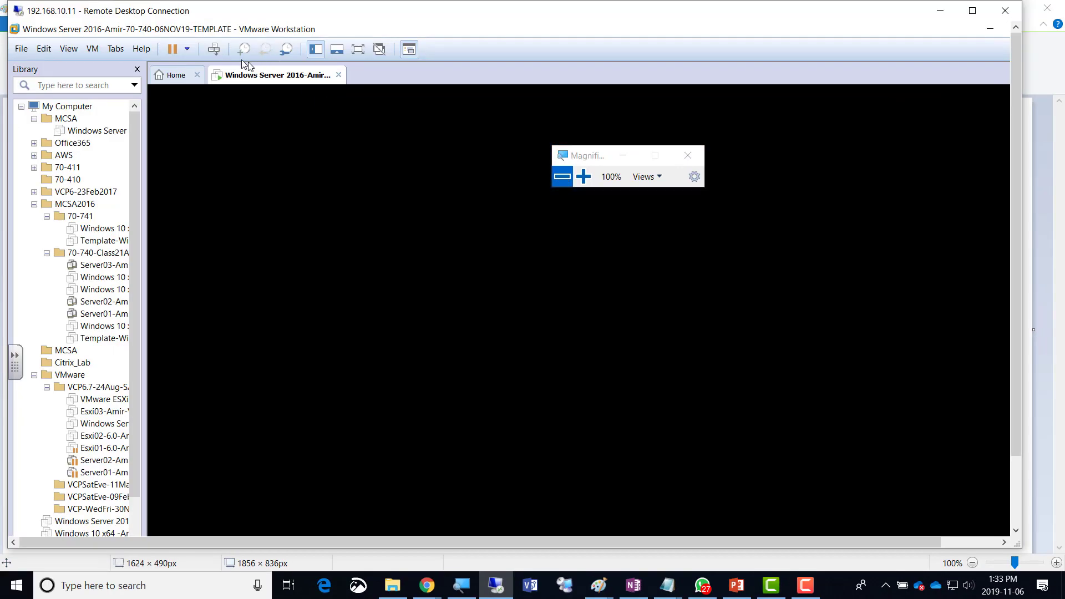
Send Ctrl+Alt+Del to the locked server and sign in with the Administrator password.
left_click(583, 176)
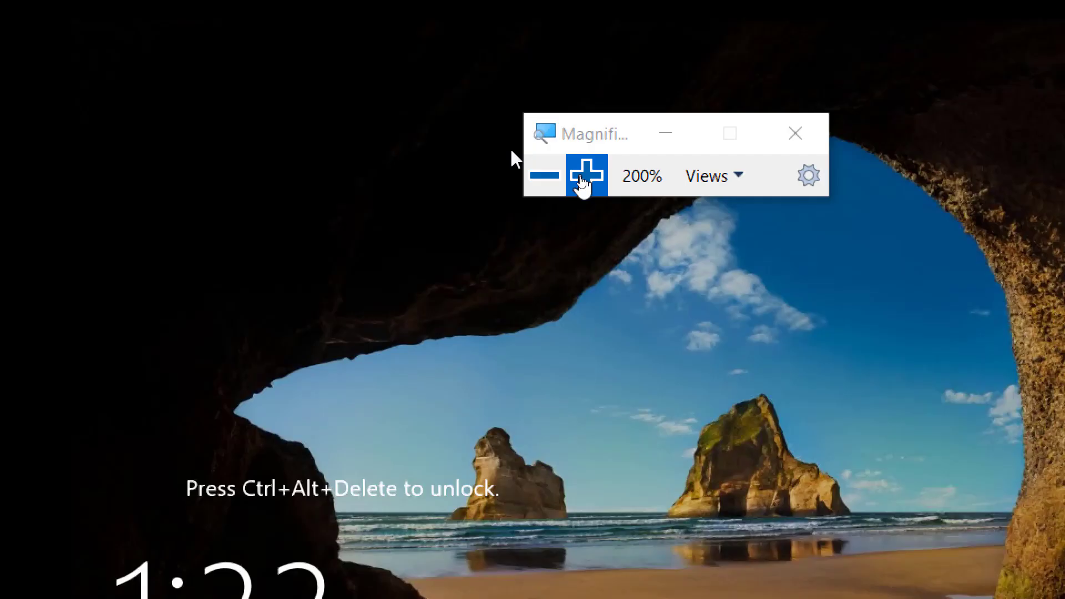
left_click(583, 176)
left_click_drag(604, 123, 850, 261)
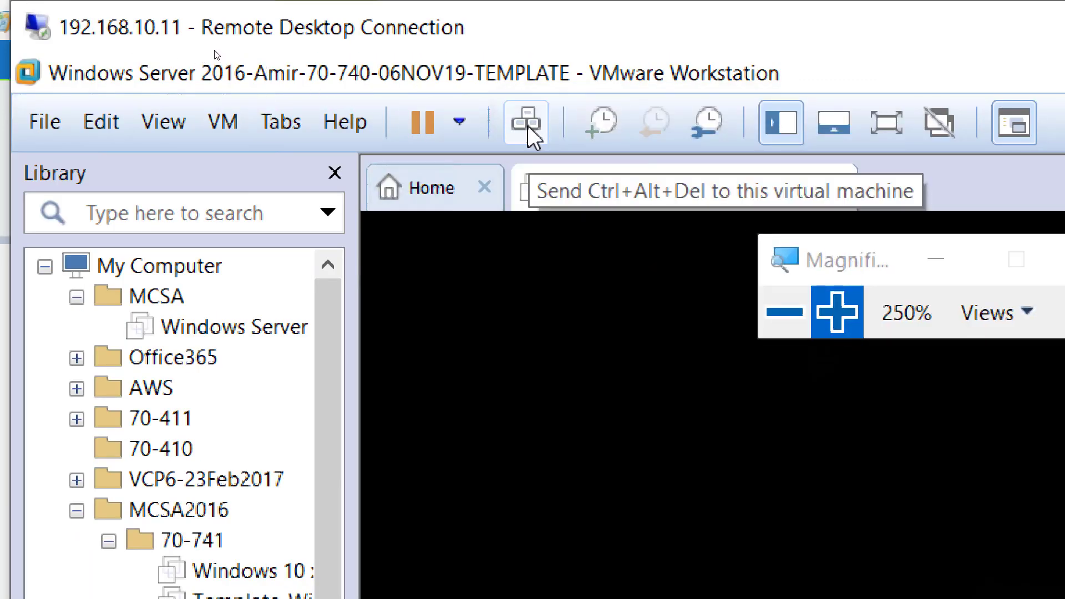
left_click(785, 312)
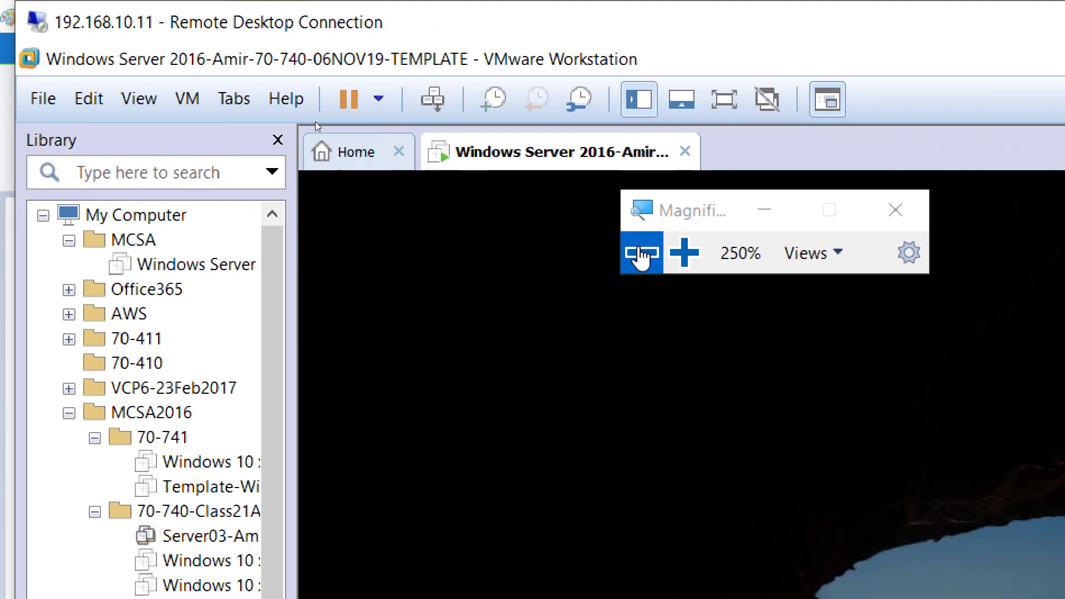
left_click(642, 254)
left_click(642, 254)
left_click(642, 254)
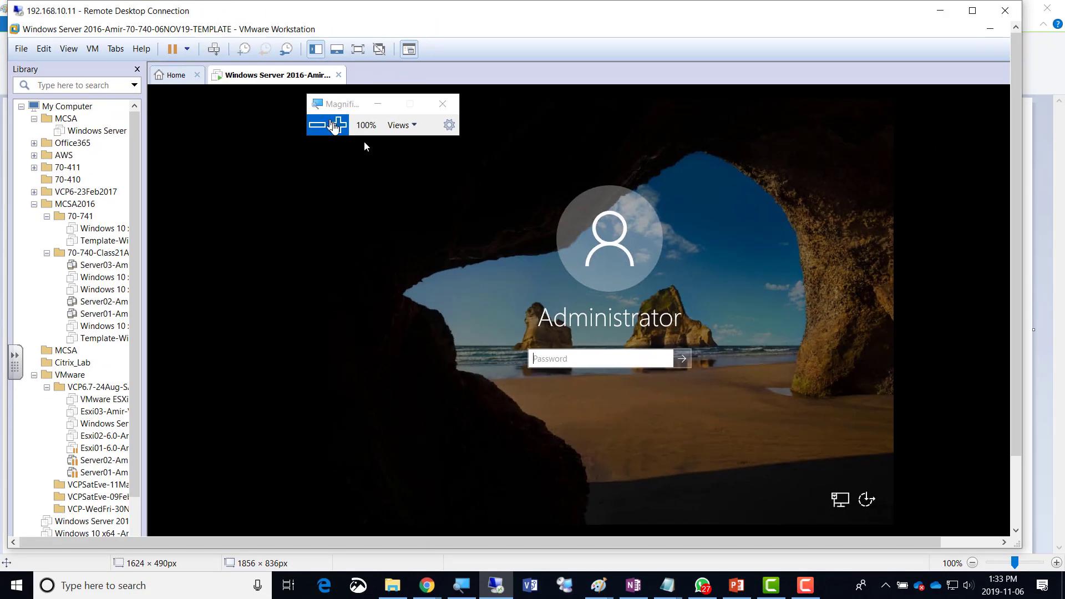
left_click(338, 125)
left_click(338, 125)
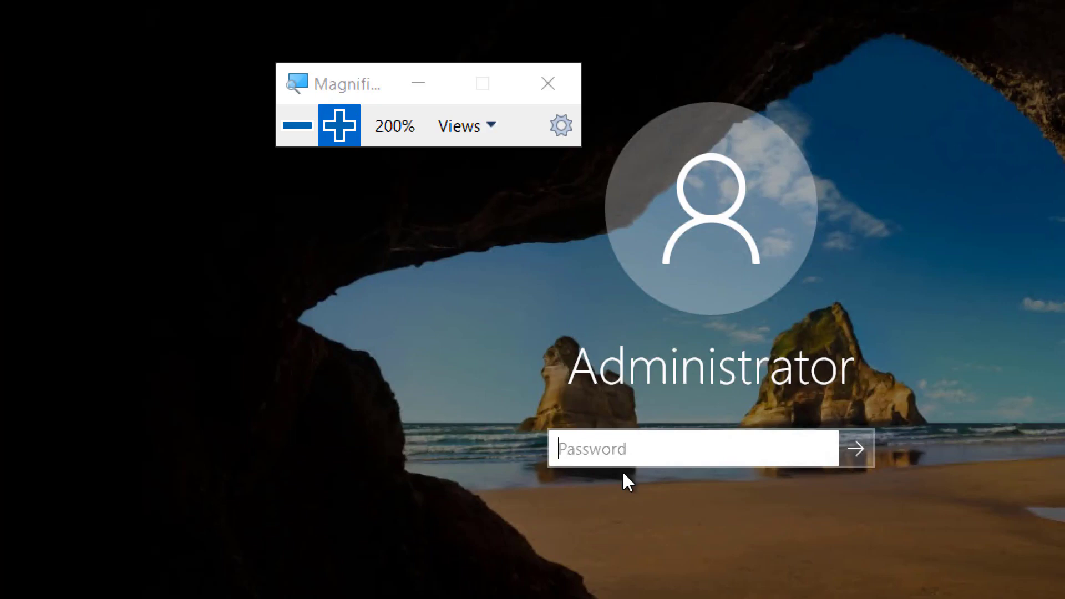
type("••••••••••")
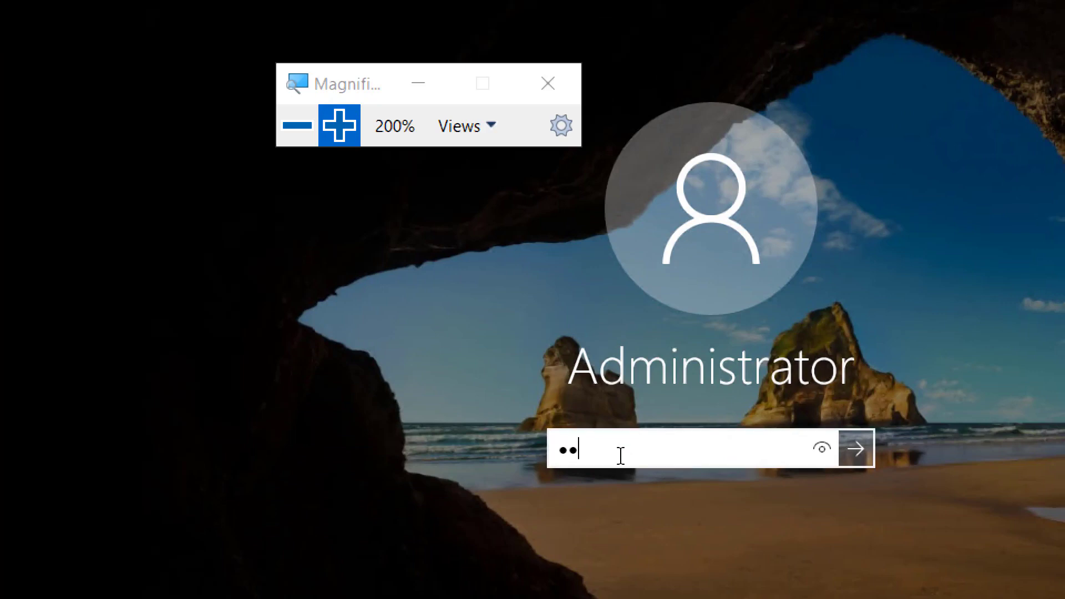
key("Return")
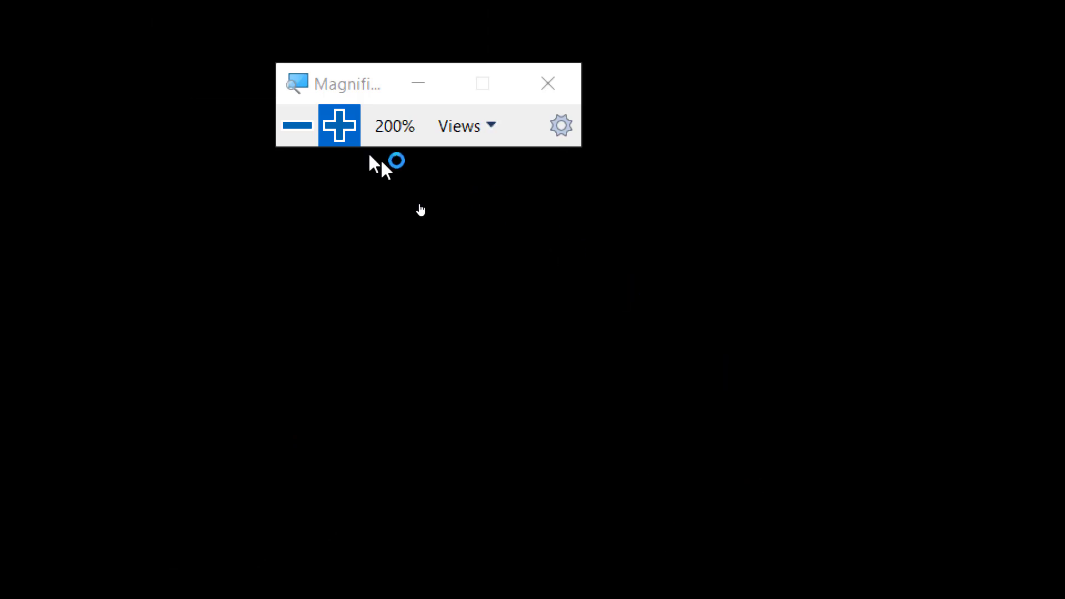
left_click(310, 136)
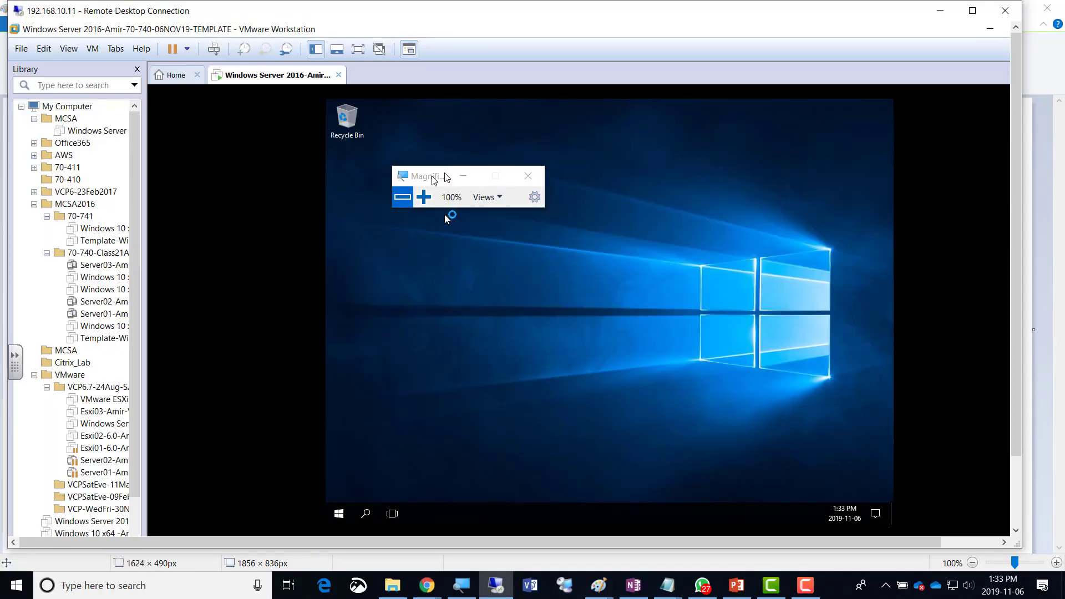
Maximize the remote session and answer Yes to network discoverability in the guest.
left_click_drag(435, 178, 744, 41)
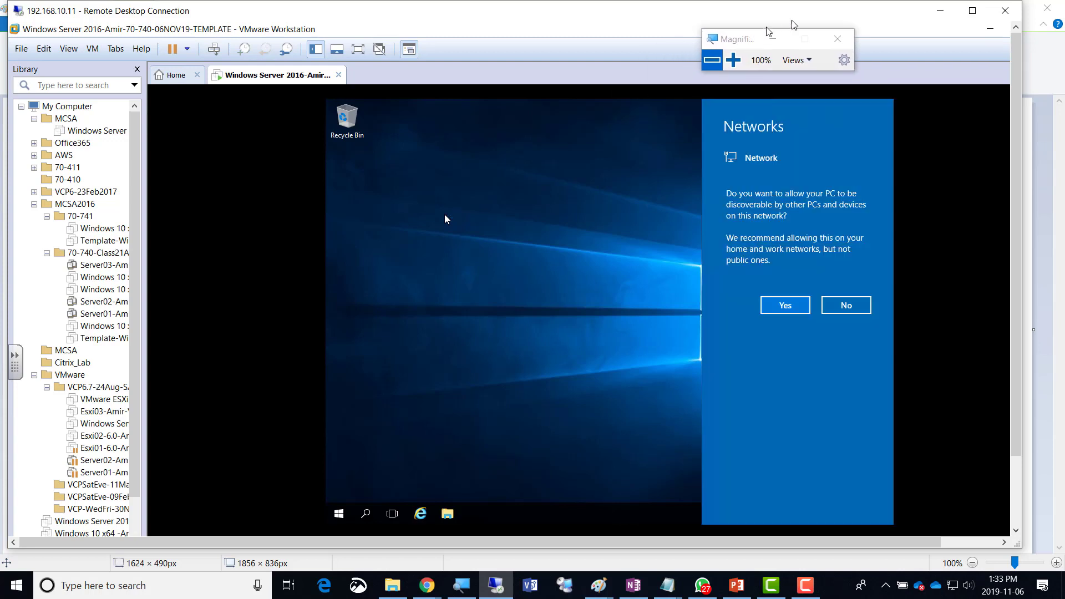
left_click(975, 15)
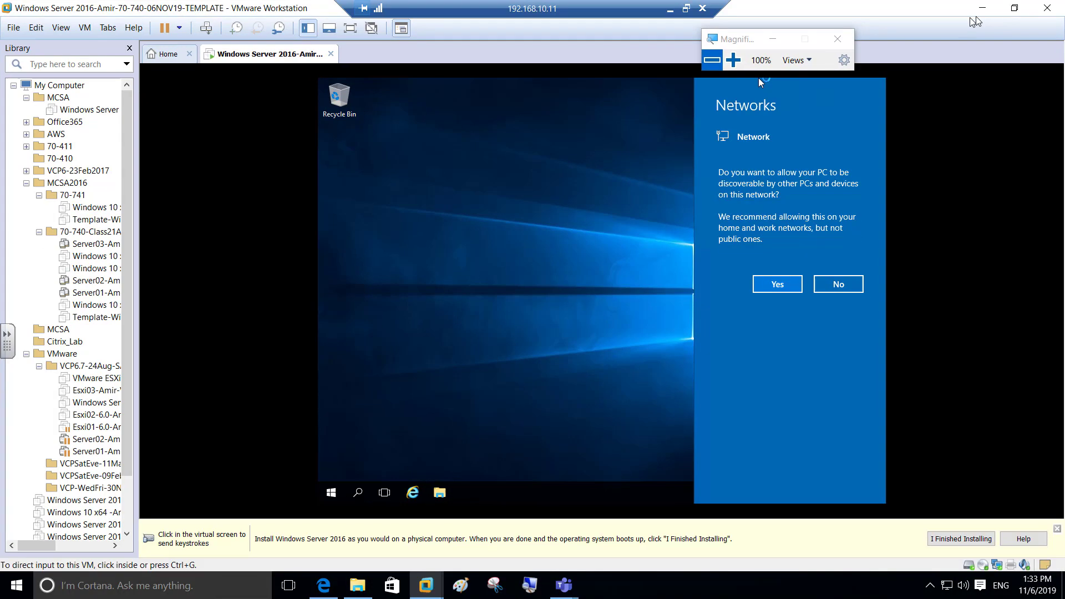
left_click(761, 284)
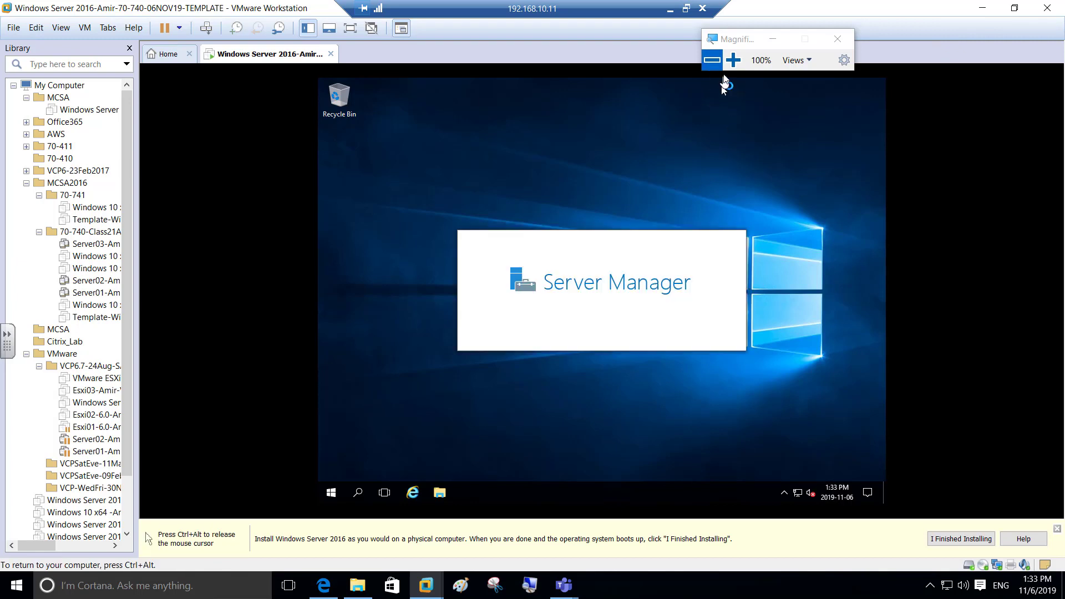
left_click(641, 242)
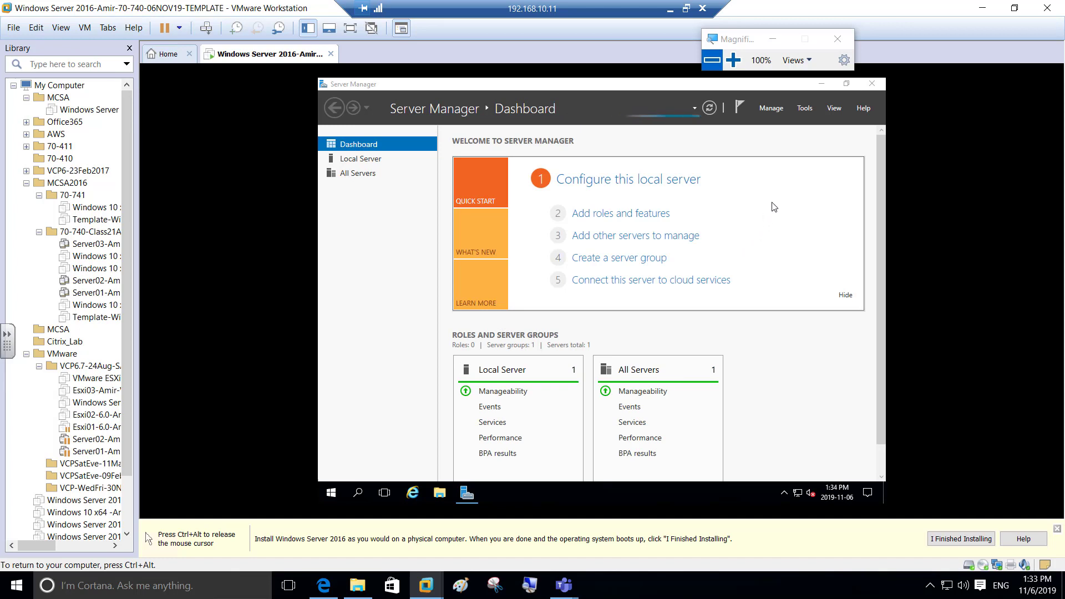
left_click_drag(742, 44, 764, 28)
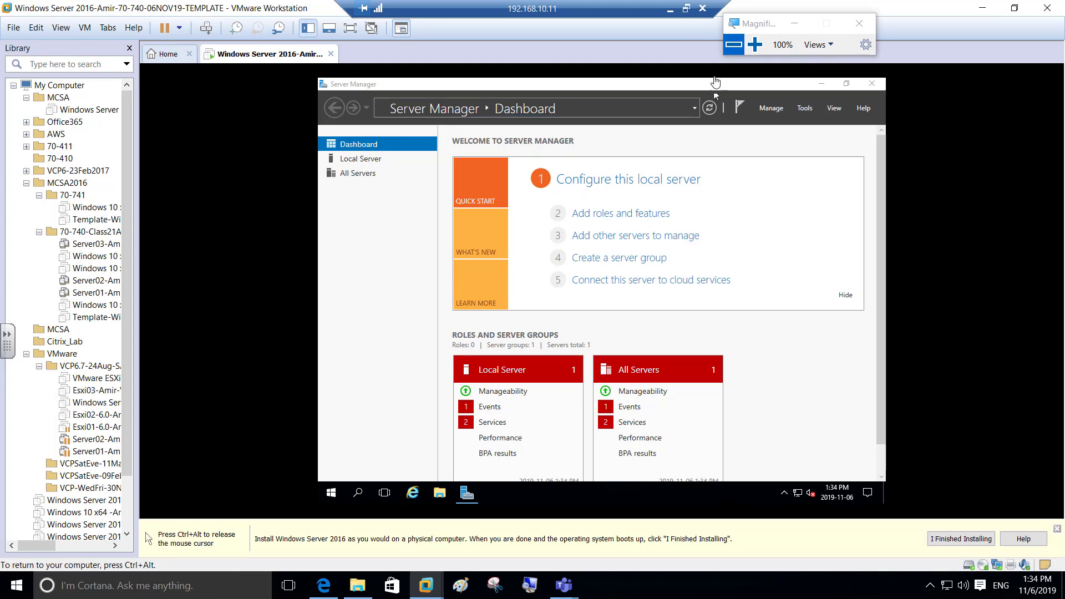
left_click(756, 46)
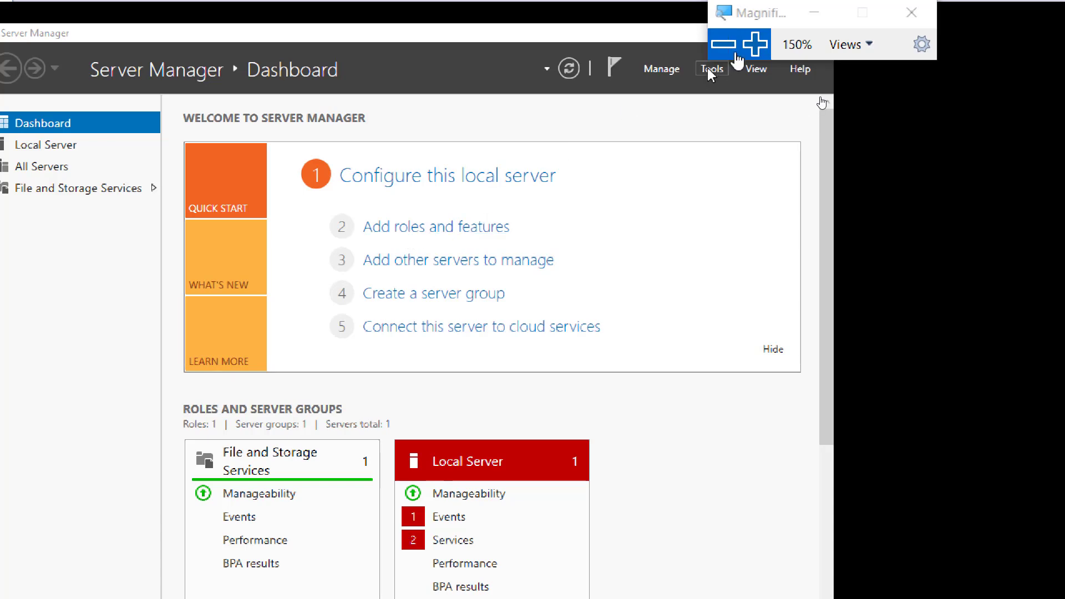
left_click(741, 55)
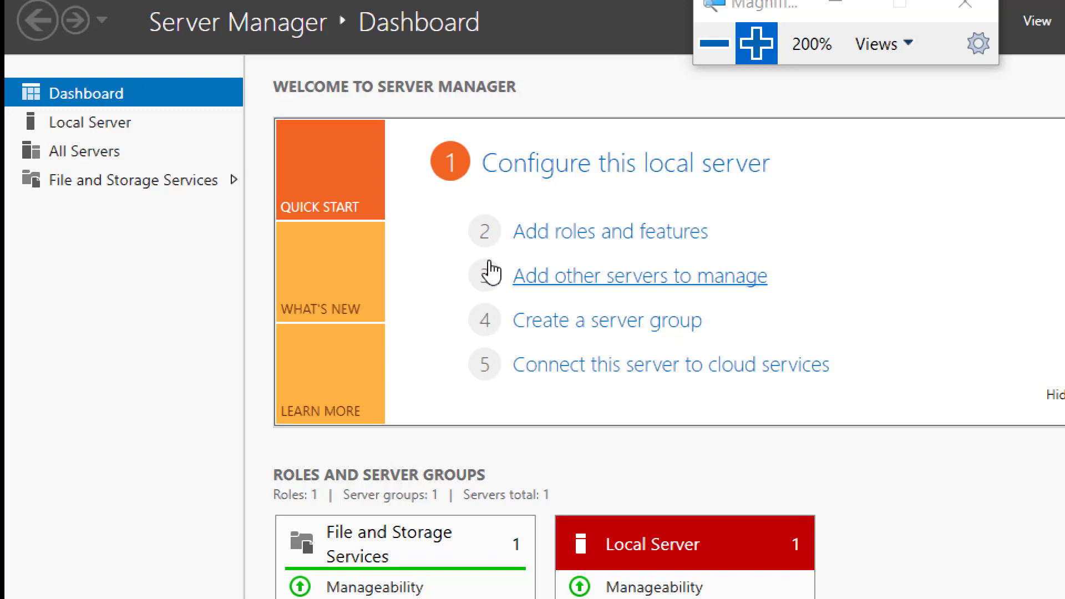
left_click(715, 44)
left_click(715, 45)
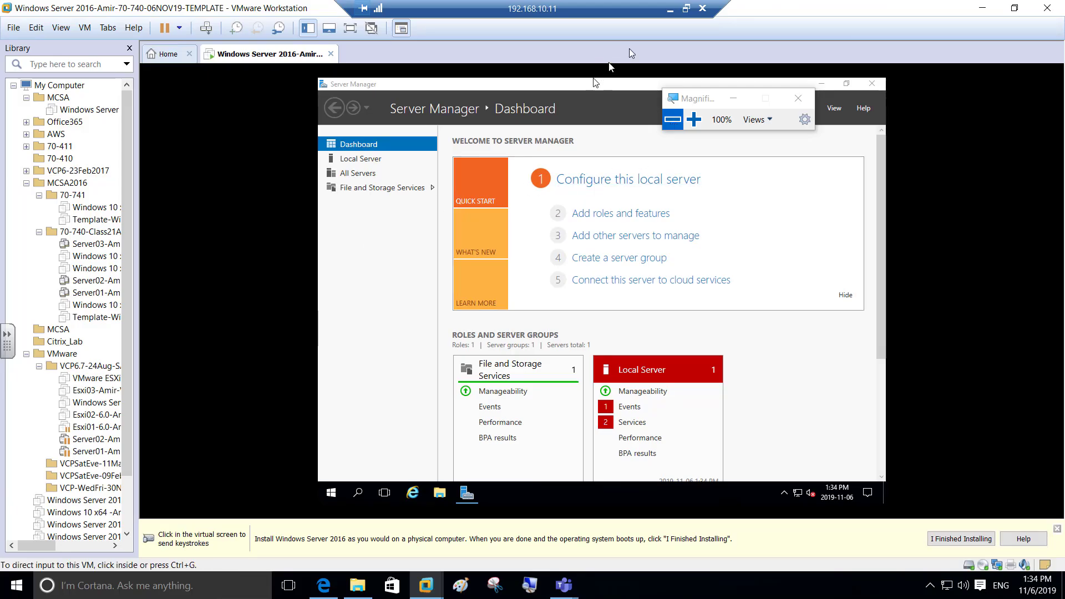
Back in the OneNote notes, replace the 6 in the changes line with 8.
left_click(687, 10)
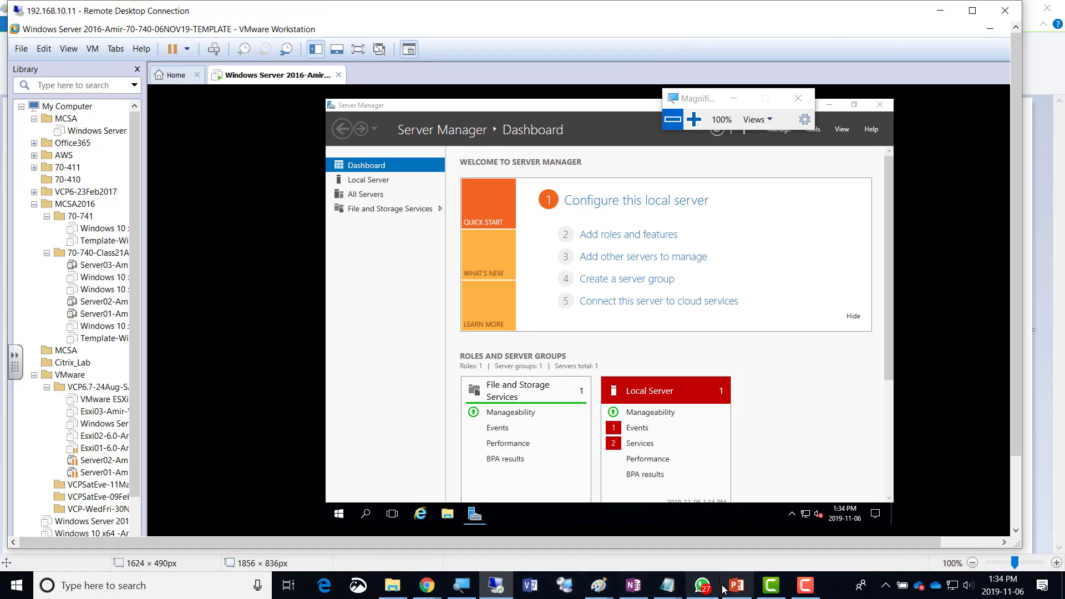
left_click(633, 585)
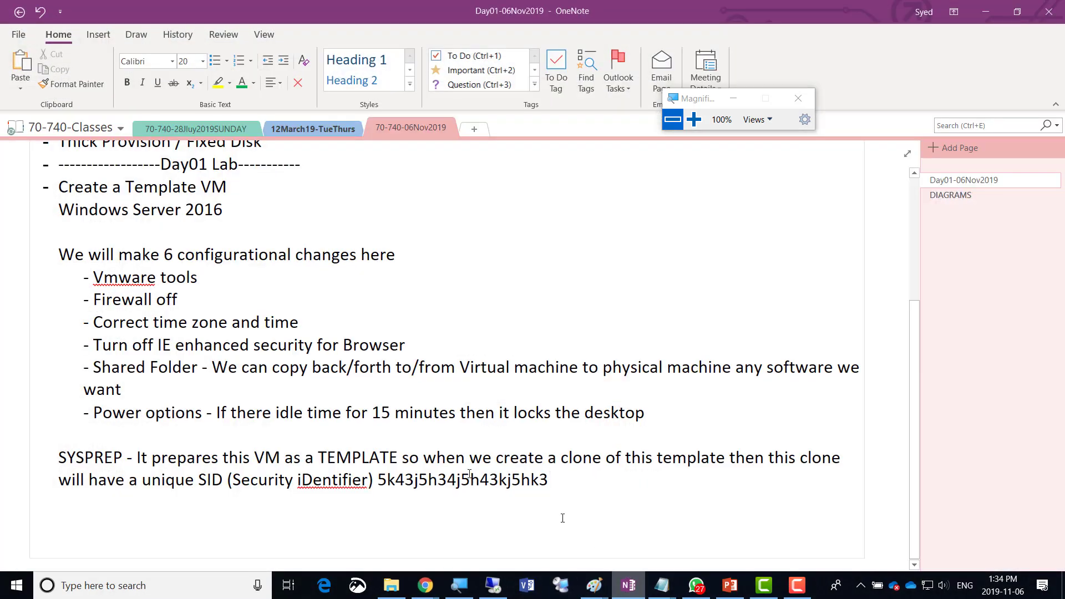
double_click(170, 255)
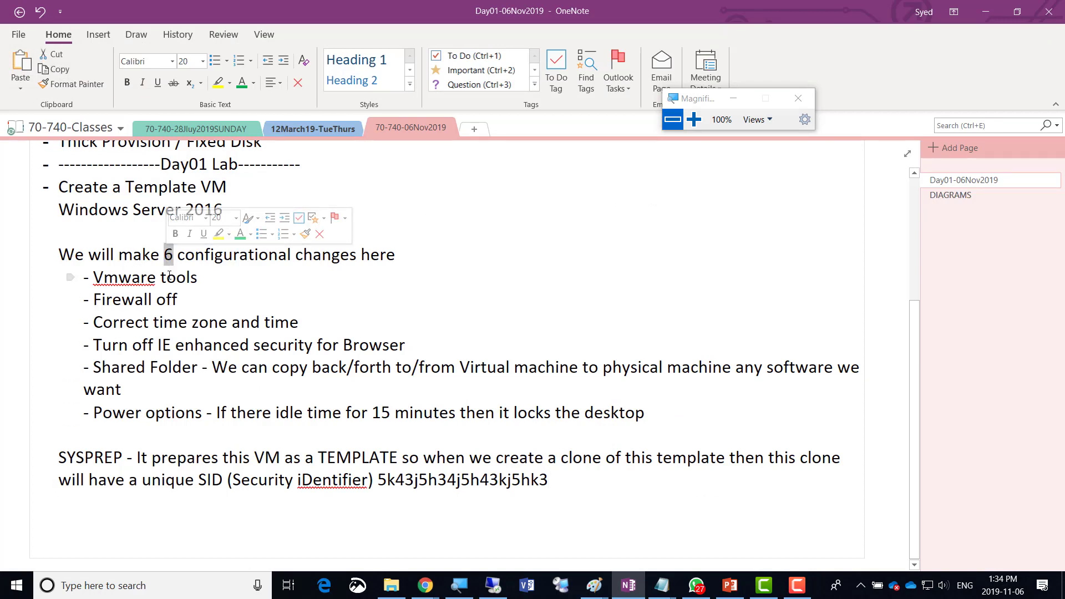
type("8")
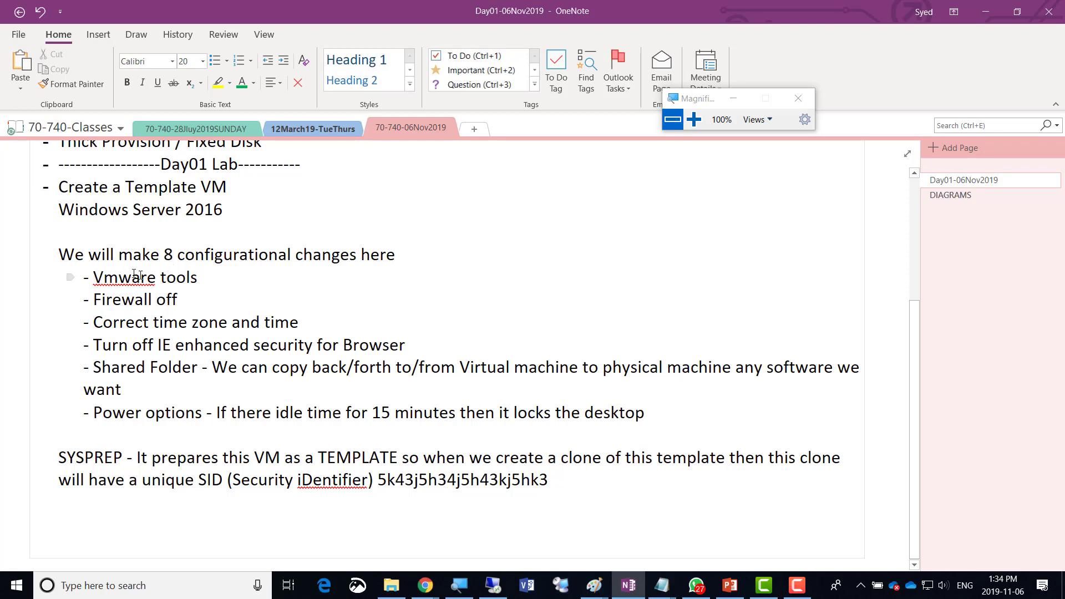
Point out the Vmware tools, Firewall off, time zone and IE enhanced security items, then select Vmware tools.
left_click(95, 277)
left_click(98, 300)
left_click(97, 323)
left_click(95, 345)
left_click(96, 412)
left_click_drag(199, 277, 97, 275)
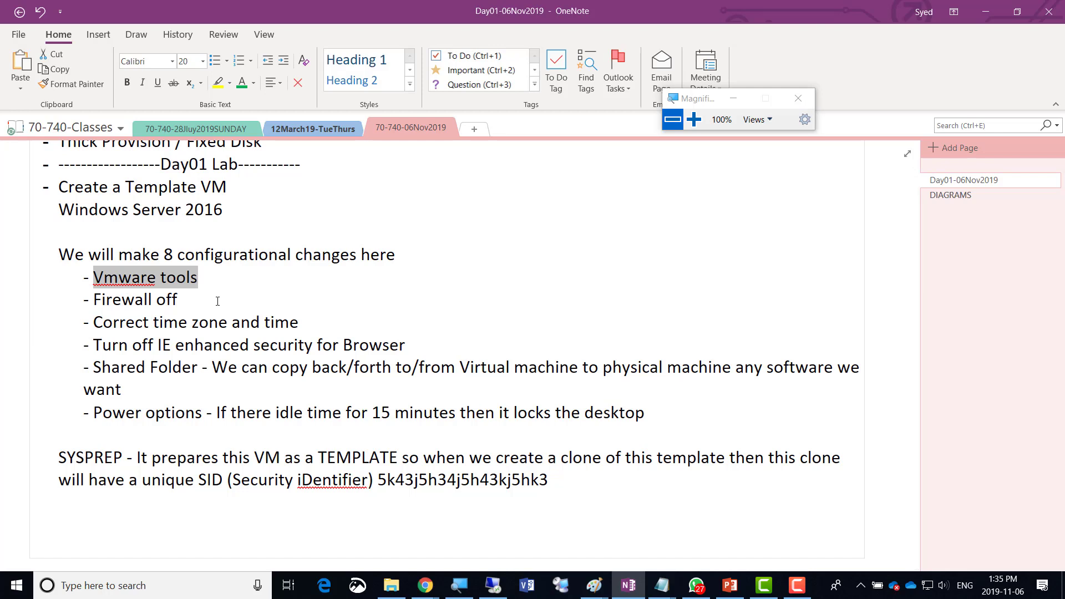
After 'Vmware tools -', type 'These tools enable advanced features in the Virtual machine'.
left_click(218, 300)
key("Down")
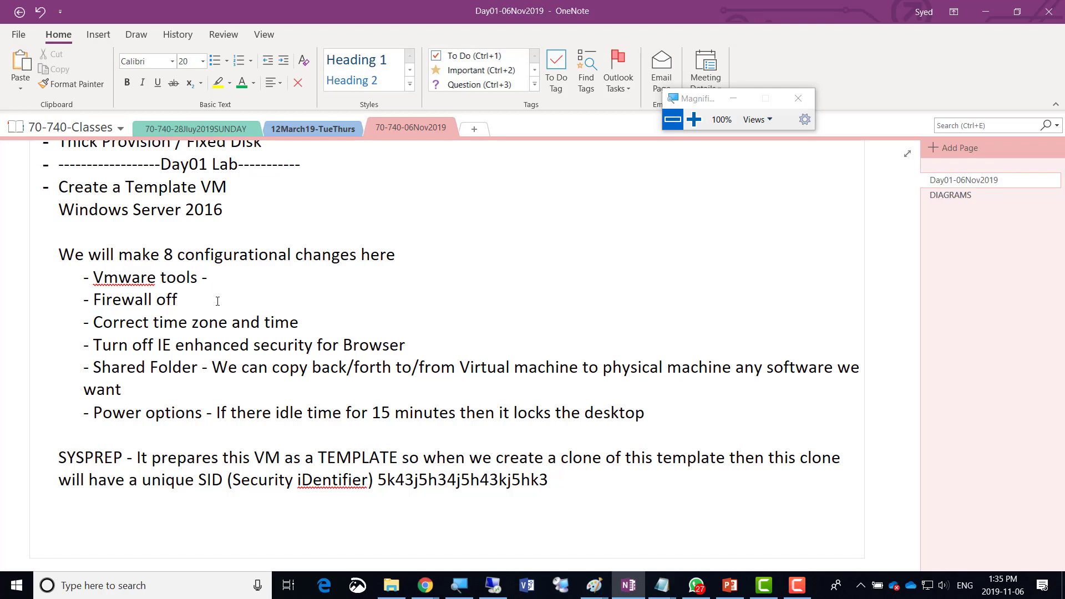
type("These tools enable a")
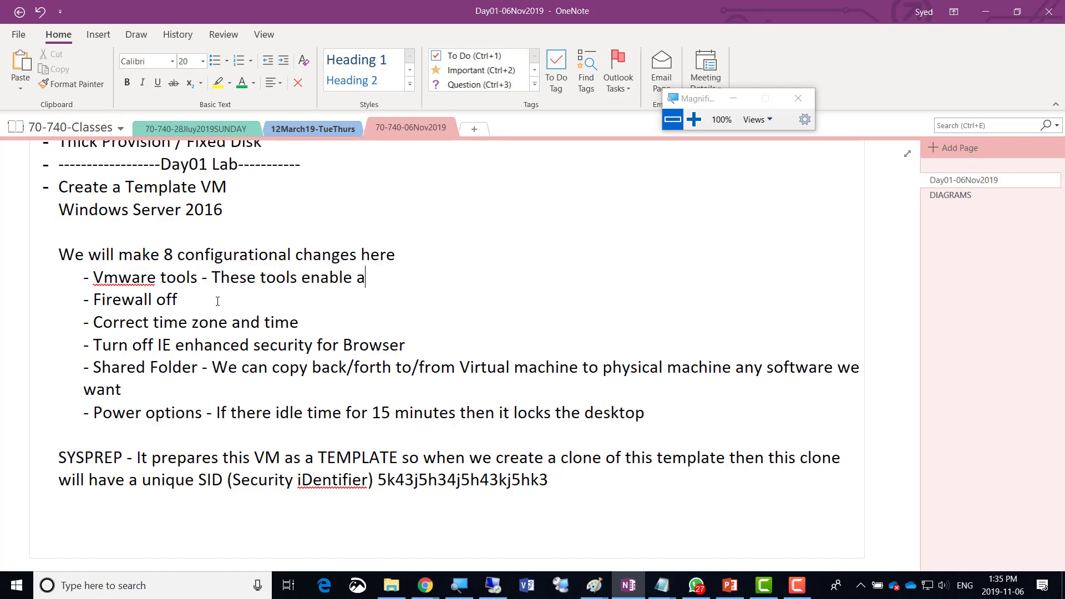
type("dvanced feature")
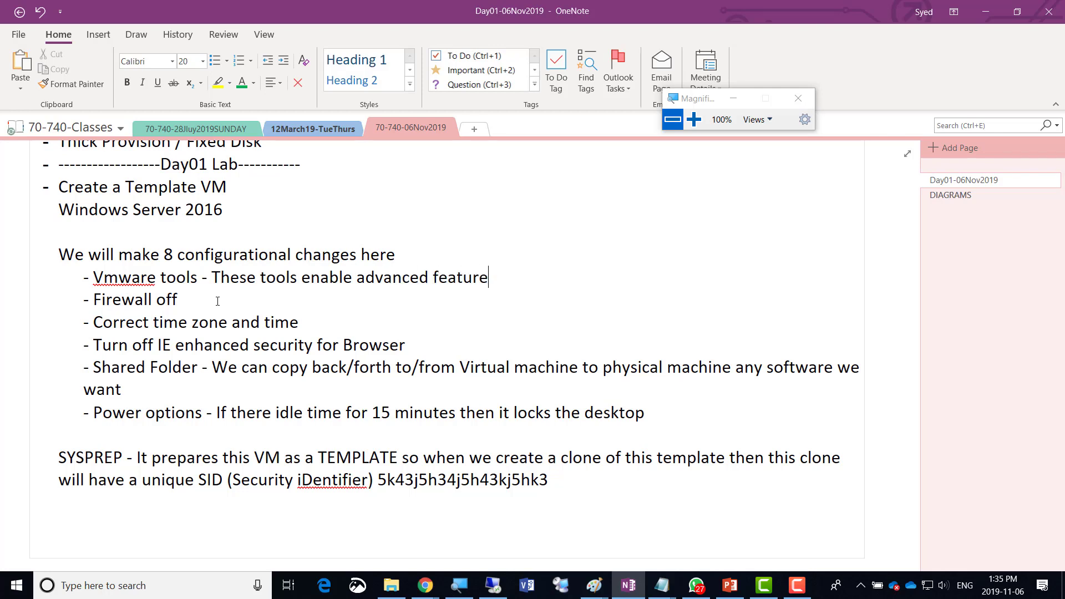
type("s in the Virtual mach")
type("ine")
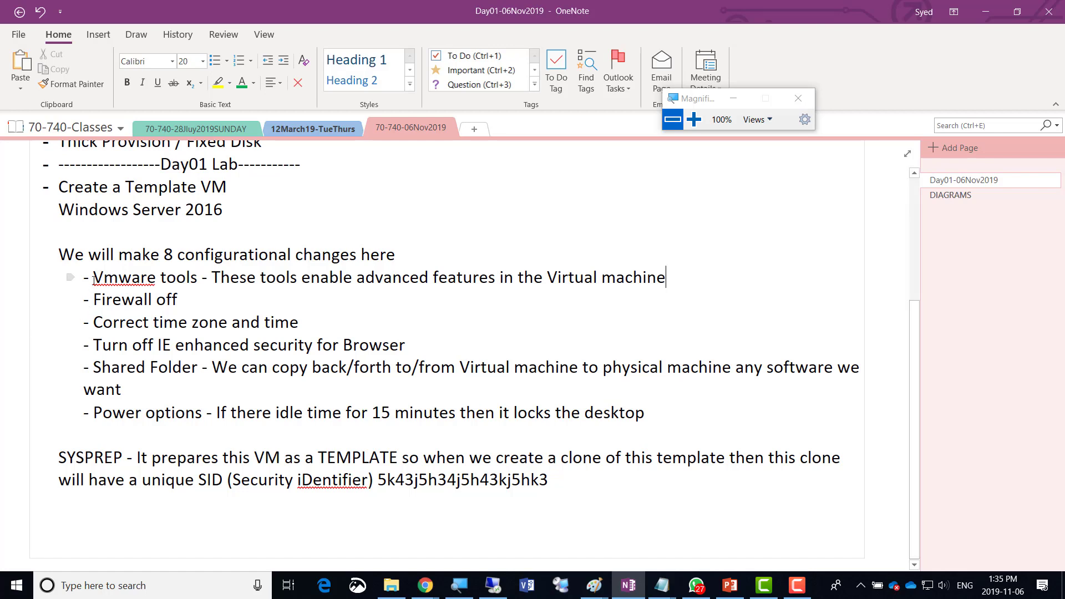
Append ' - RESTART' to the end of the Vmware tools line.
left_click_drag(92, 277, 668, 276)
left_click(672, 276)
type("RESTART")
left_click_drag(197, 279, 96, 286)
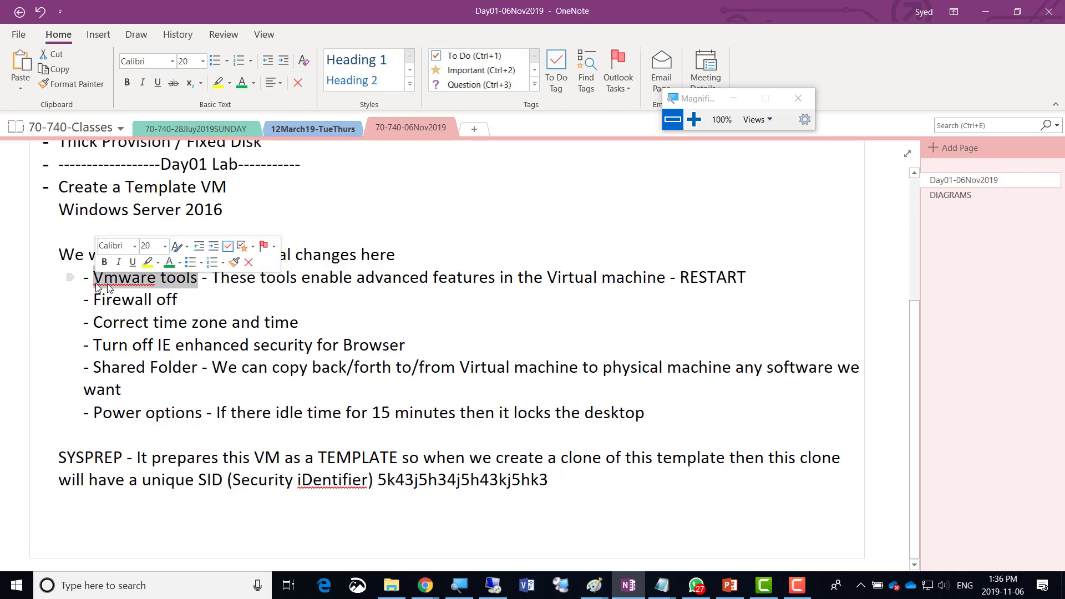
left_click(760, 275)
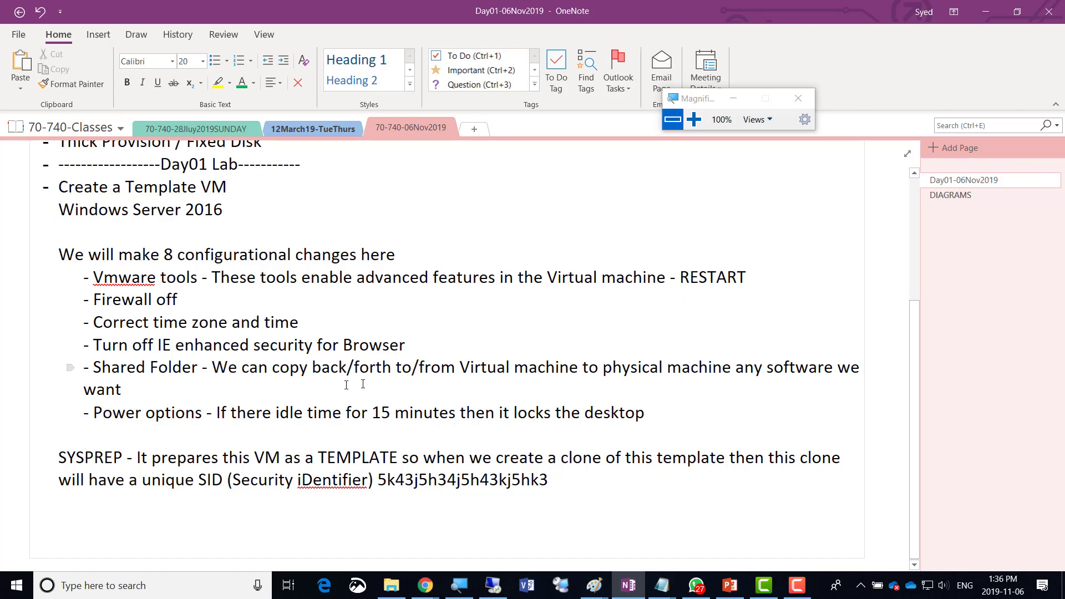
Minimize OneNote and choose Install VMware Tools... from the template VM tab's context menu.
left_click(986, 15)
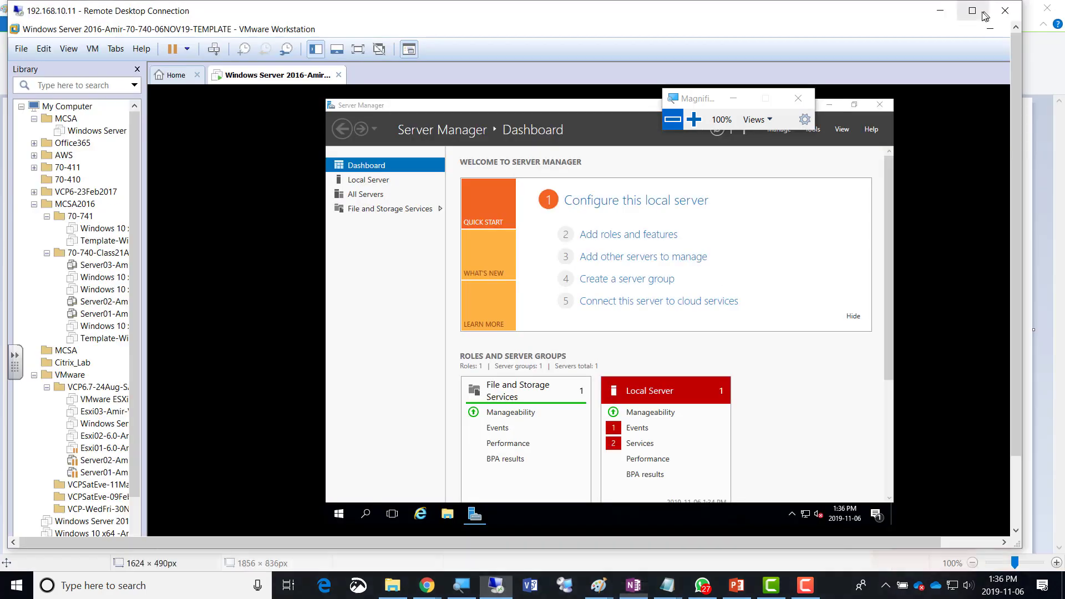
left_click(694, 120)
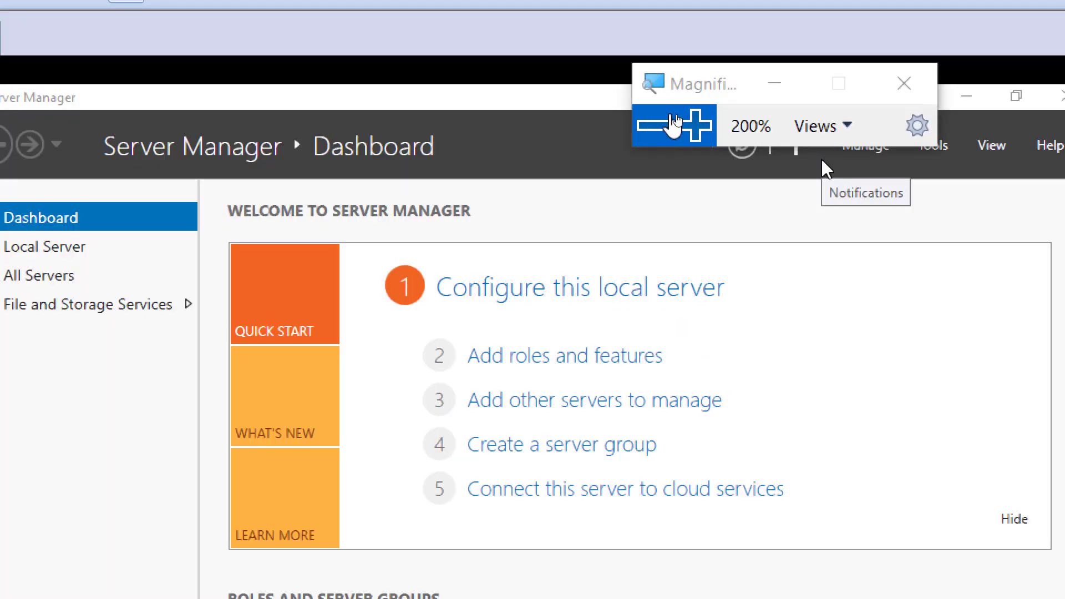
left_click(653, 126)
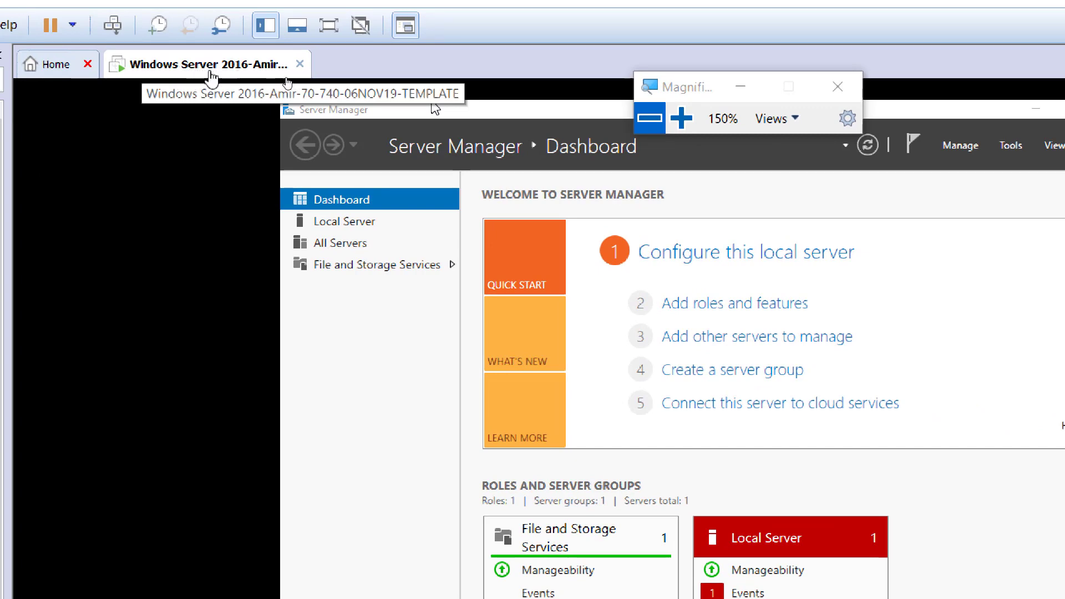
left_click(655, 123)
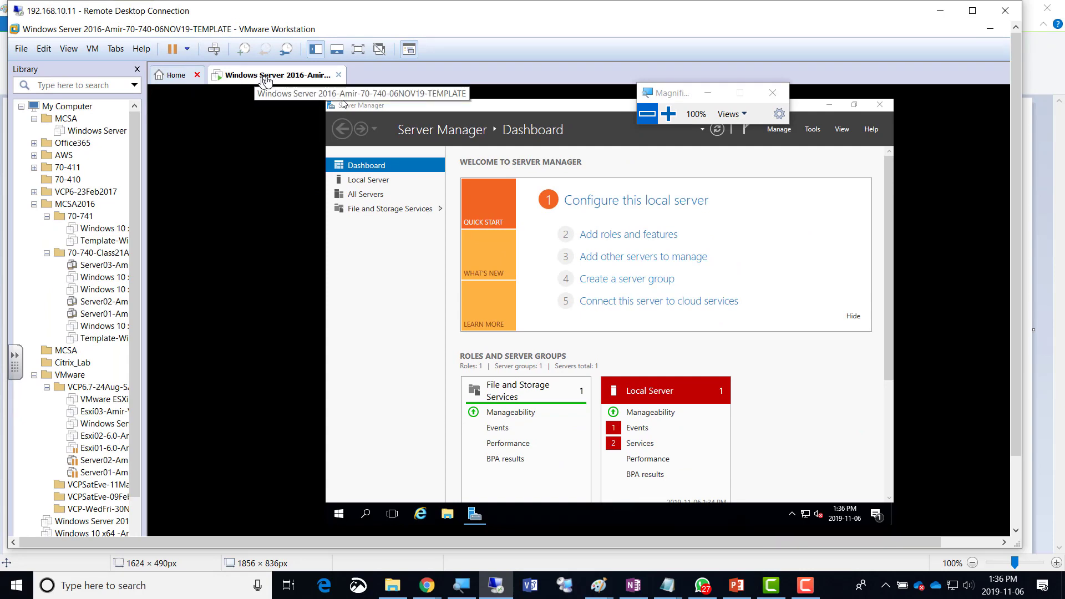
right_click(262, 77)
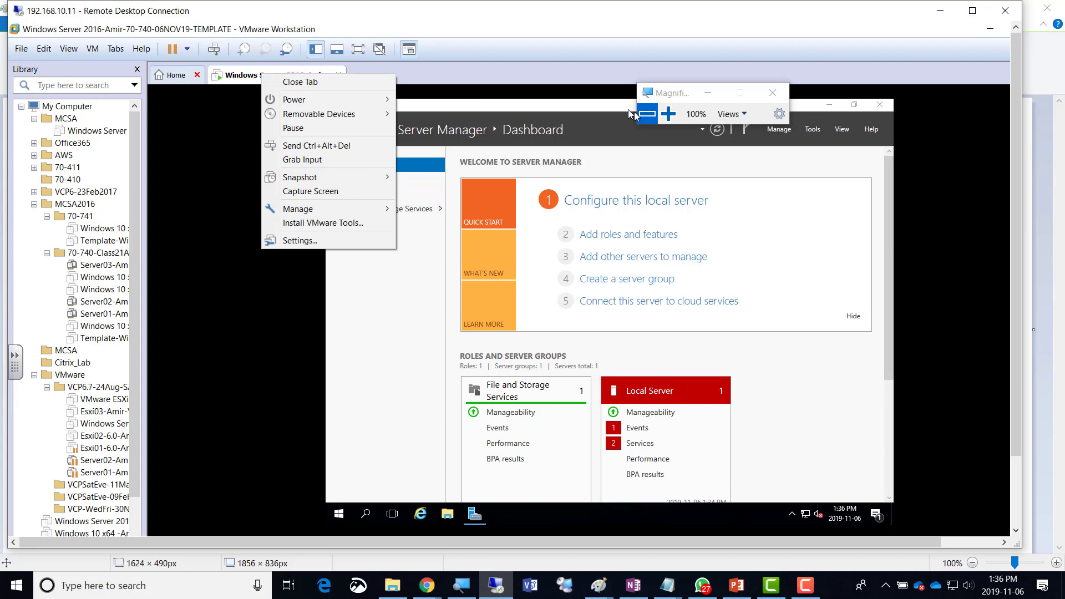
left_click(669, 114)
left_click(669, 114)
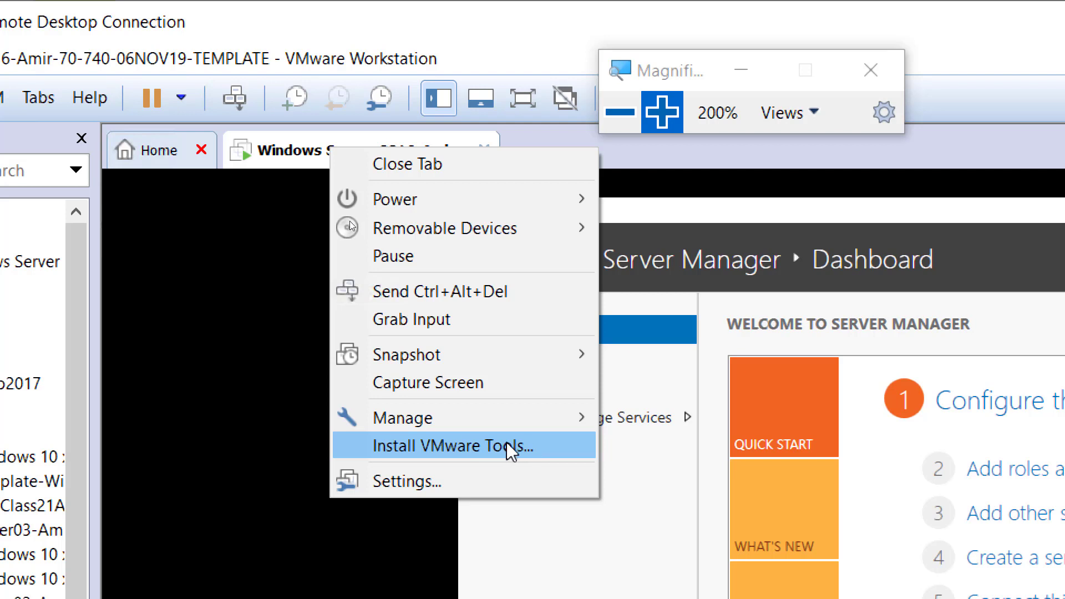
left_click(507, 446)
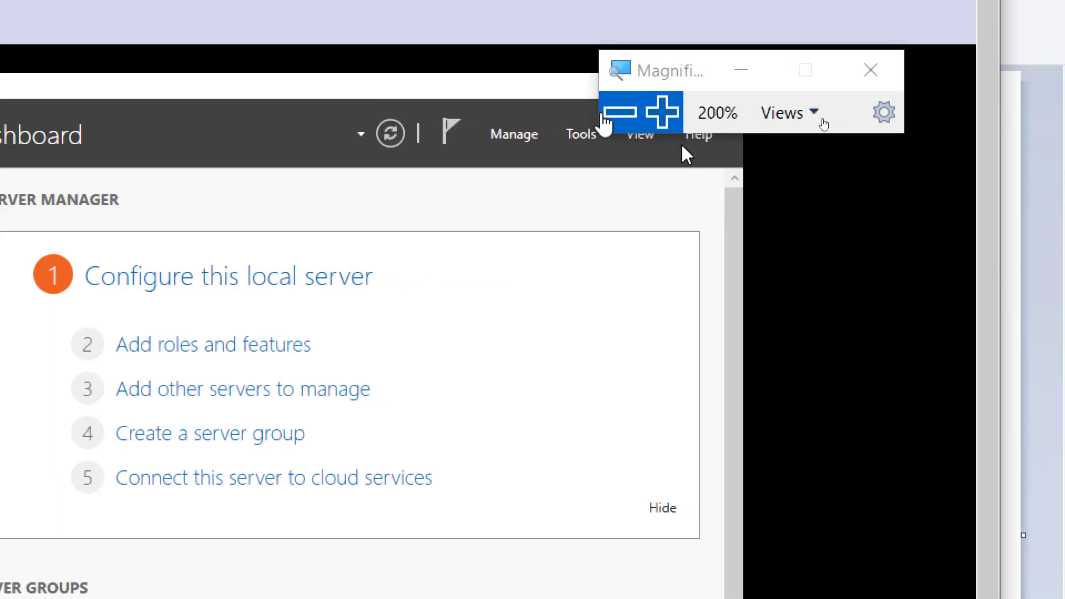
In the guest's File Explorer, go to This PC and run DVD Drive (D:) VMware Tools.
left_click(613, 113)
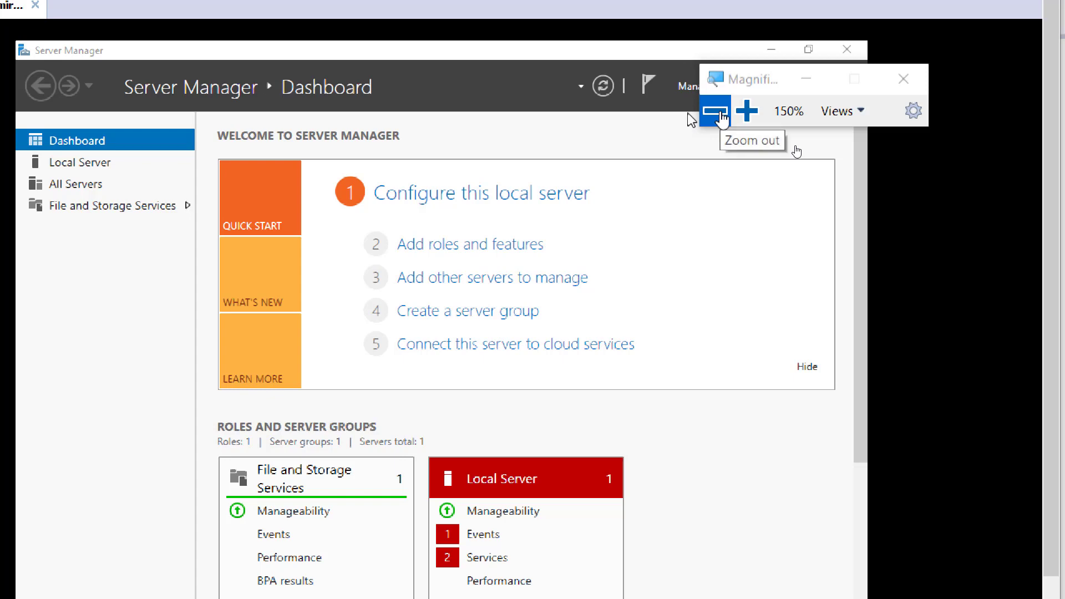
left_click_drag(775, 83, 424, 69)
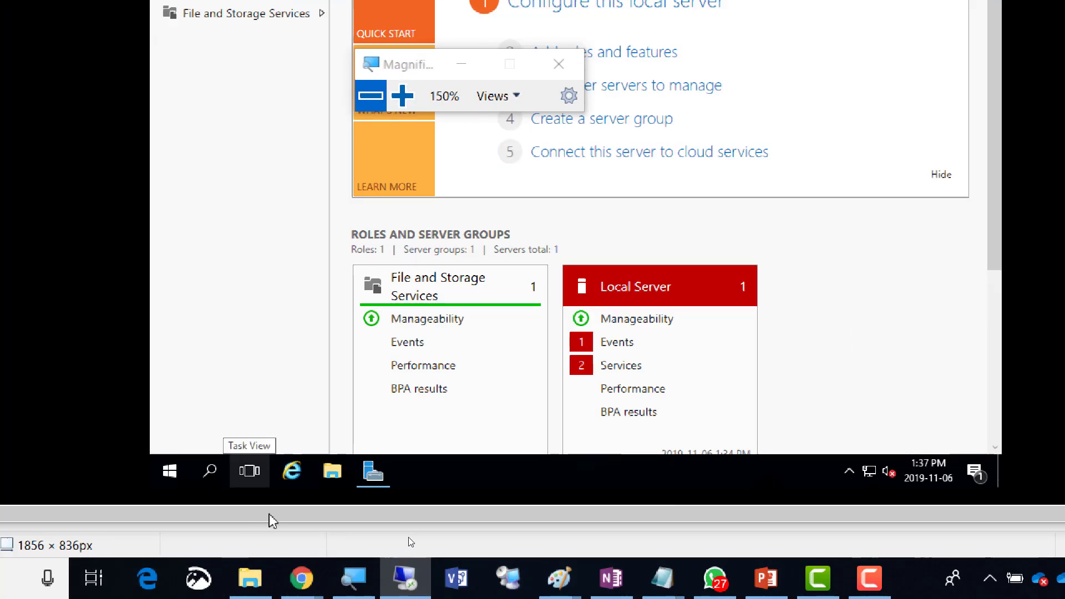
left_click(402, 95)
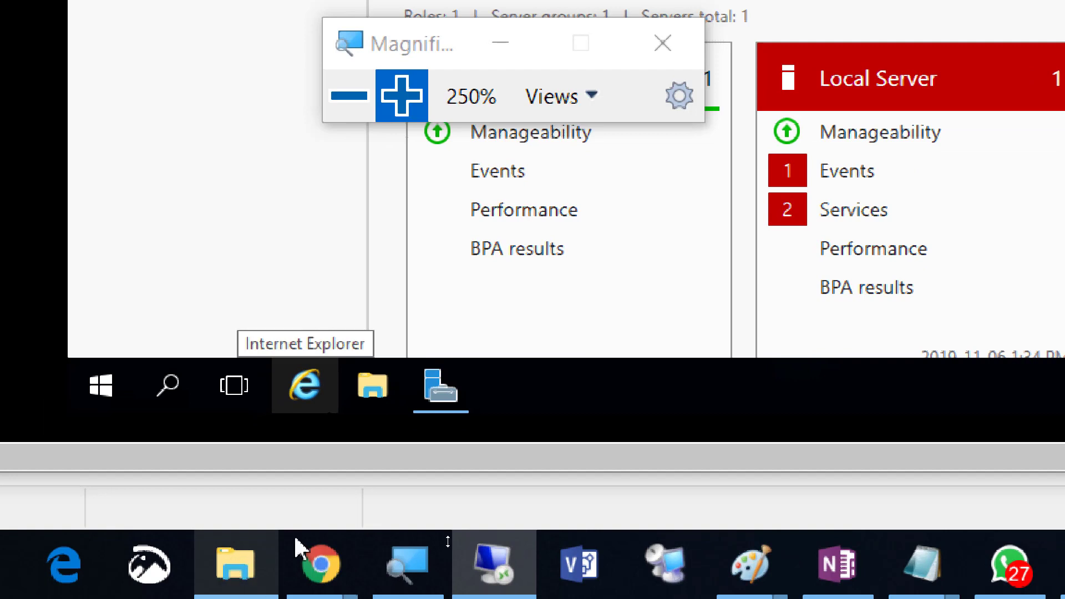
left_click(364, 387)
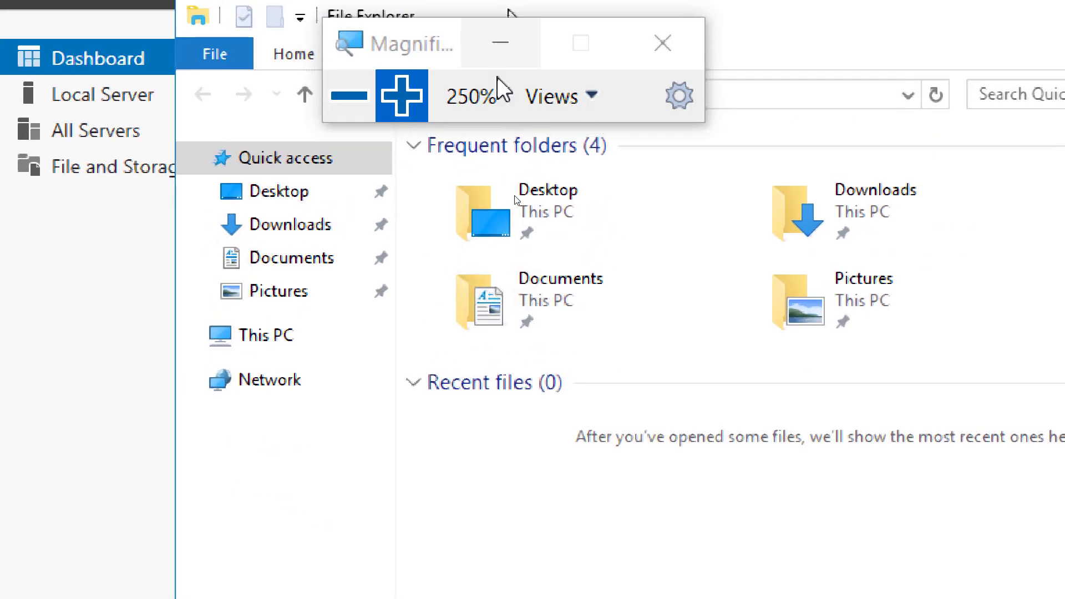
left_click(274, 340)
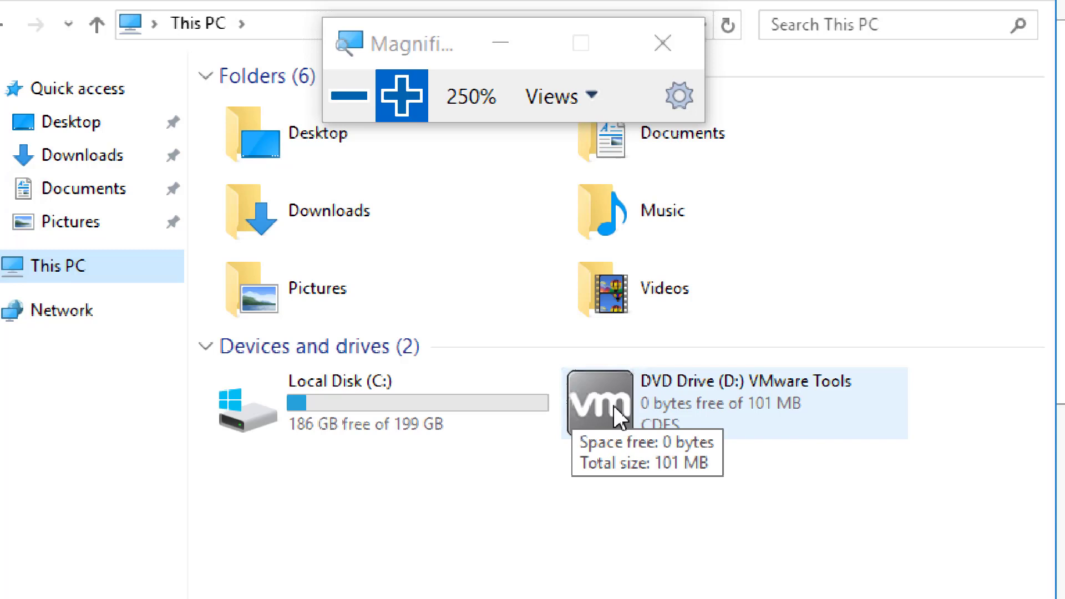
double_click(613, 405)
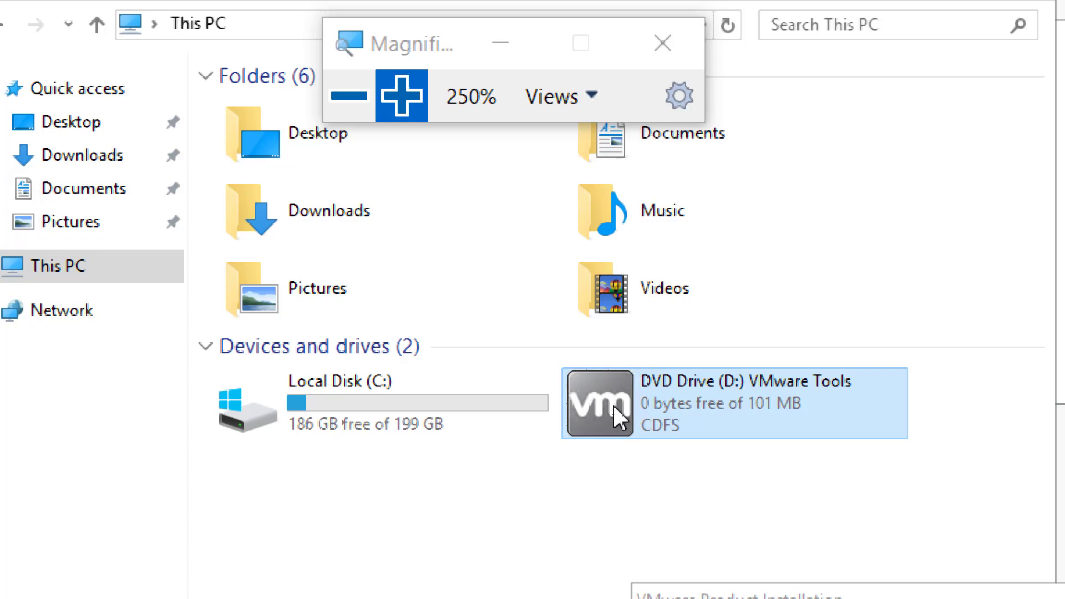
left_click(364, 118)
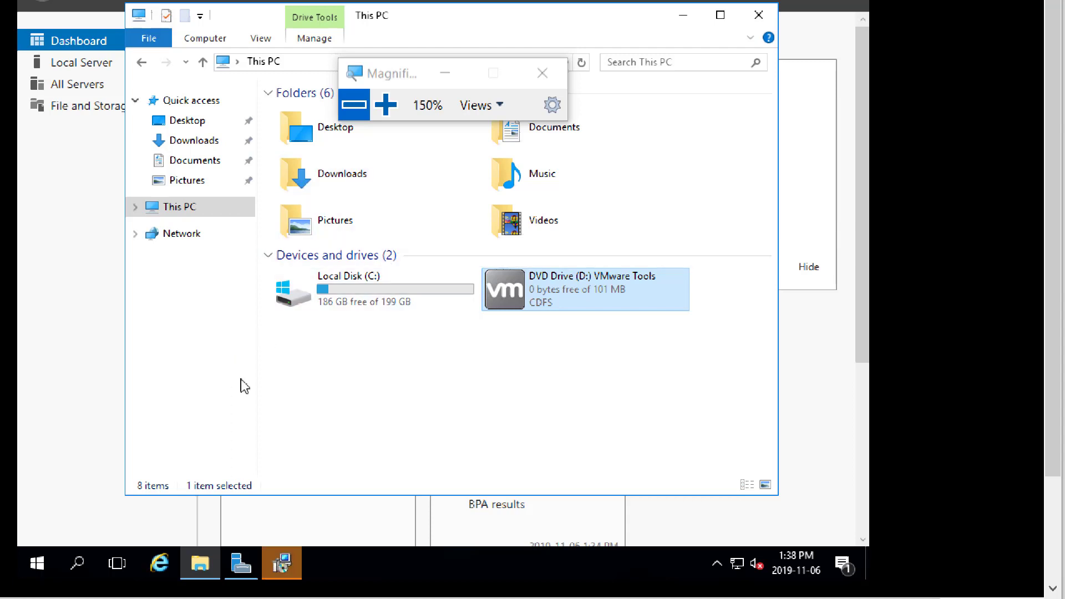
Bring the VMware Tools Setup wizard forward and install with the Typical setup type.
mouse_move(285, 572)
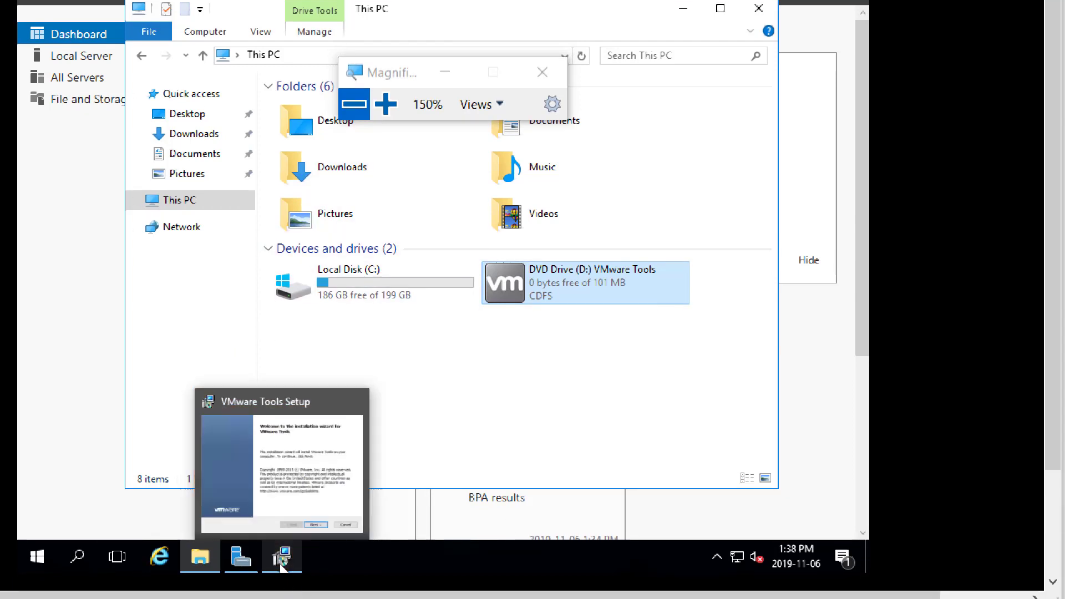
left_click(284, 566)
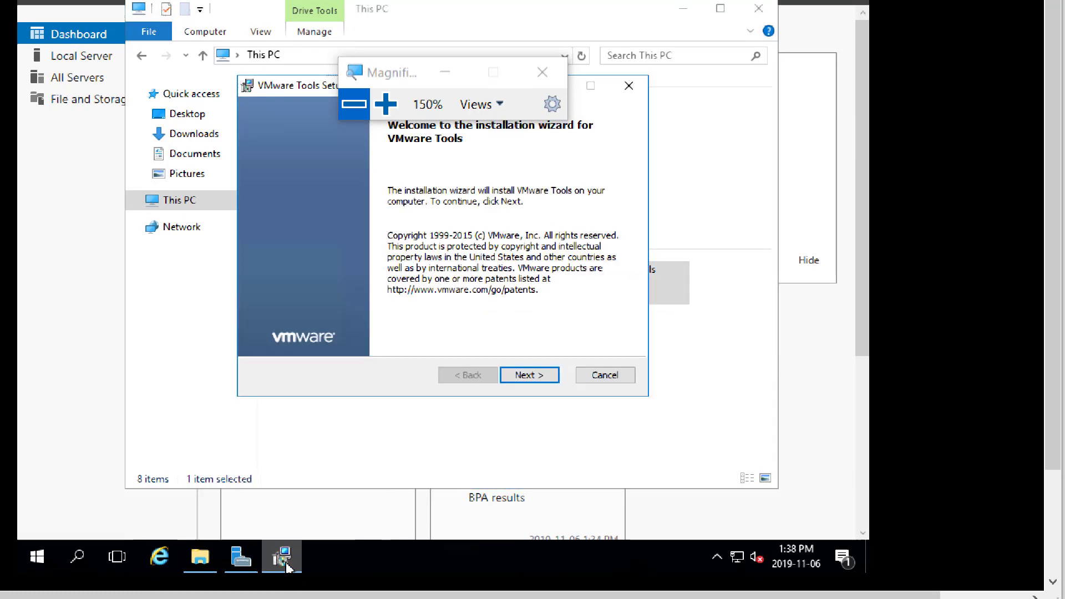
left_click(386, 103)
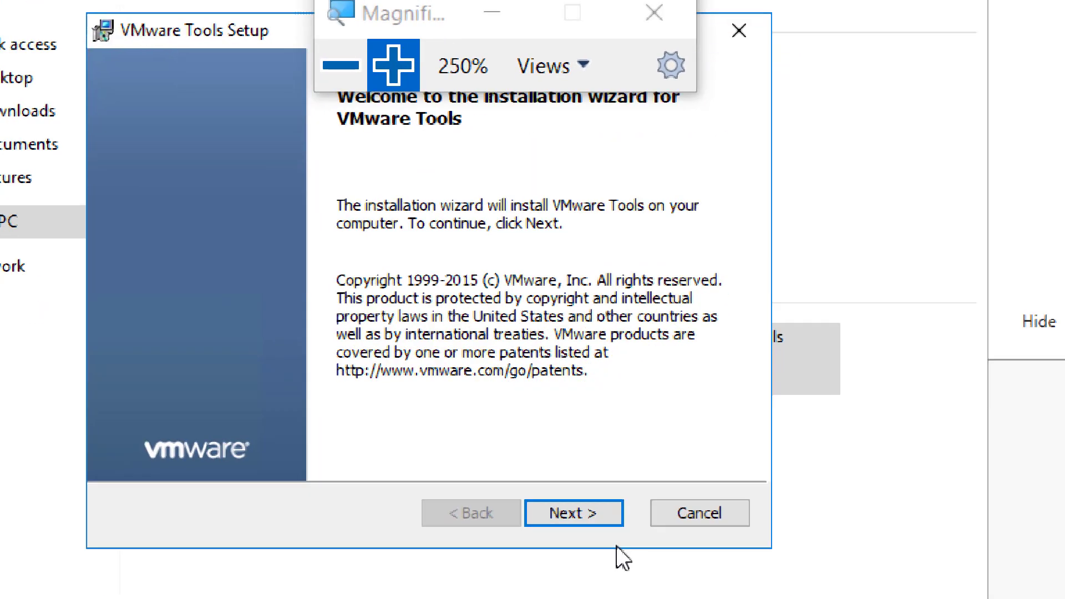
left_click_drag(435, 29, 924, 119)
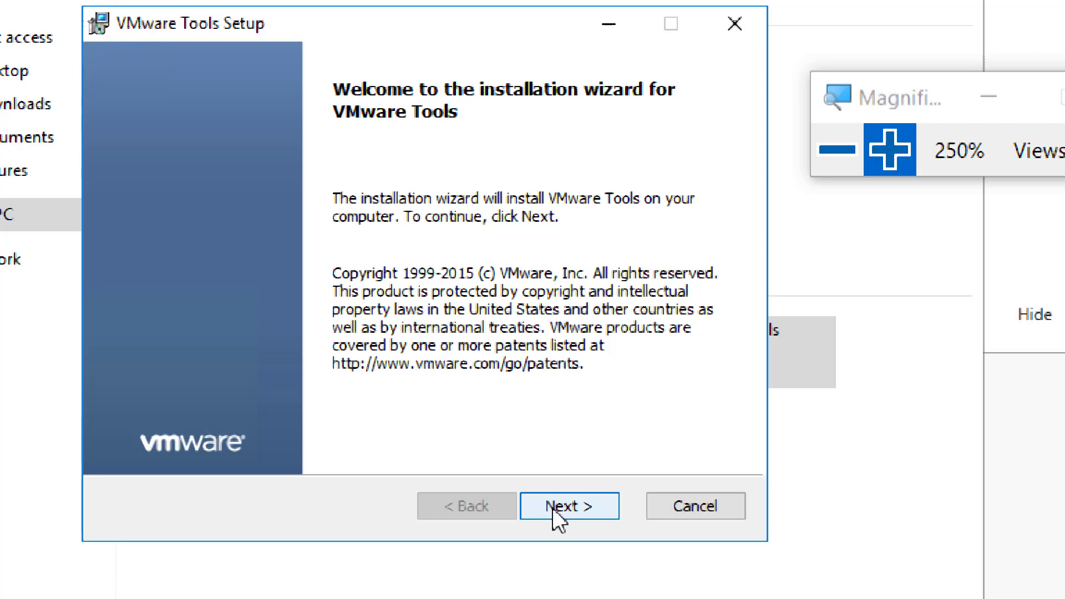
left_click(552, 508)
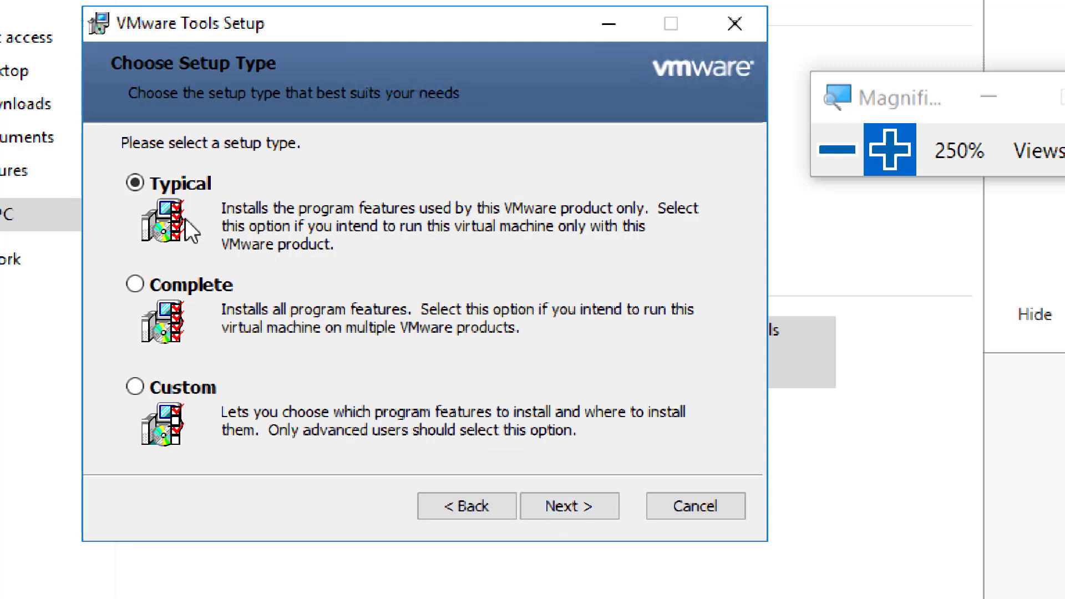
left_click(554, 507)
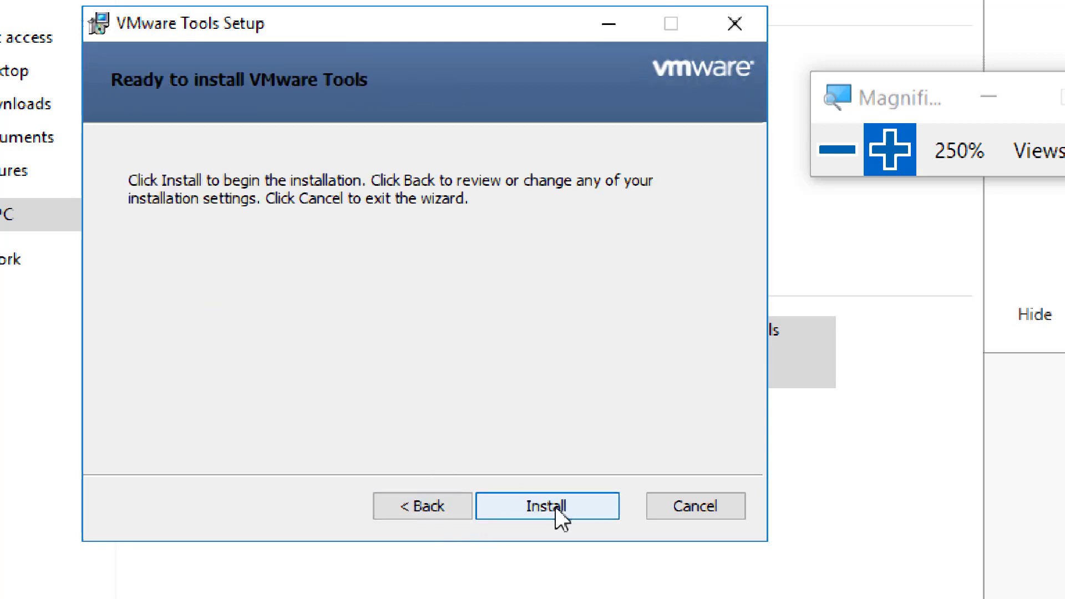
left_click(555, 507)
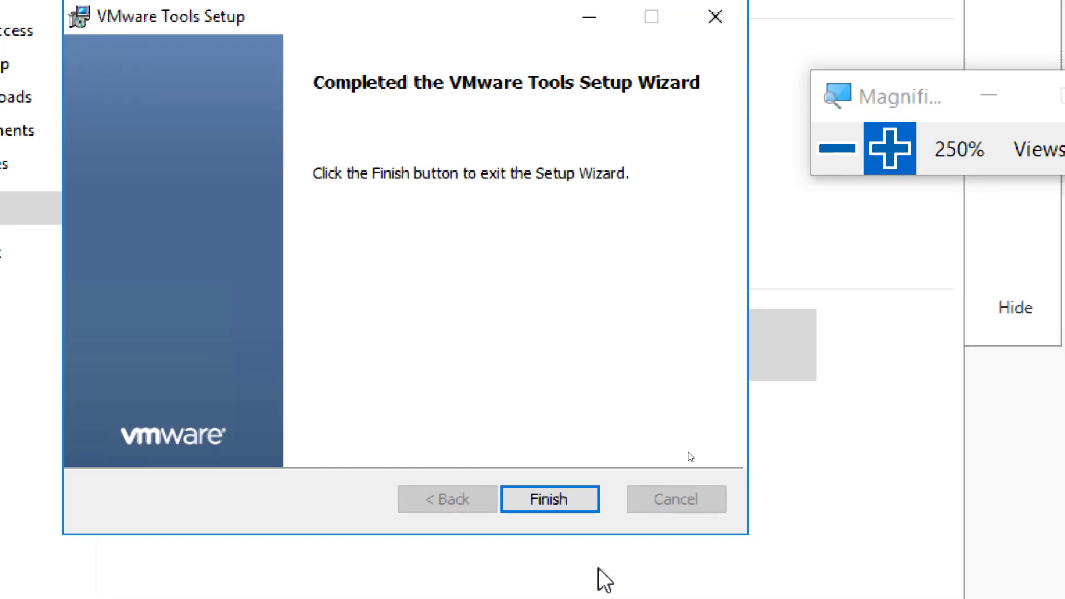
left_click(837, 148)
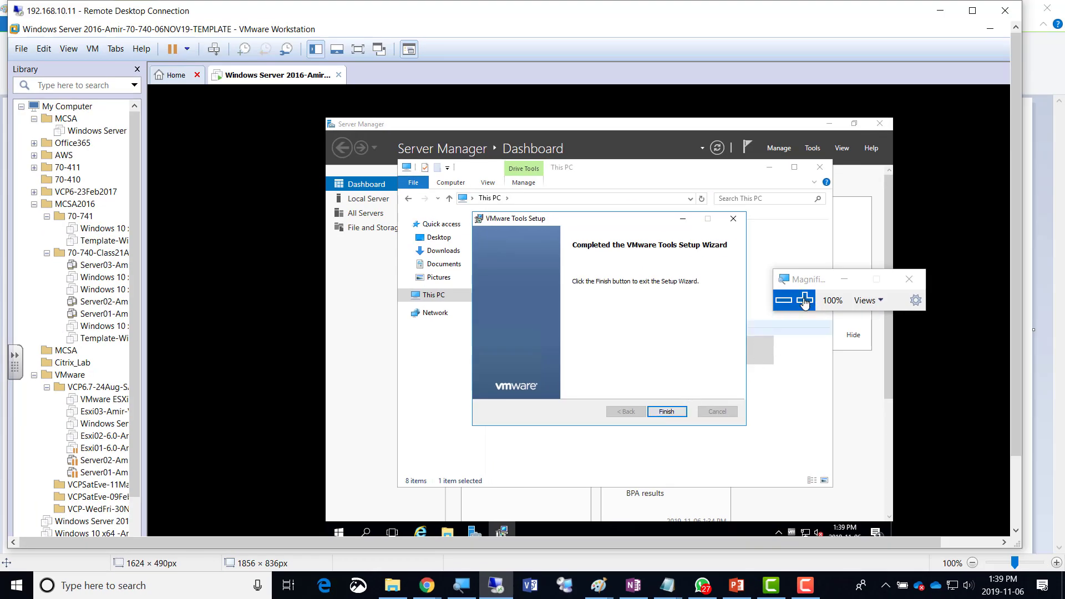
left_click(805, 301)
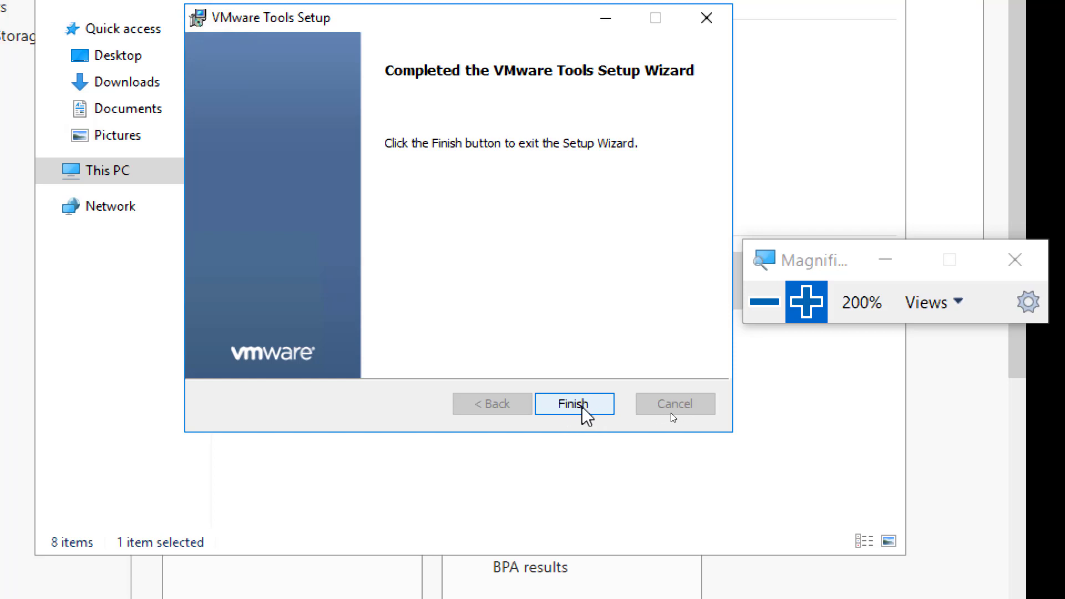
Close the finished VMware Tools setup and accept the prompt to restart the guest.
left_click(574, 404)
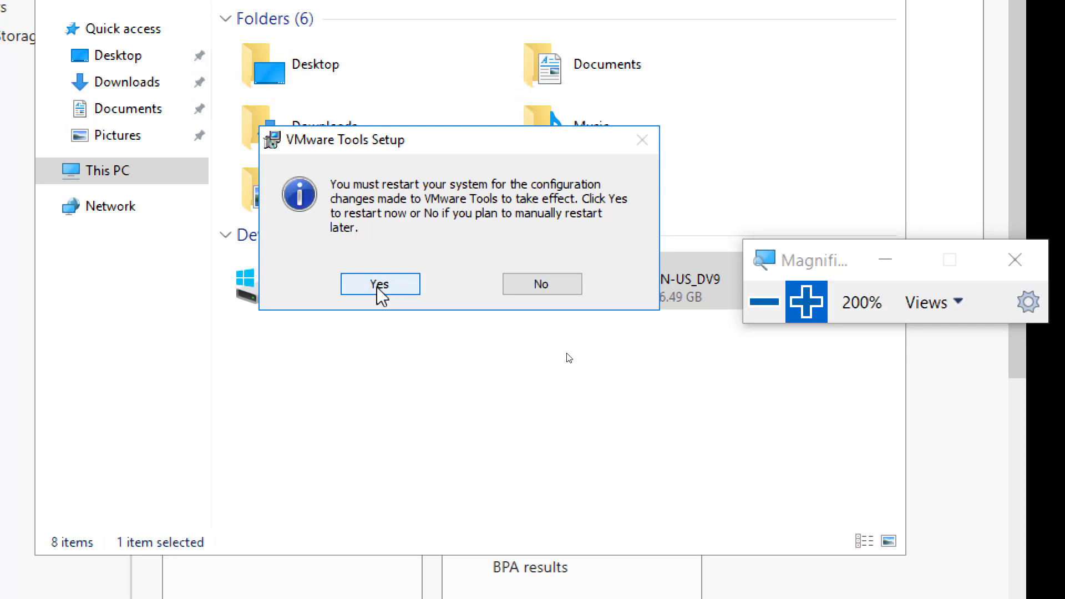
left_click(379, 292)
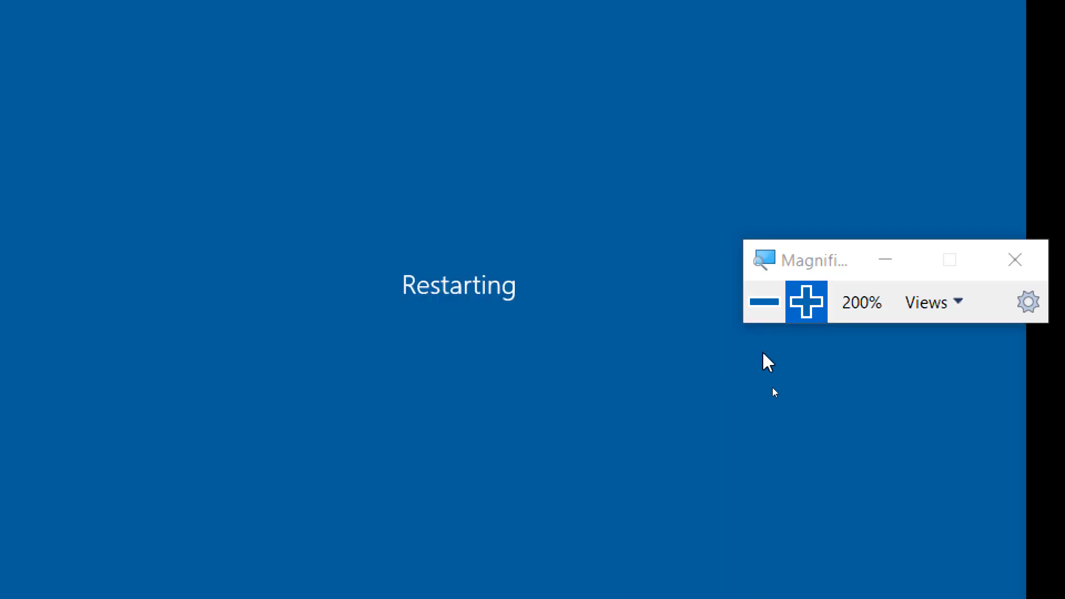
left_click(755, 304)
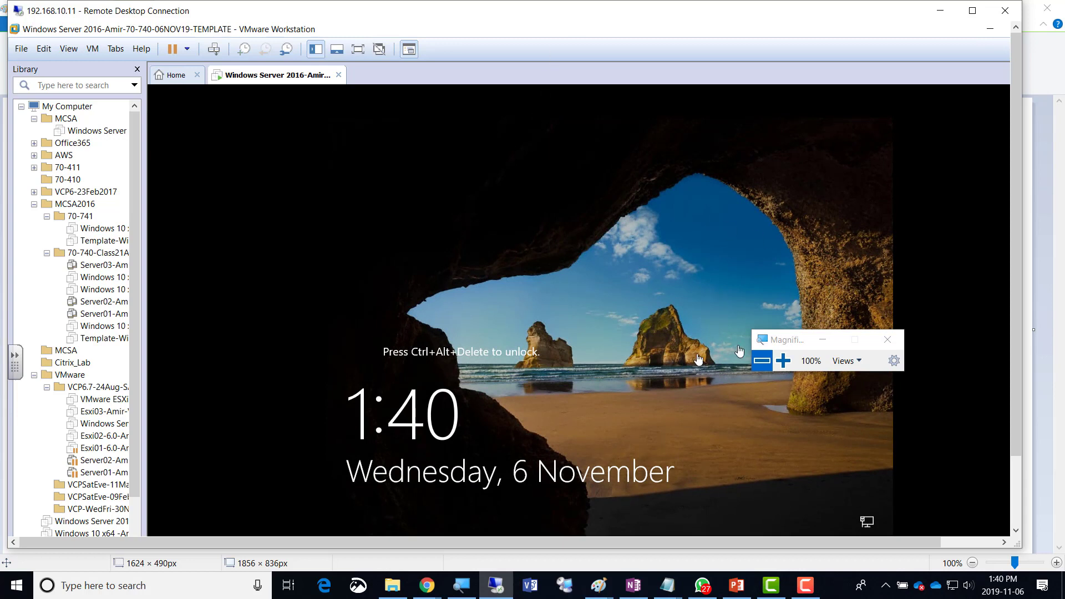
Send Ctrl+Alt+Del and sign in as Administrator, revealing the password to verify it first.
left_click(782, 360)
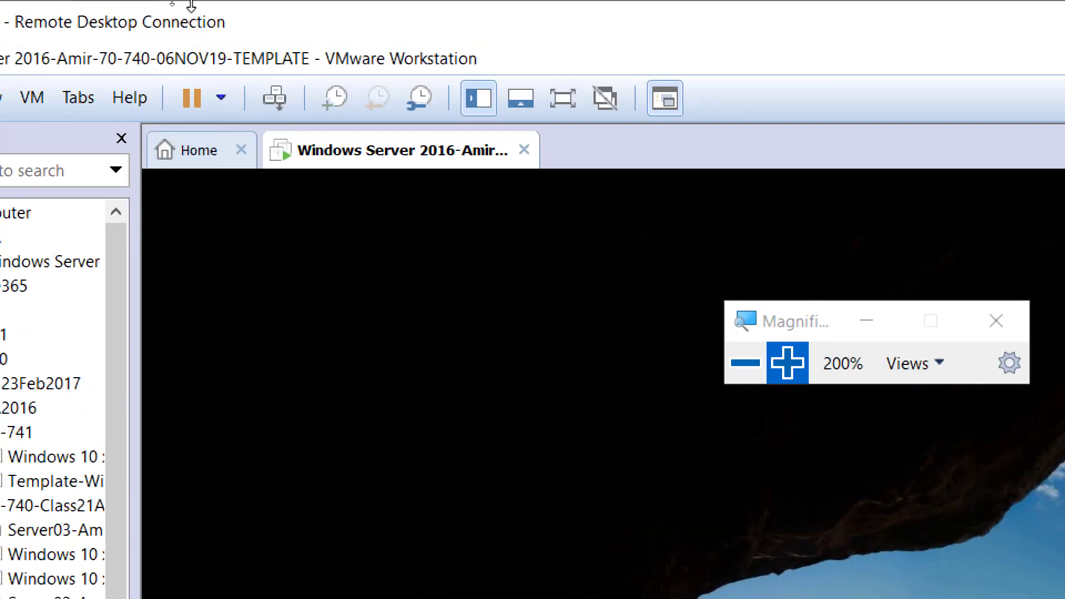
left_click(277, 108)
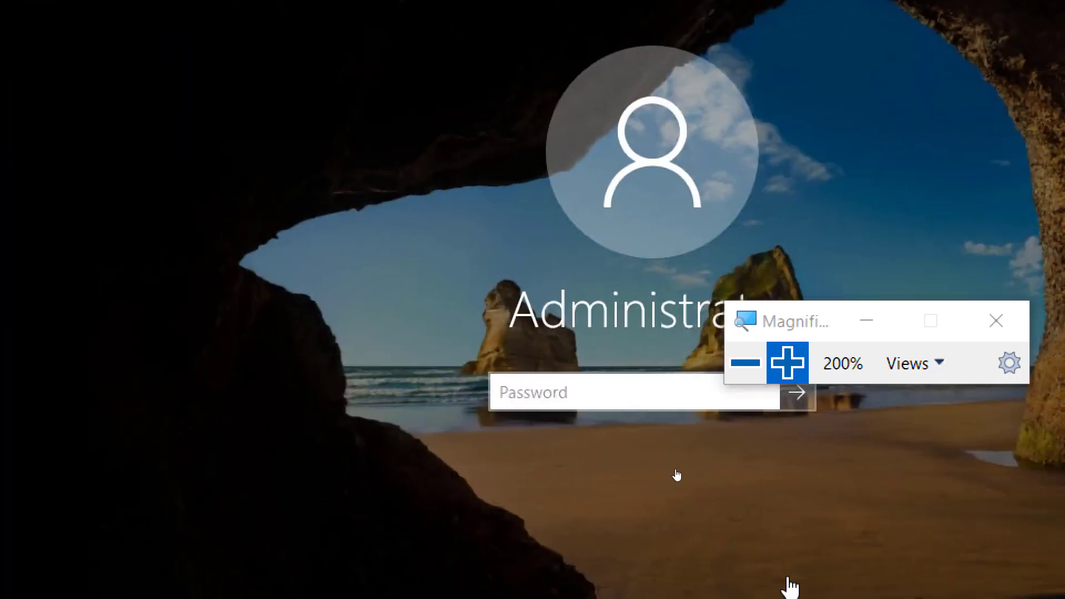
left_click(682, 380)
type("•")
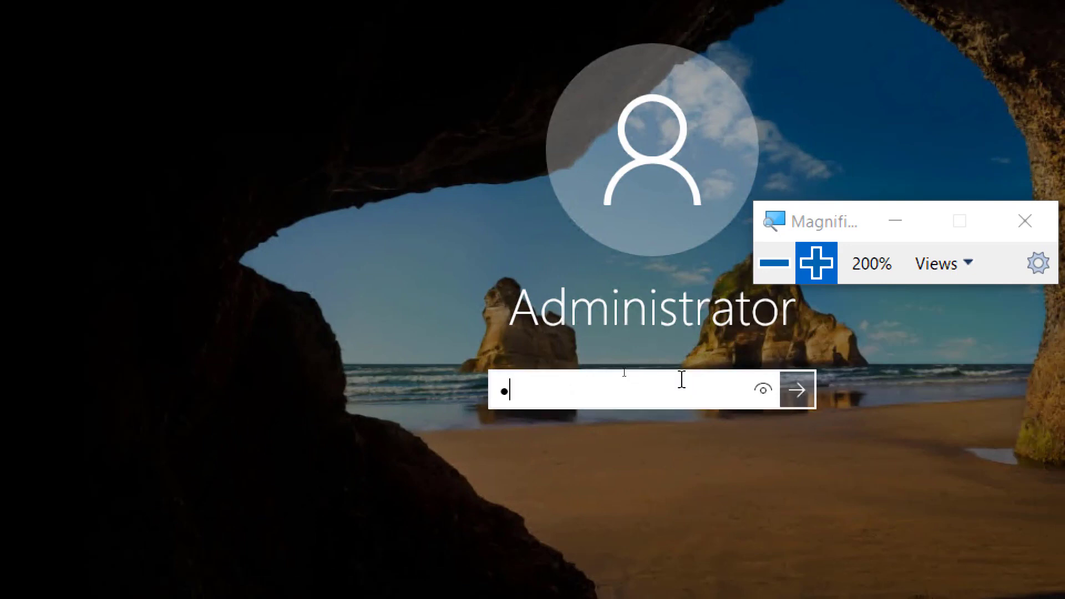
type("••••••••")
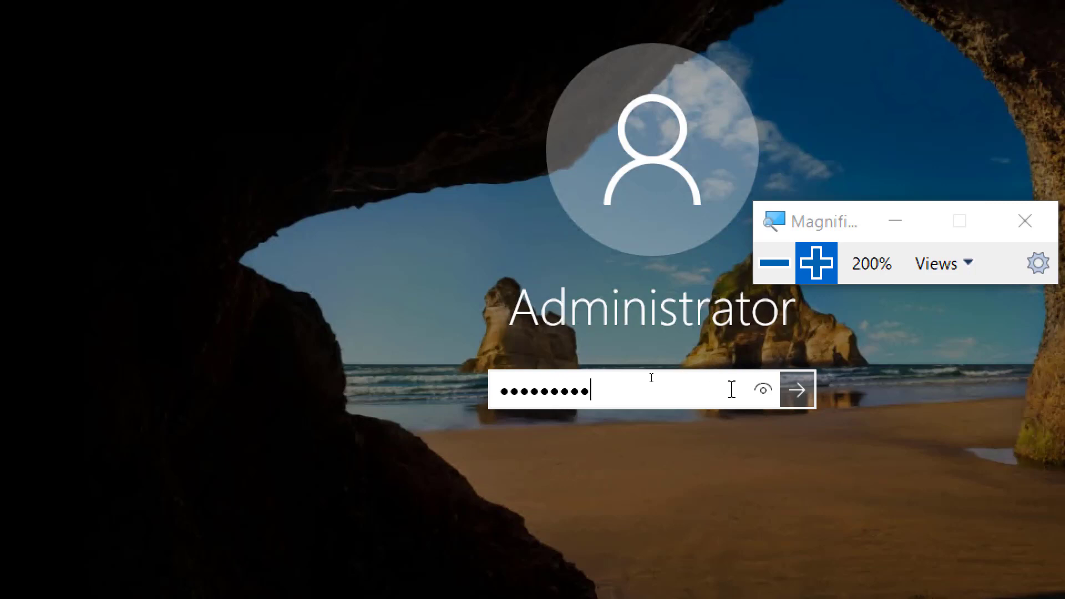
left_click(757, 396)
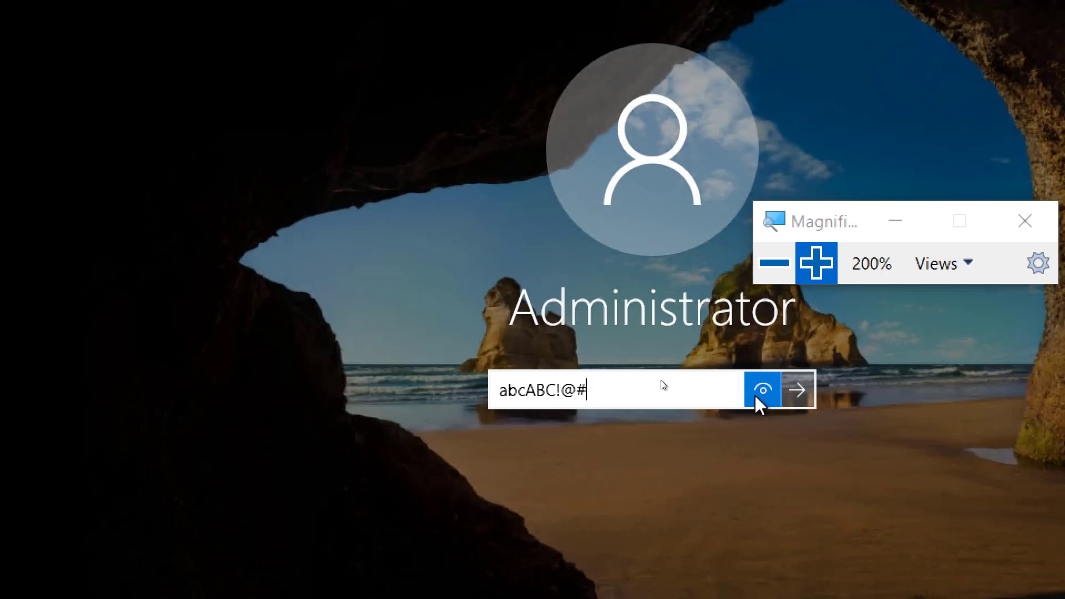
left_click(807, 398)
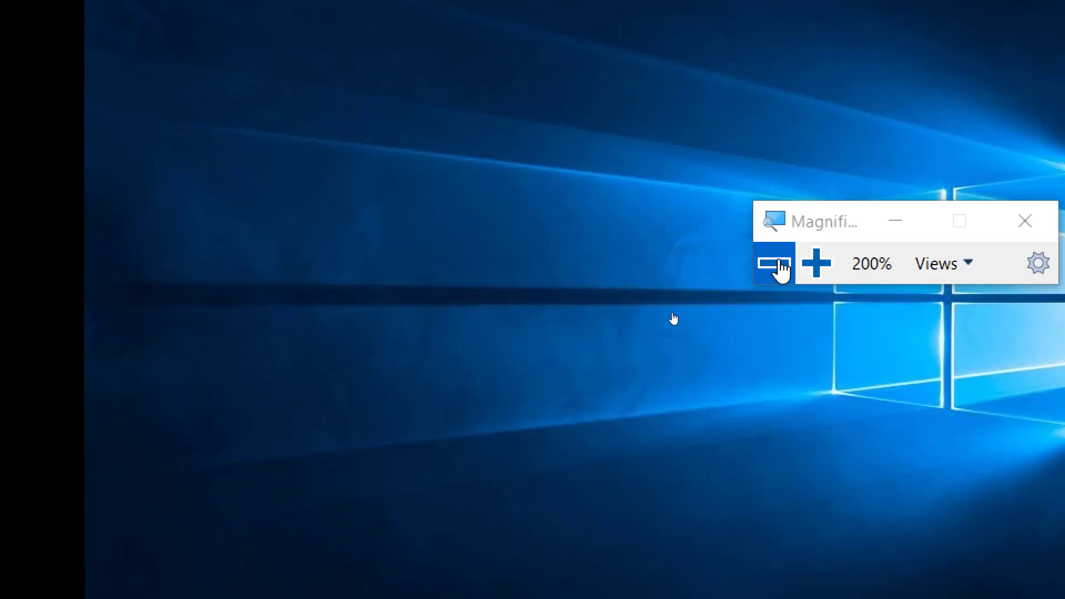
left_click(775, 265)
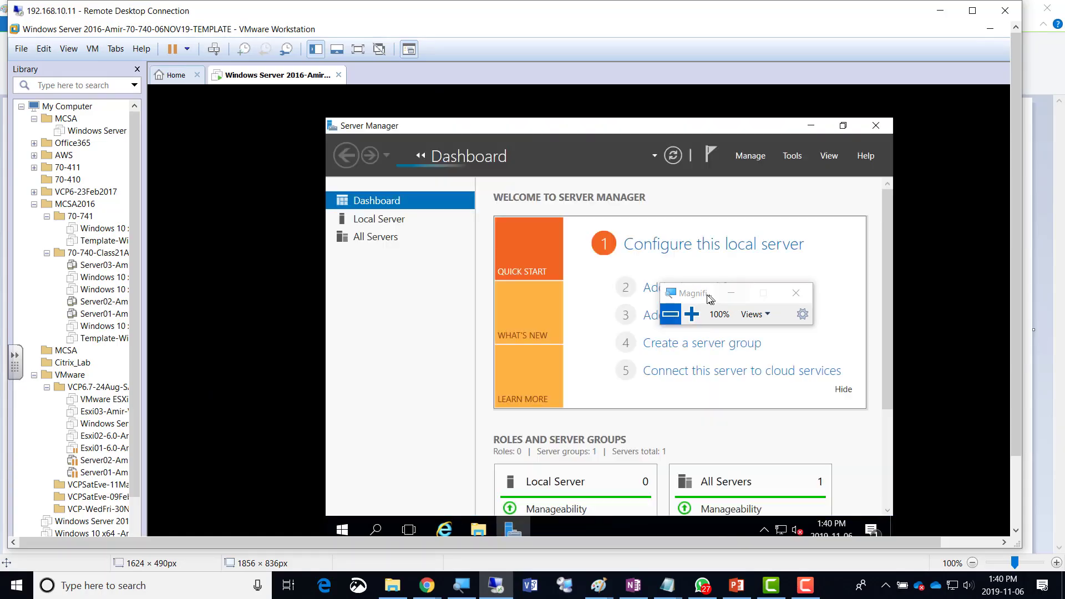
Move the Magnifier aside while the Server Manager dashboard finishes loading.
left_click_drag(710, 299, 890, 64)
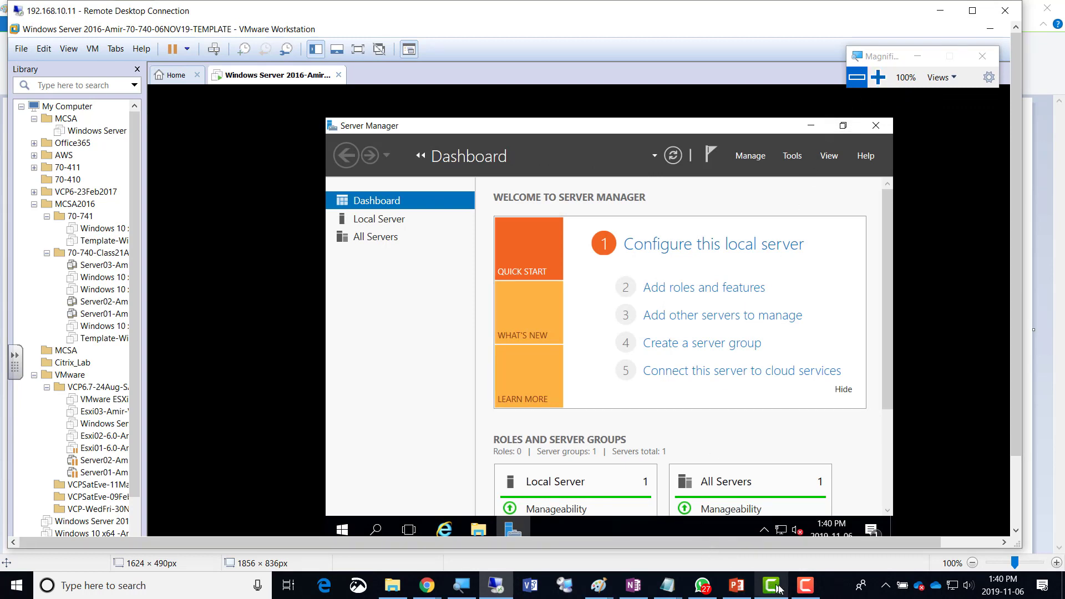
left_click(805, 588)
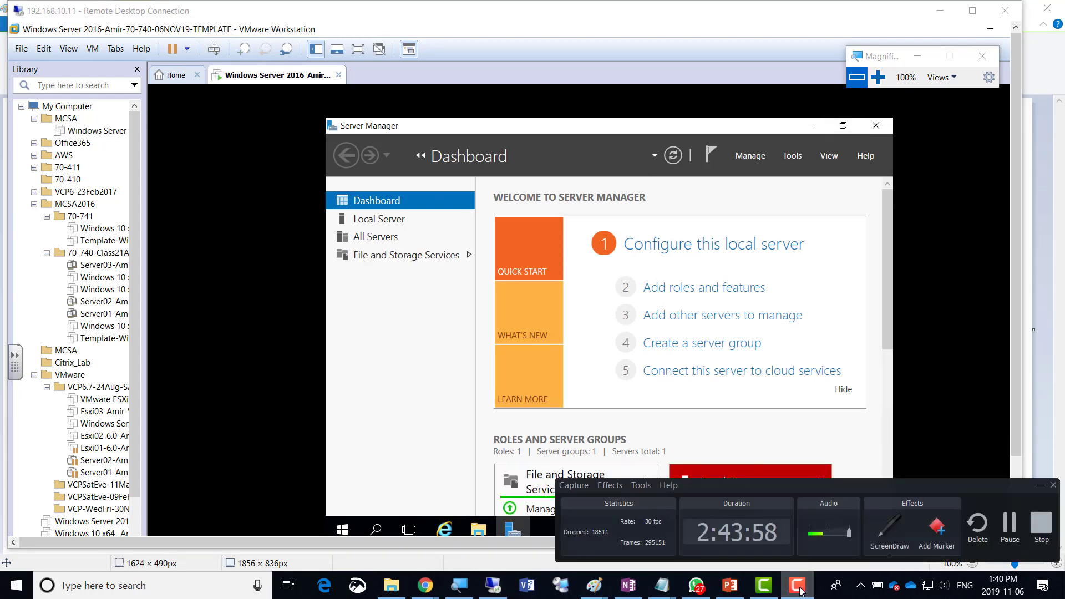
left_click(806, 588)
left_click(878, 78)
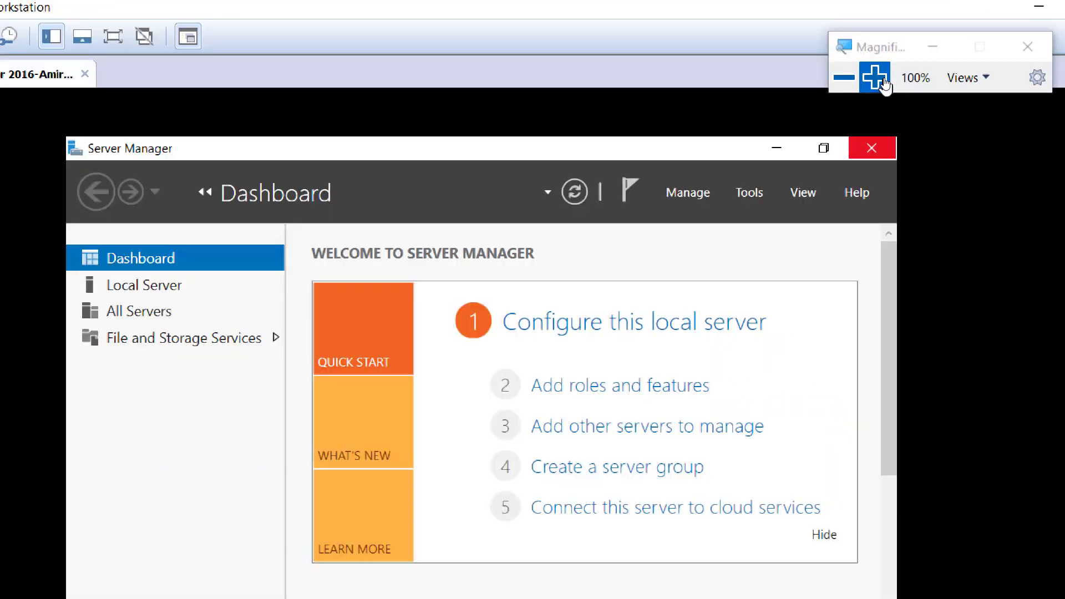
left_click(843, 80)
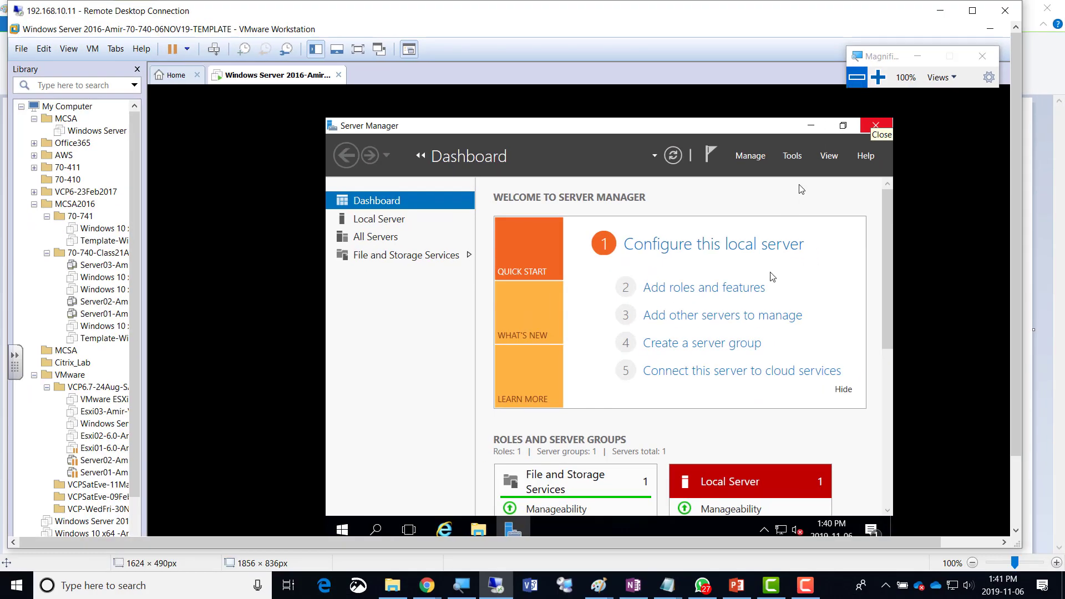
Switch to OneNote and colour the Vmware tools line green.
left_click(628, 585)
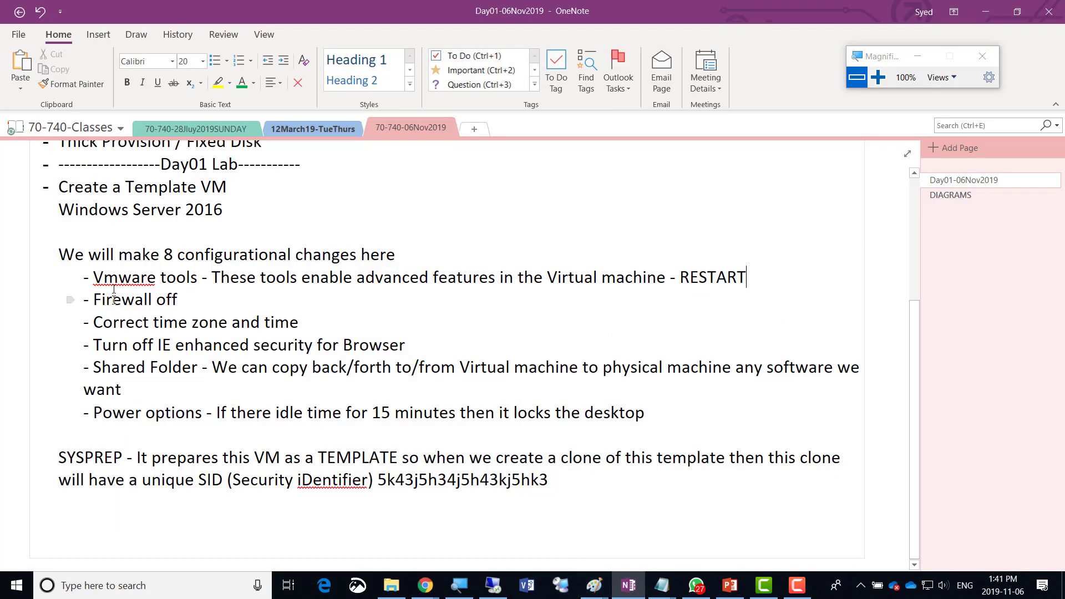
left_click_drag(96, 277, 743, 279)
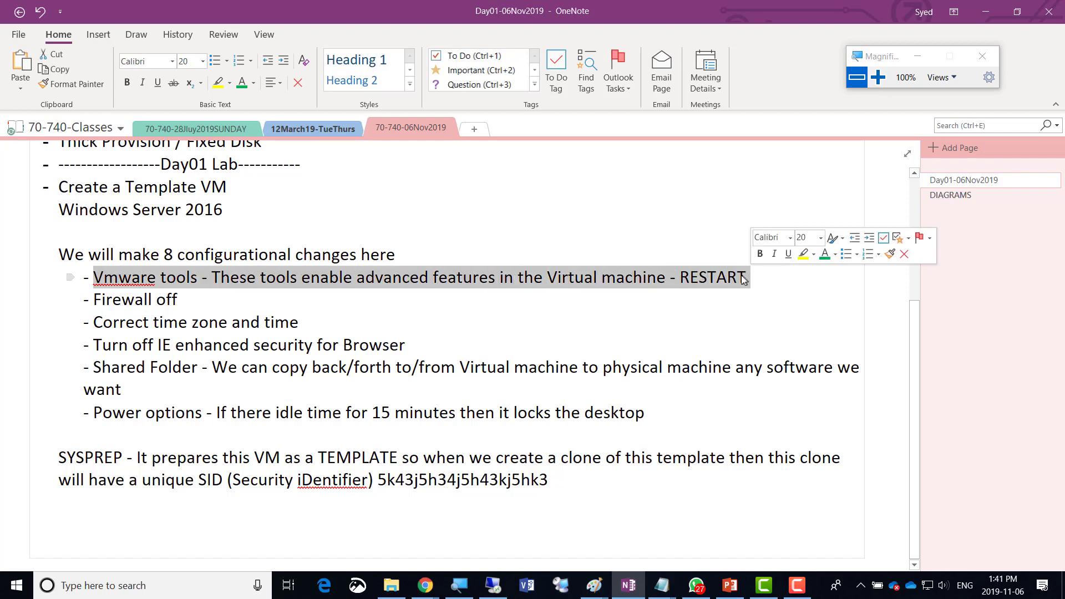
left_click(825, 254)
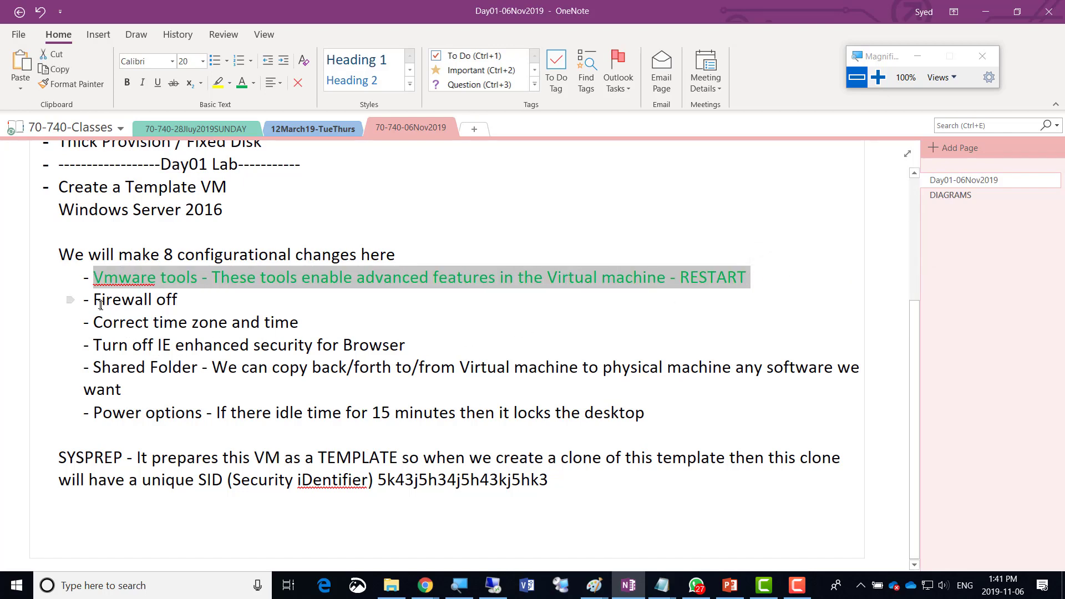
Review Firewall off, time zone, IE enhanced security, Shared Folder and Power options, then return to the VM.
left_click_drag(94, 300, 182, 300)
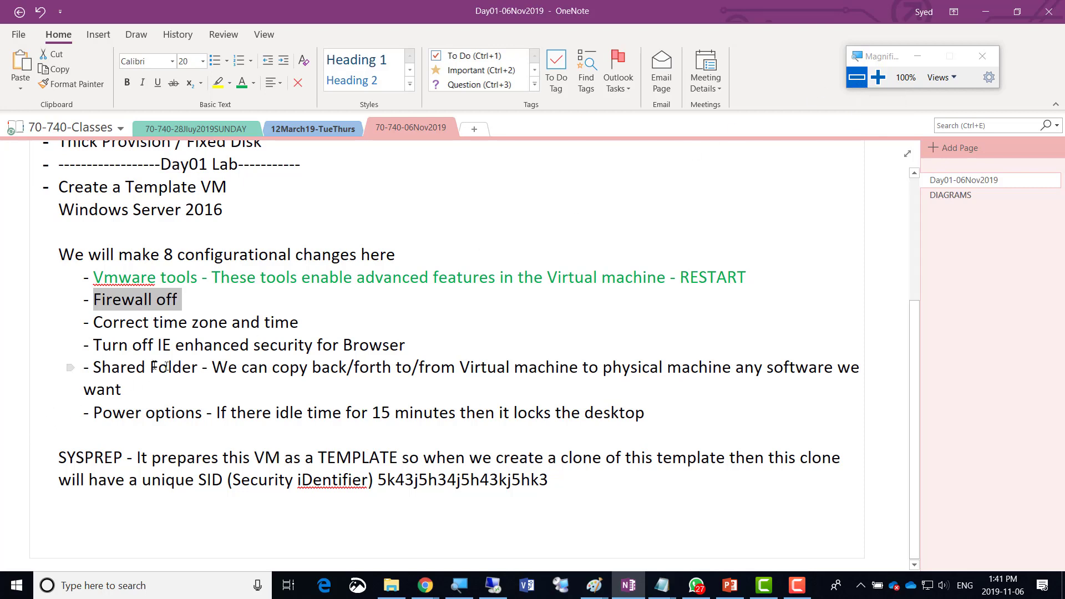
left_click_drag(100, 331, 227, 331)
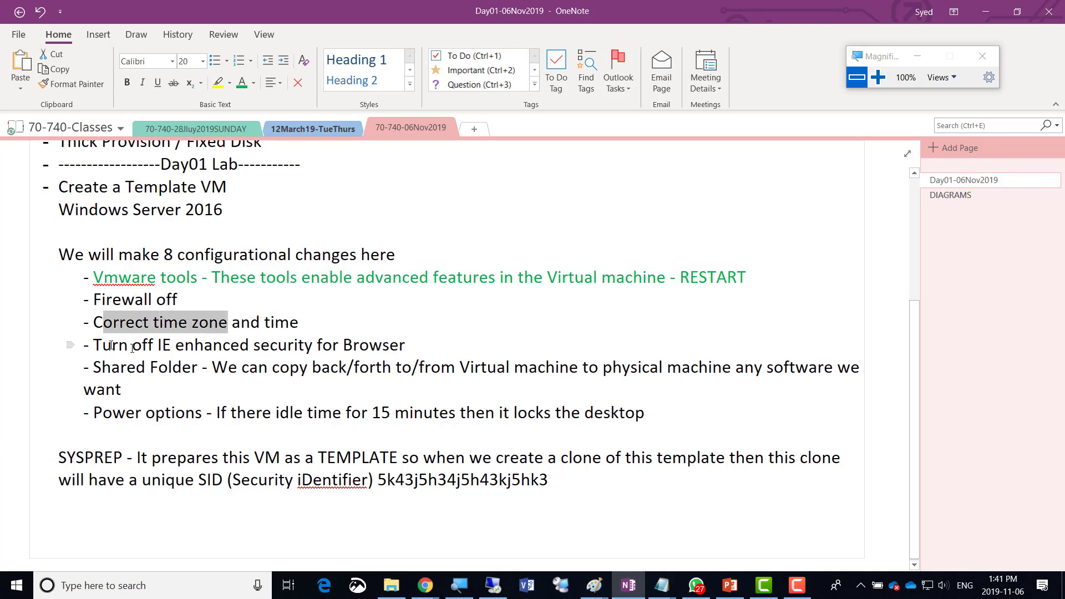
left_click_drag(89, 346, 194, 349)
left_click_drag(96, 367, 191, 369)
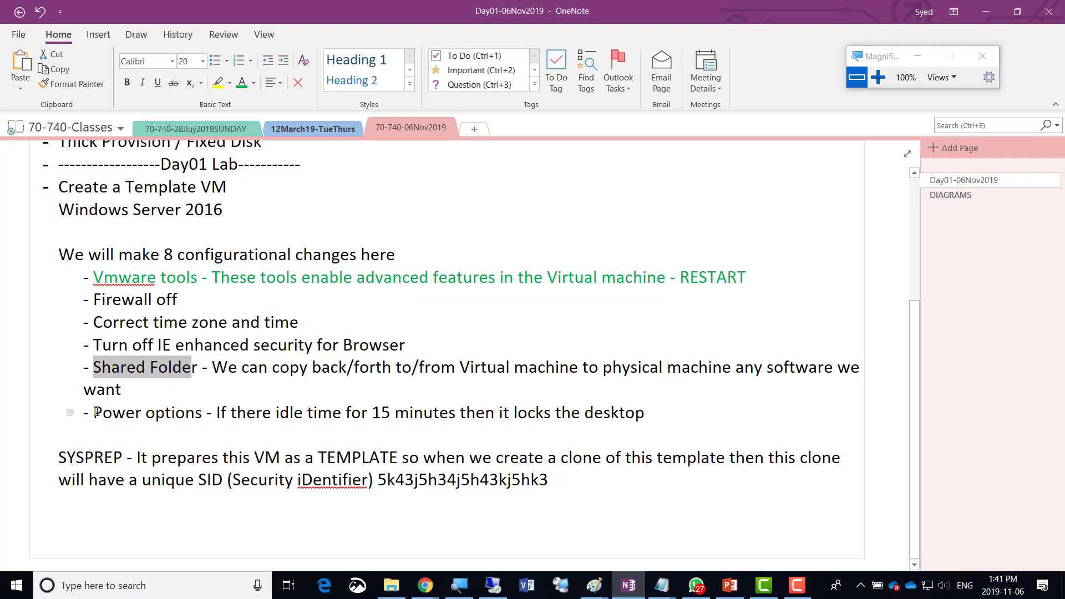
left_click_drag(95, 413, 195, 414)
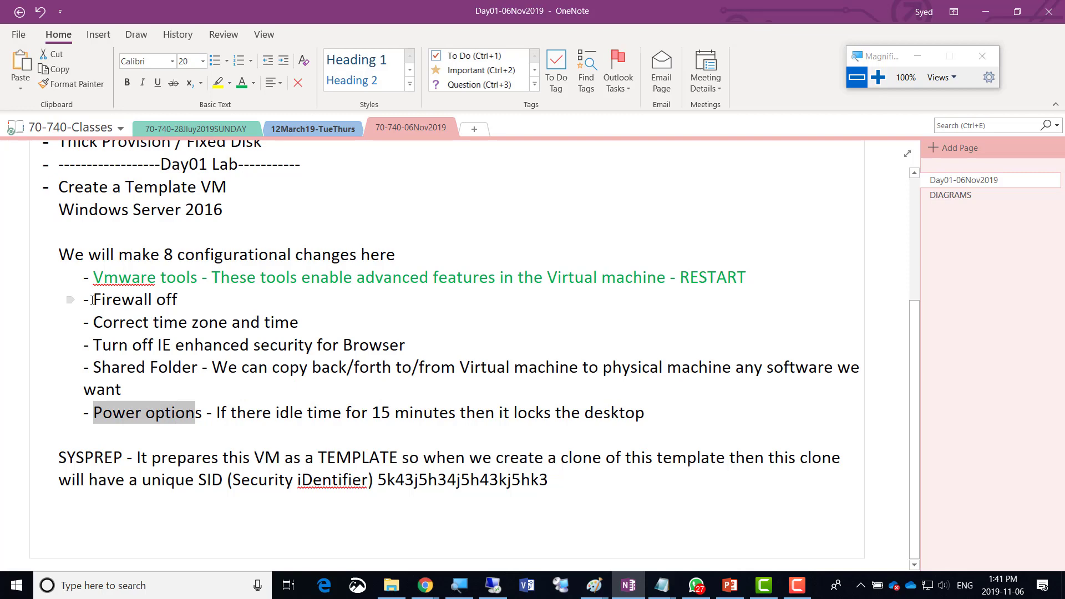
left_click_drag(92, 300, 183, 301)
key("alt+Tab")
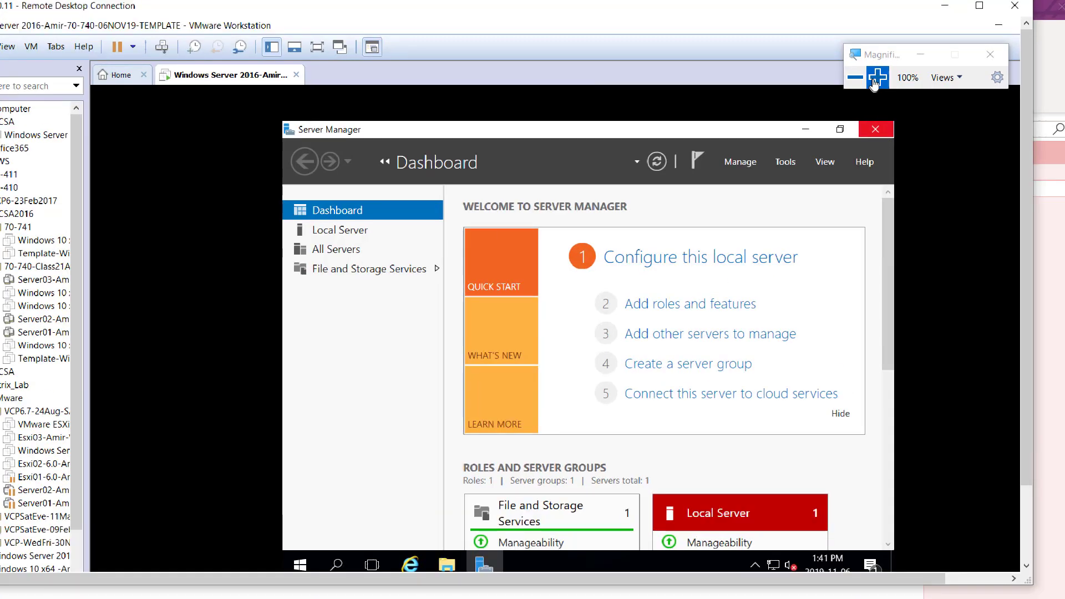
Zoom in on Server Manager and select Local Server in the navigation pane.
left_click(876, 77)
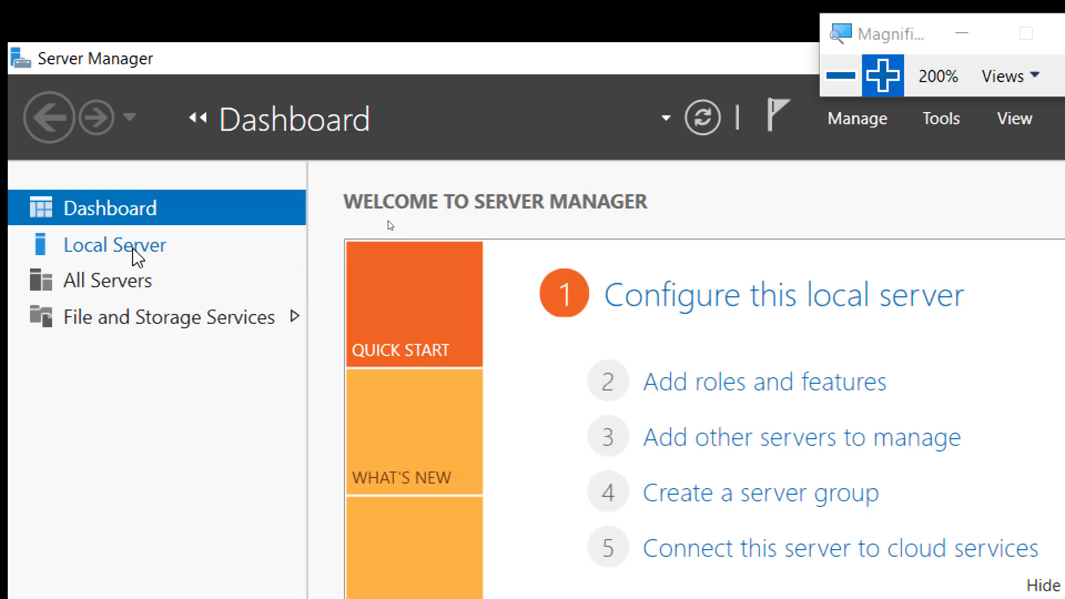
left_click(134, 260)
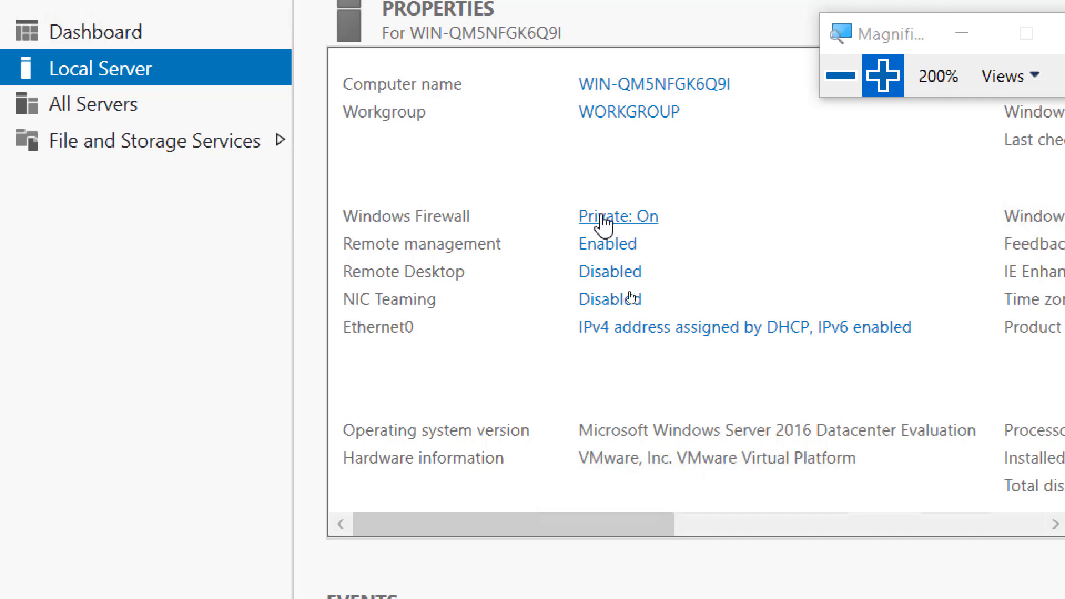
Switch the guest's Windows Firewall to Off for private and public networks and apply.
left_click(618, 219)
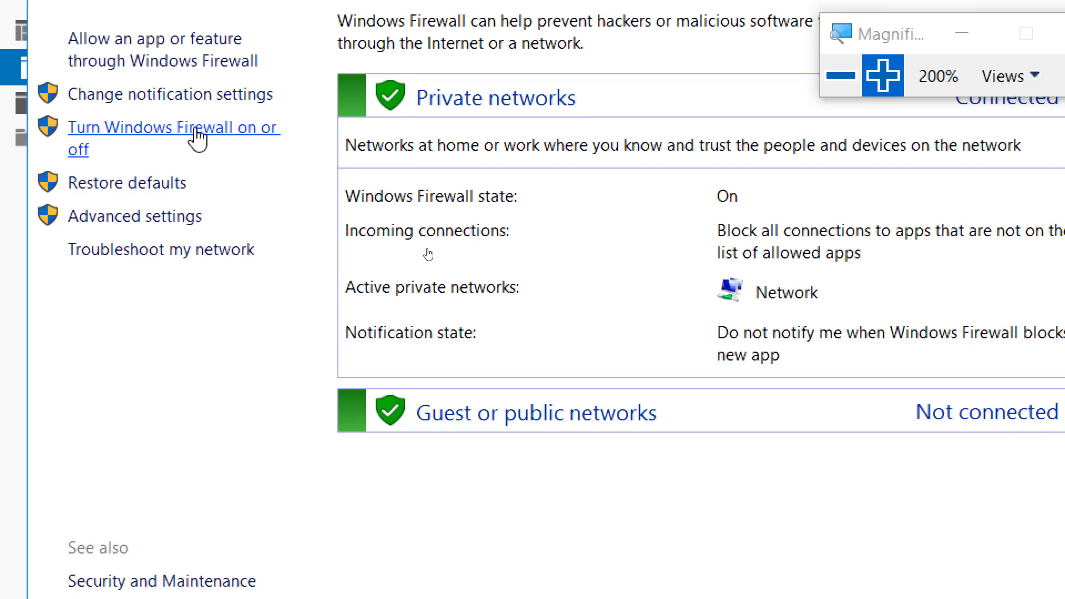
left_click(203, 136)
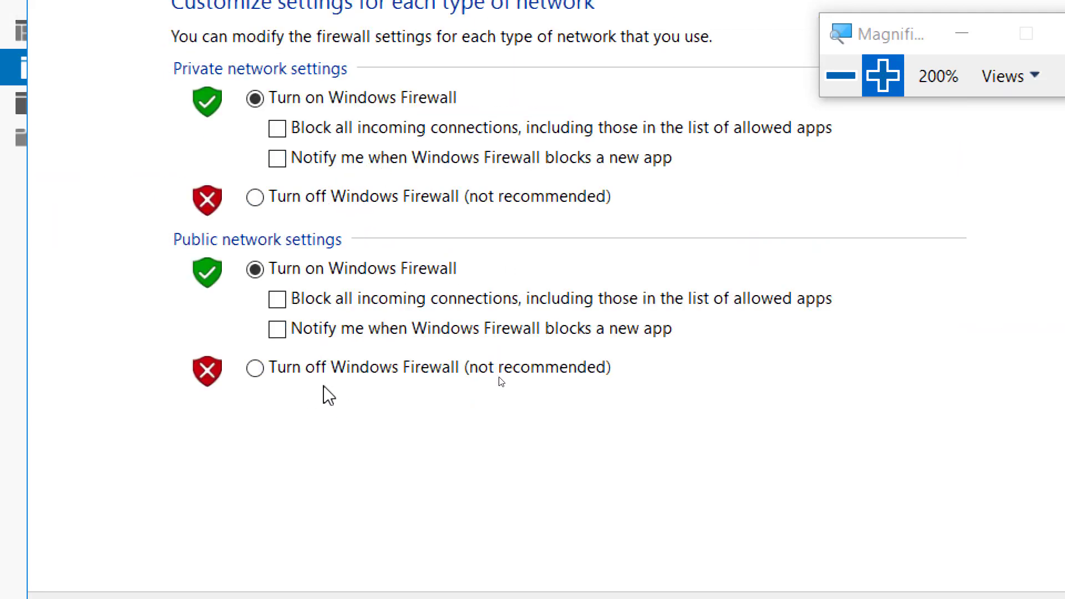
left_click(327, 195)
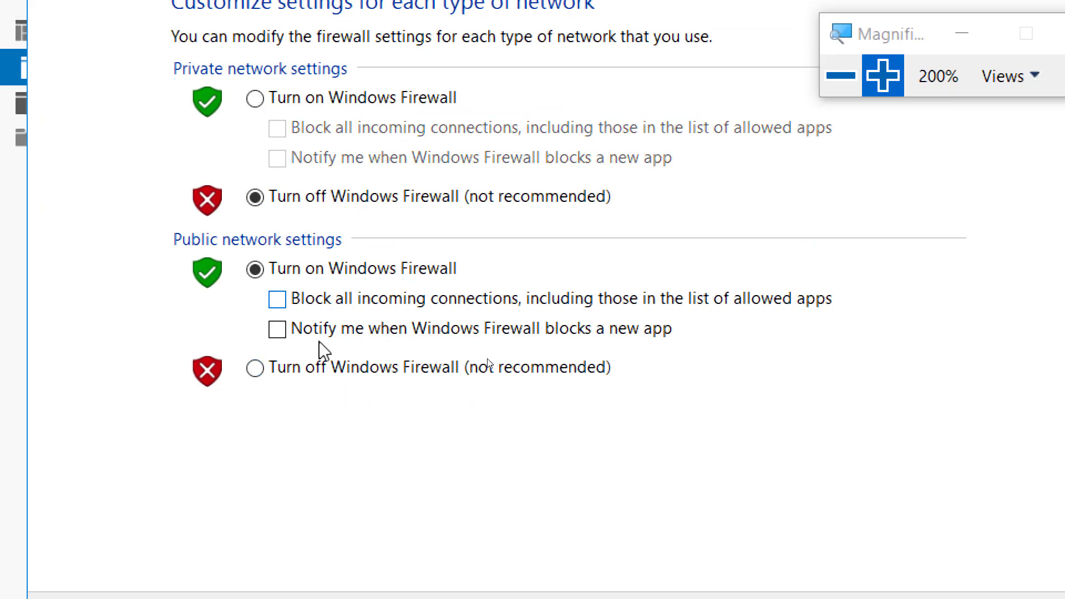
left_click(356, 378)
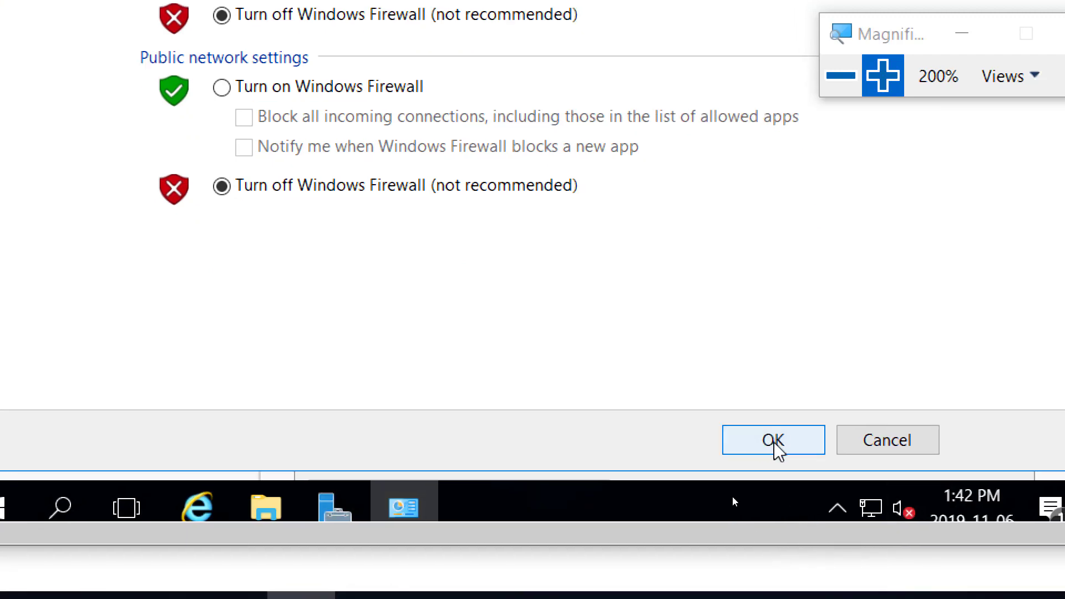
left_click(775, 443)
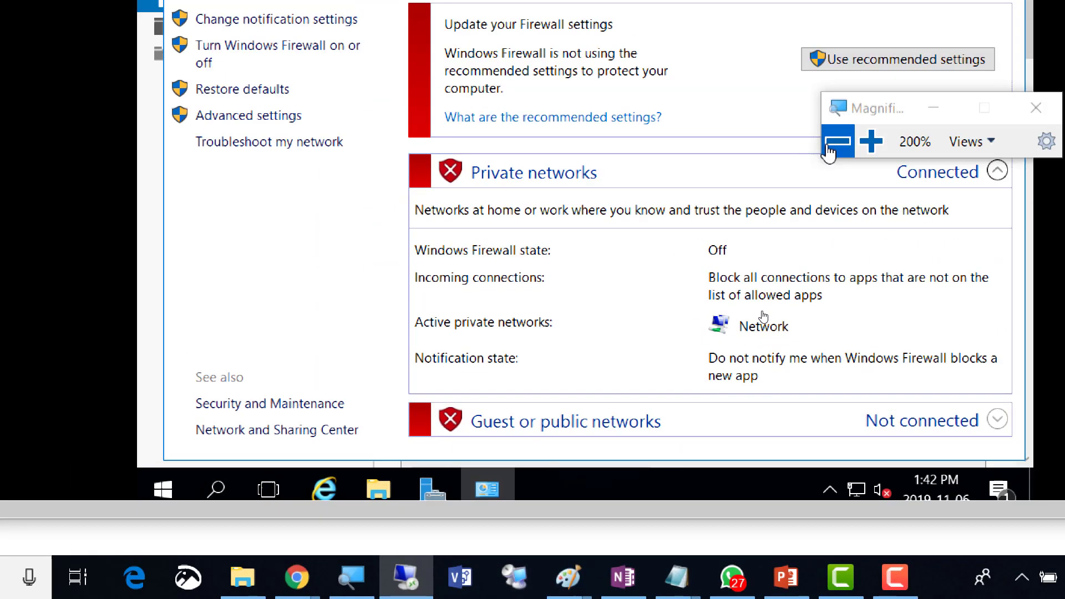
left_click(829, 145)
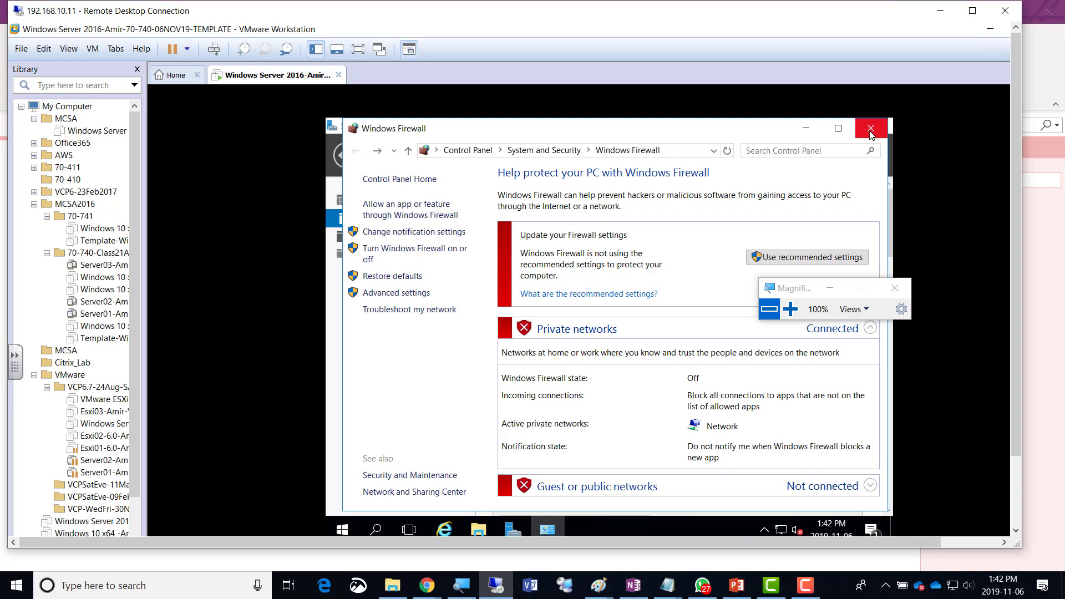
Close the firewall window, refresh Local Server properties and scroll to the IE Enhanced Security row.
left_click(871, 135)
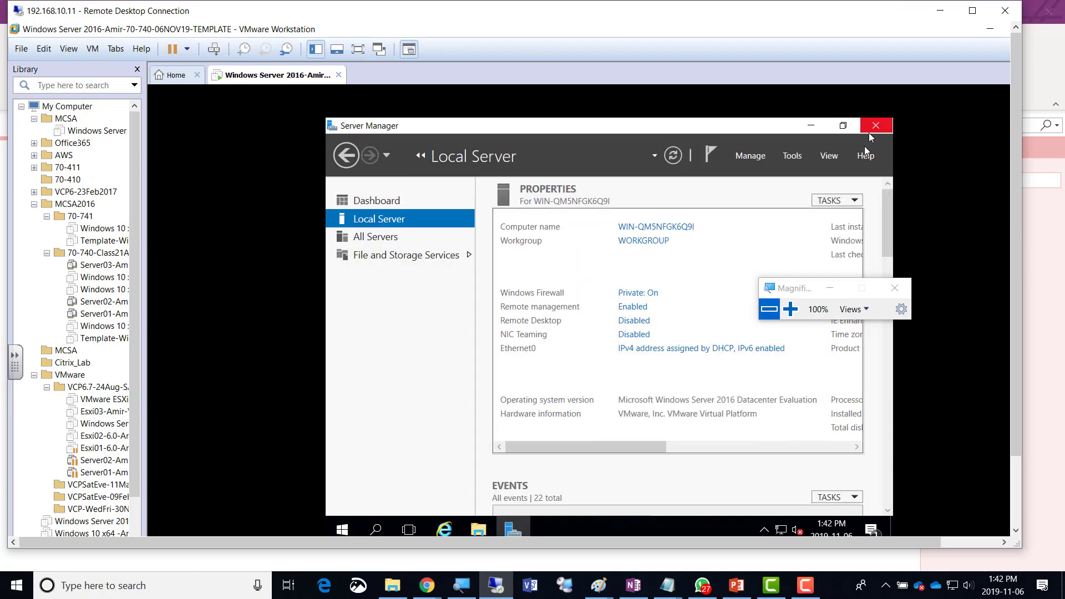
left_click(791, 309)
left_click(791, 309)
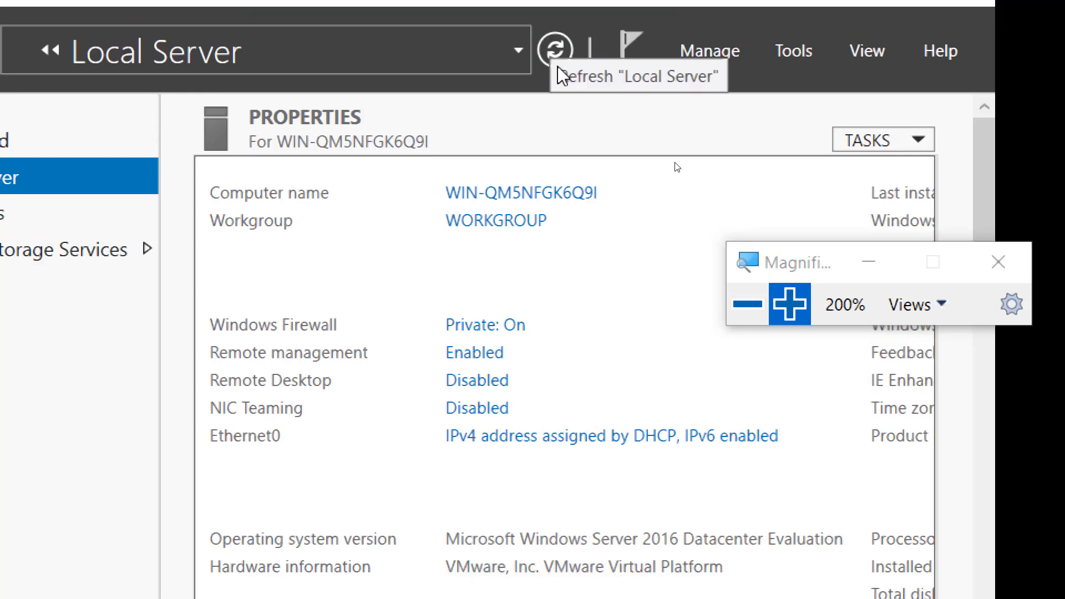
left_click(554, 51)
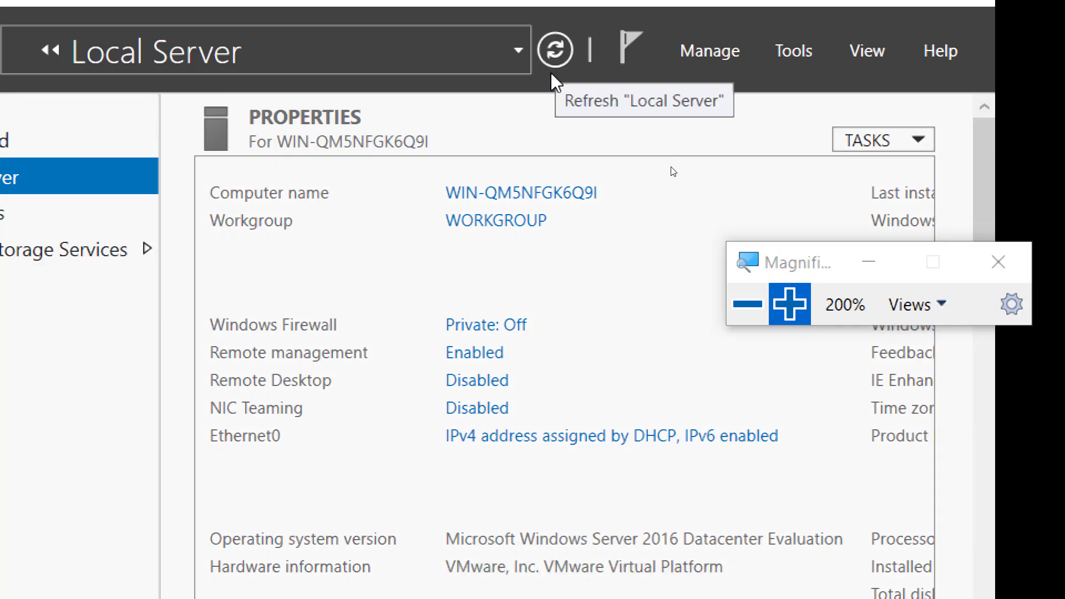
left_click(554, 58)
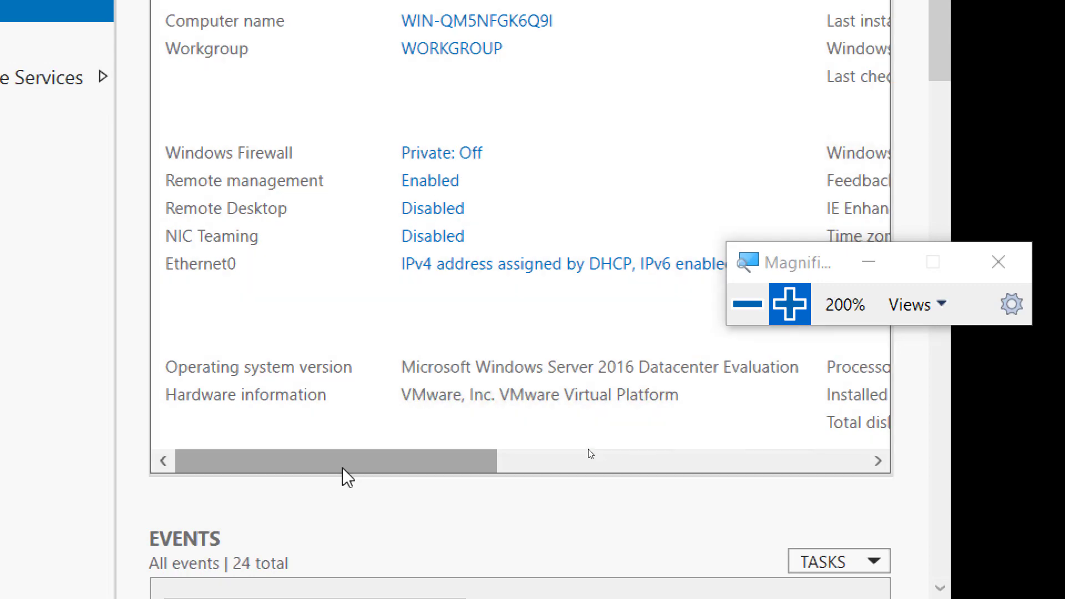
left_click_drag(386, 472, 304, 456)
left_click_drag(393, 464, 615, 461)
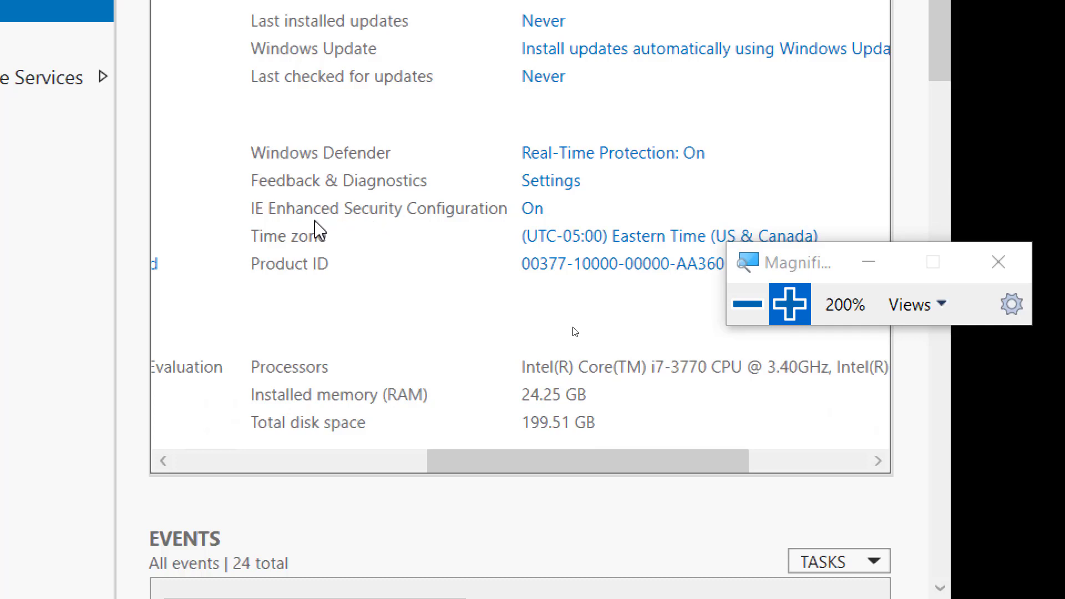
Set IE Enhanced Security Configuration to Off for Administrators and Users, then refresh the properties.
left_click(530, 213)
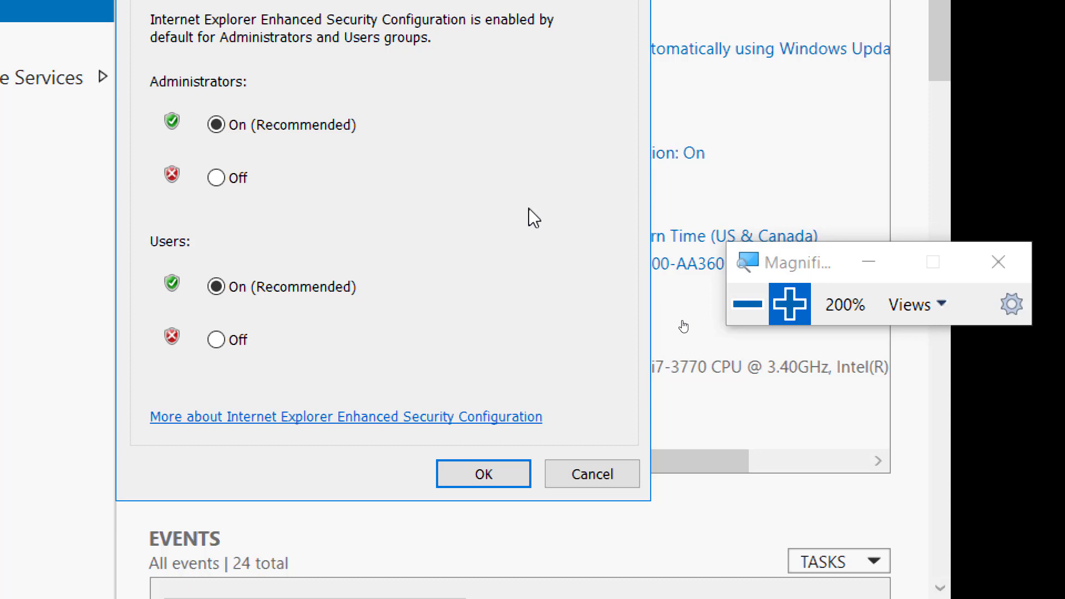
left_click(216, 177)
left_click(216, 340)
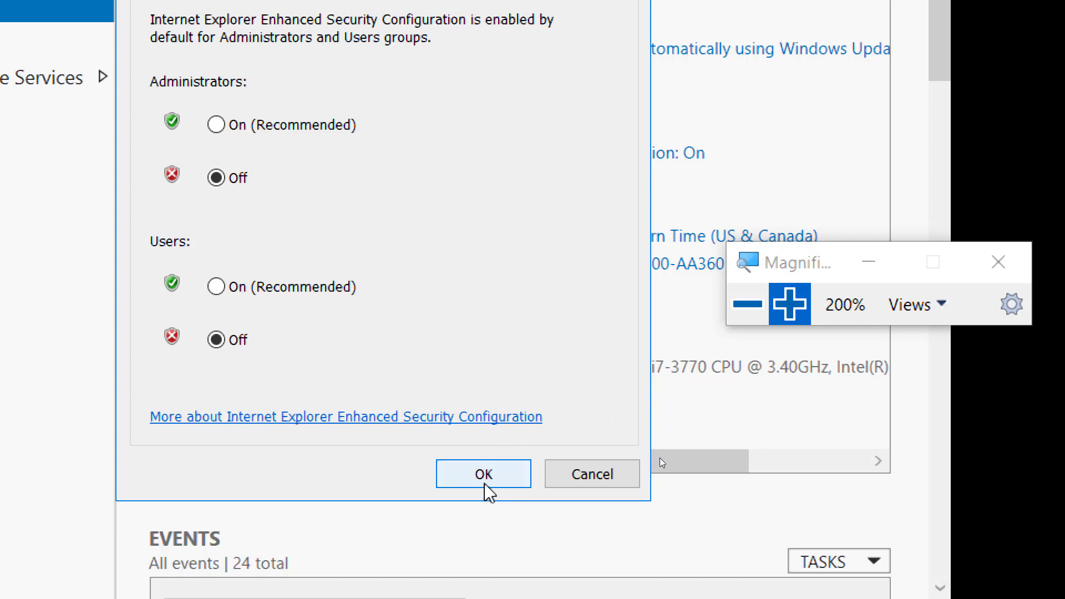
left_click(482, 486)
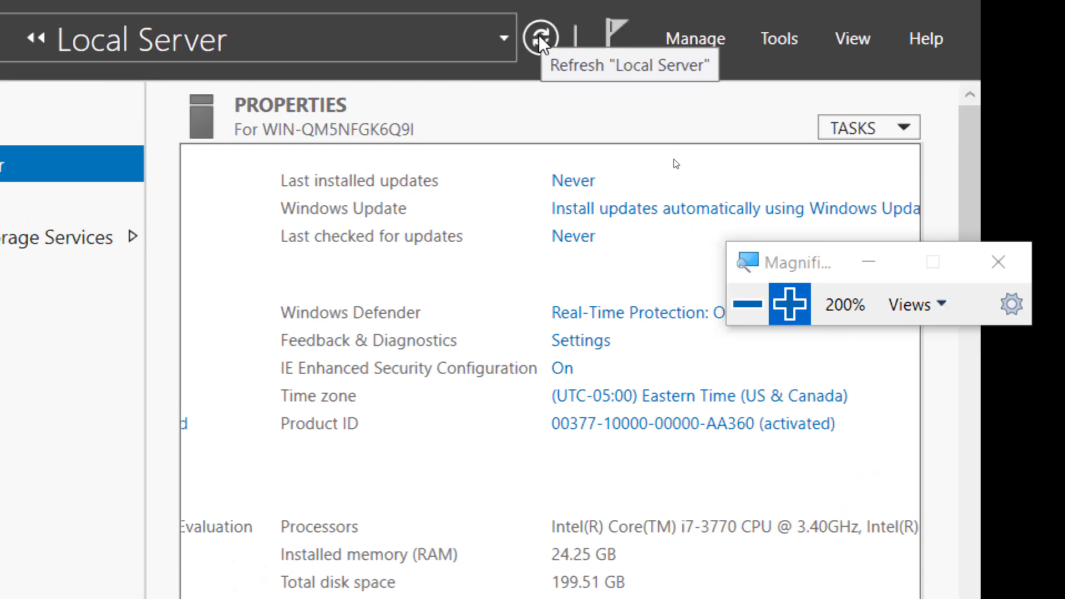
left_click(542, 44)
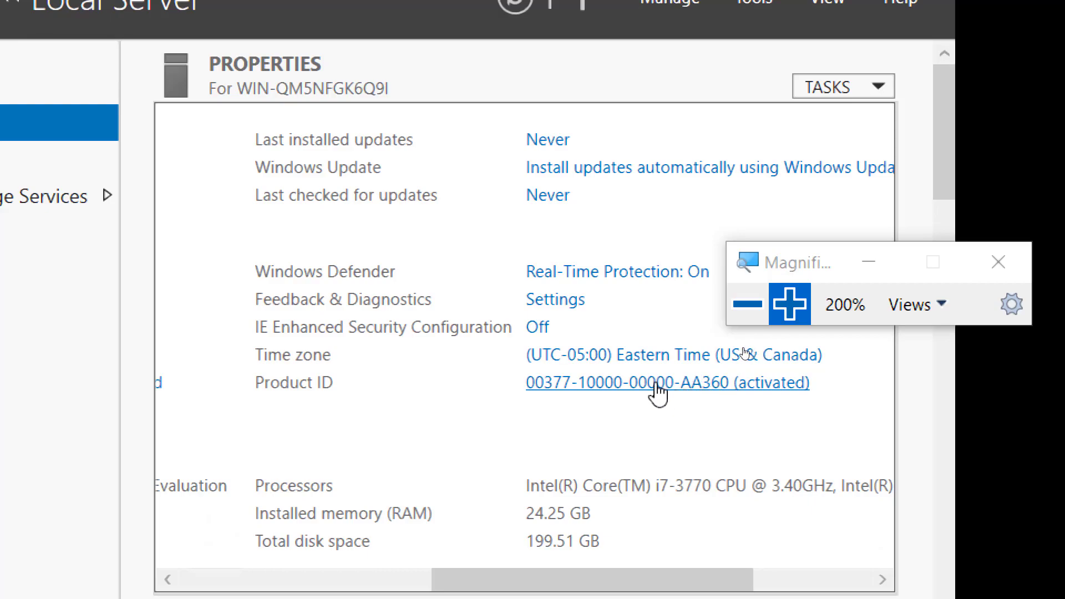
left_click(744, 304)
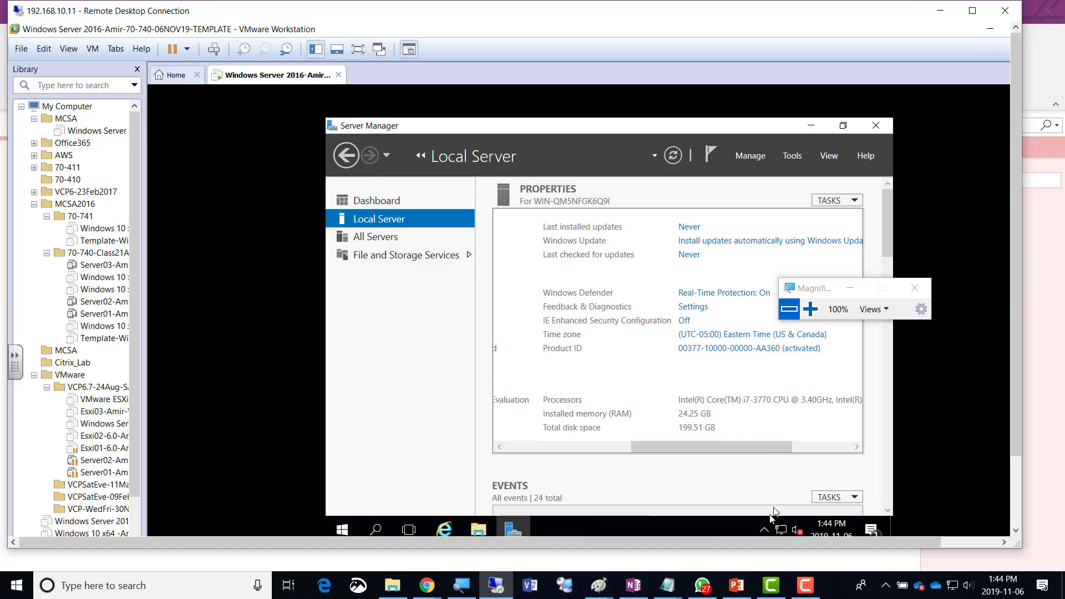
Colour the Firewall off, time zone and IE security checklist lines green in OneNote, then minimise it.
left_click(633, 585)
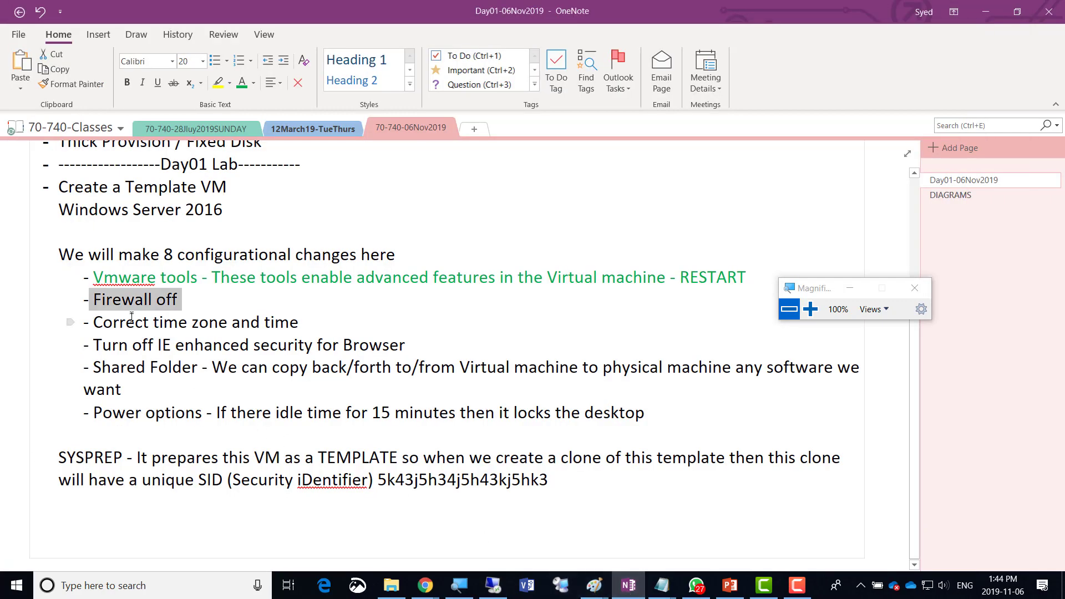
left_click(92, 300)
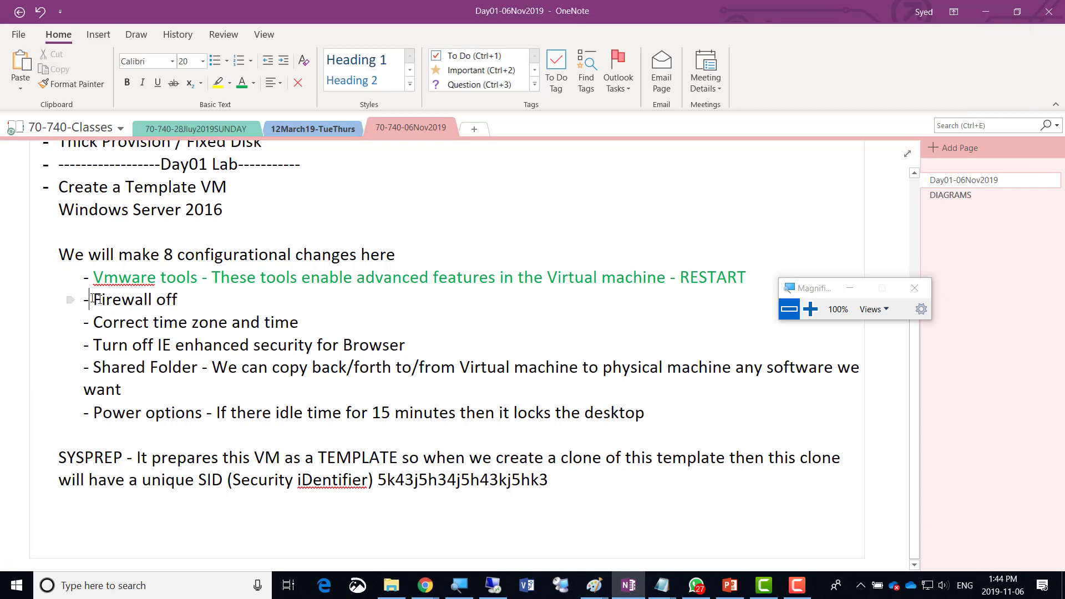
left_click_drag(92, 300, 409, 346)
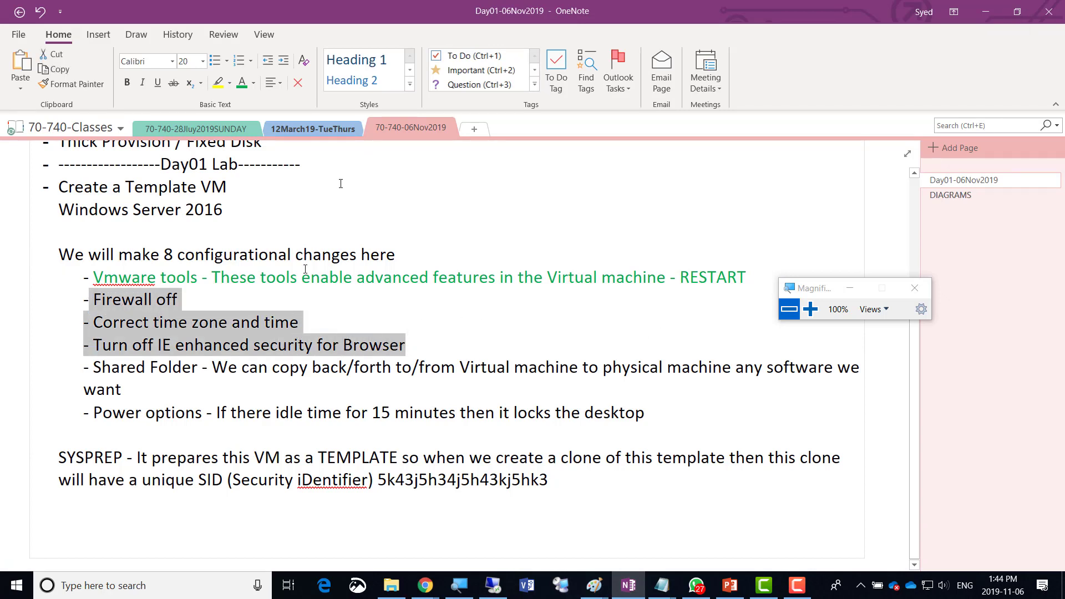
left_click(242, 83)
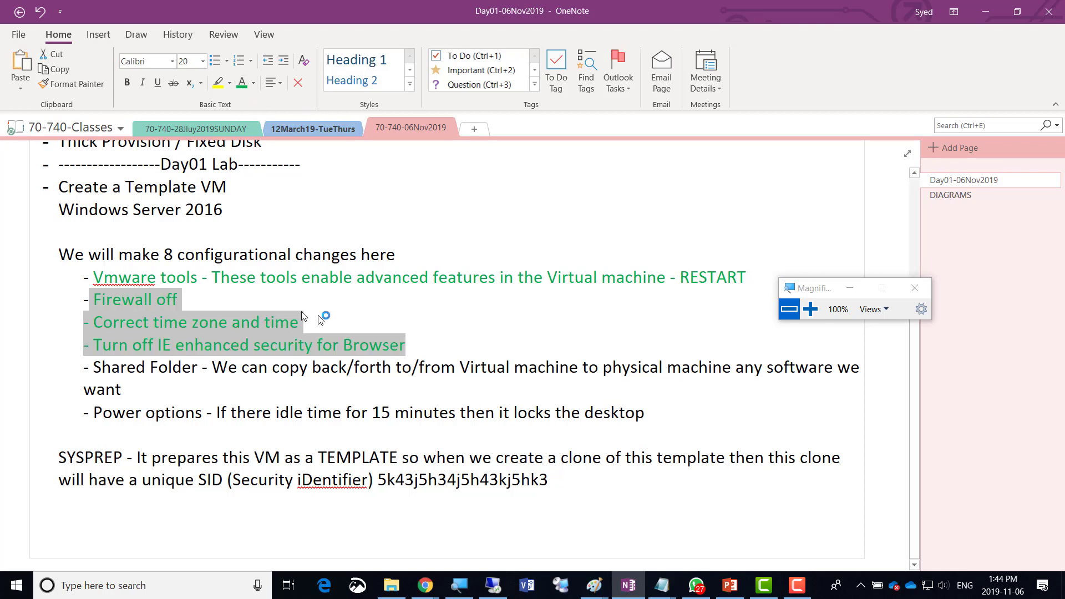
left_click(417, 341)
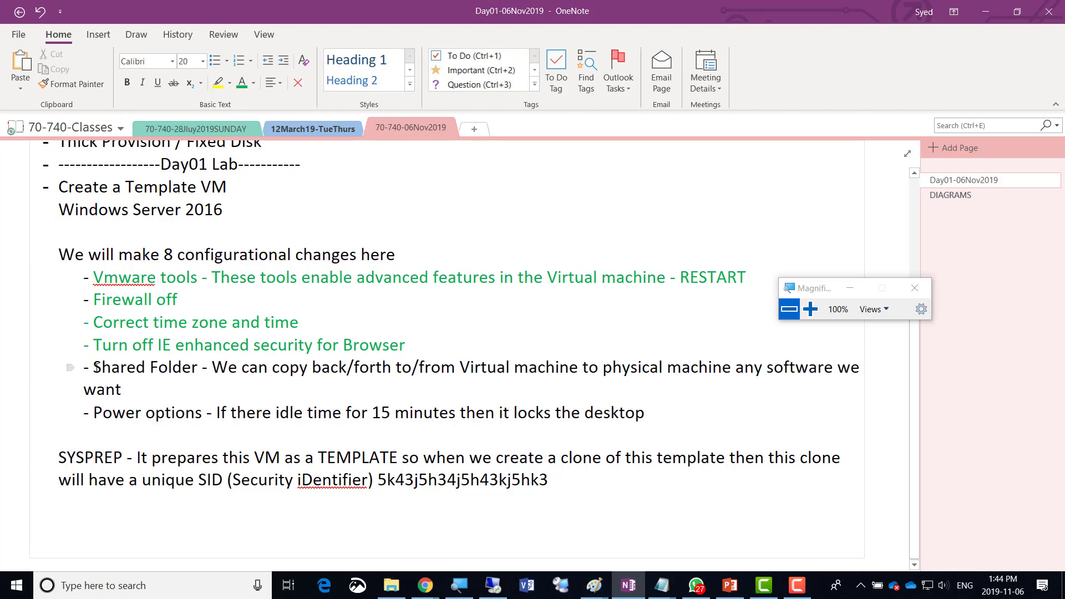
left_click_drag(96, 367, 196, 369)
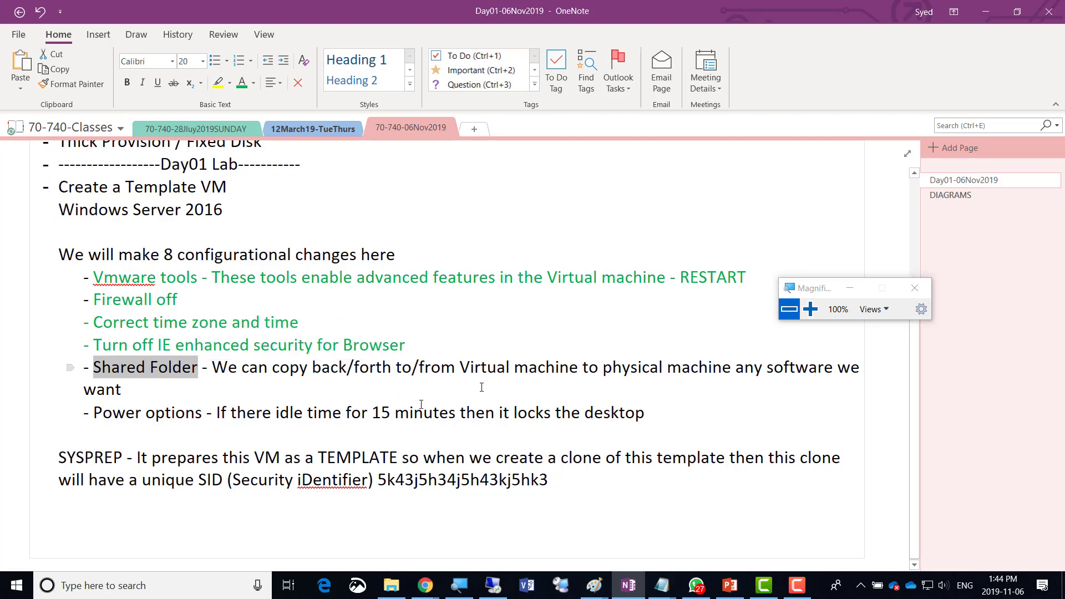
left_click(985, 12)
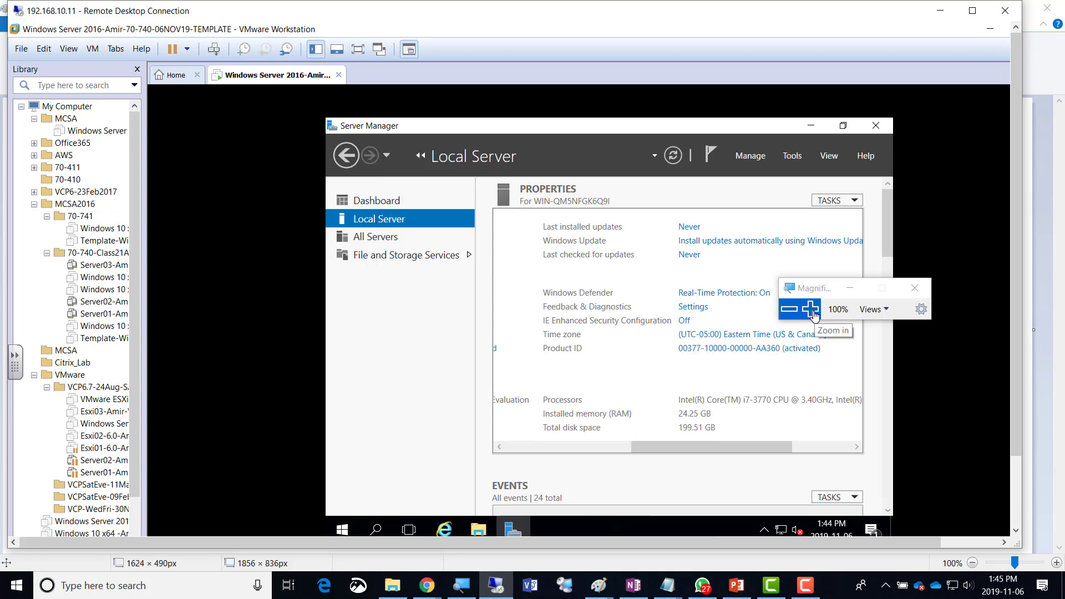
Open the VM tab's Settings and go to Options > Shared Folders.
left_click(811, 309)
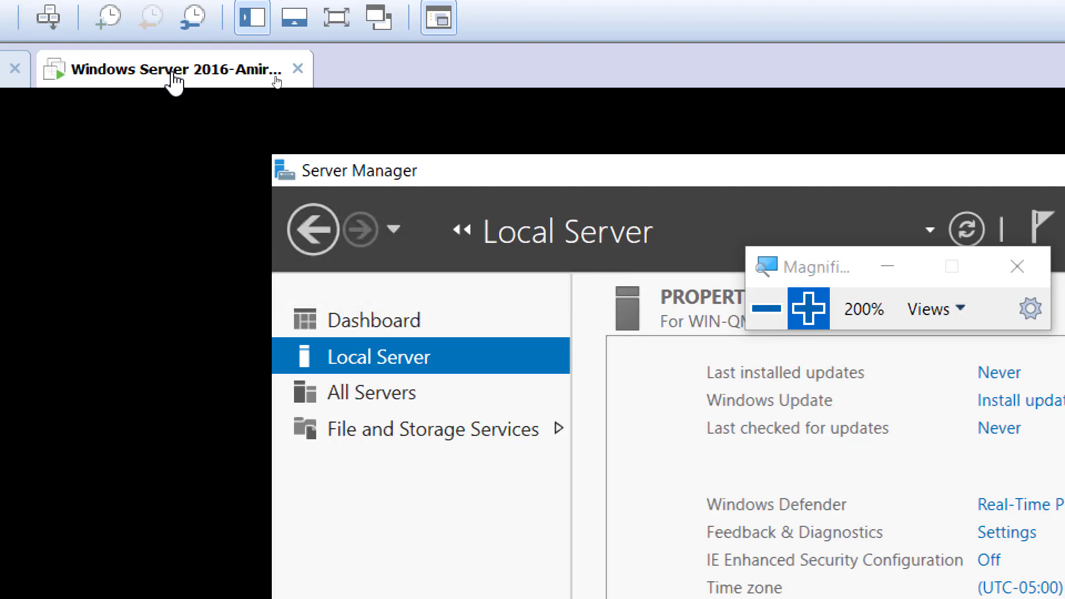
right_click(173, 80)
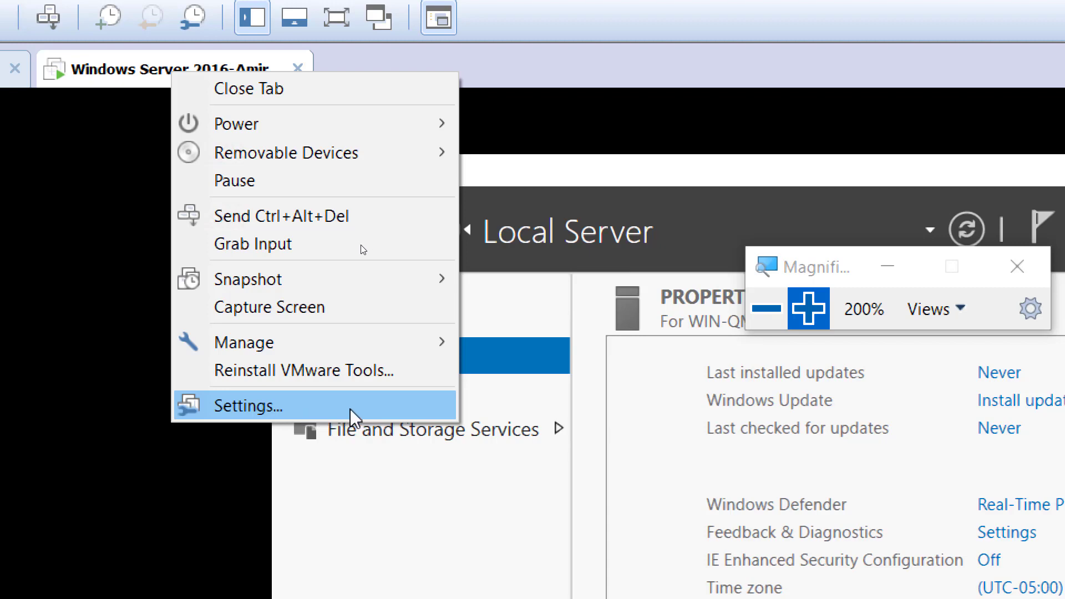
left_click(360, 413)
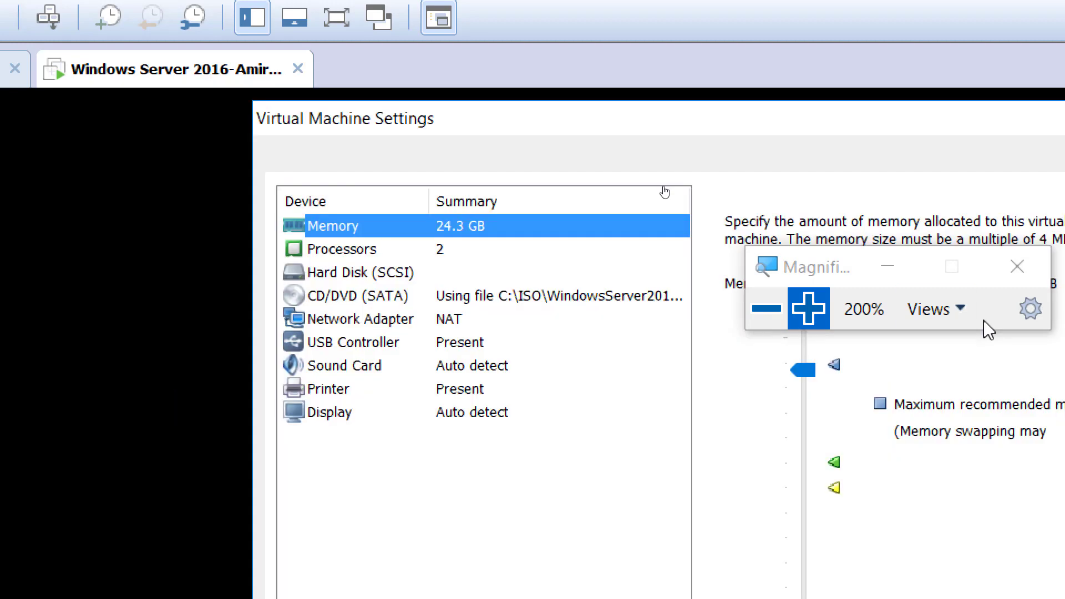
left_click(763, 309)
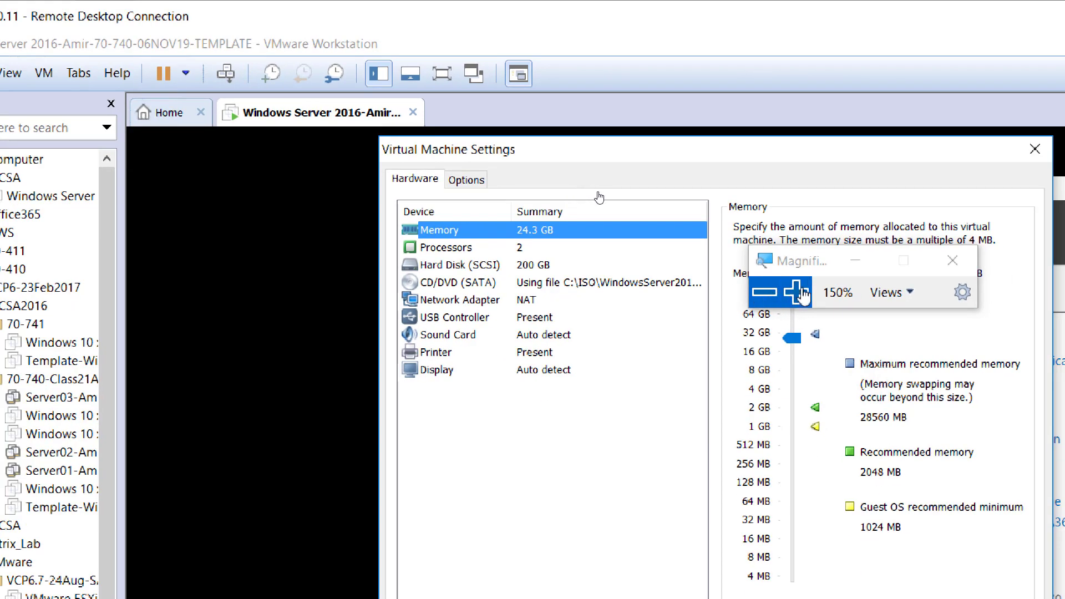
left_click(809, 308)
left_click(809, 309)
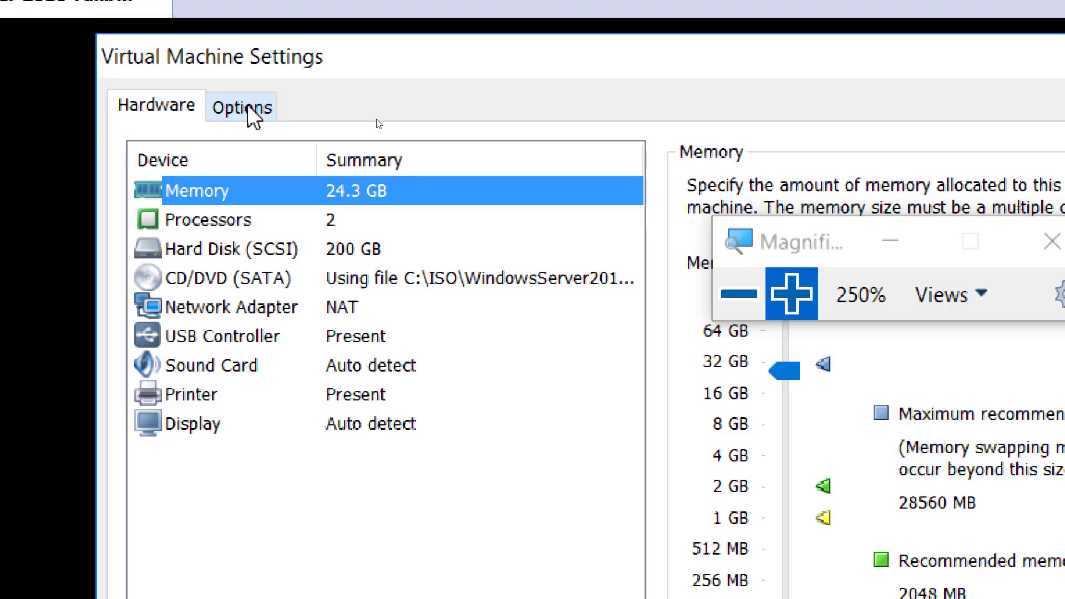
left_click(252, 114)
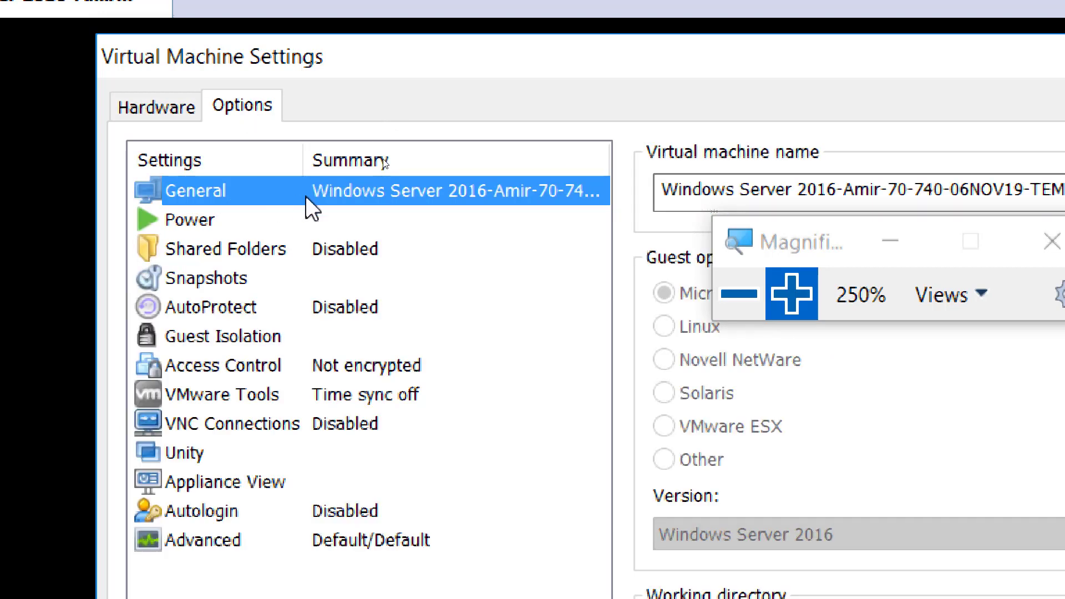
left_click(182, 248)
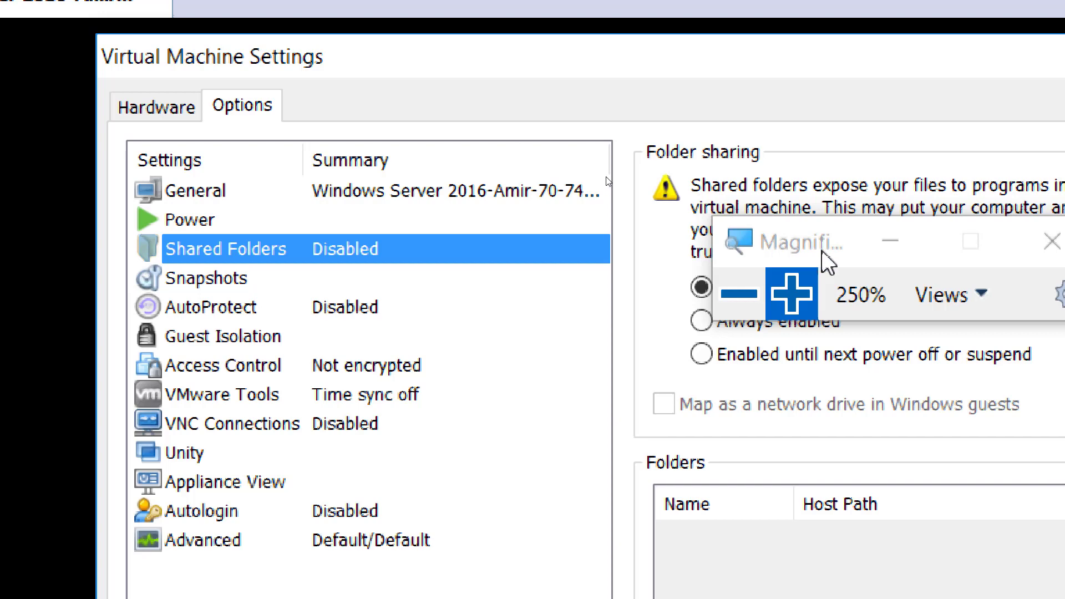
Set folder sharing to 'Always enabled' and tick 'Map as a network drive in Windows guests'.
left_click_drag(828, 260, 739, 105)
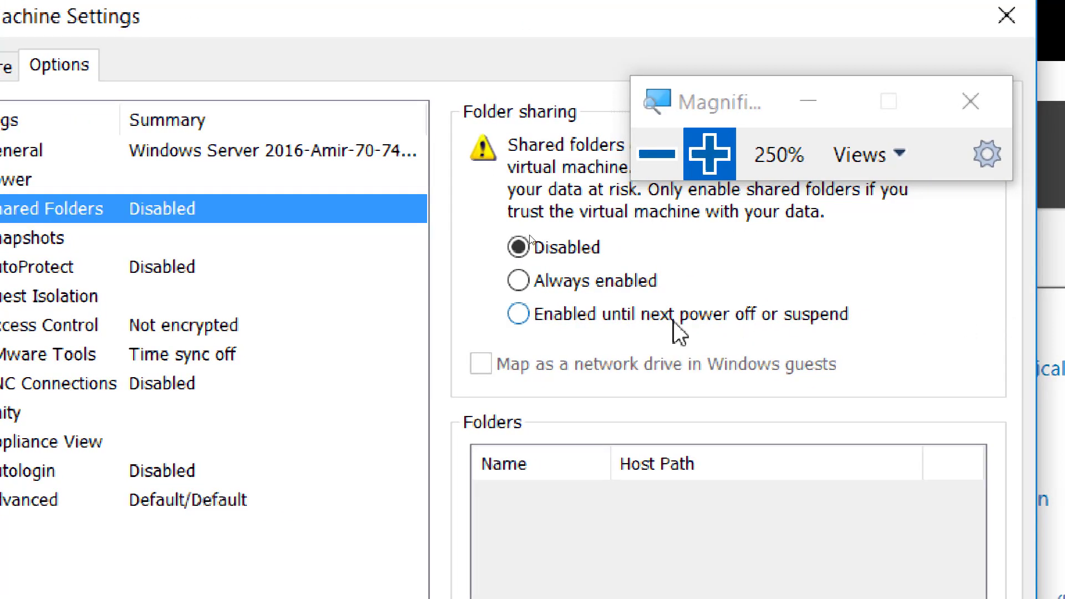
left_click(571, 280)
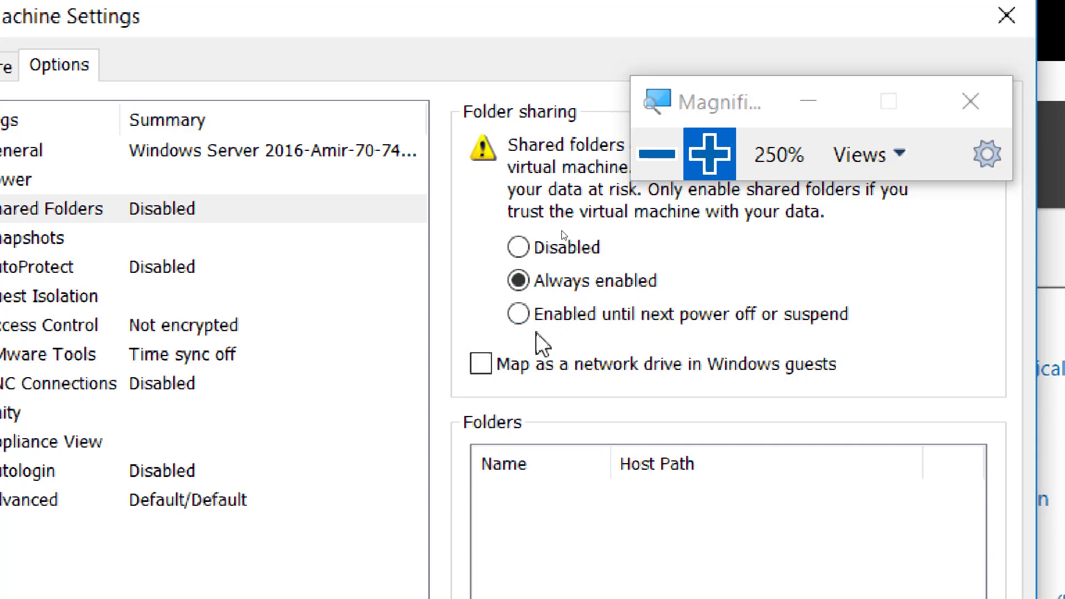
left_click(508, 366)
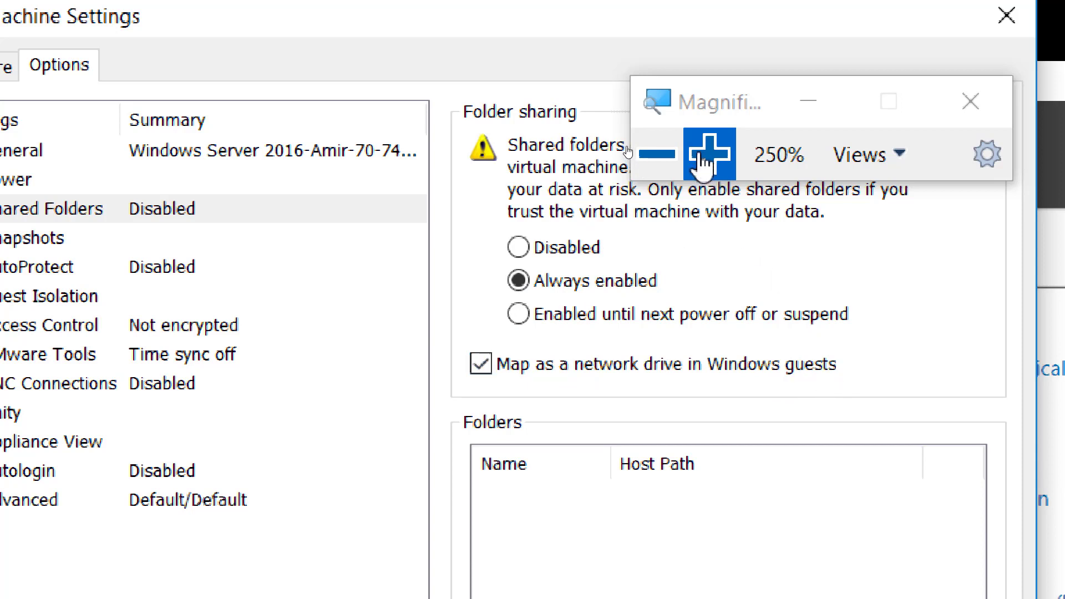
left_click_drag(691, 101, 696, 45)
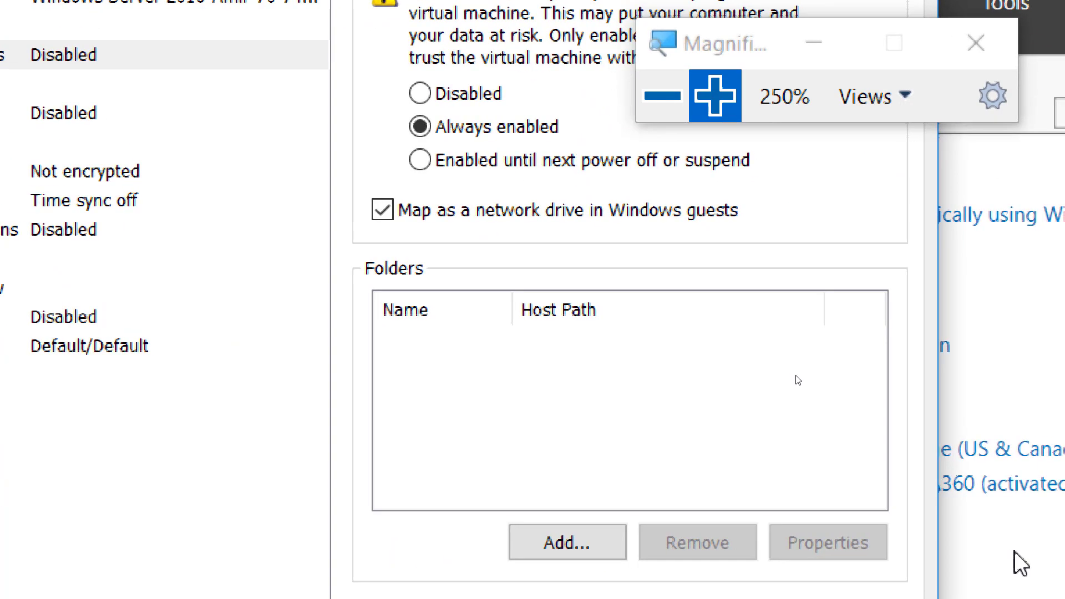
left_click_drag(715, 47, 776, 31)
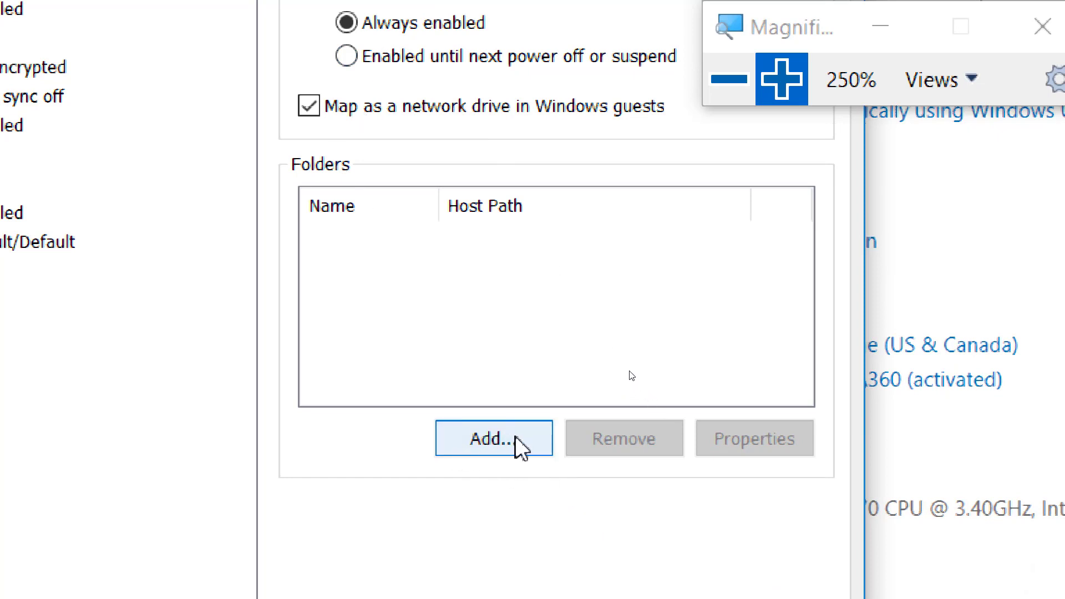
Start the Add Shared Folder Wizard and open the host folder browser.
left_click(507, 439)
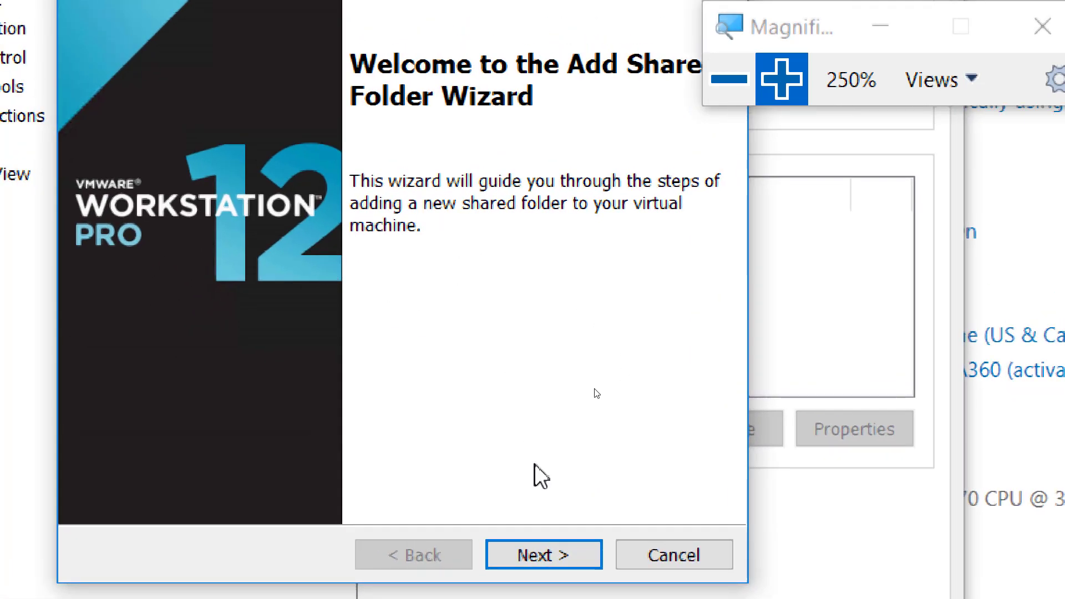
left_click(537, 555)
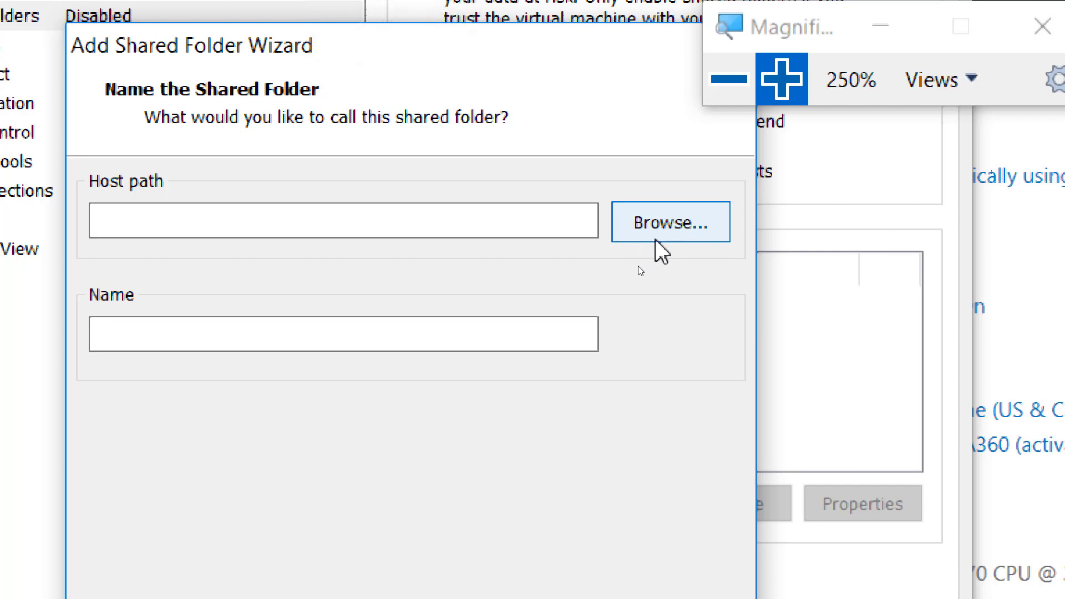
left_click(656, 241)
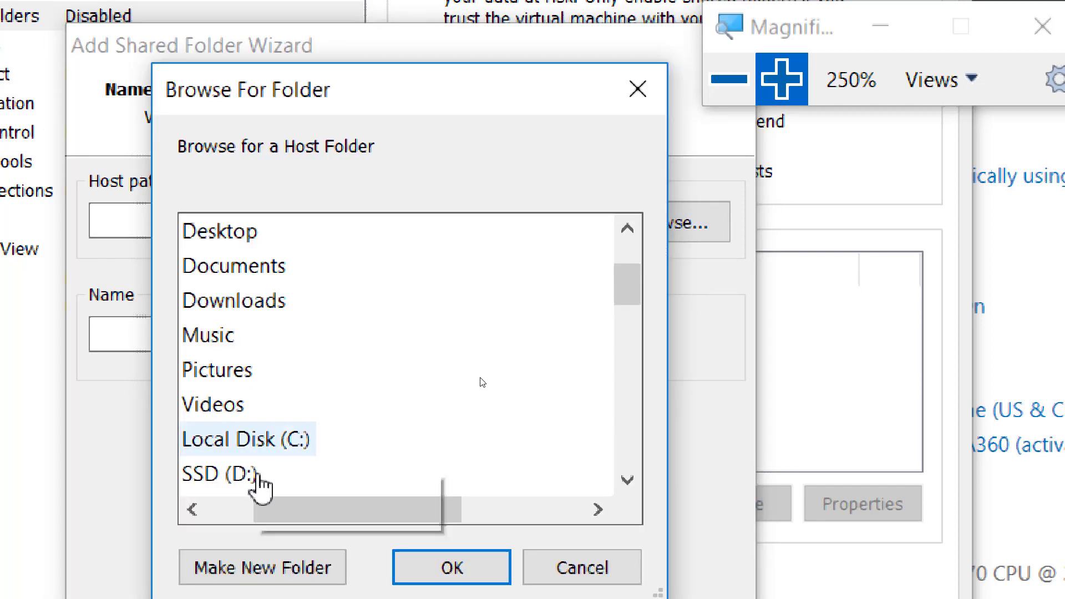
Expand Local Disk (C:) in Browse For Folder and choose the ISO folder.
left_click(212, 519)
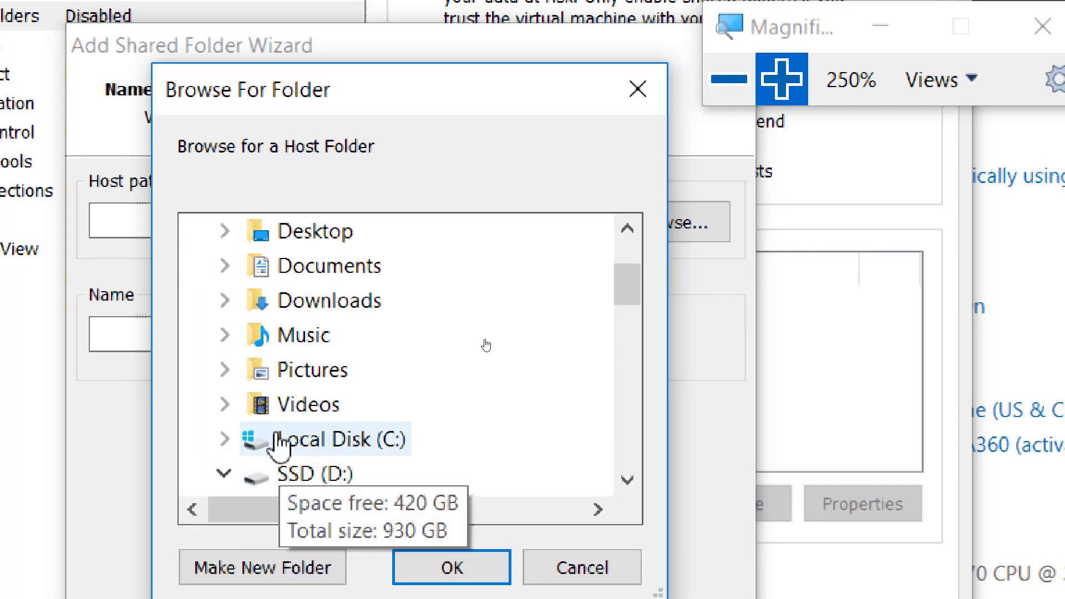
left_click(225, 440)
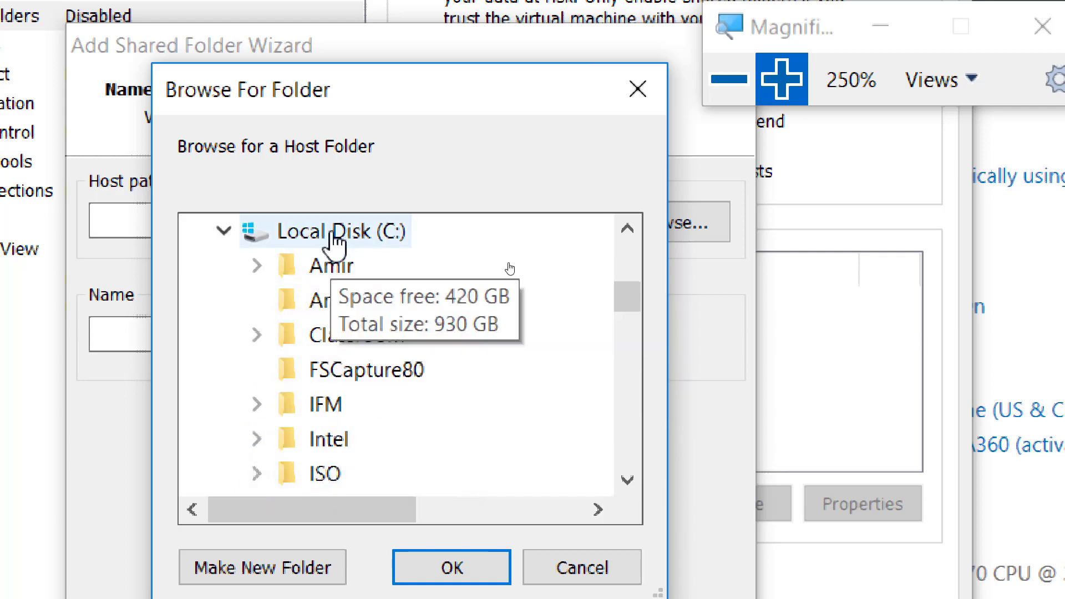
left_click(224, 232)
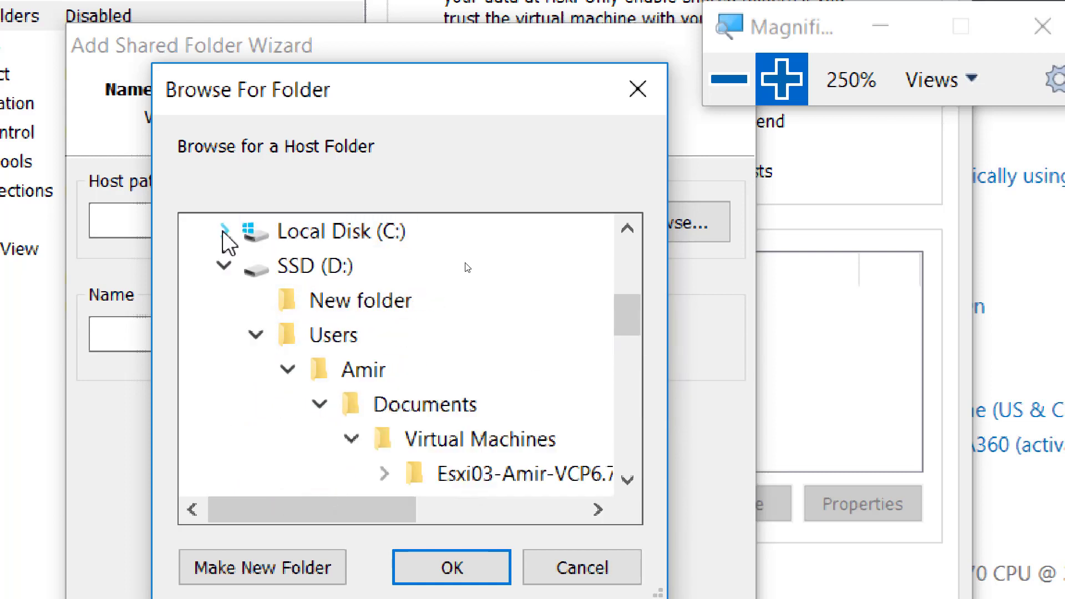
left_click(224, 266)
scroll(311, 277, "up", 4)
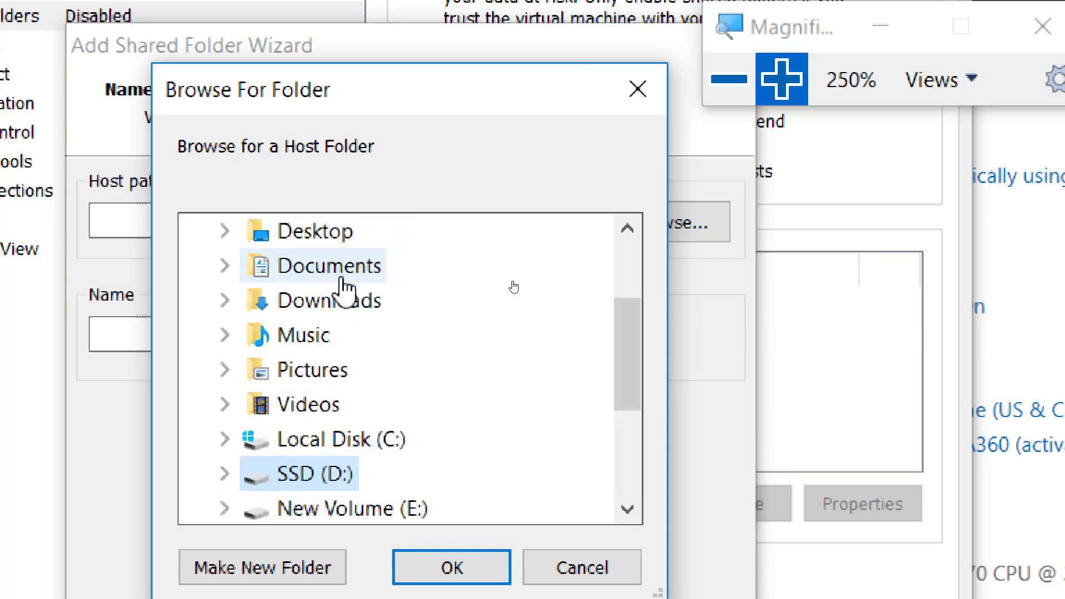
scroll(253, 333, "down", 1)
scroll(253, 383, "down", 1)
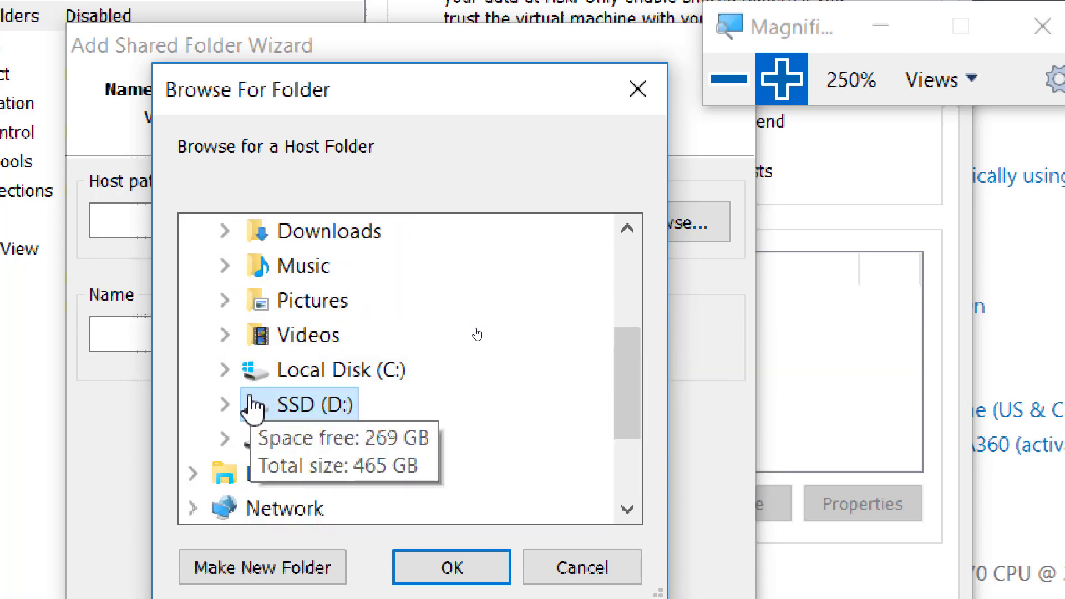
left_click(225, 371)
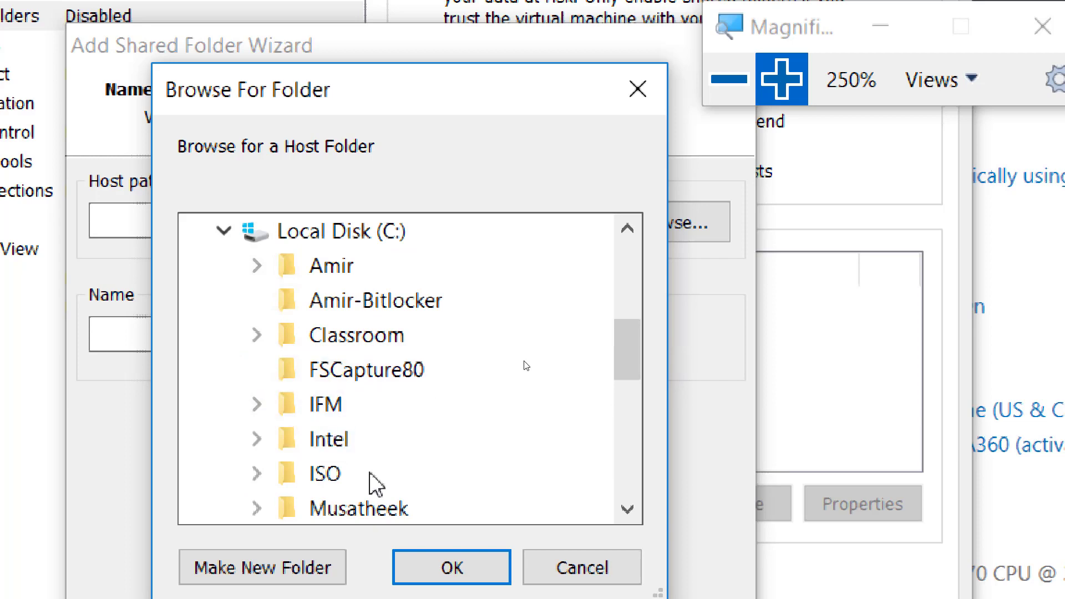
scroll(364, 475, "down", 2)
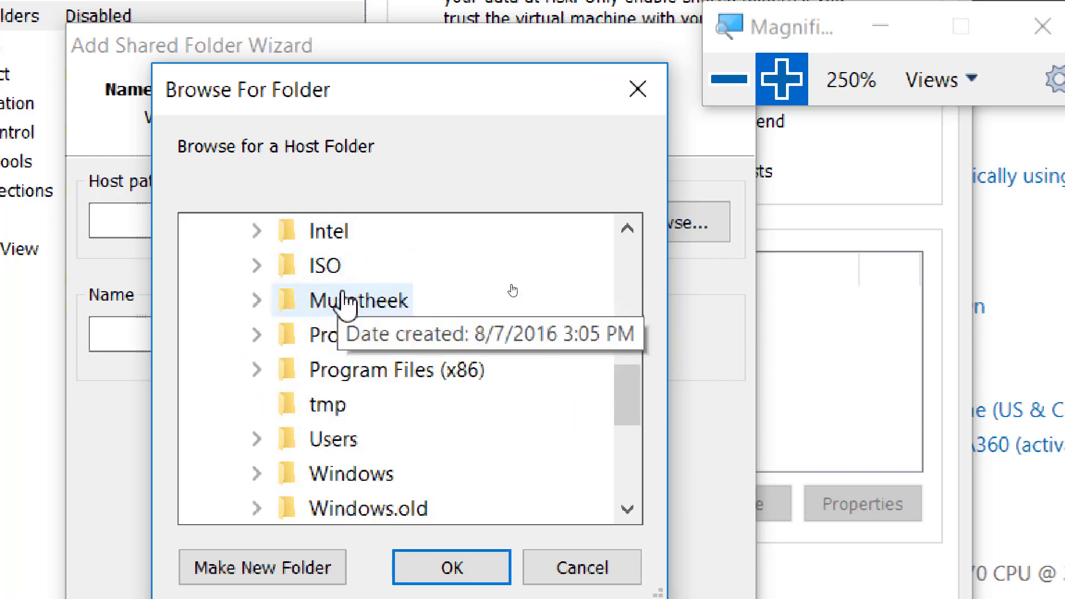
double_click(324, 267)
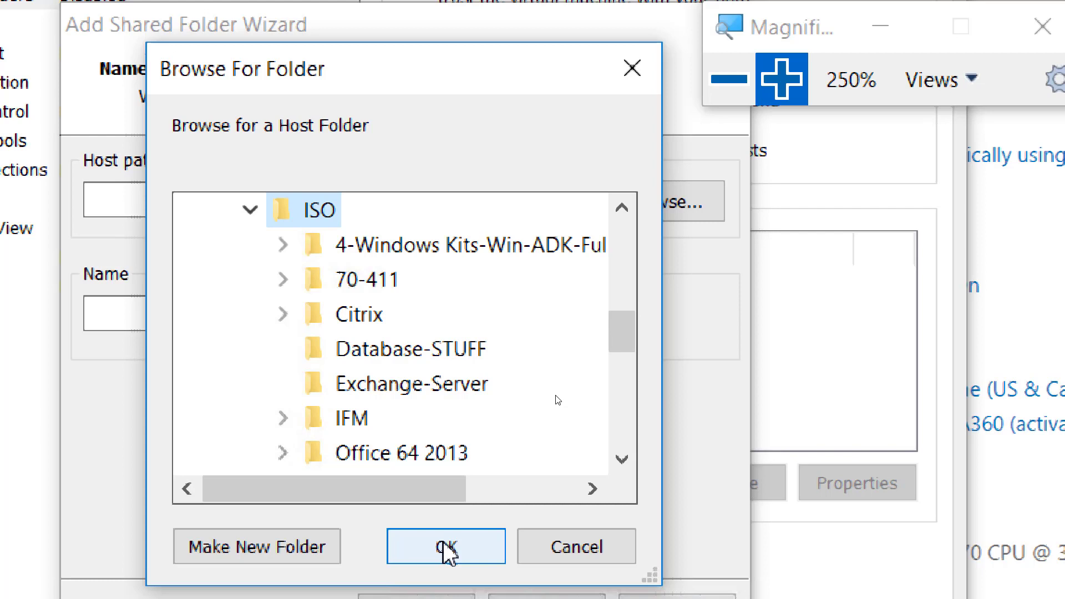
Confirm C:\ISO as the host path, keep the share enabled and finish adding the ISO folder.
left_click(438, 552)
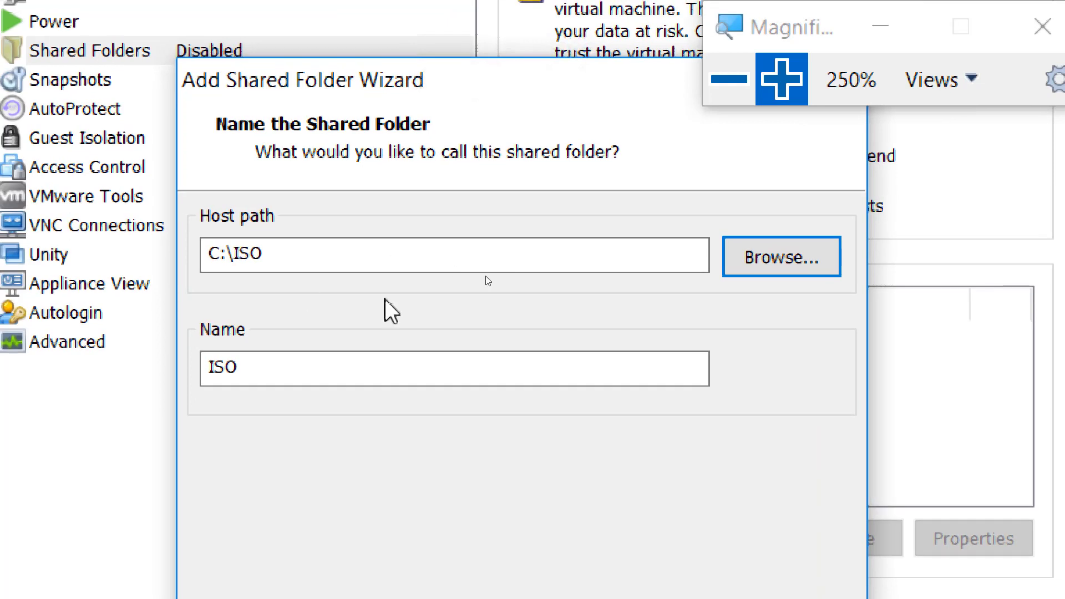
left_click_drag(276, 255, 203, 257)
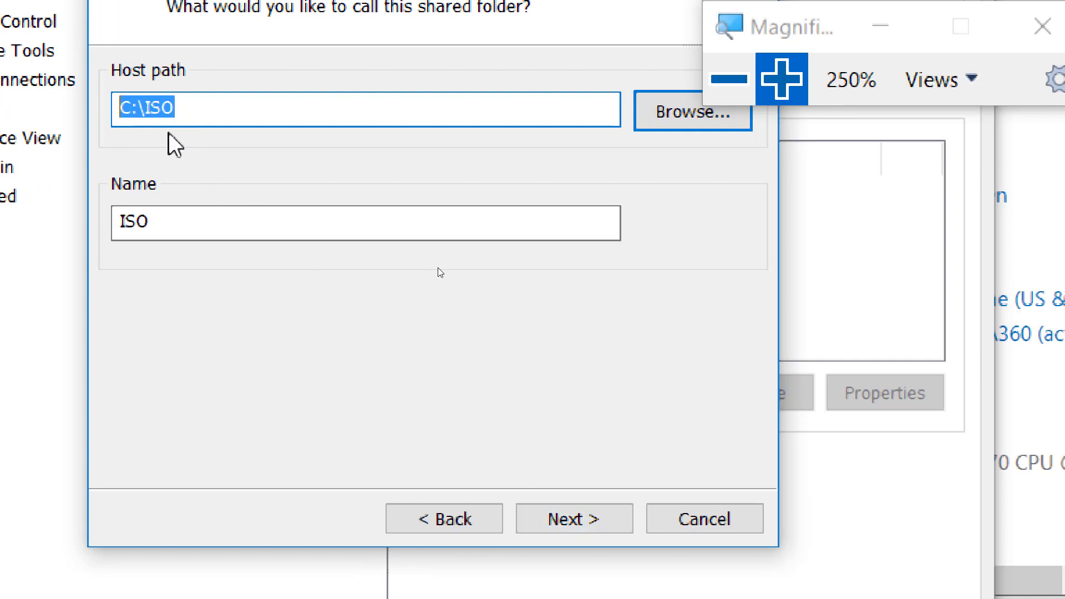
left_click(572, 528)
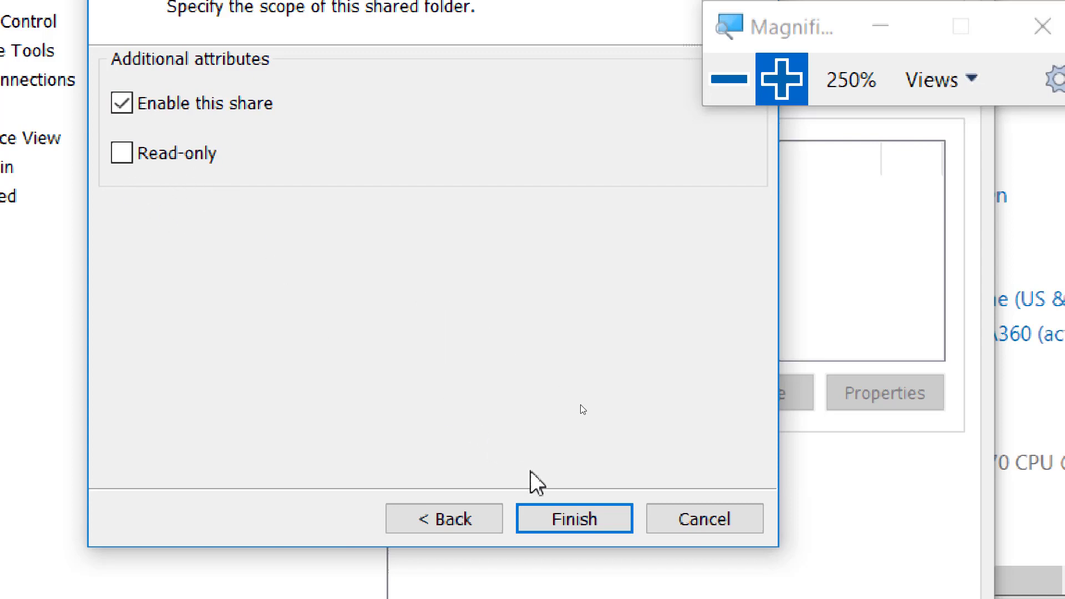
left_click(575, 516)
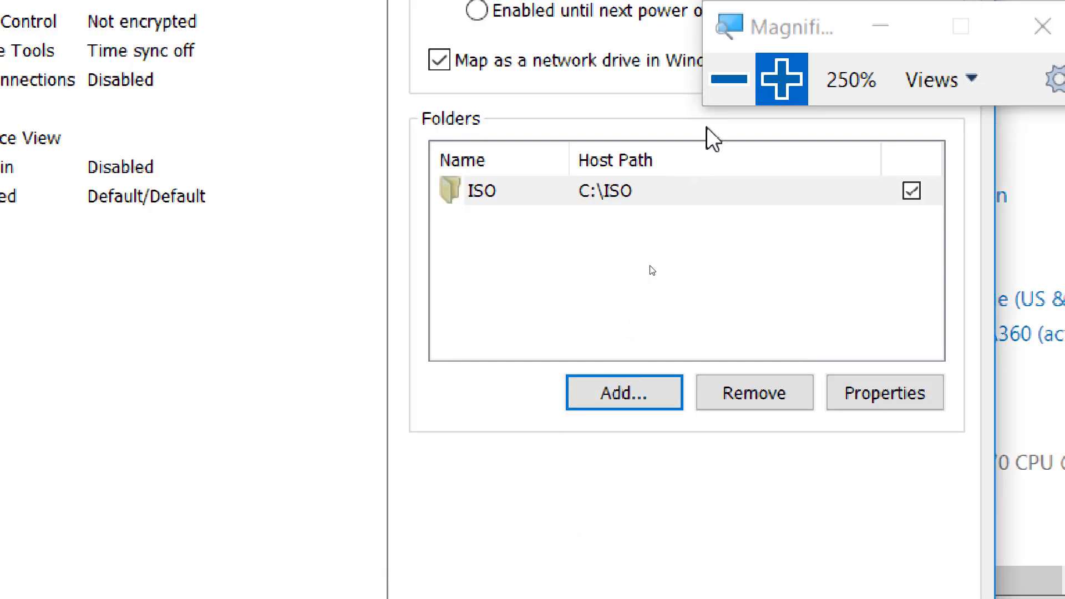
left_click(719, 88)
left_click(721, 83)
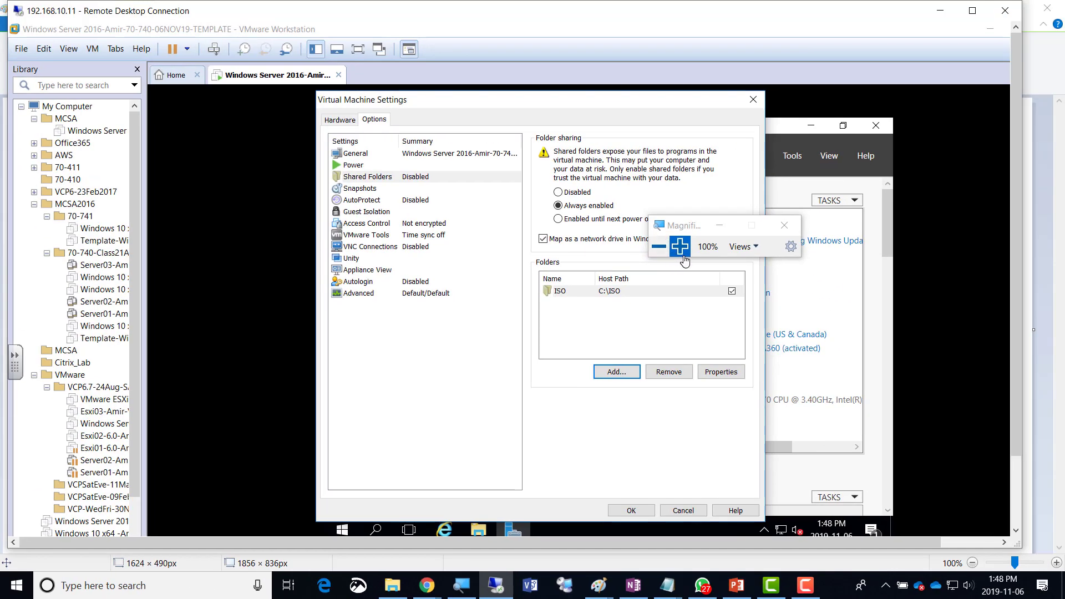
left_click(687, 193)
left_click(679, 244)
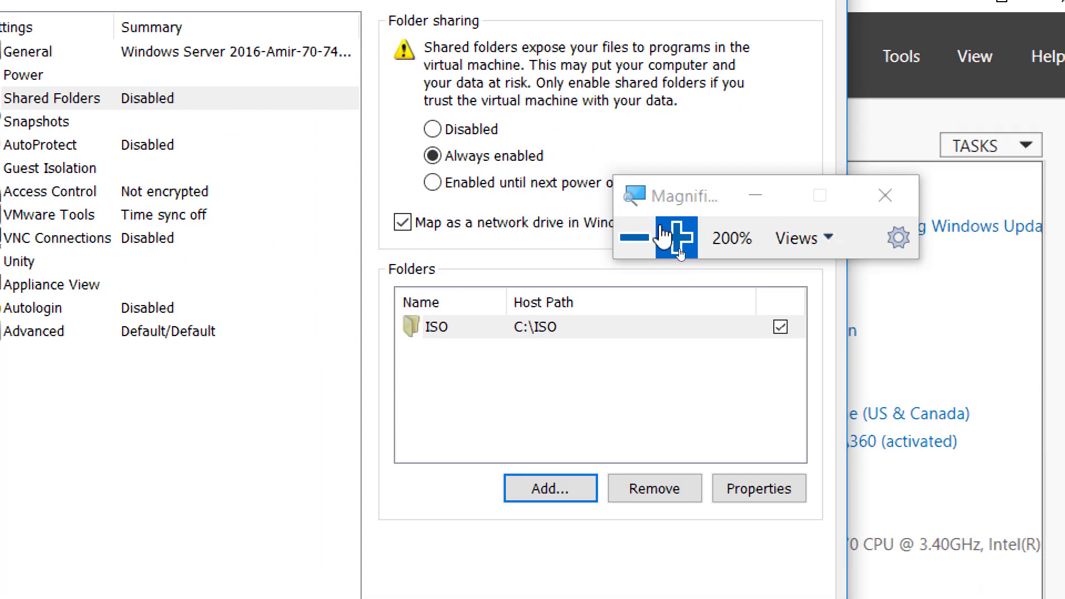
left_click(684, 250)
left_click(684, 251)
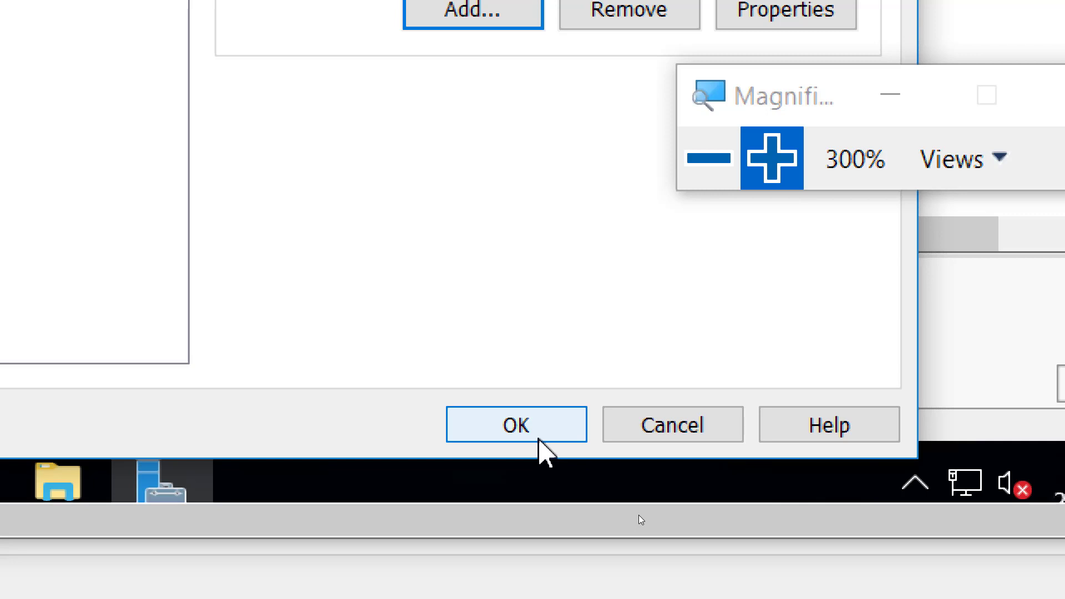
Save the virtual machine settings with the new ISO shared folder.
left_click(508, 436)
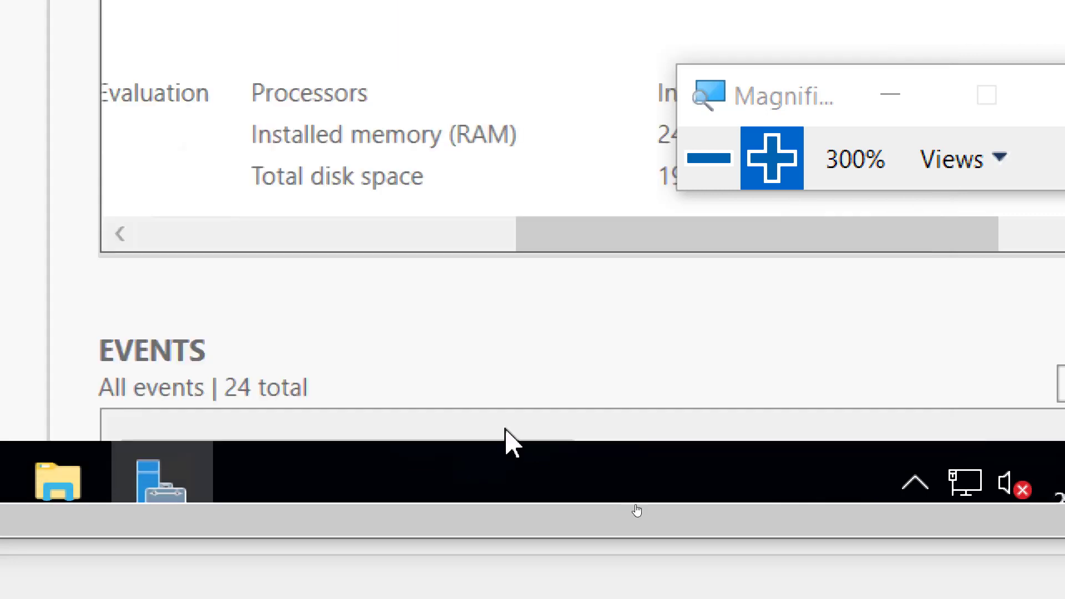
left_click(700, 161)
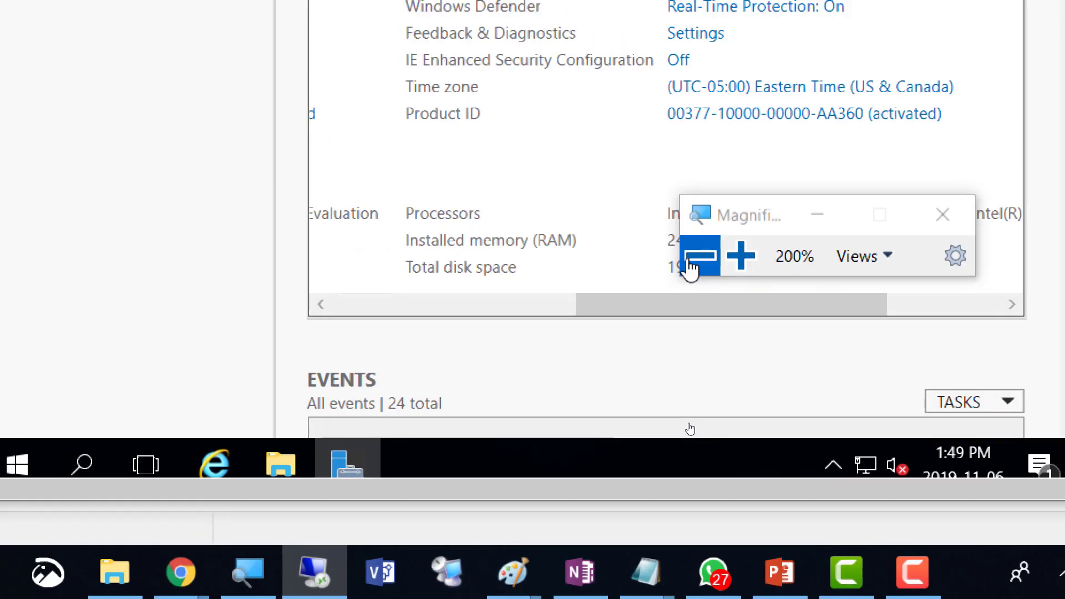
left_click(691, 265)
left_click(689, 340)
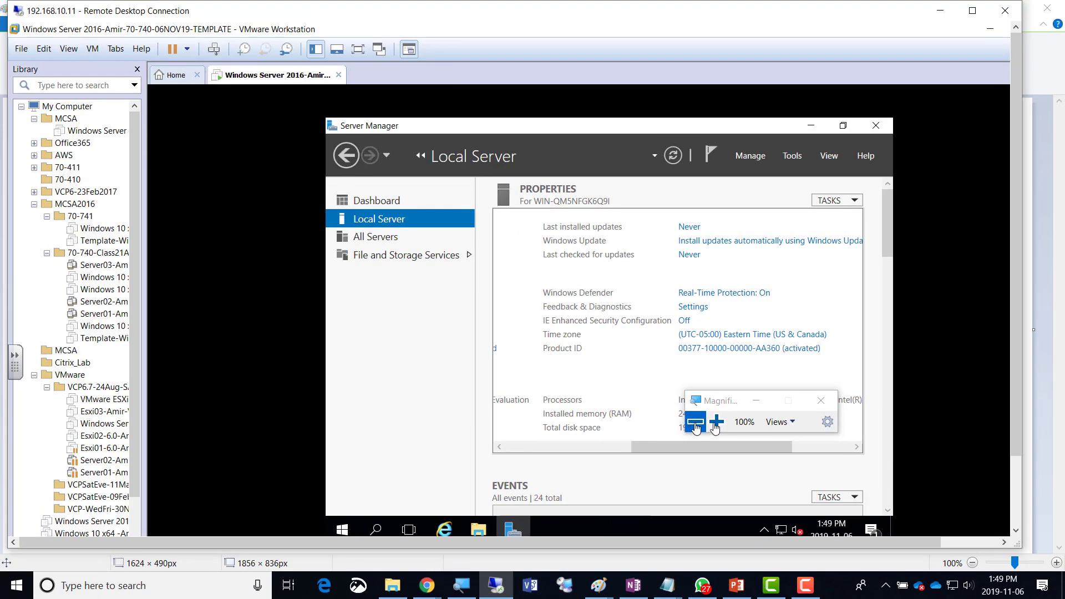
left_click(729, 334)
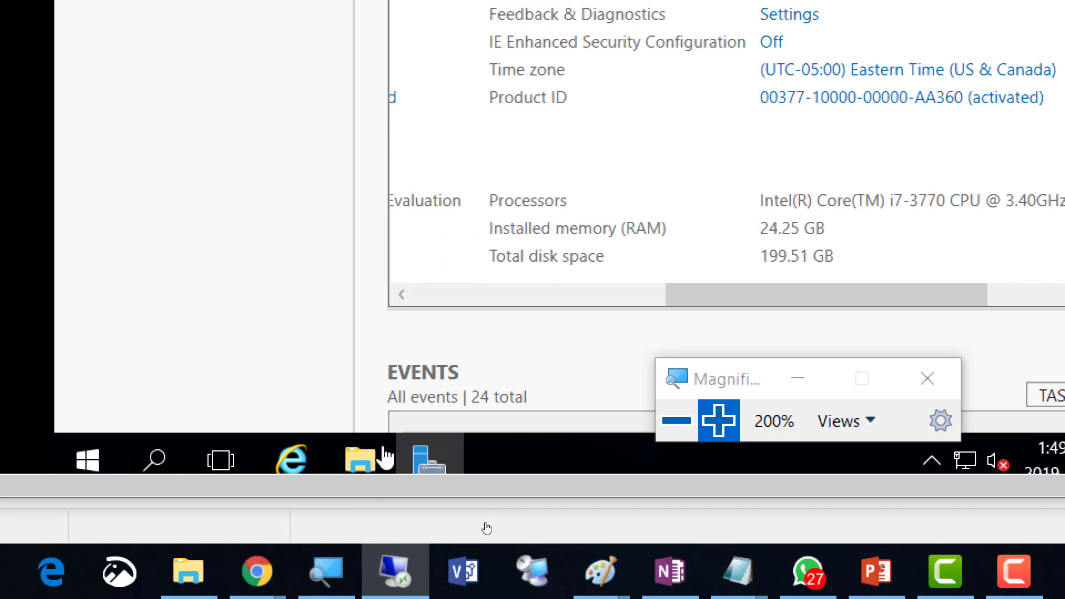
In the guest's File Explorer, open Shared Folders (\\vmware-host) (Z:) from This PC, then ISO.
left_click(360, 461)
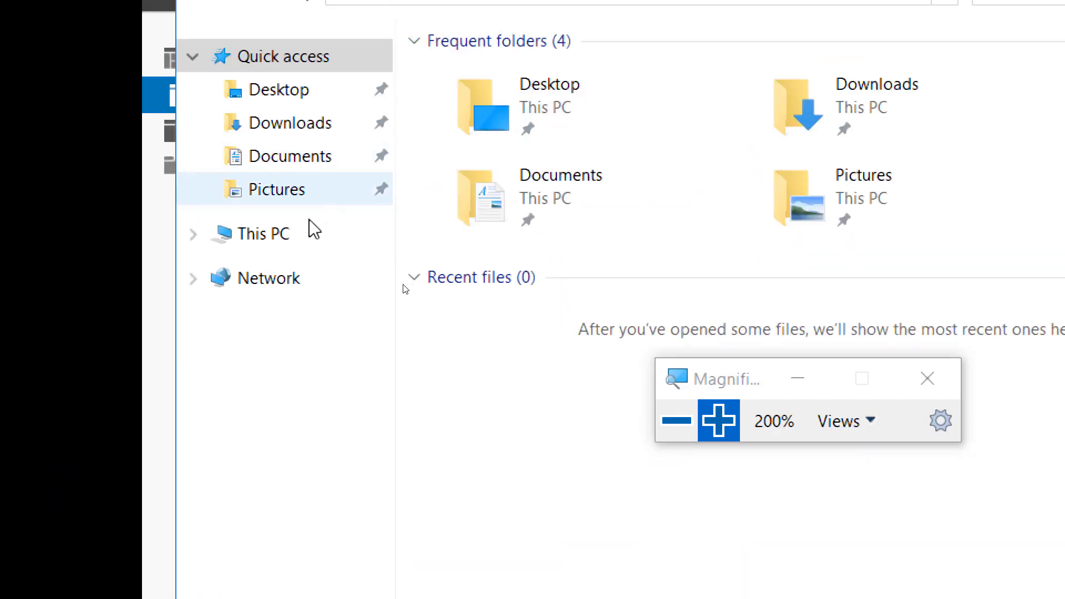
left_click(279, 237)
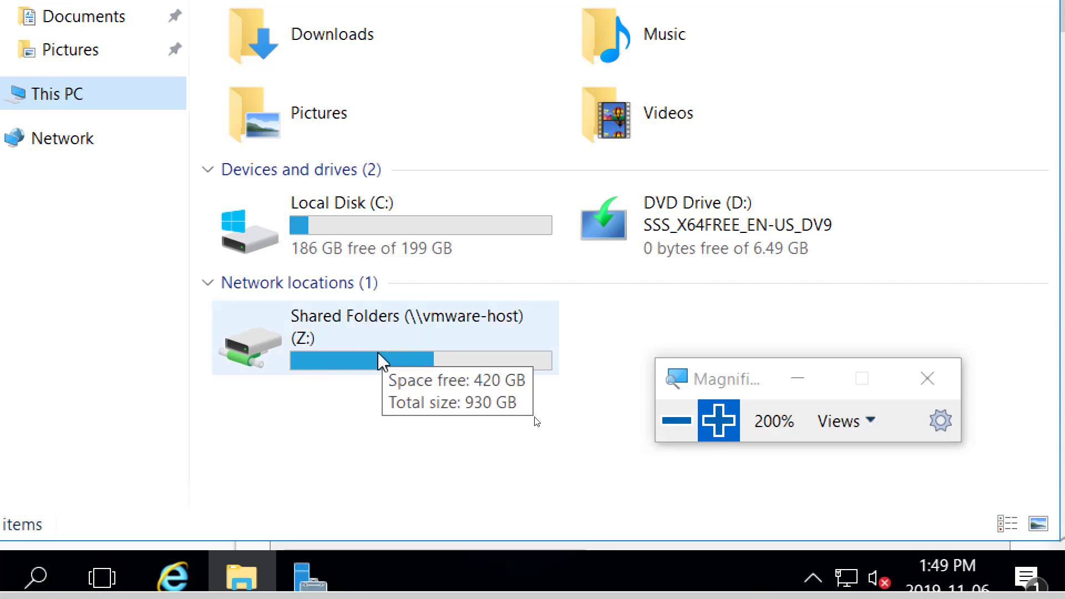
double_click(372, 362)
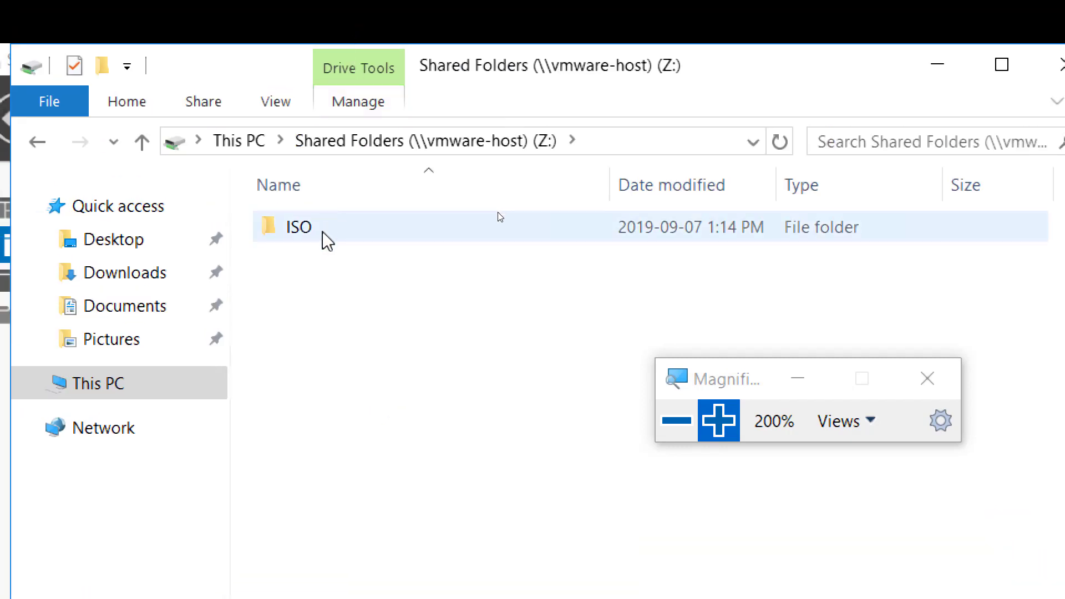
double_click(322, 234)
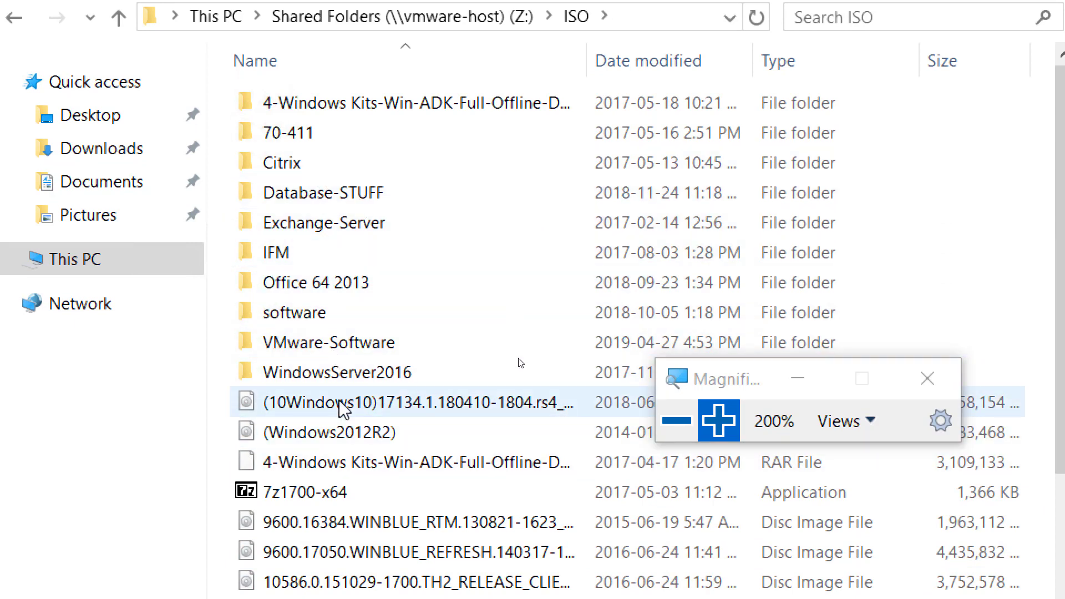
mouse_move(343, 409)
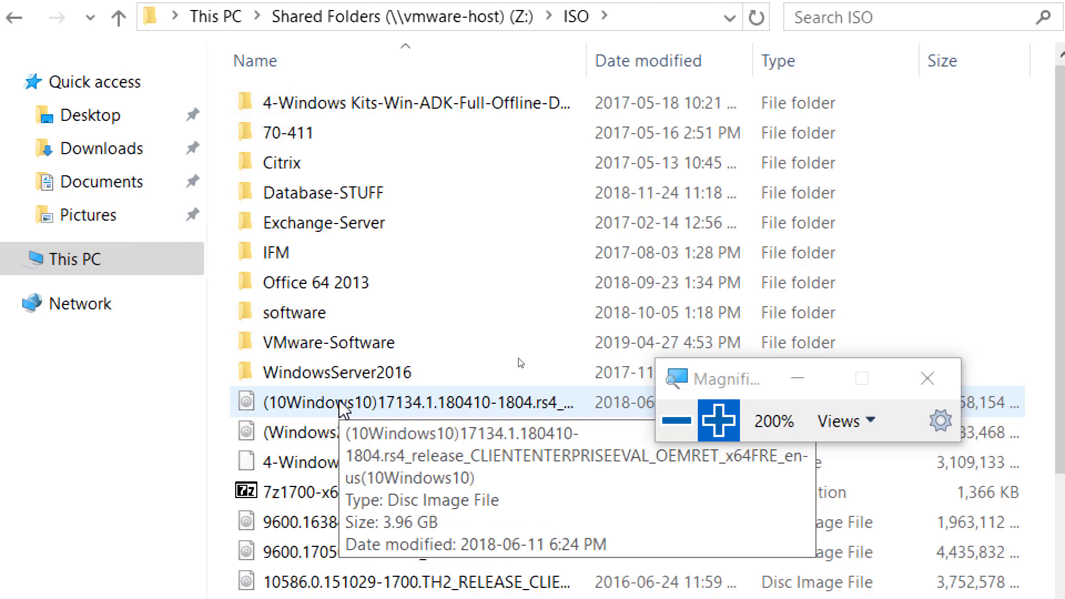
left_click(675, 435)
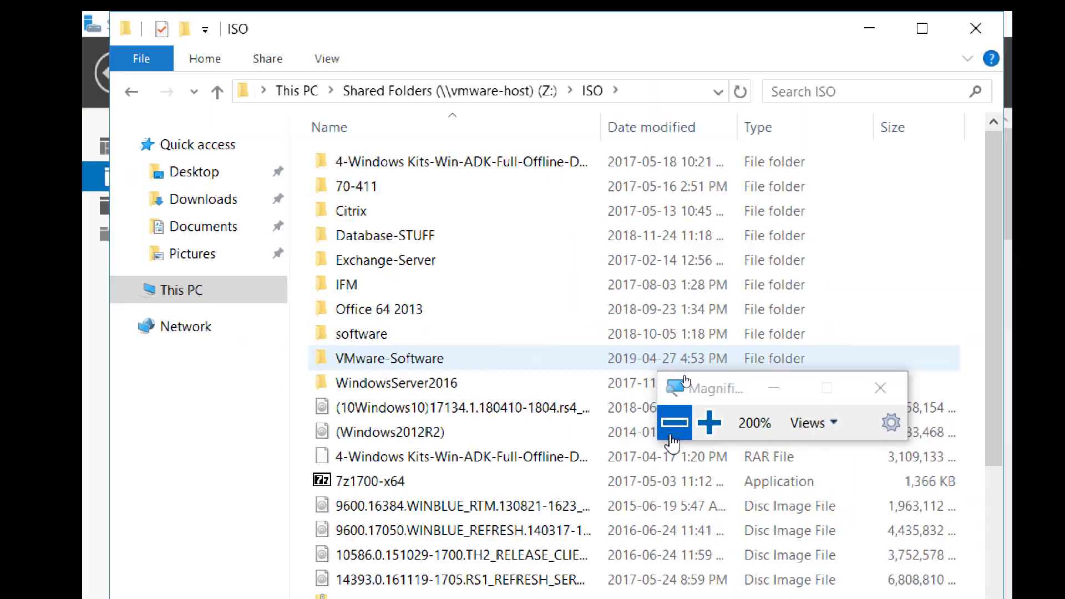
left_click(674, 437)
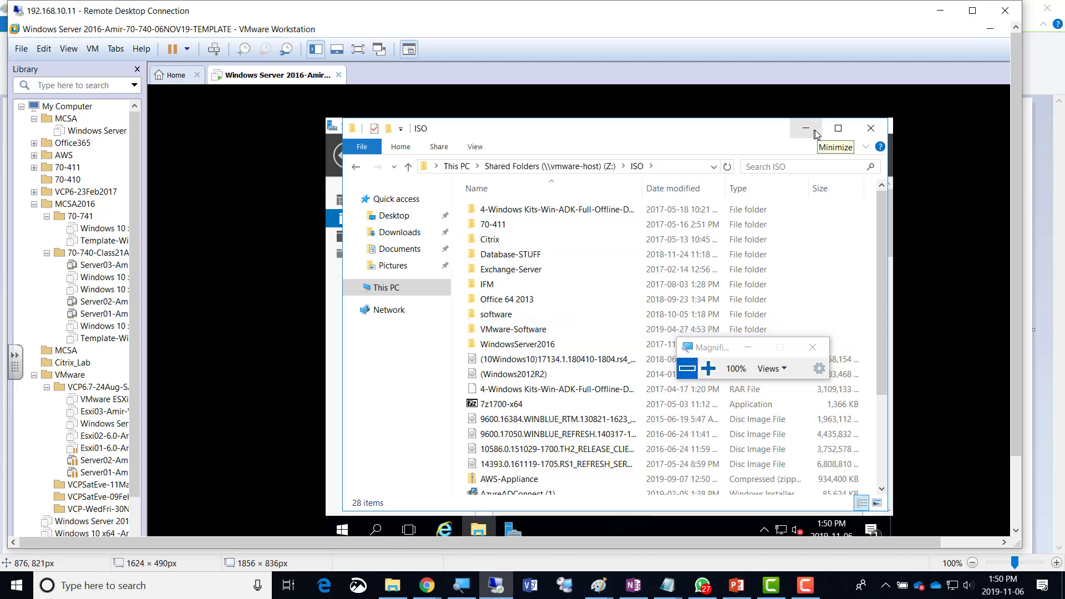
Close the guest's ISO File Explorer window, bringing Server Manager's Local Server page back to front.
left_click(869, 137)
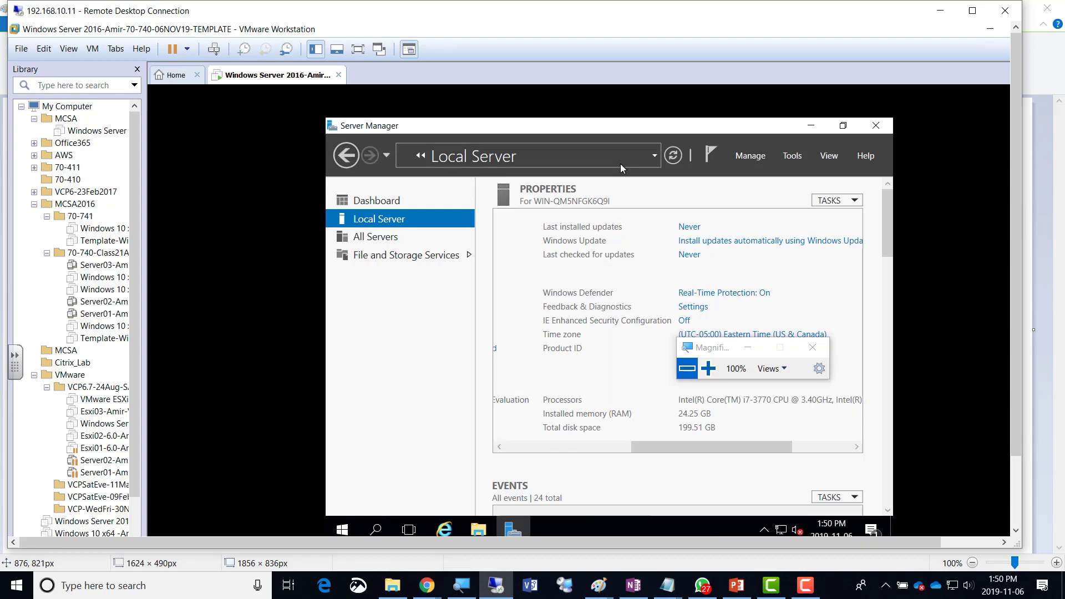
left_click(710, 369)
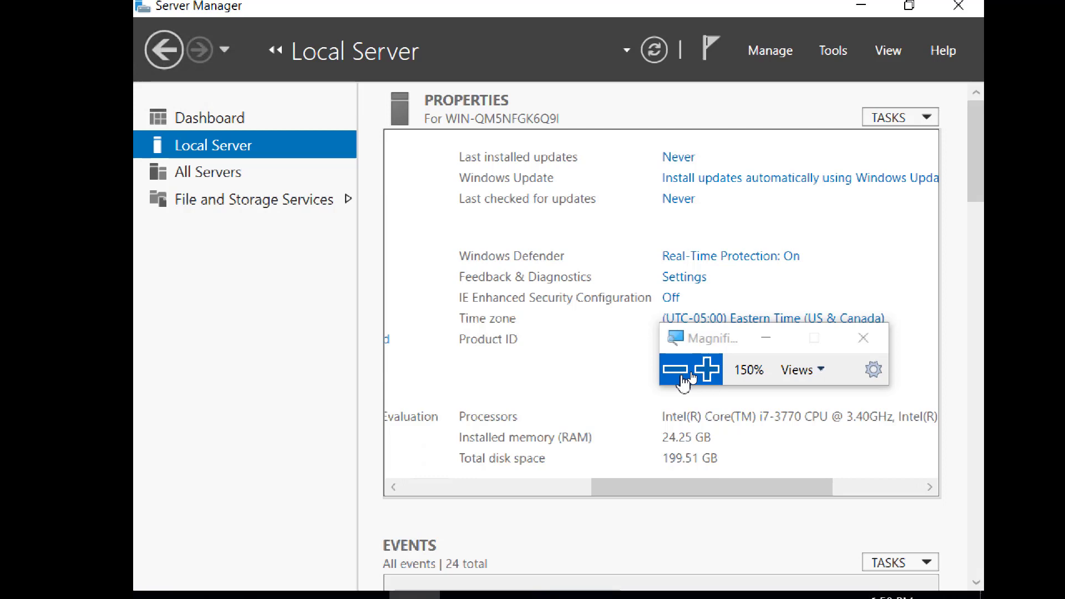
left_click(681, 375)
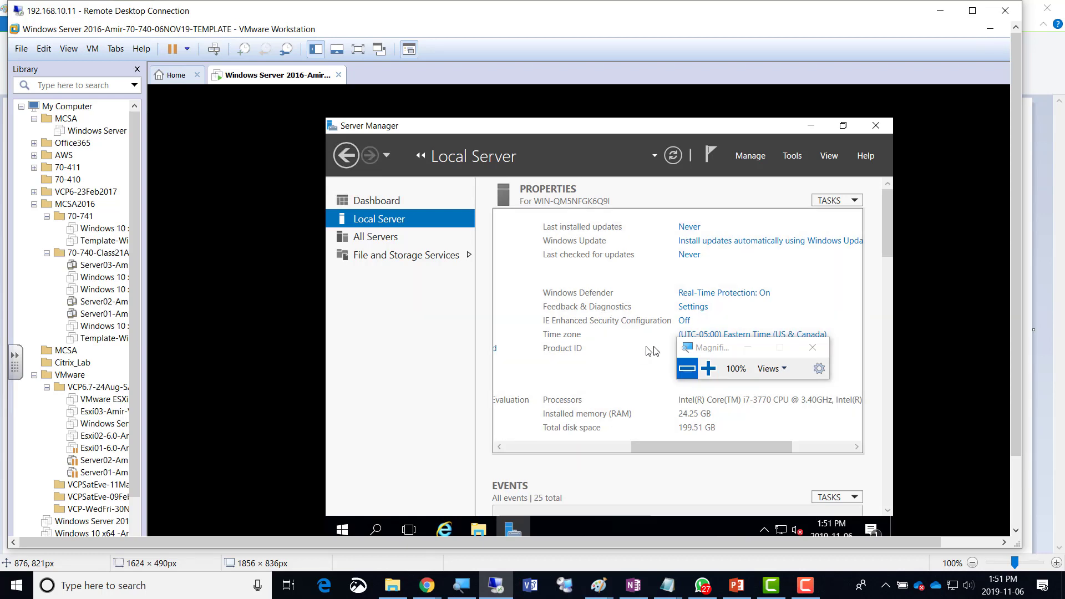
Adjust the guest's Magnifier zoom while bringing up and dismissing the Start shortcuts menu.
left_click(711, 369)
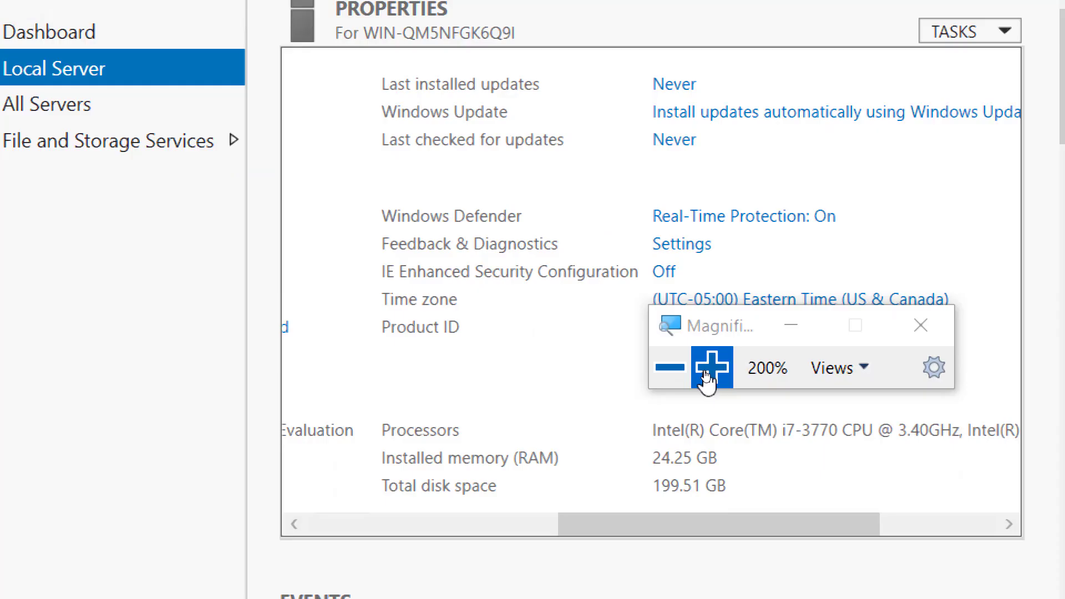
left_click(707, 379)
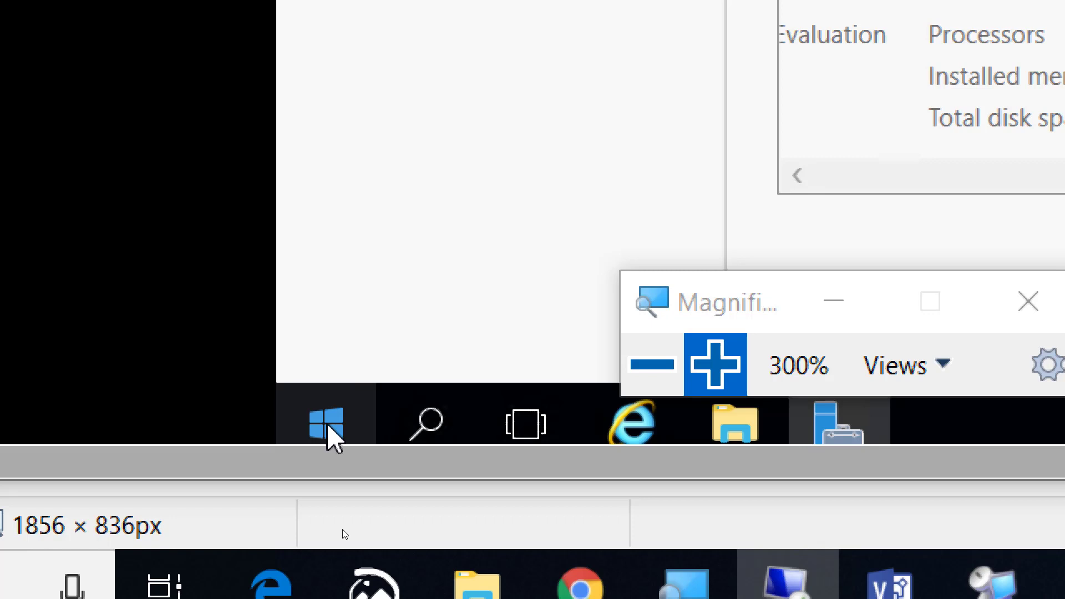
right_click(327, 426)
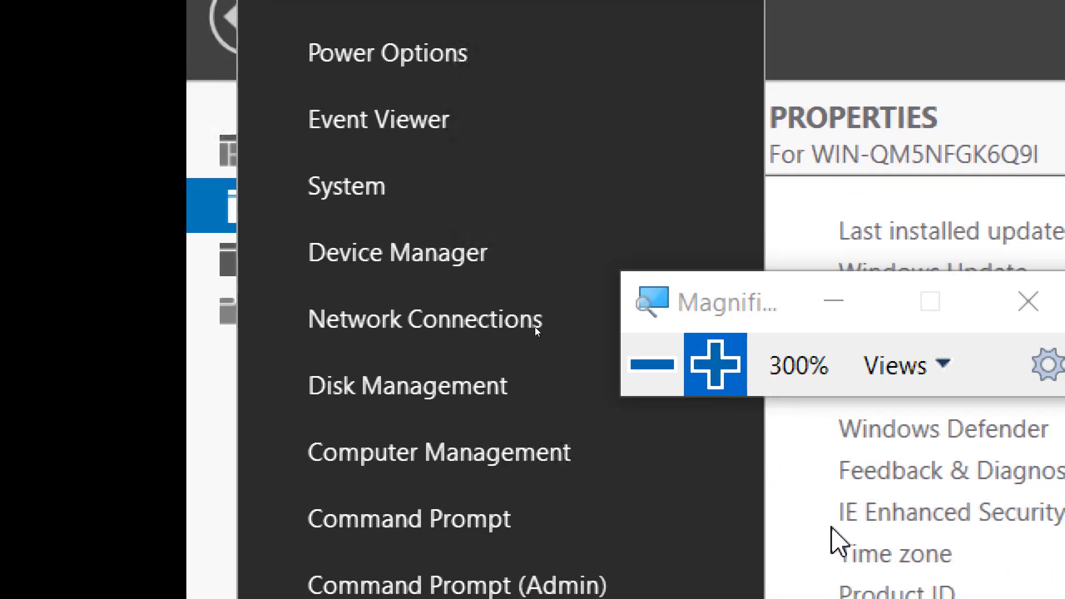
left_click(644, 376)
left_click(645, 388)
left_click(645, 388)
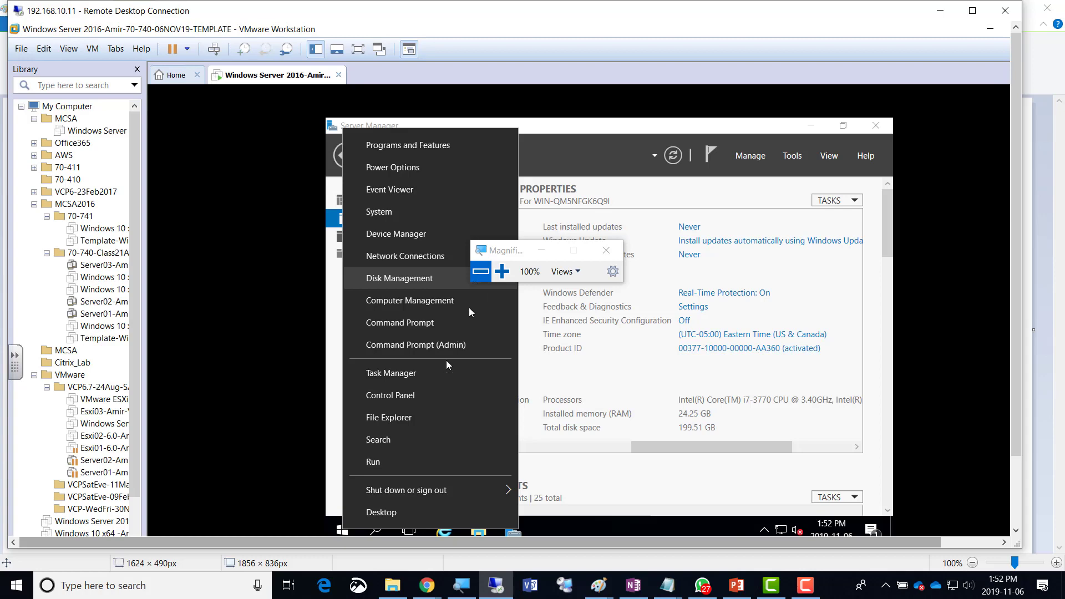
left_click(339, 437)
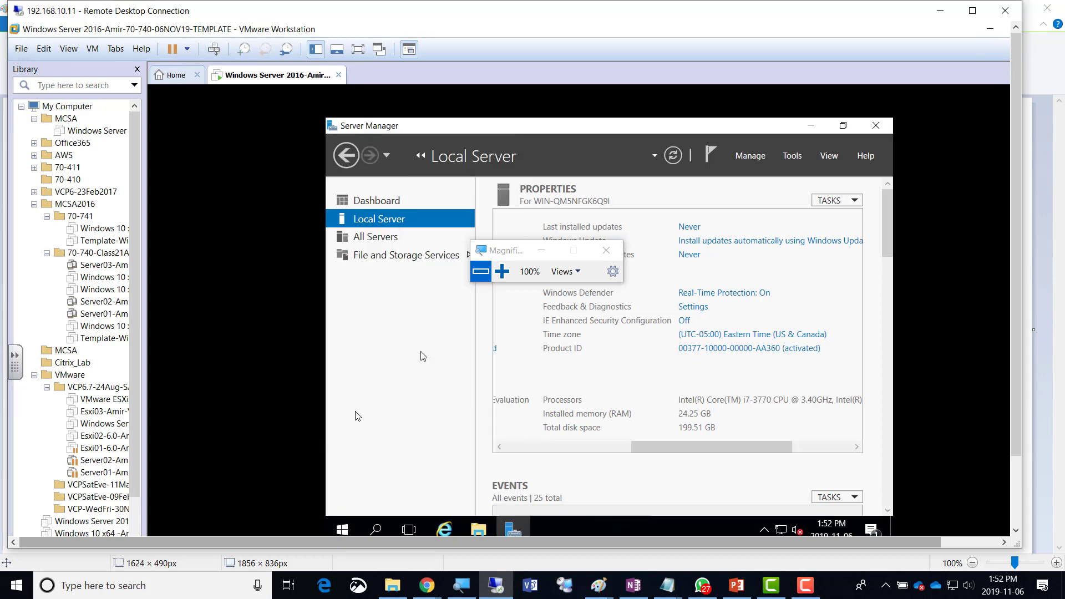
left_click(502, 271)
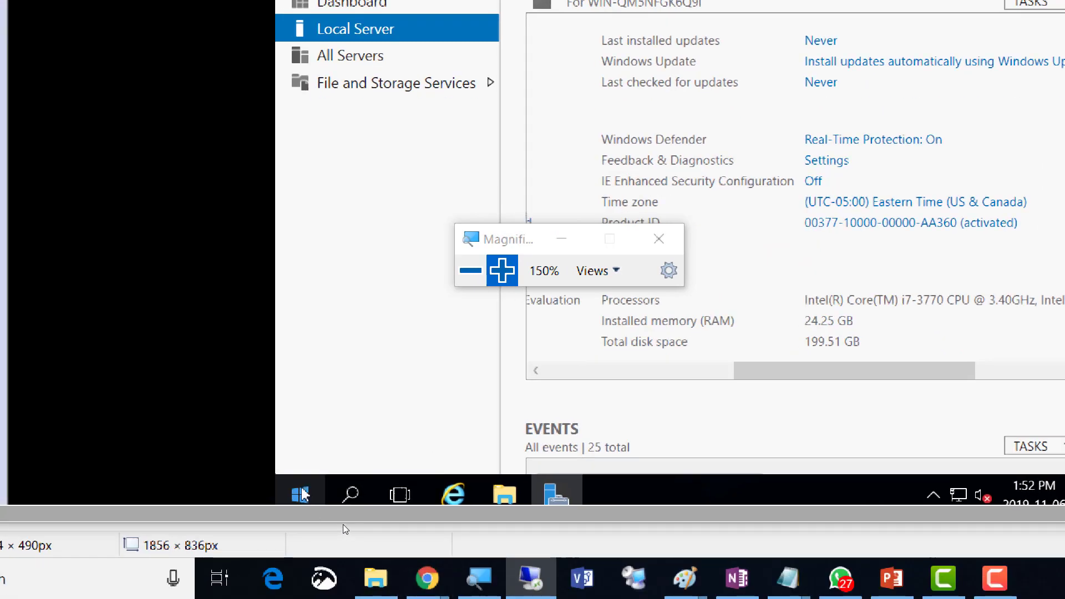
Open Power Options from the Start shortcuts menu and select the High performance plan.
right_click(304, 499)
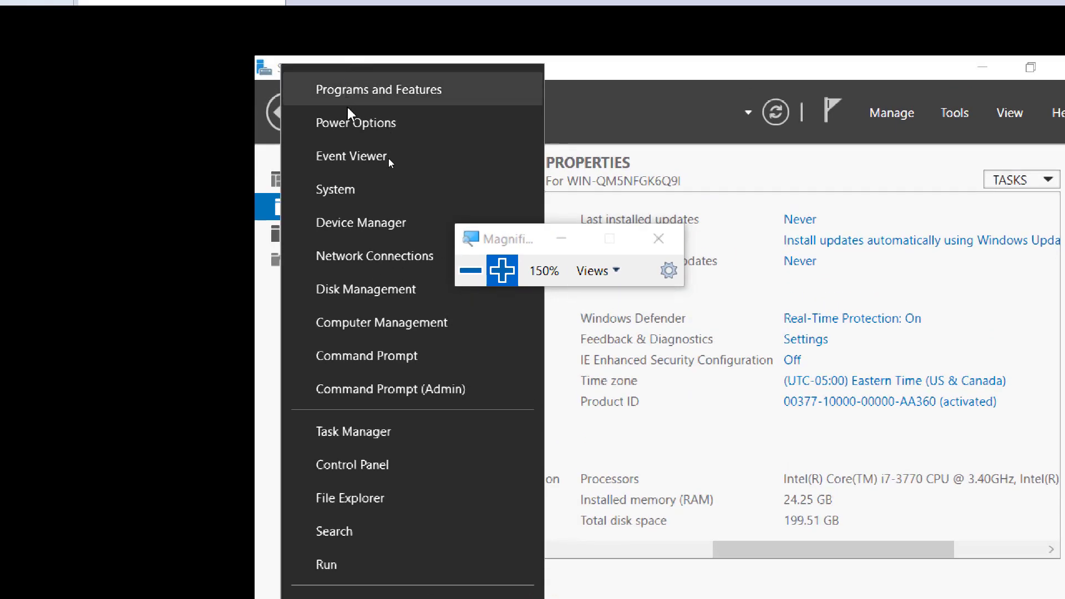
left_click(380, 123)
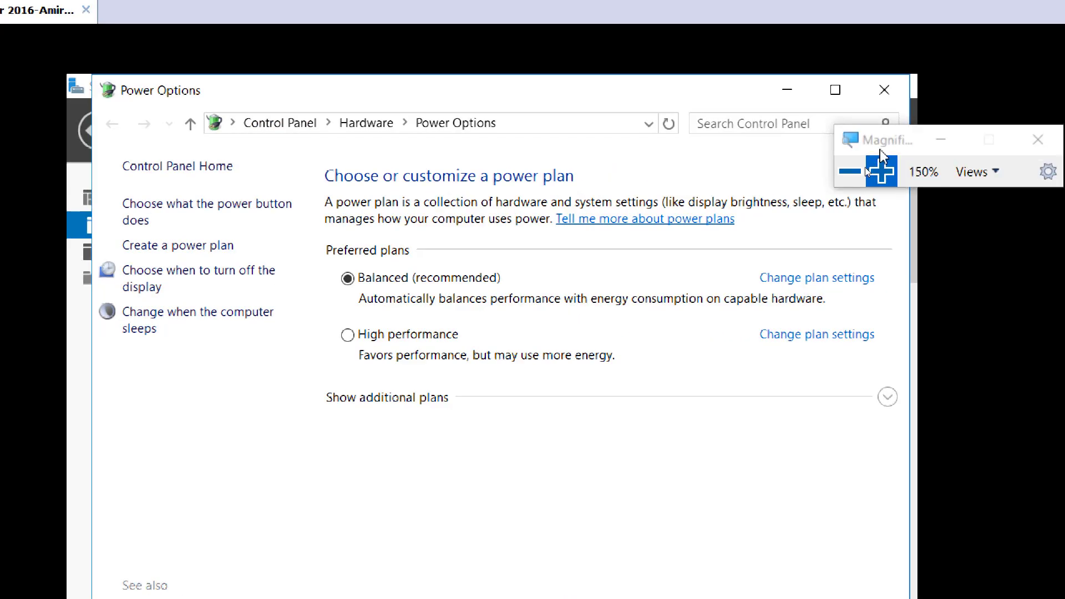
left_click(1031, 179)
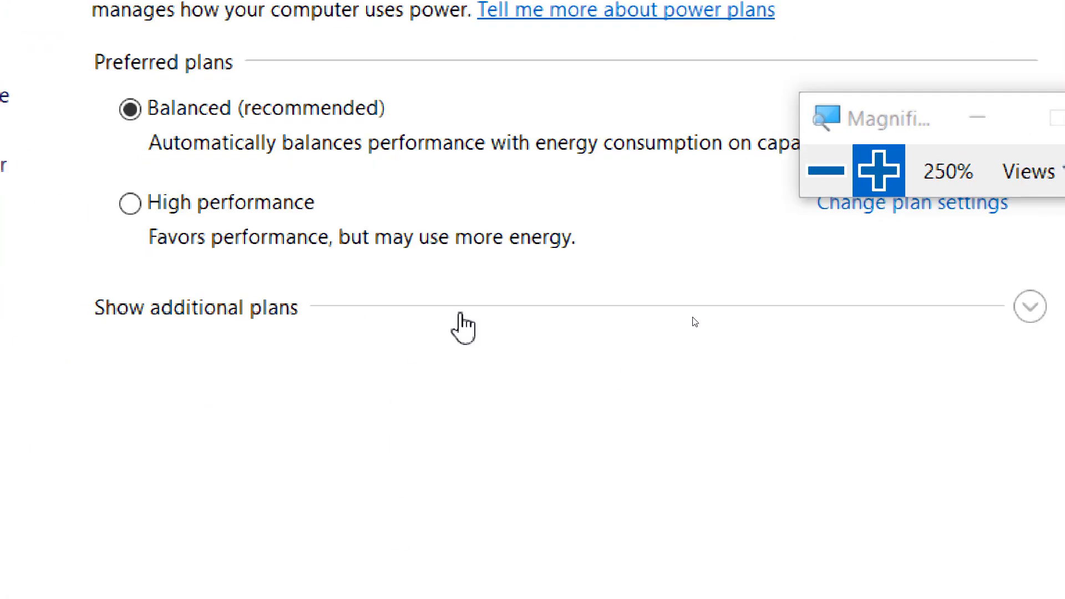
left_click_drag(852, 116, 836, 48)
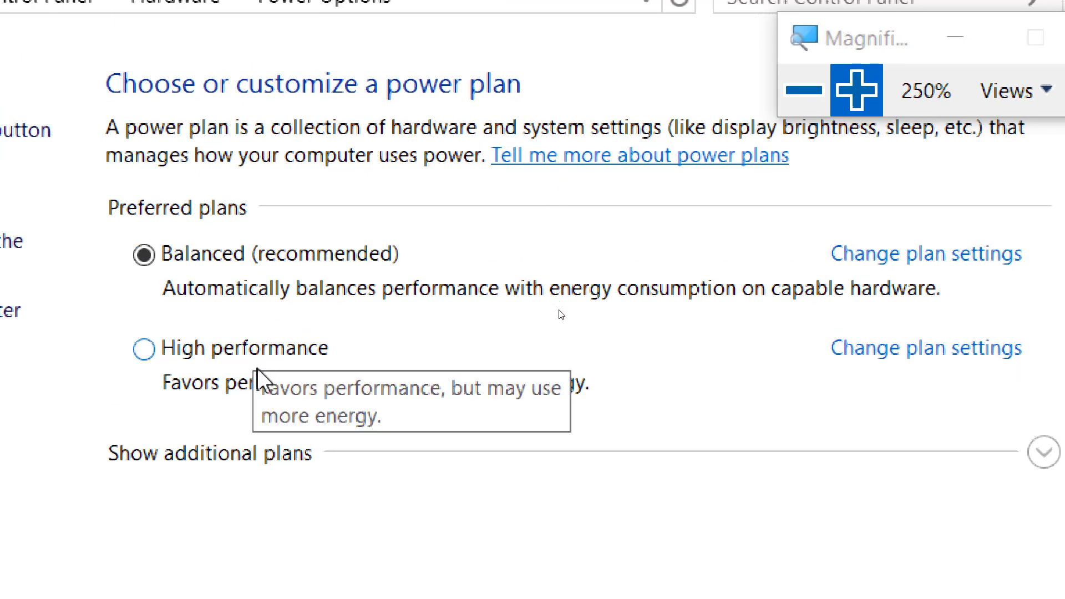
left_click(244, 351)
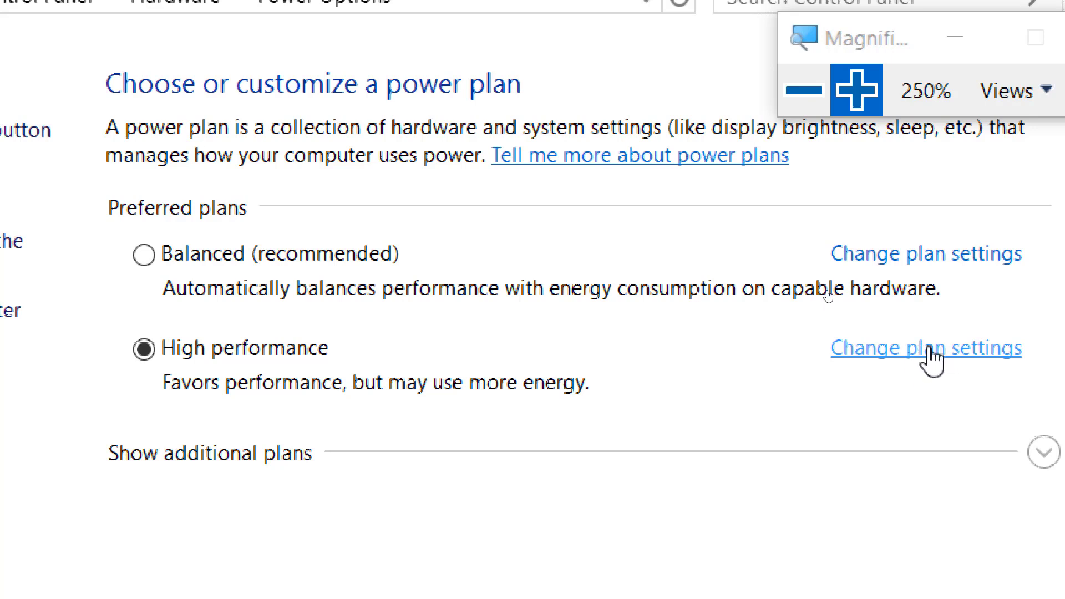
Set the High performance plan to never turn off the display, save it, and close Power Options.
left_click(928, 349)
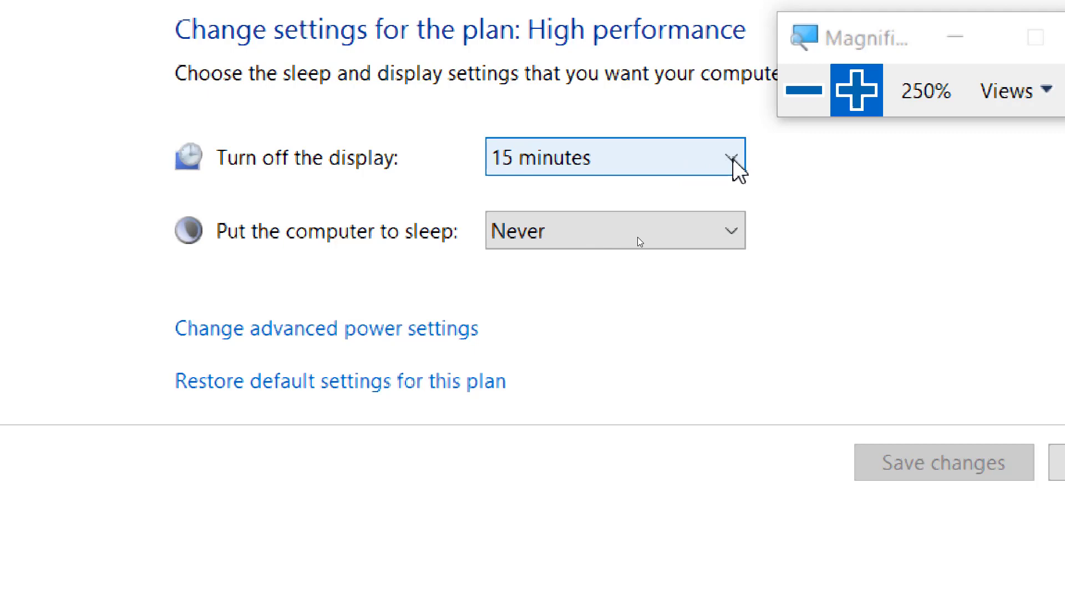
left_click(732, 158)
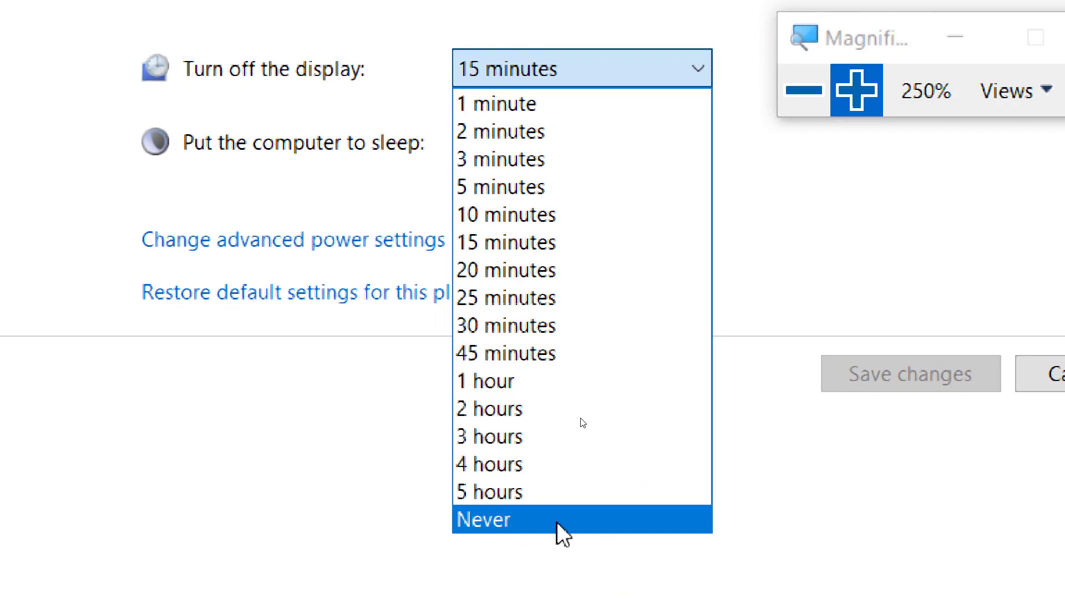
left_click(571, 523)
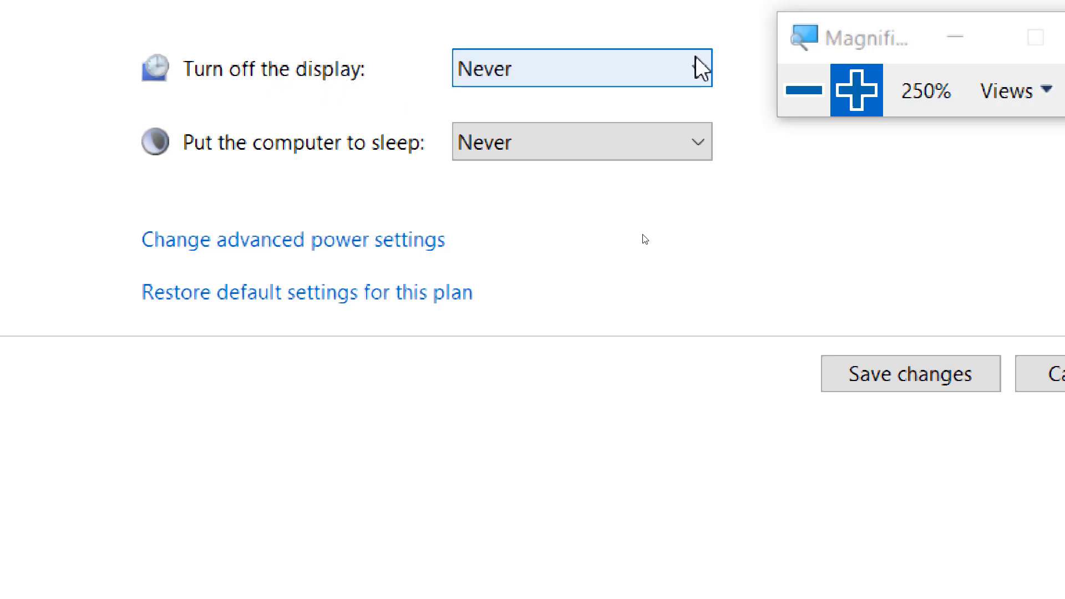
left_click(804, 103)
left_click(804, 103)
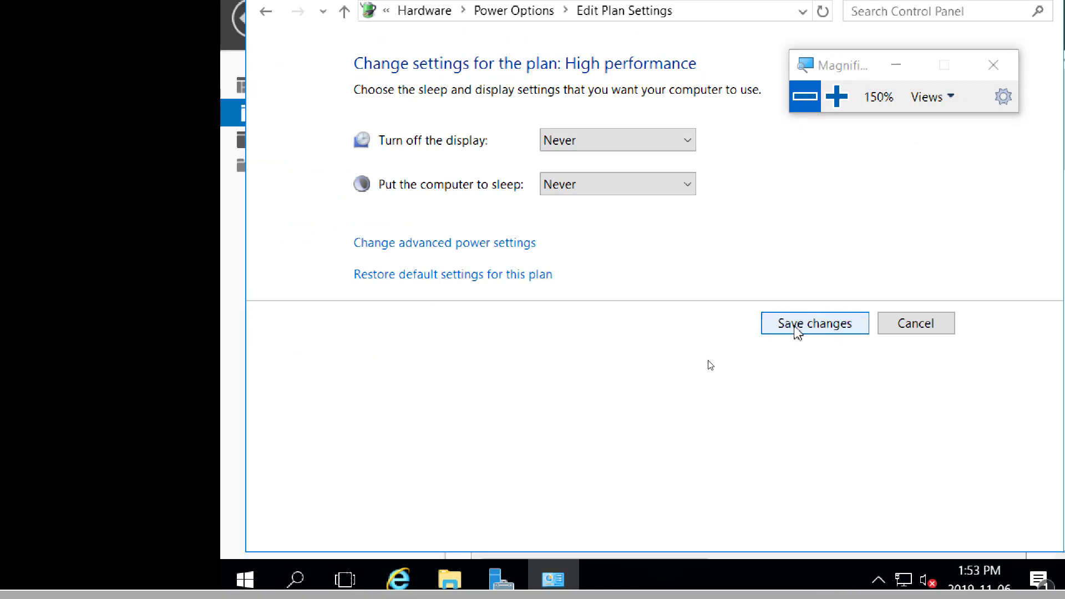
left_click(797, 327)
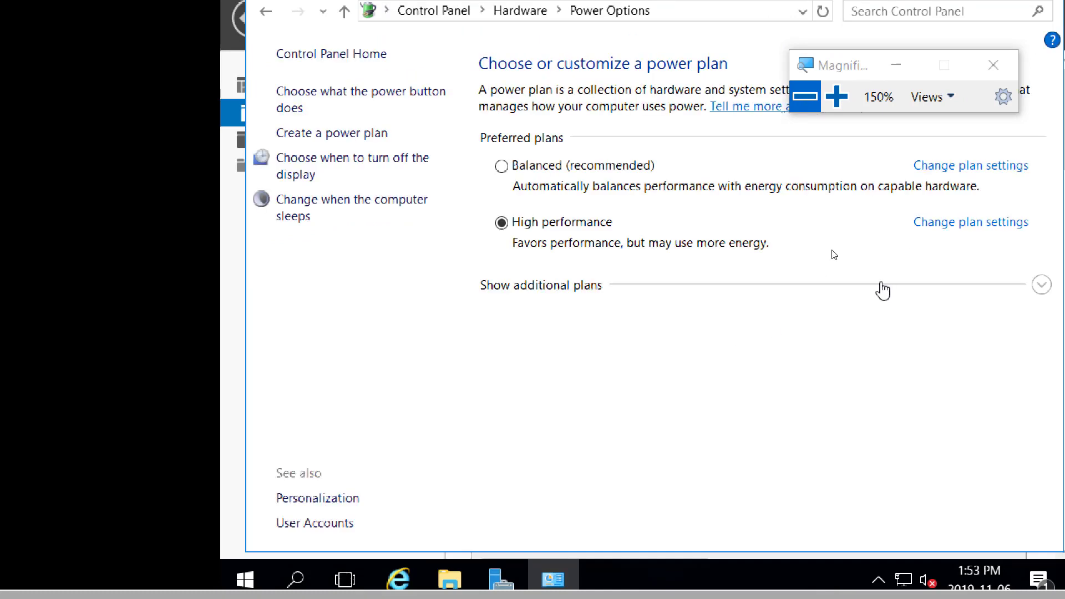
left_click_drag(868, 77, 694, 22)
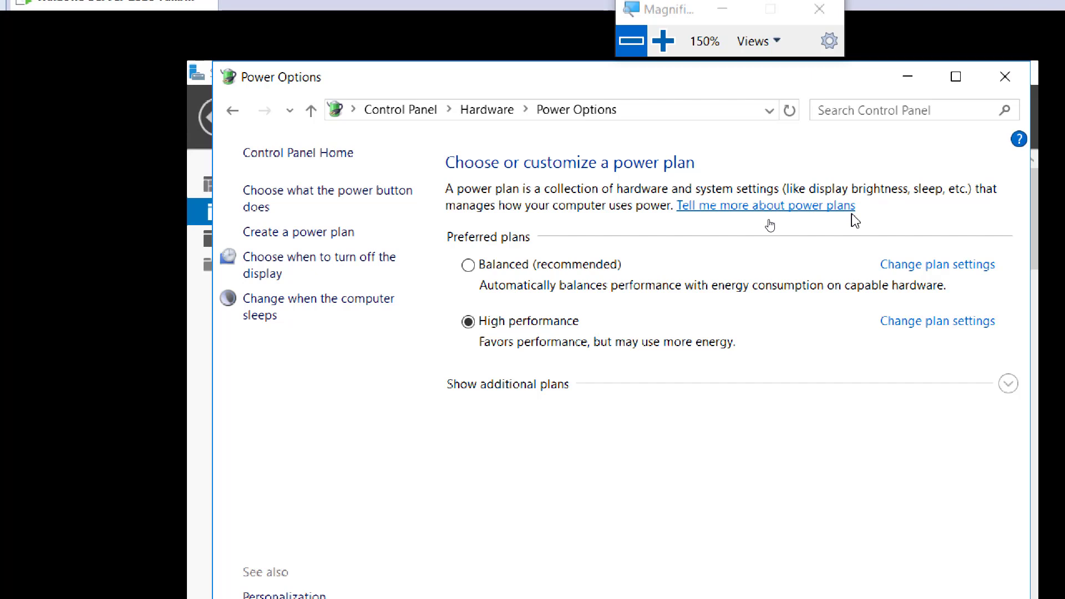
left_click(1005, 76)
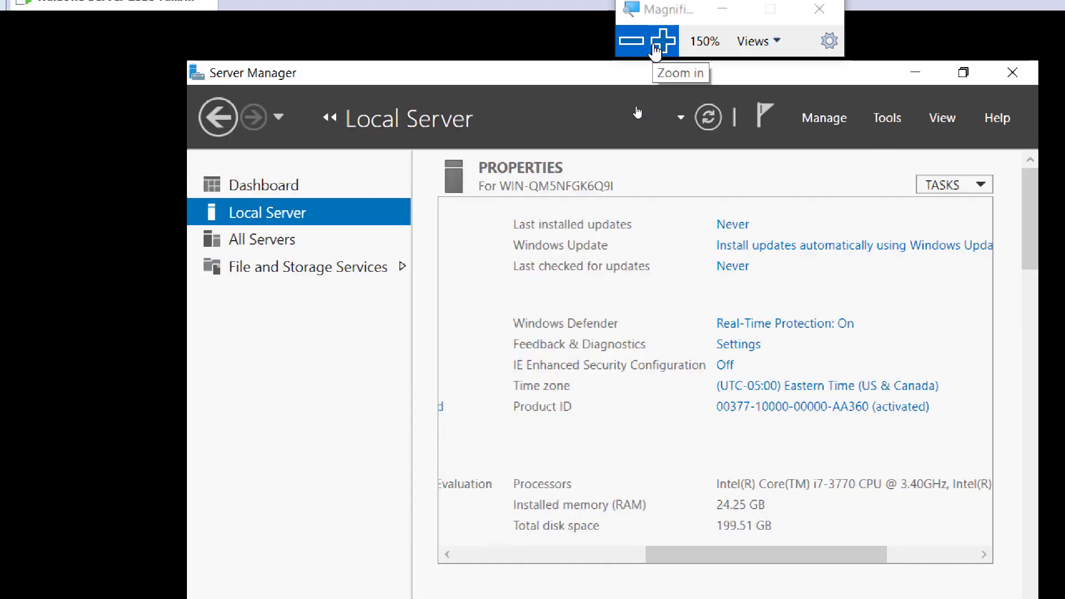
left_click(631, 41)
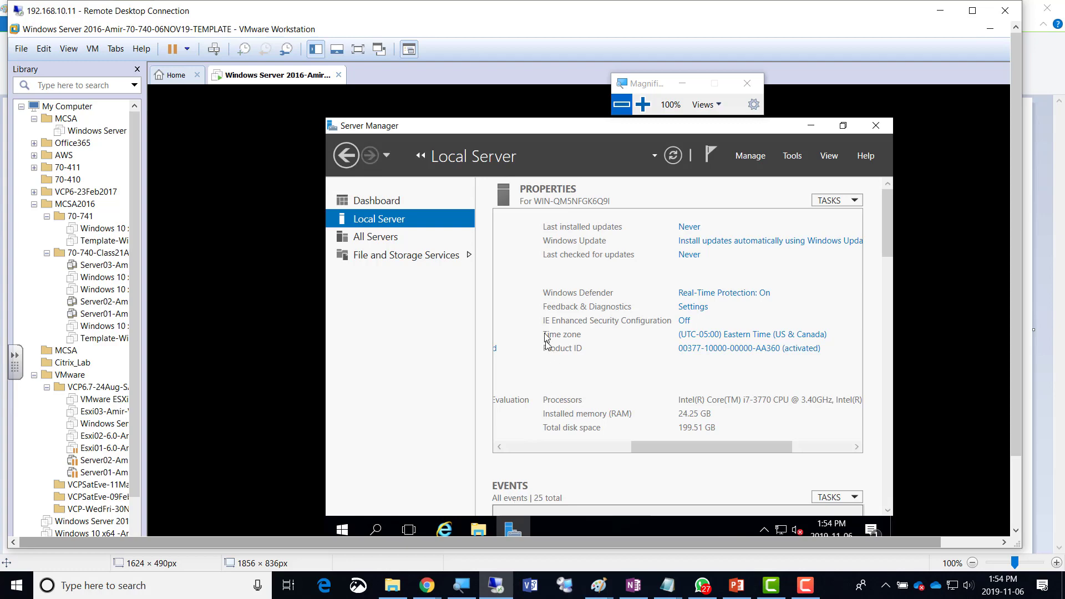
left_click(643, 104)
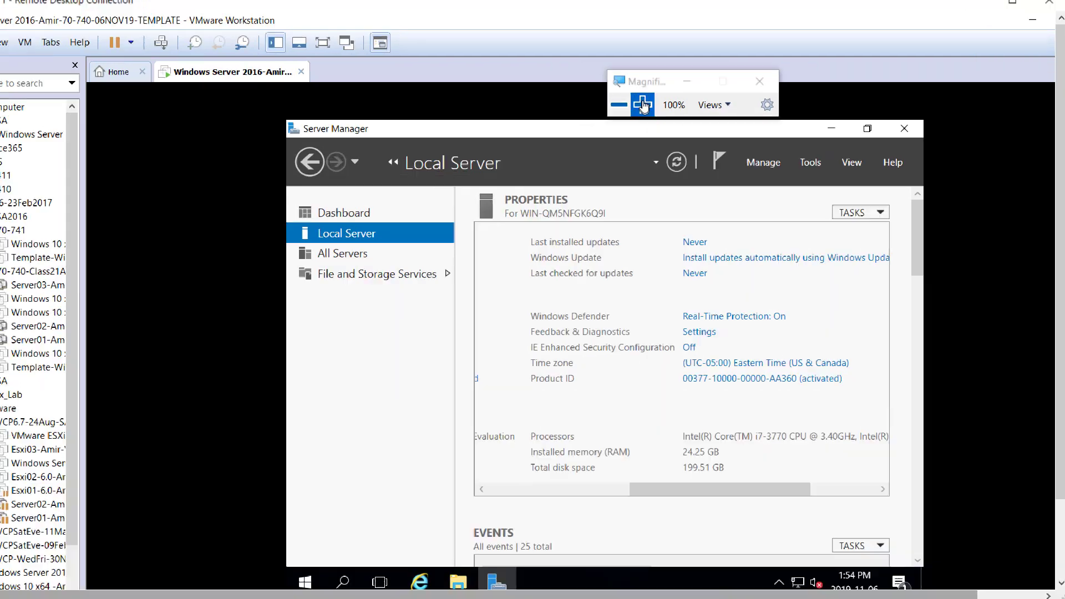
double_click(647, 108)
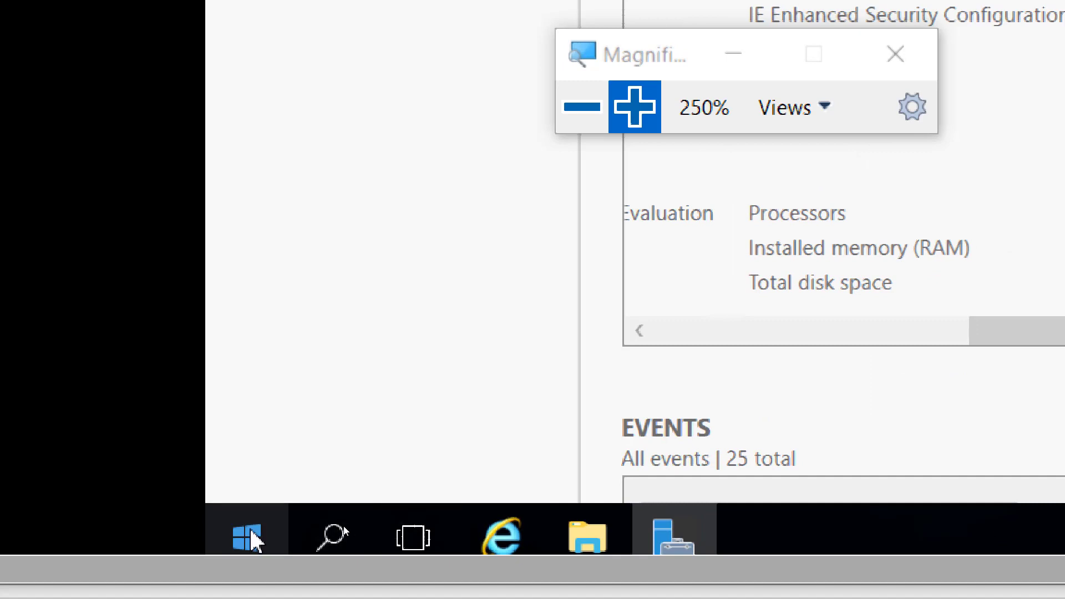
Enter 'sysprep' in the Run box to open the C:\Windows\System32\Sysprep folder.
right_click(248, 538)
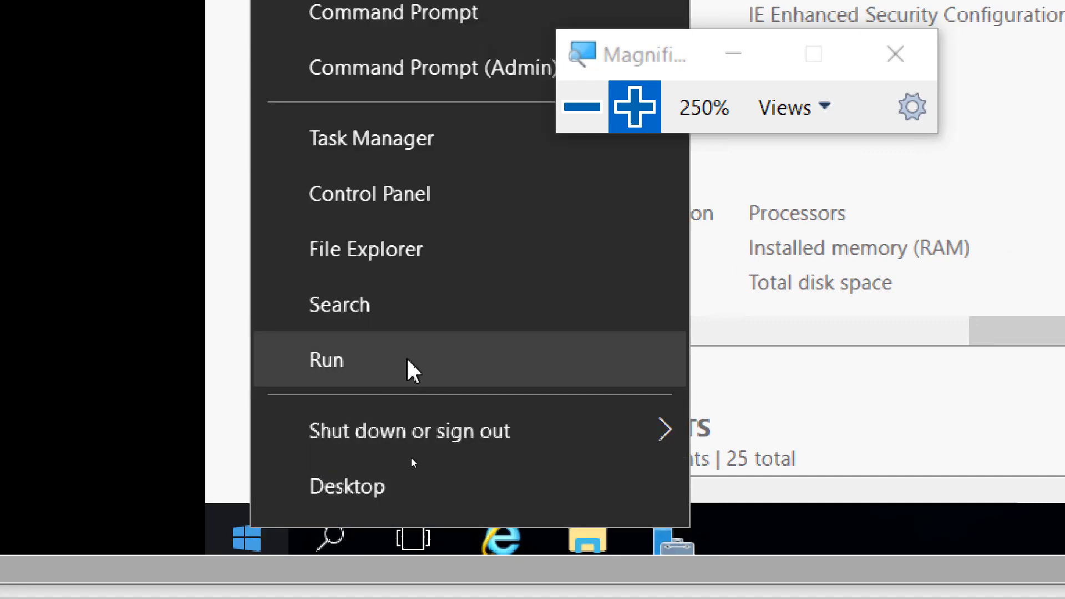
left_click(403, 362)
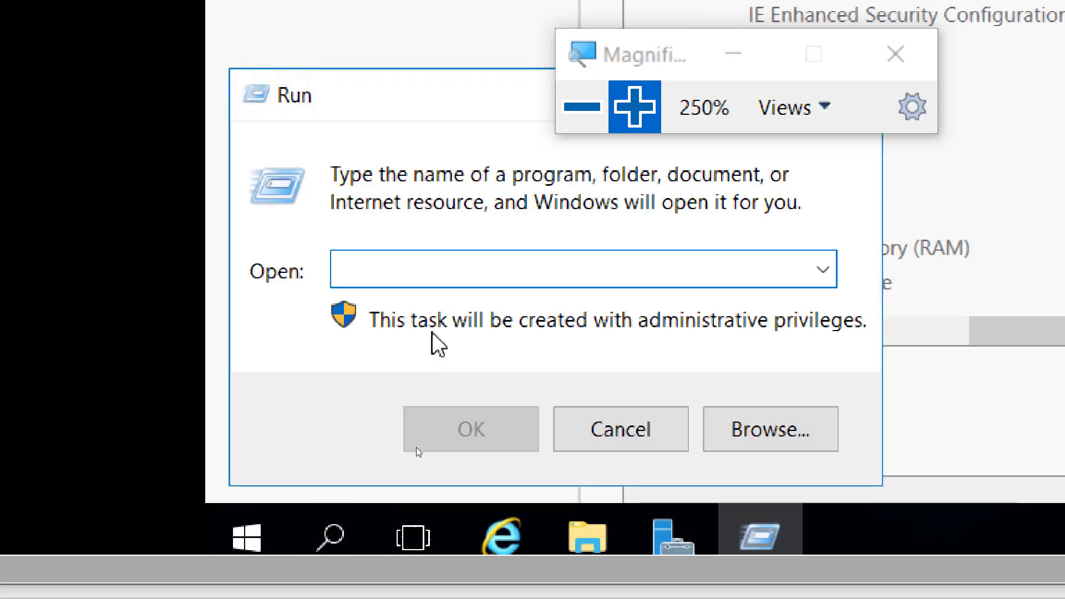
type("sysprep")
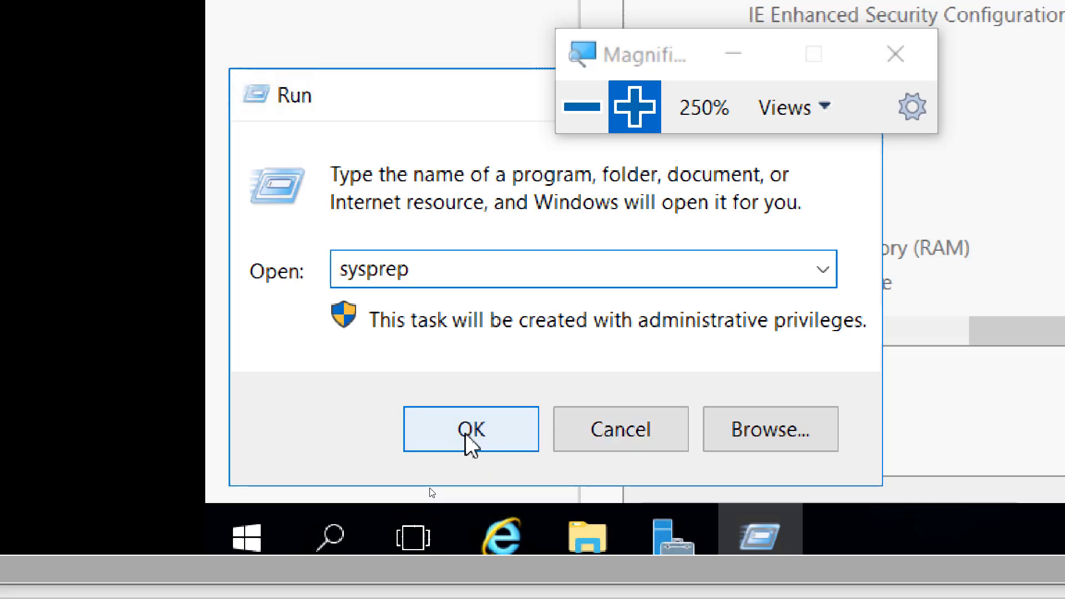
left_click(468, 435)
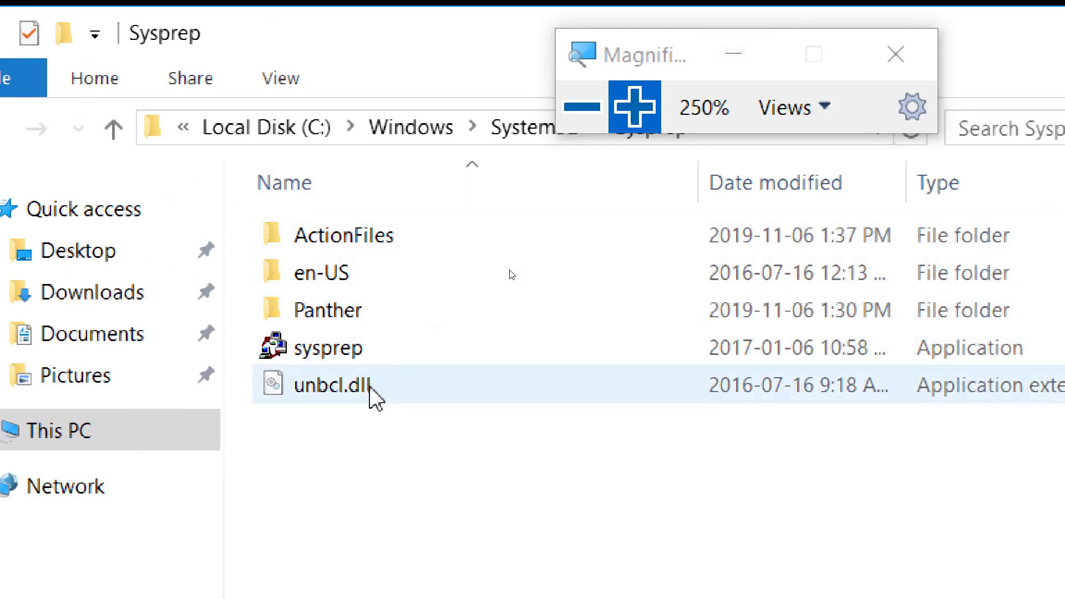
Launch sysprep.exe to bring up System Preparation Tool 3.14.
mouse_move(328, 347)
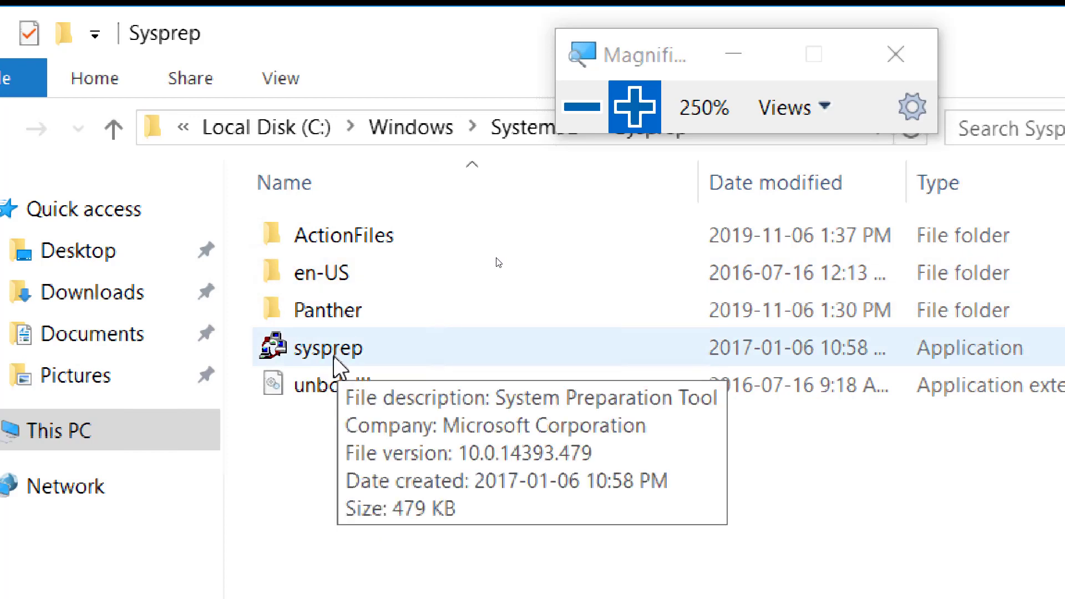
double_click(327, 358)
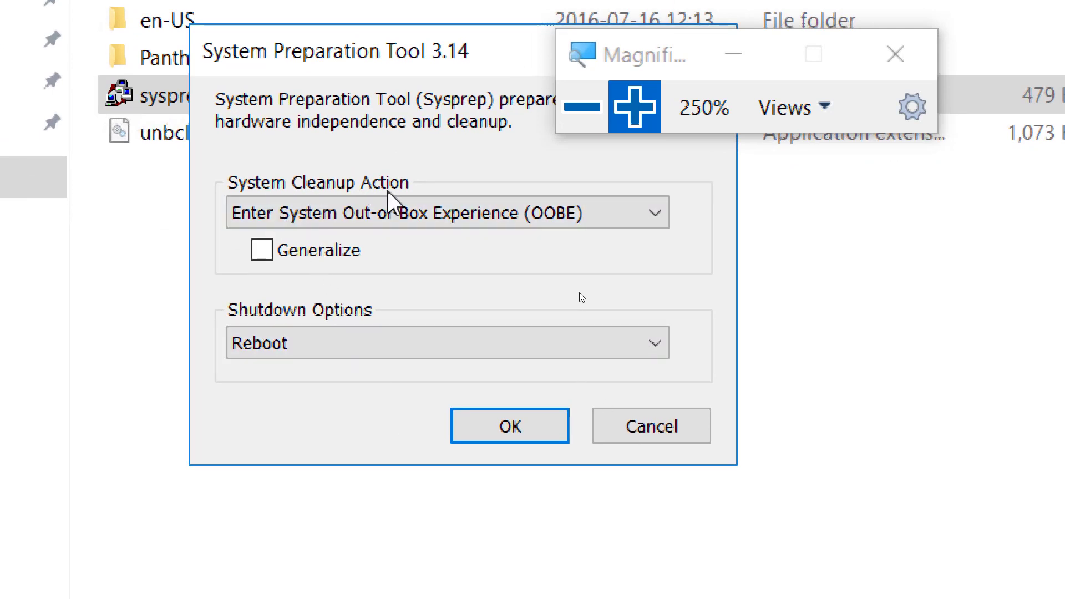
Tick Generalize and expand the Shutdown Options dropdown.
left_click(275, 261)
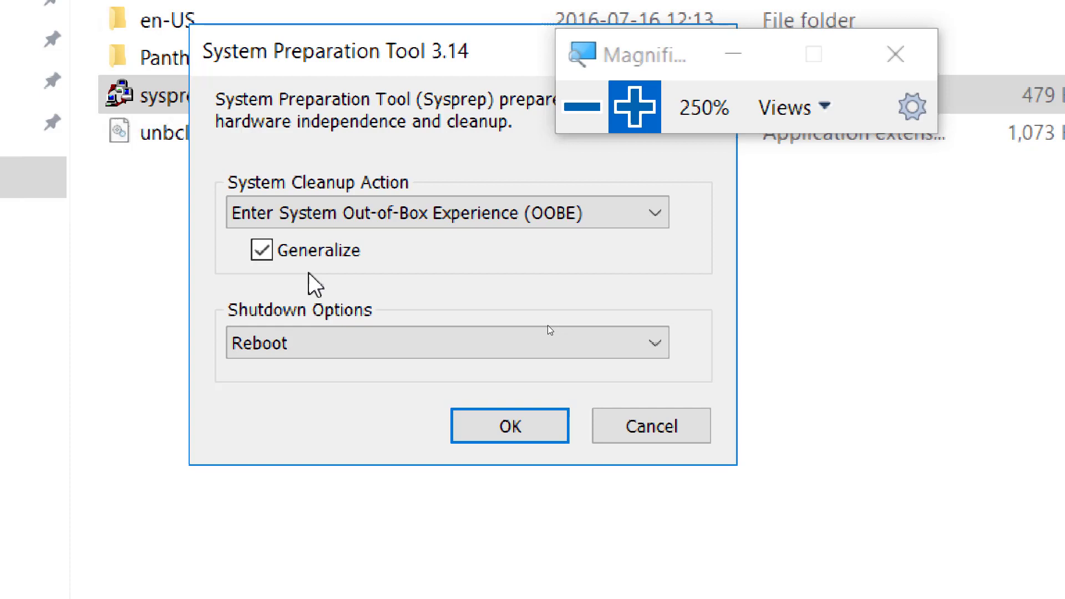
left_click(346, 347)
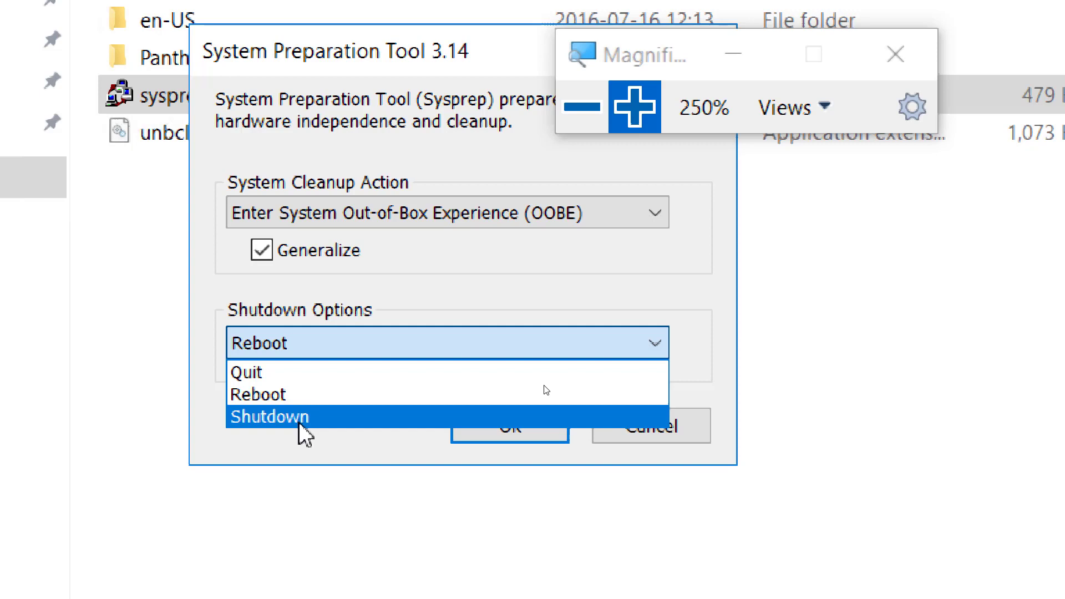
Choose Shutdown as the shutdown option, keeping OOBE and Generalize selected.
left_click(300, 425)
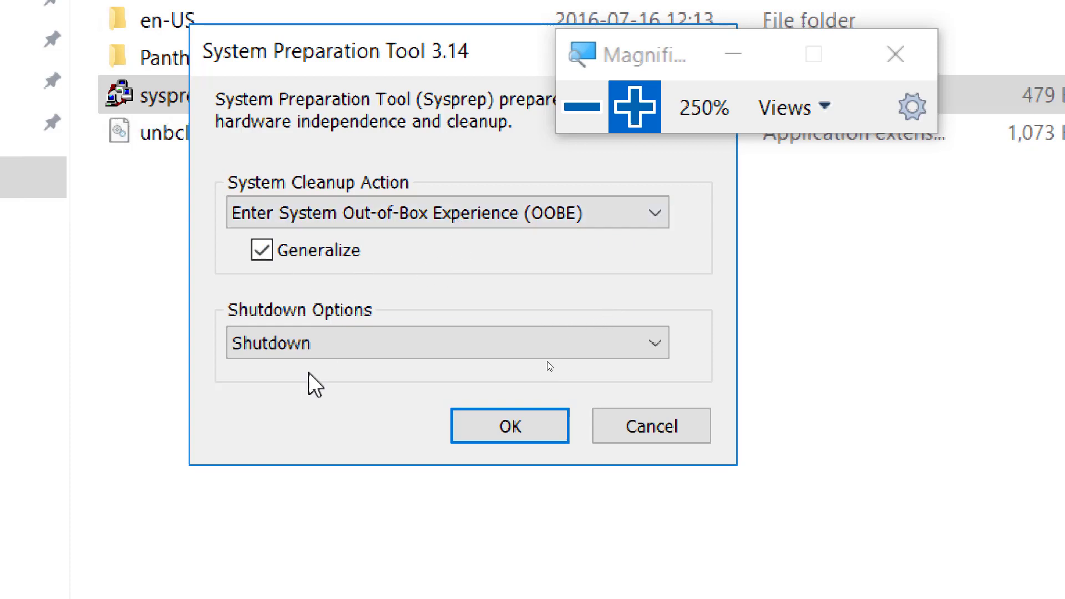
left_click(580, 109)
left_click(579, 108)
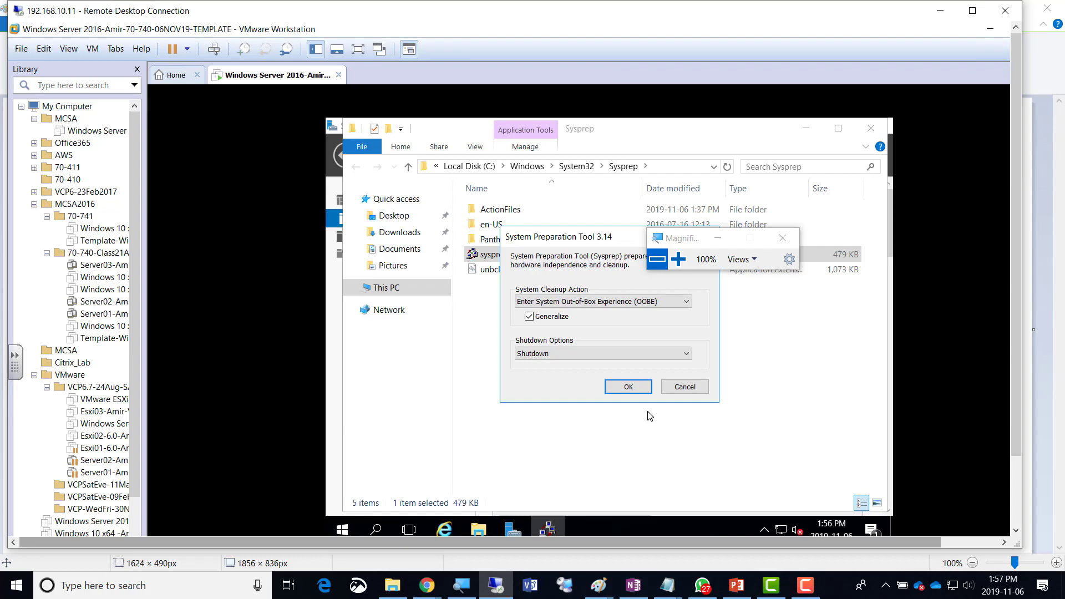
left_click(679, 259)
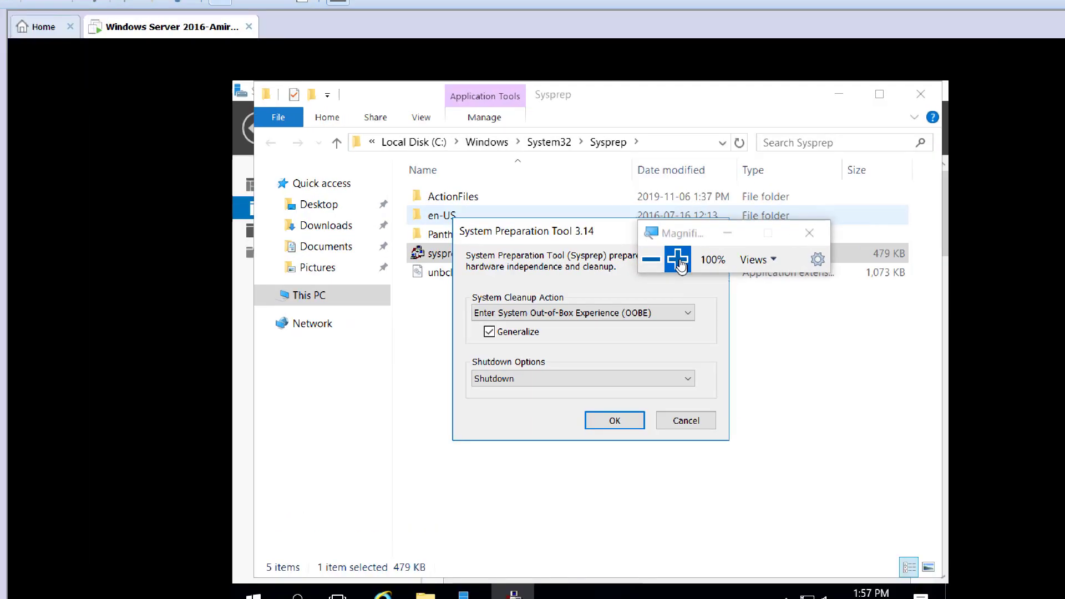
left_click(679, 259)
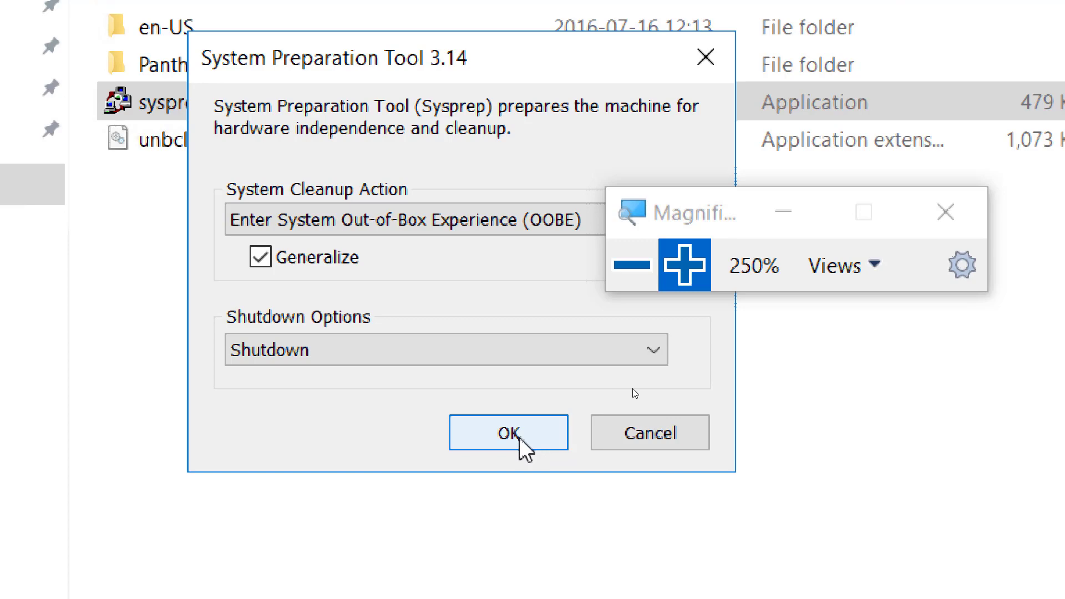
Run Sysprep with OOBE, Generalize and Shutdown, letting it power off the VM.
left_click(521, 441)
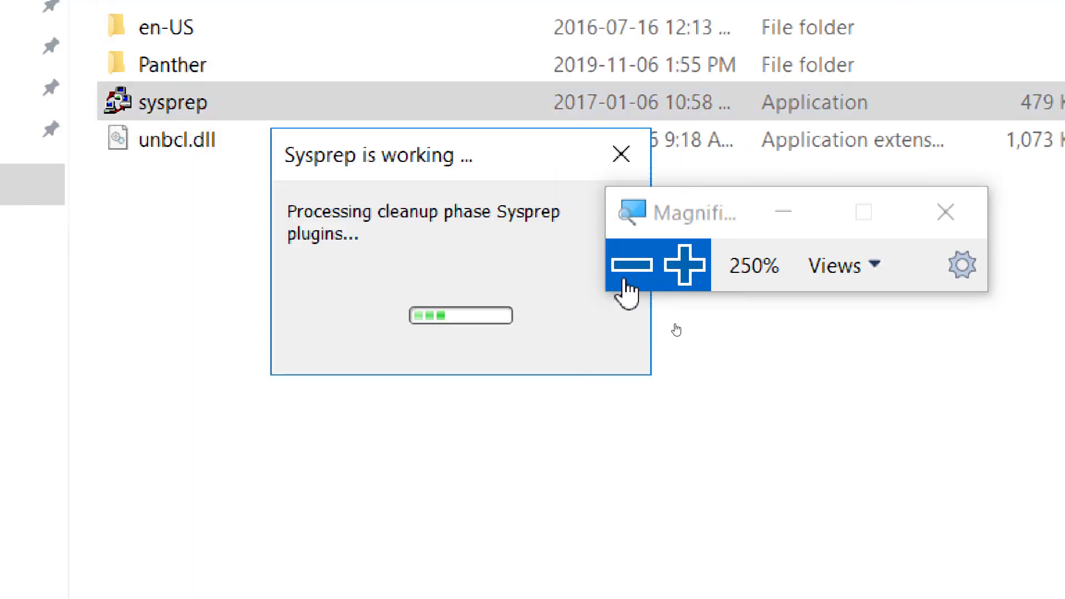
left_click(628, 275)
left_click(628, 275)
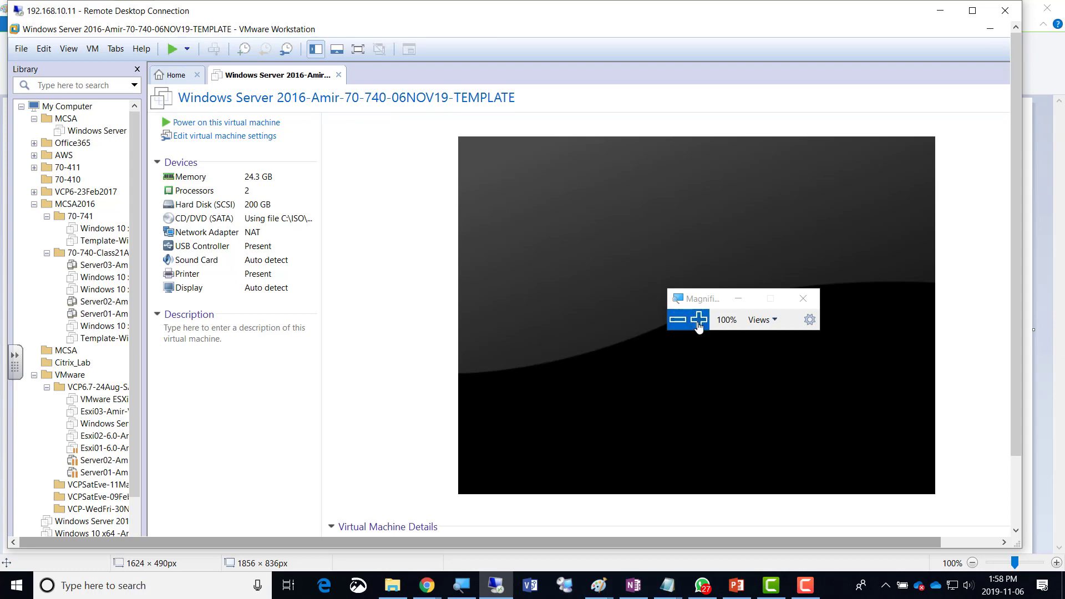
Open the VM's Memory device settings and drag the memory slider down to 4 MB.
left_click(698, 321)
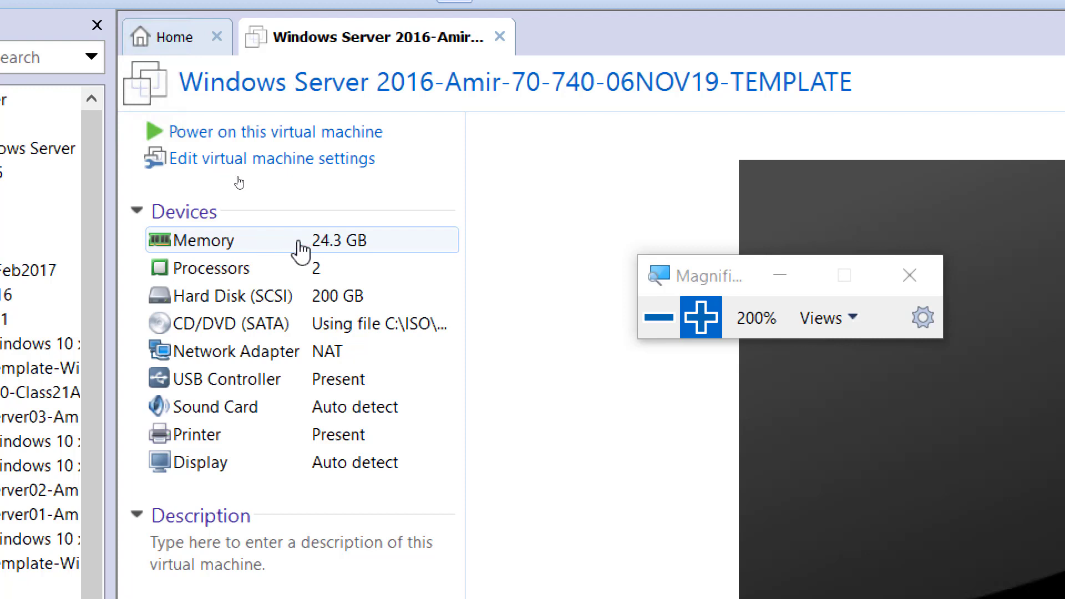
left_click(325, 244)
double_click(325, 244)
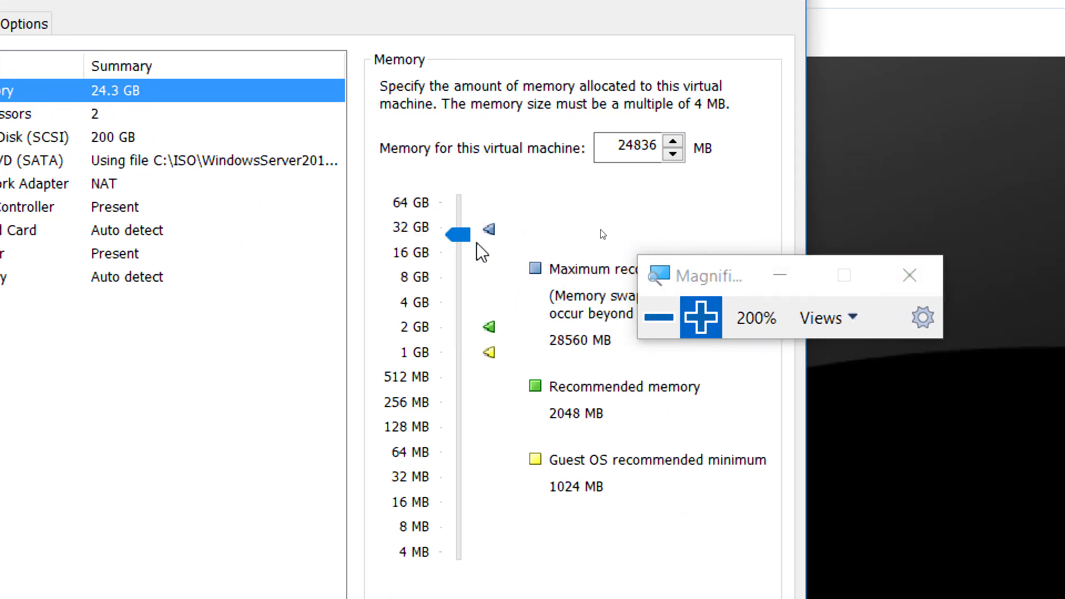
left_click(1010, 342)
left_click_drag(466, 244, 499, 571)
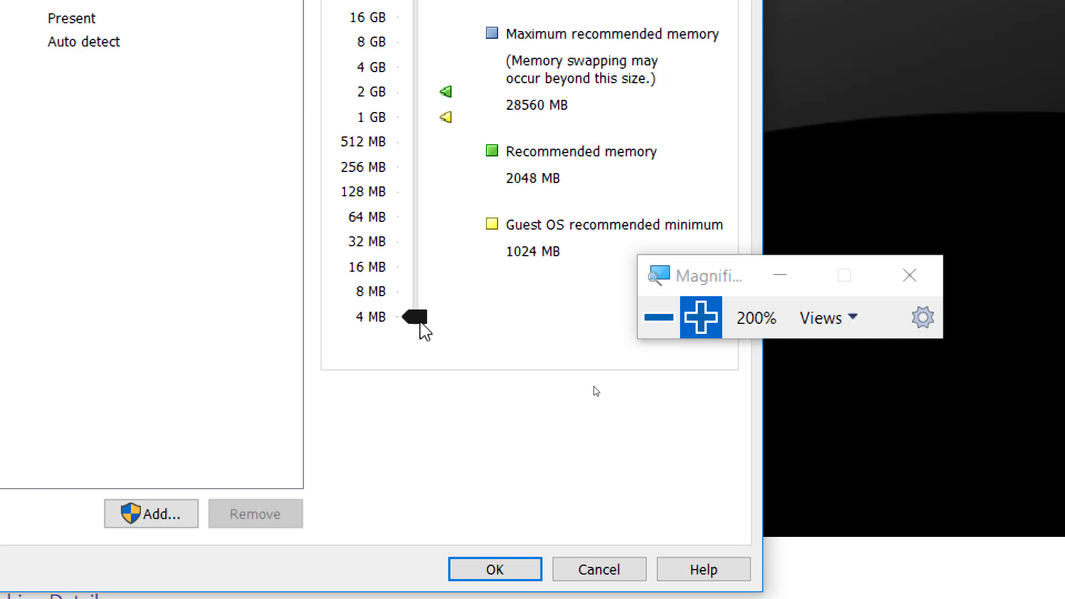
Save the 4 MB memory setting and close the Remote Desktop window.
left_click(461, 567)
left_click(659, 317)
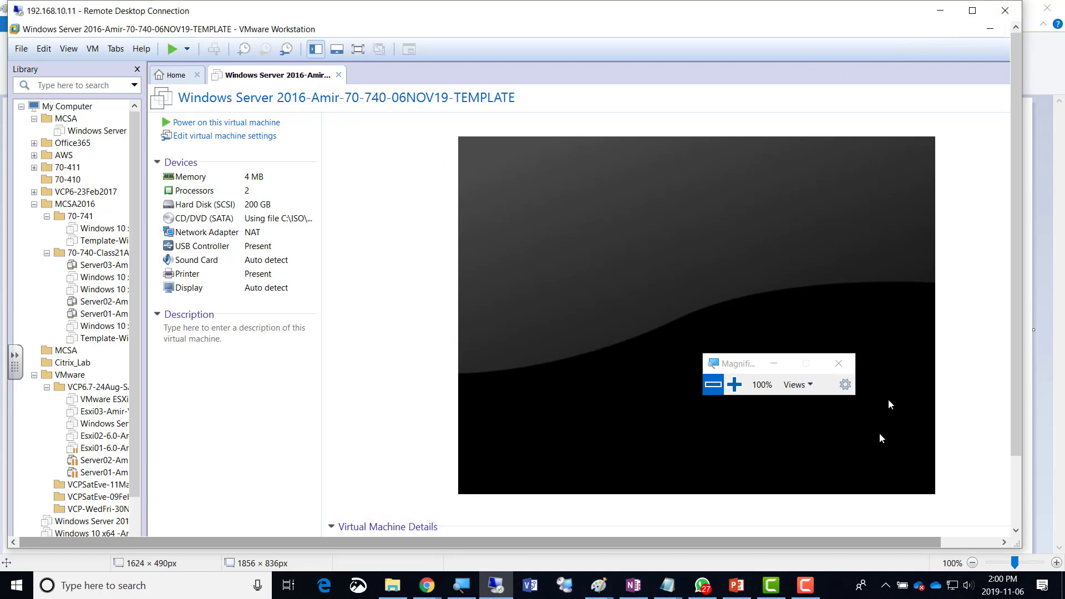
left_click(1002, 15)
Confirm the remote disconnect, dismiss the Win+X menu, and show Chrome's open windows.
left_click(552, 303)
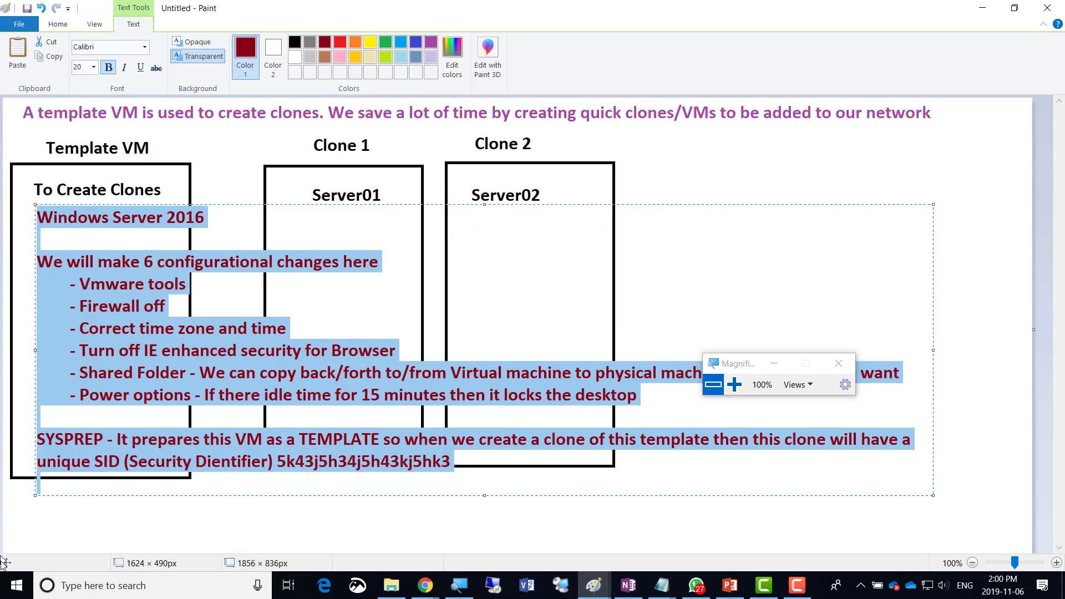
right_click(12, 587)
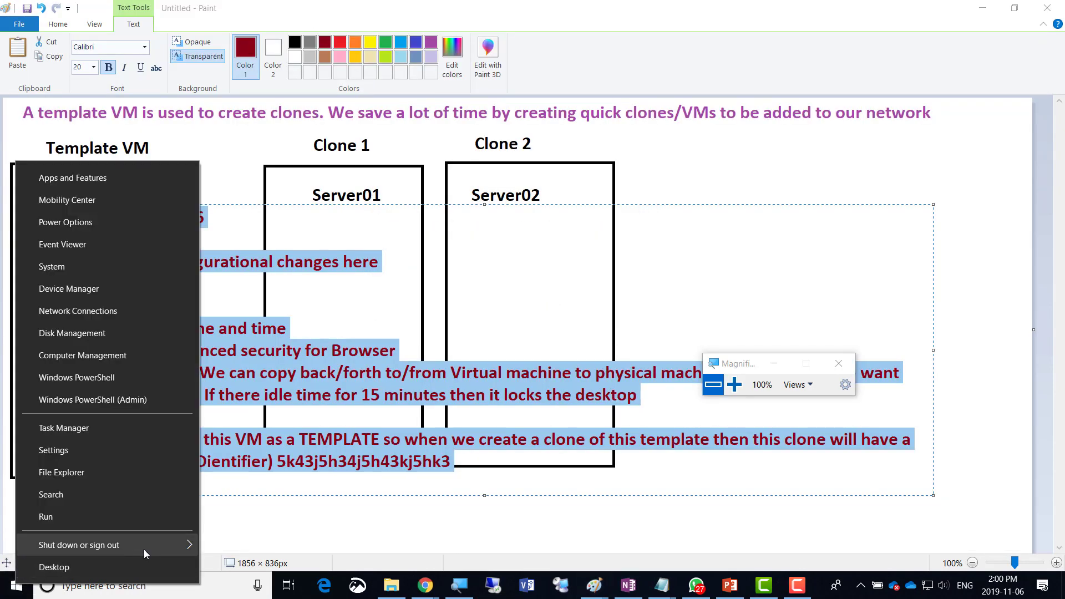
mouse_move(146, 554)
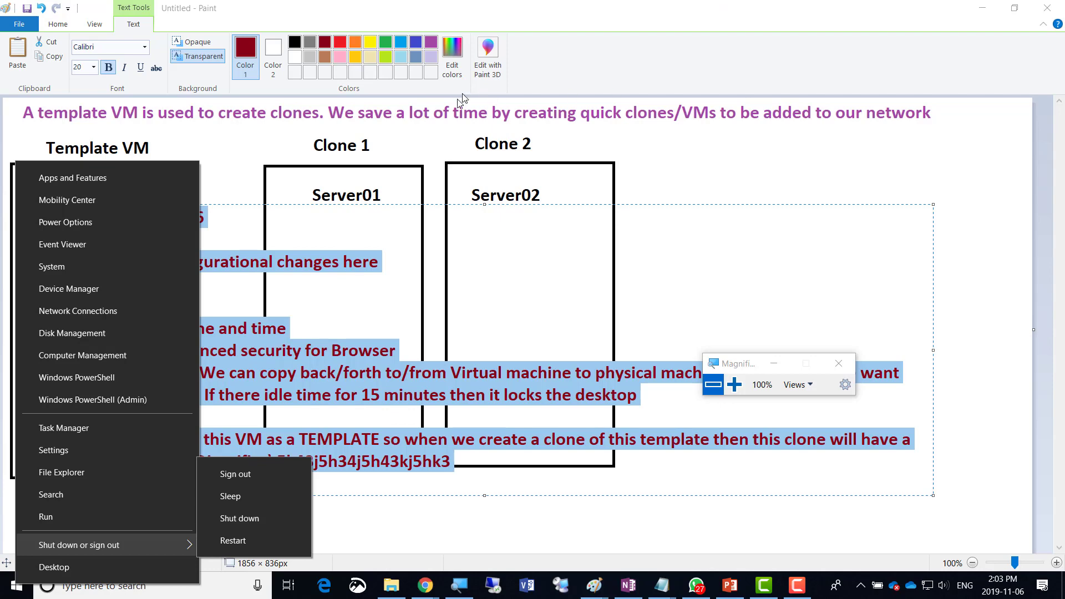
key("Escape")
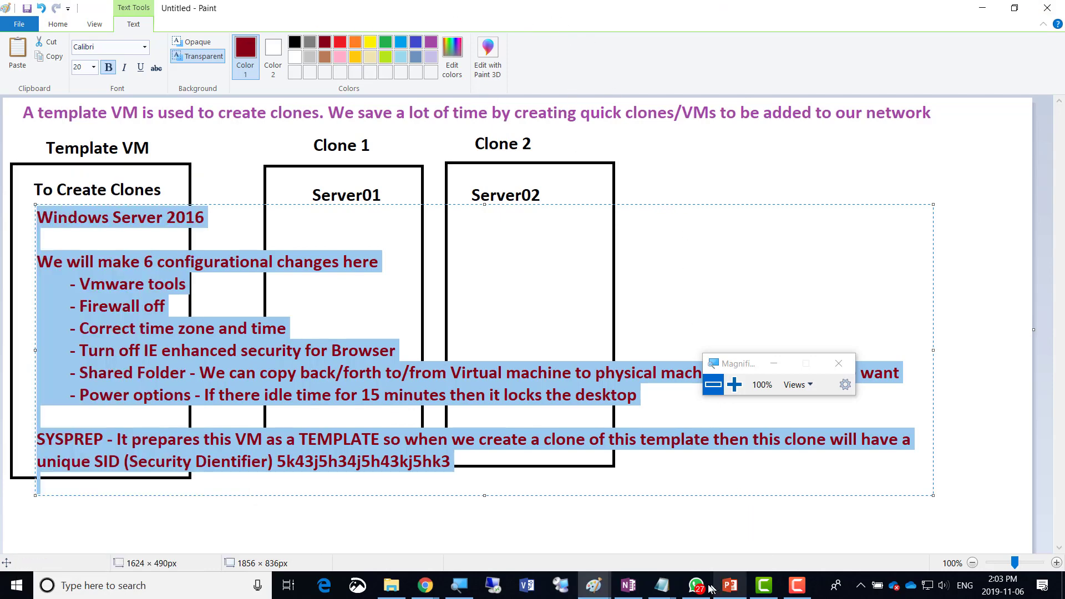
left_click(427, 587)
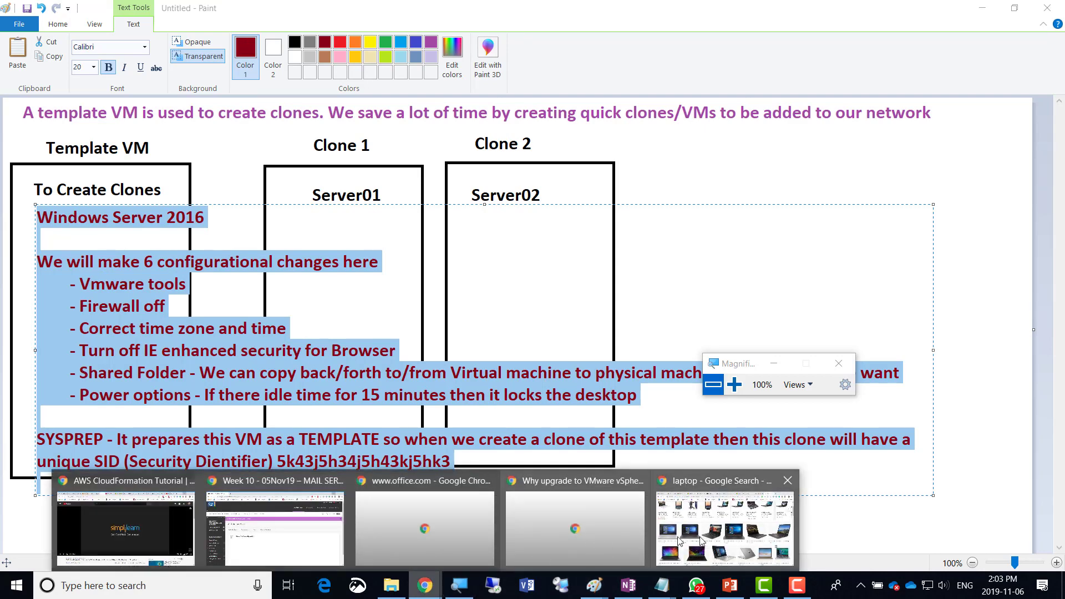
Show the Blackboard Week 10 - 05Nov19 page with the new 'Week10 - Please Upload' item, then bring up recorder controls.
left_click(275, 527)
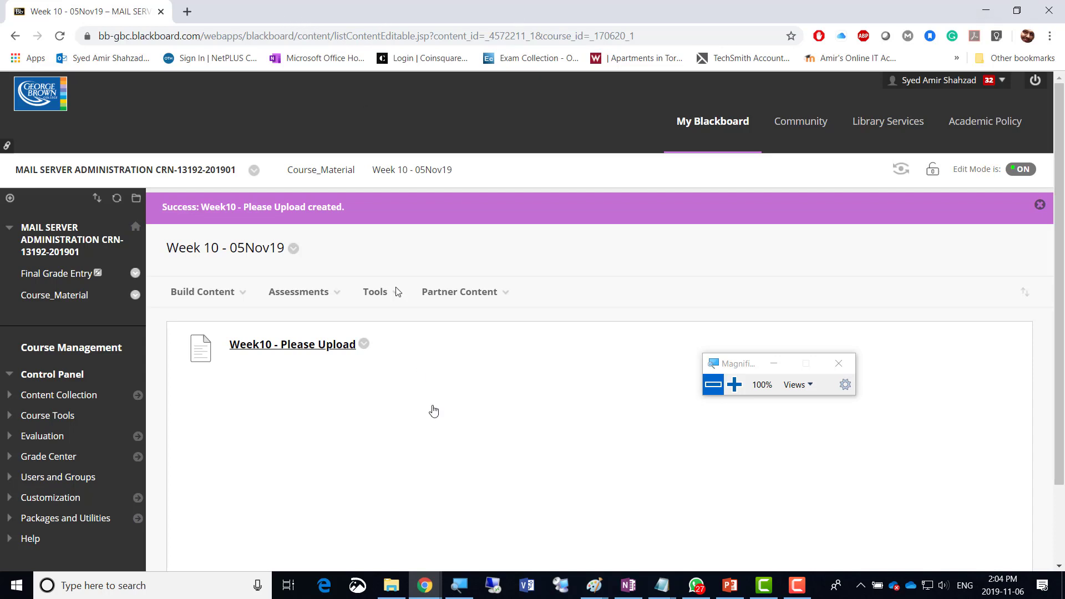
mouse_move(431, 595)
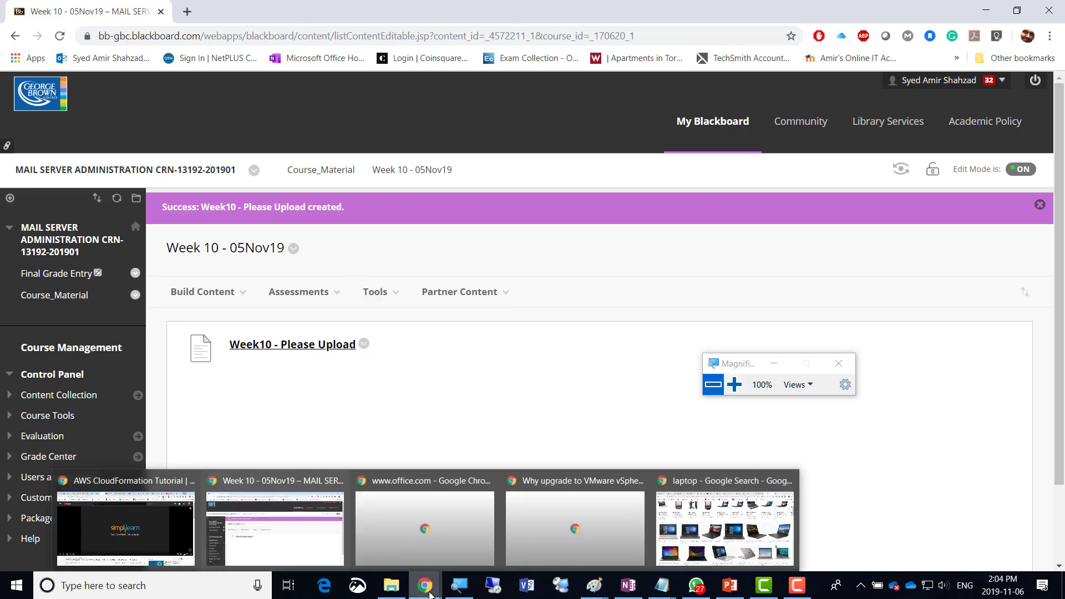
left_click(797, 585)
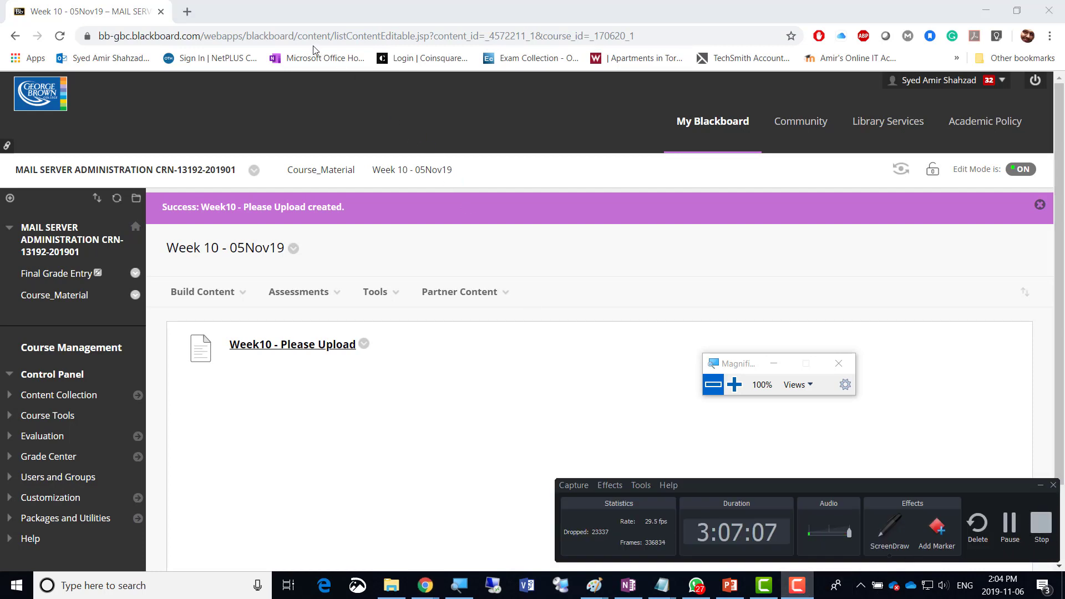